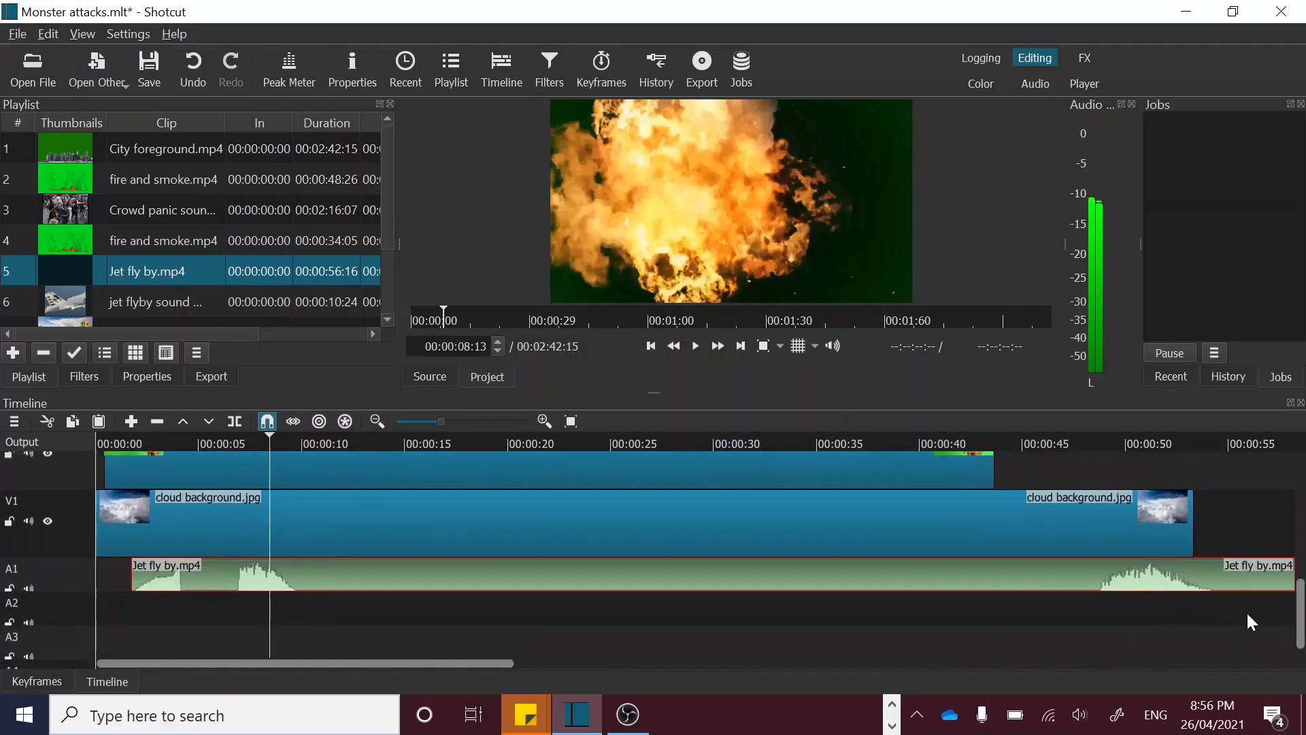
# - Delete the Jet fly by.mp4 audio clip from track A1
pyautogui.click(924, 583)
pyautogui.press('Delete')
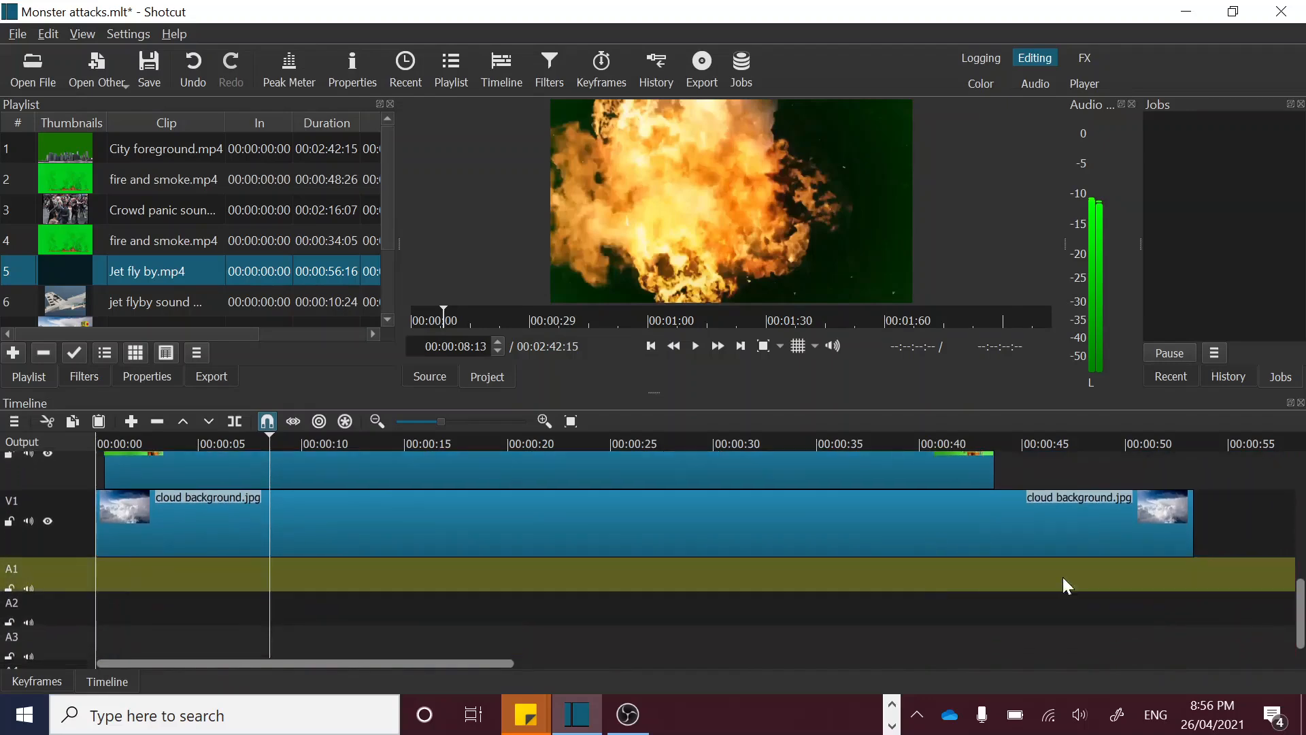
# - Scrub through the Jet fly by.mp4 clip on track V7 to examine where the jet passes occur
pyautogui.moveTo(1301, 619); pyautogui.dragTo(1279, 454)
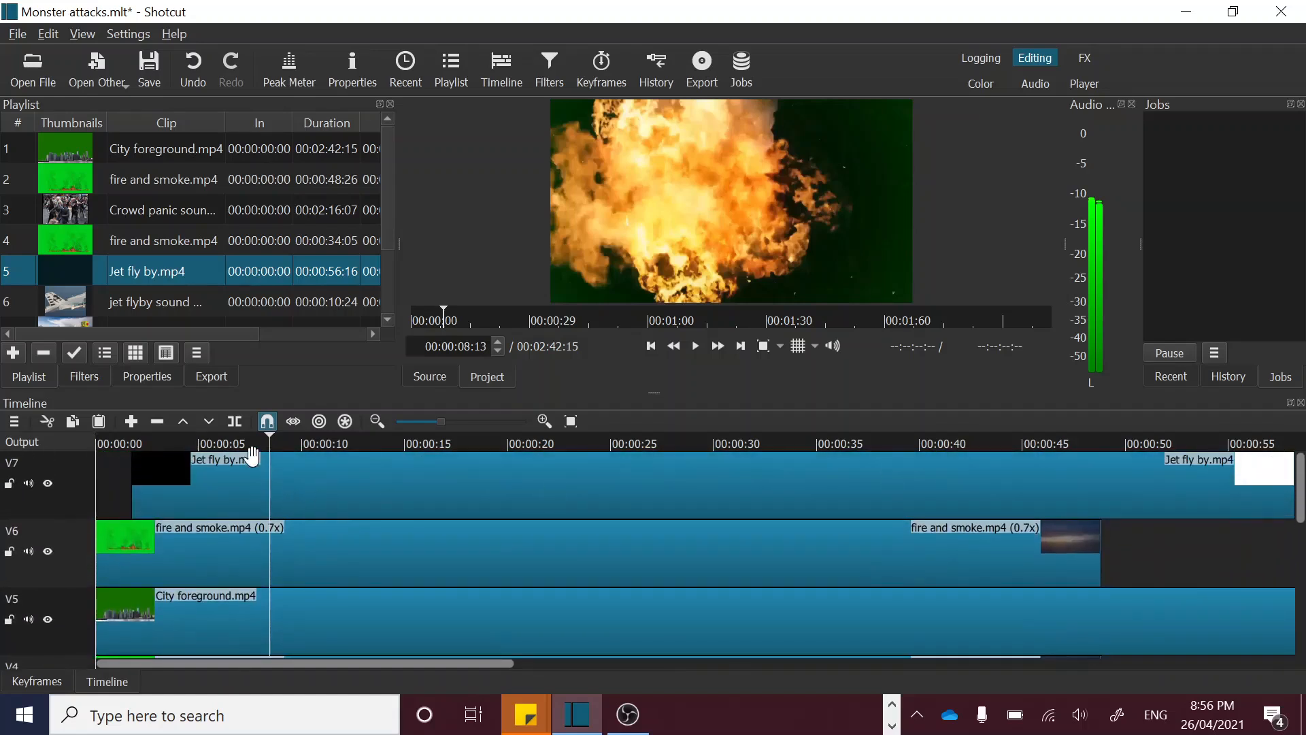
pyautogui.click(296, 444)
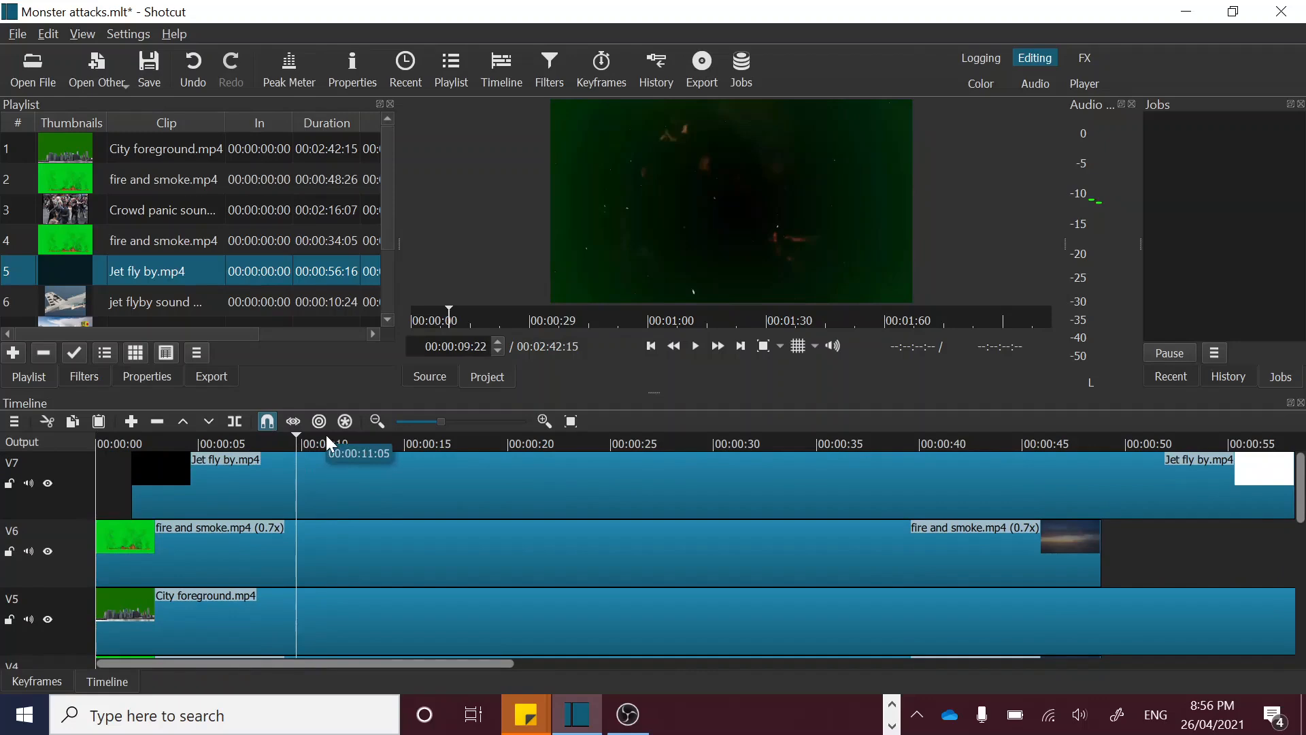
pyautogui.click(325, 436)
pyautogui.click(376, 429)
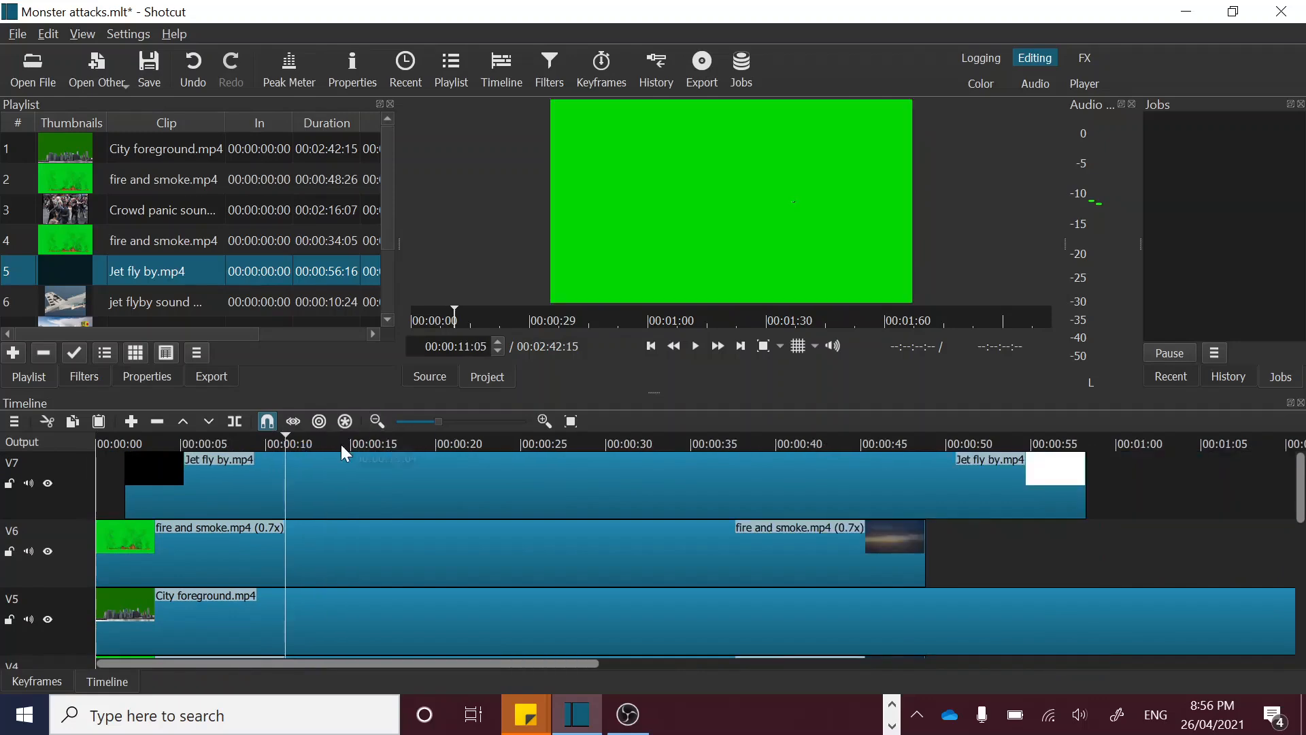
pyautogui.click(538, 421)
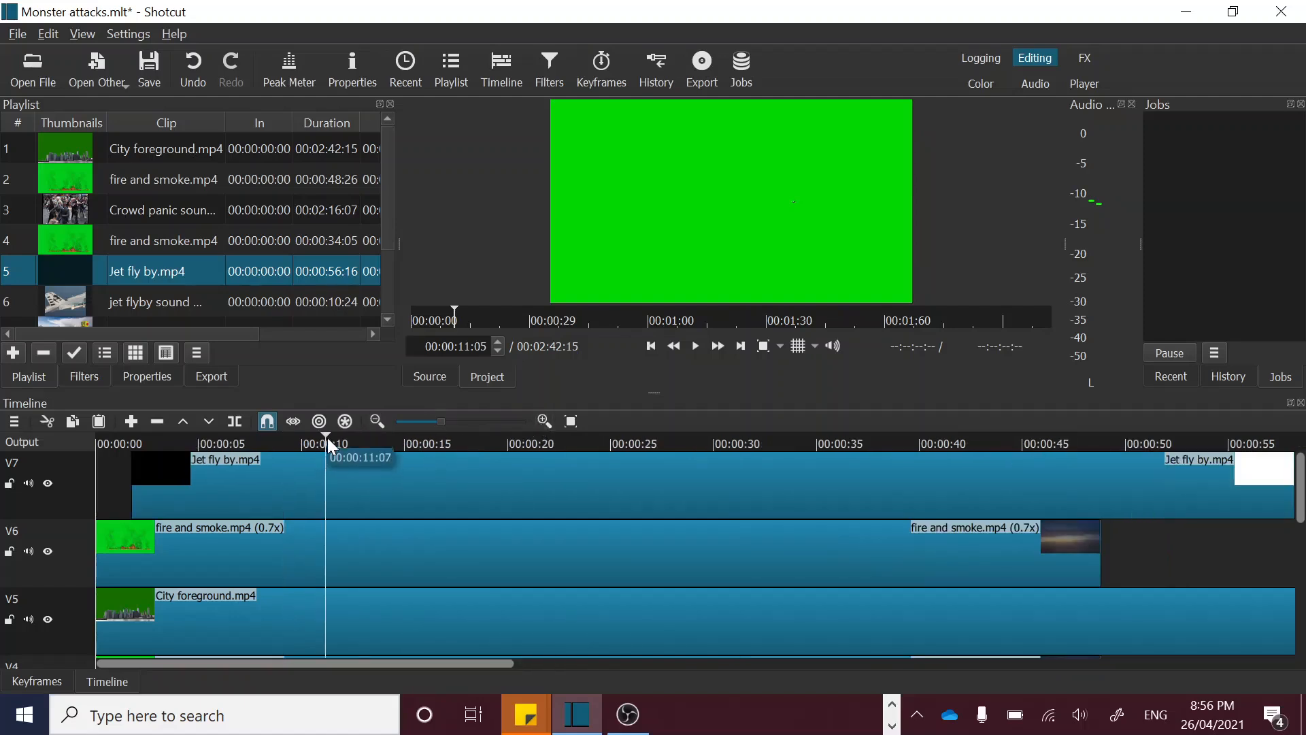
pyautogui.moveTo(328, 438); pyautogui.dragTo(385, 442)
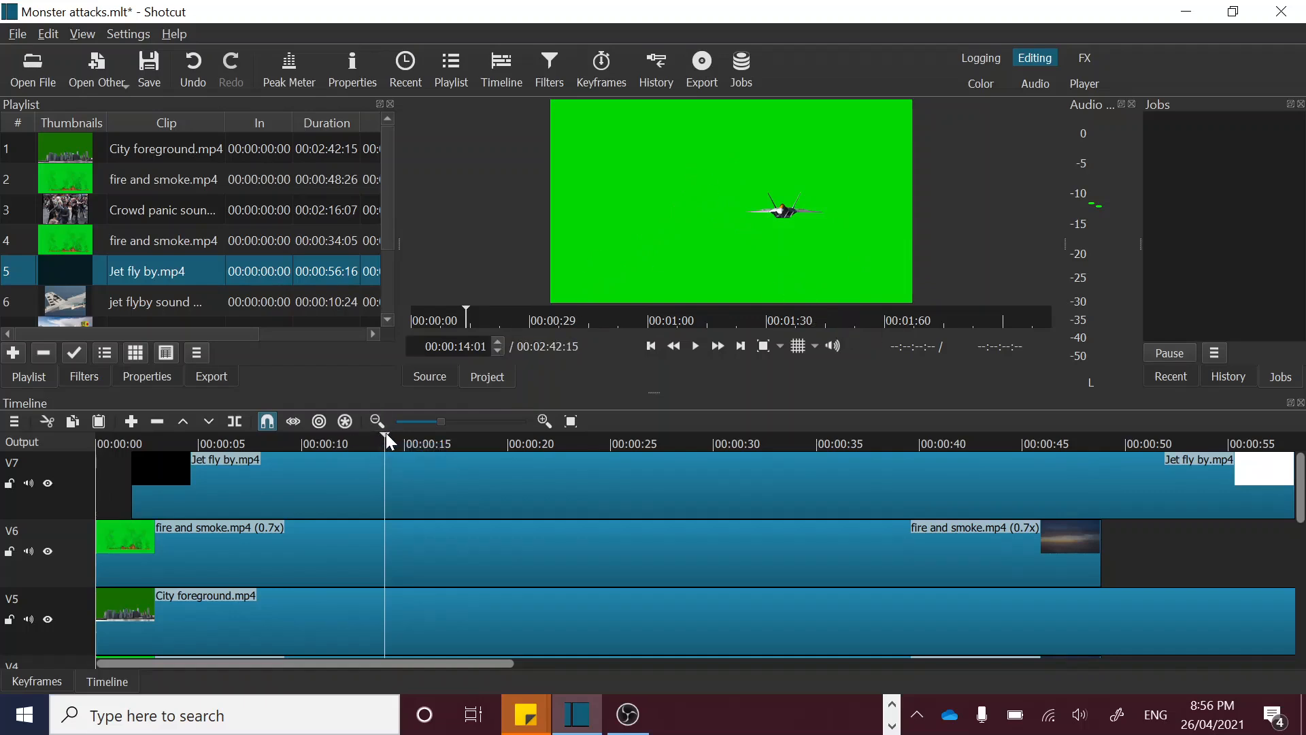
pyautogui.moveTo(386, 434); pyautogui.dragTo(1125, 448)
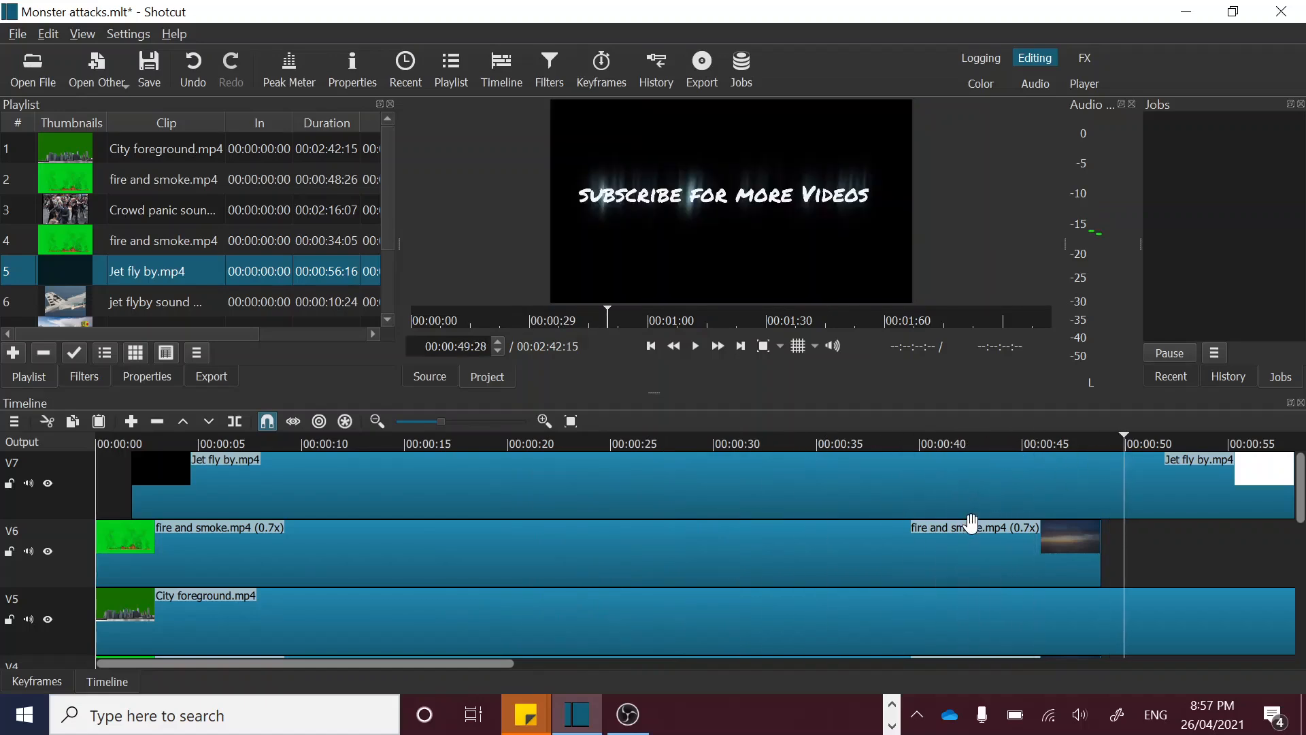
pyautogui.click(835, 439)
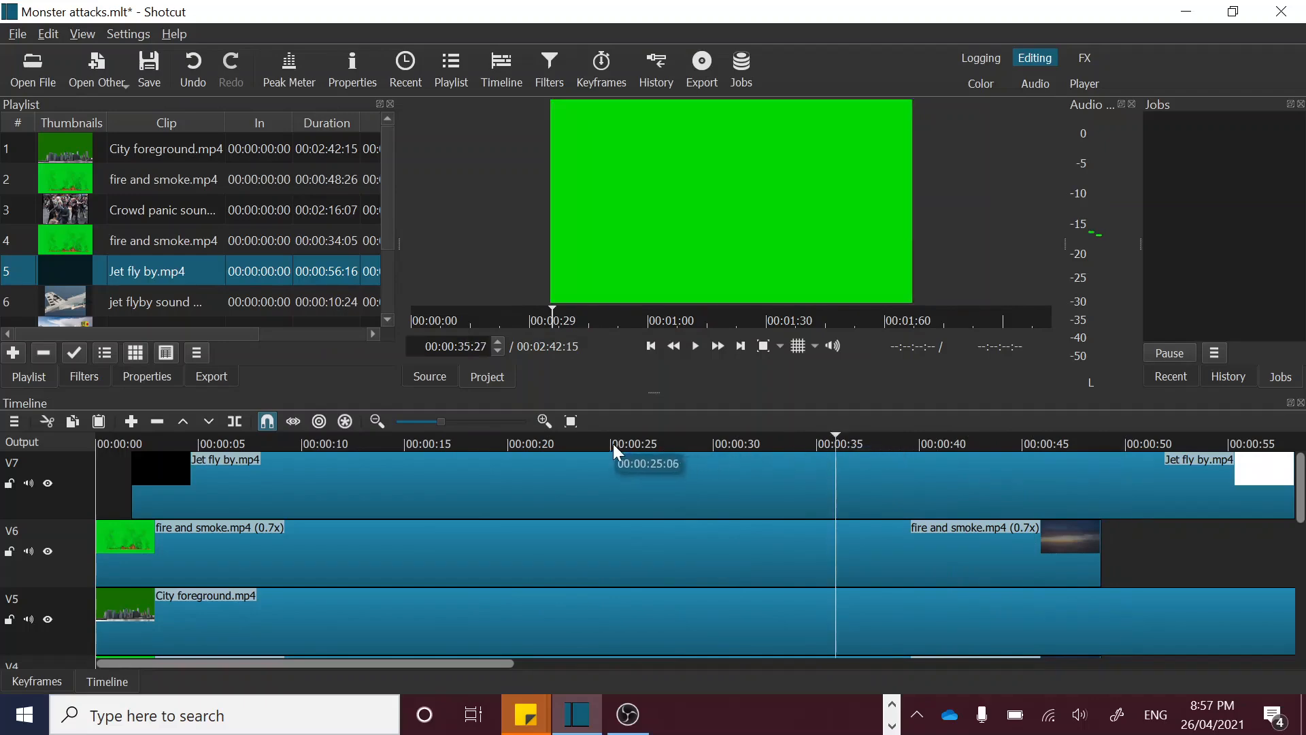
pyautogui.click(594, 440)
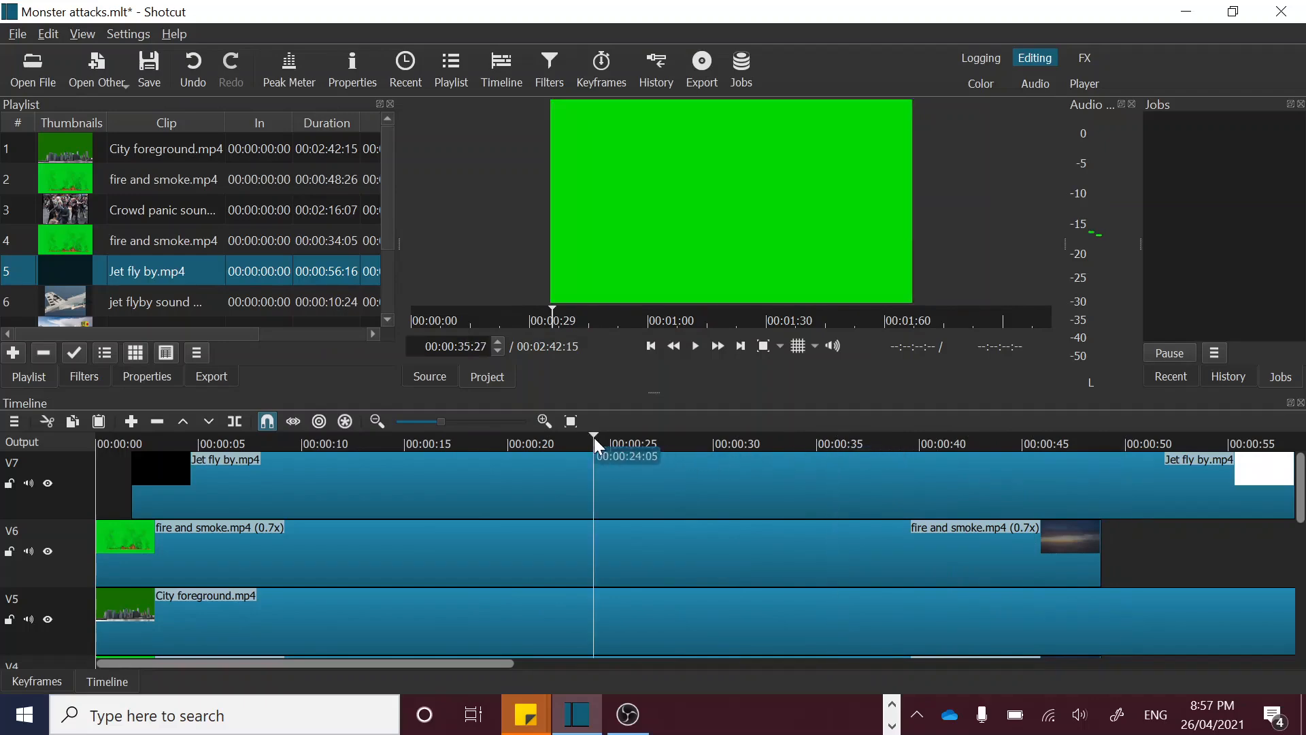
pyautogui.click(512, 443)
# - Split the V7 Jet fly by.mp4 clip at 00:00:36:02, just before the jet enters the frame
pyautogui.press('space')
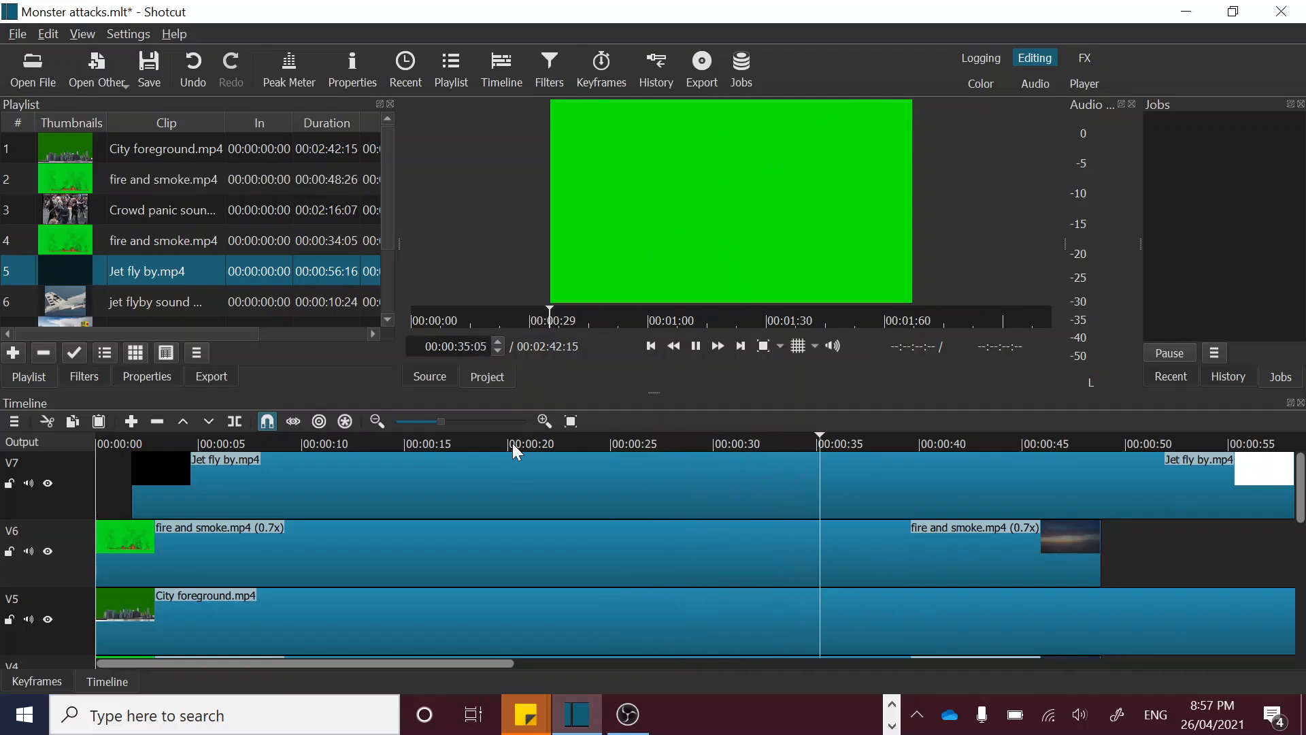
pyautogui.press('space')
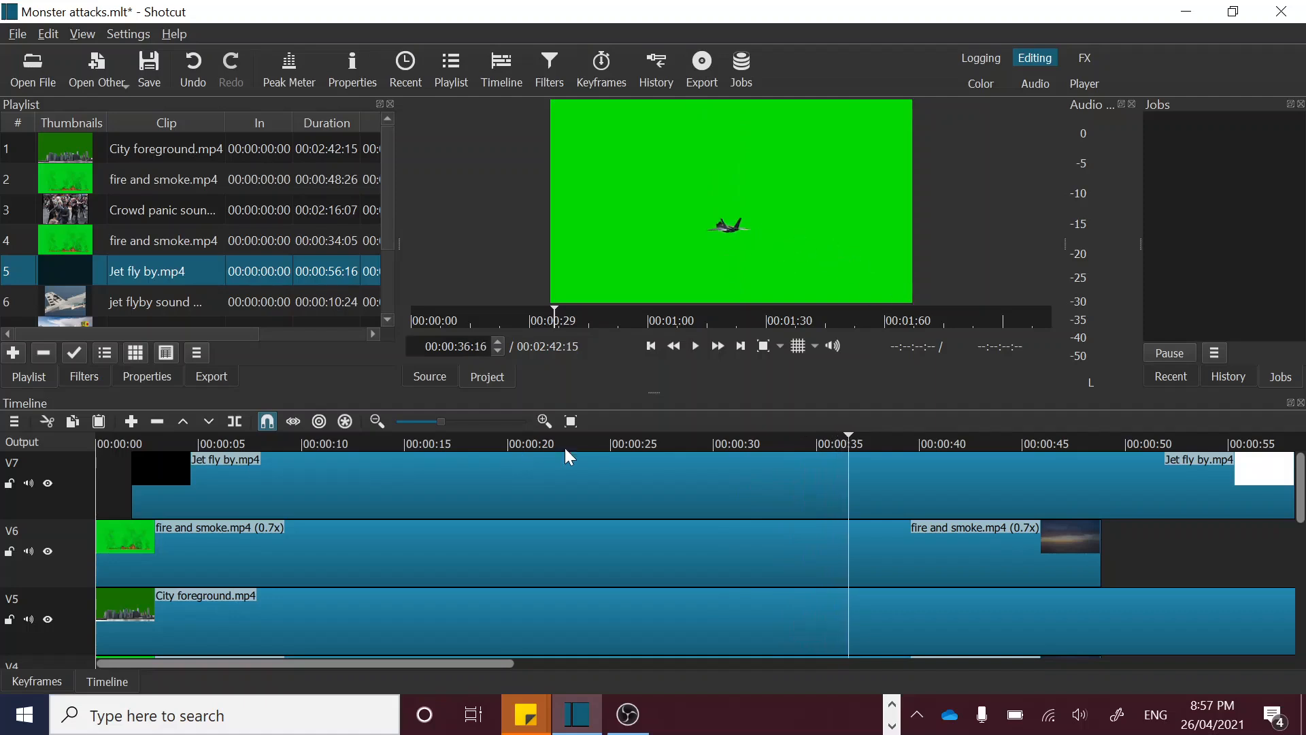
pyautogui.press('Left')
pyautogui.press('Left')
pyautogui.press('Left')
pyautogui.press('Left')
pyautogui.press('Left')
pyautogui.press('Left')
pyautogui.press('Left')
pyautogui.press('Left')
pyautogui.press('Left')
pyautogui.press('Left')
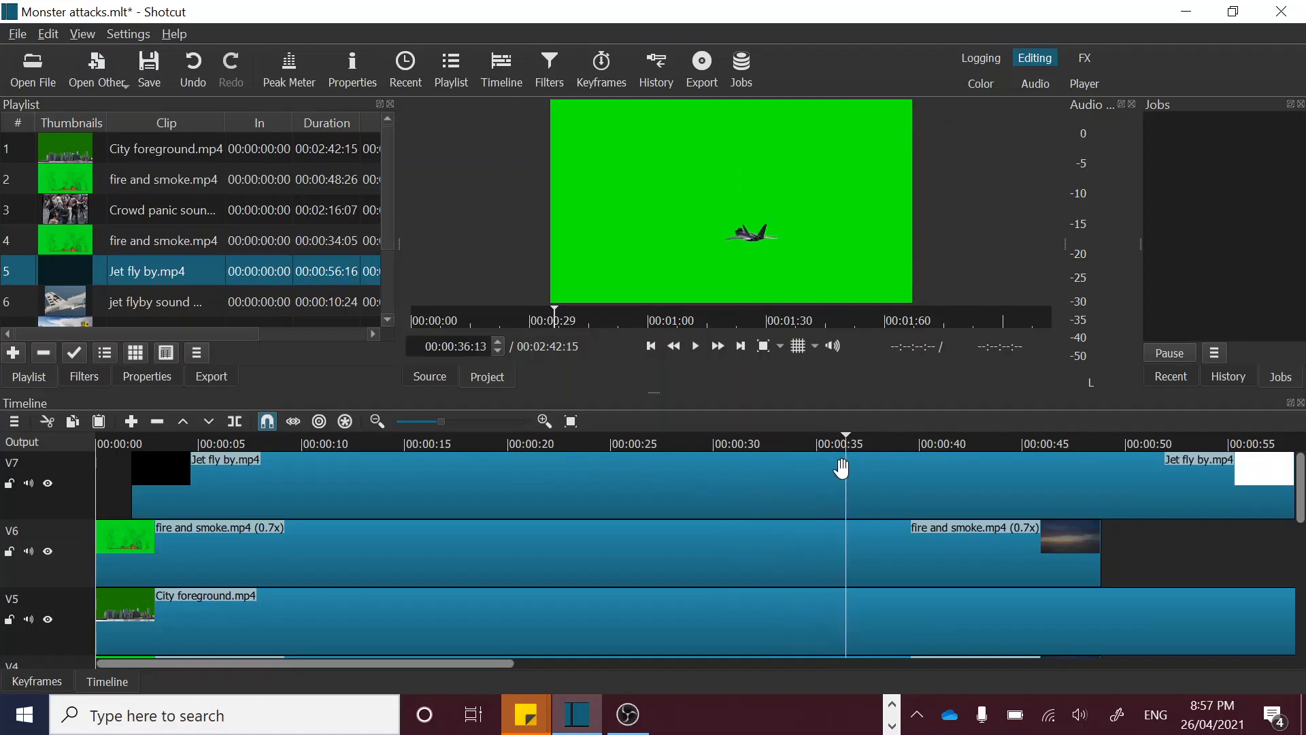
pyautogui.press('Left')
pyautogui.press('Left')
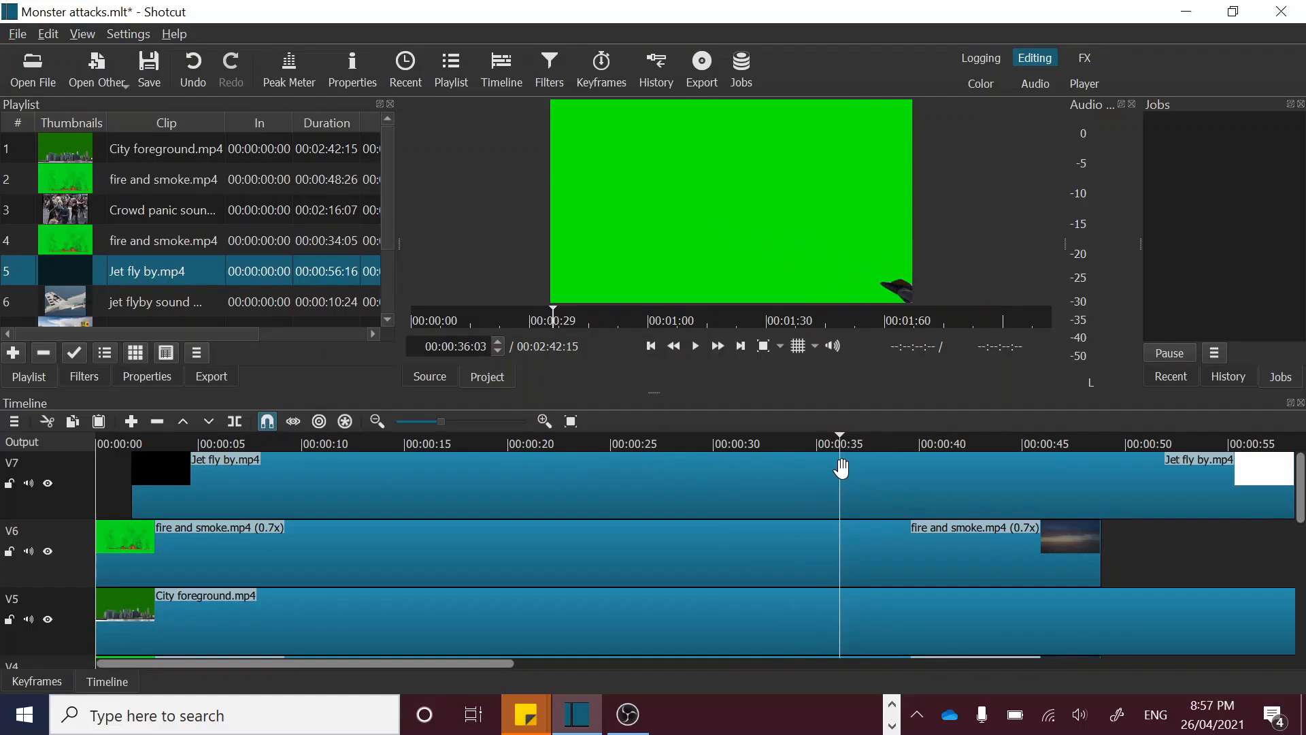
pyautogui.press('Left')
pyautogui.click(236, 422)
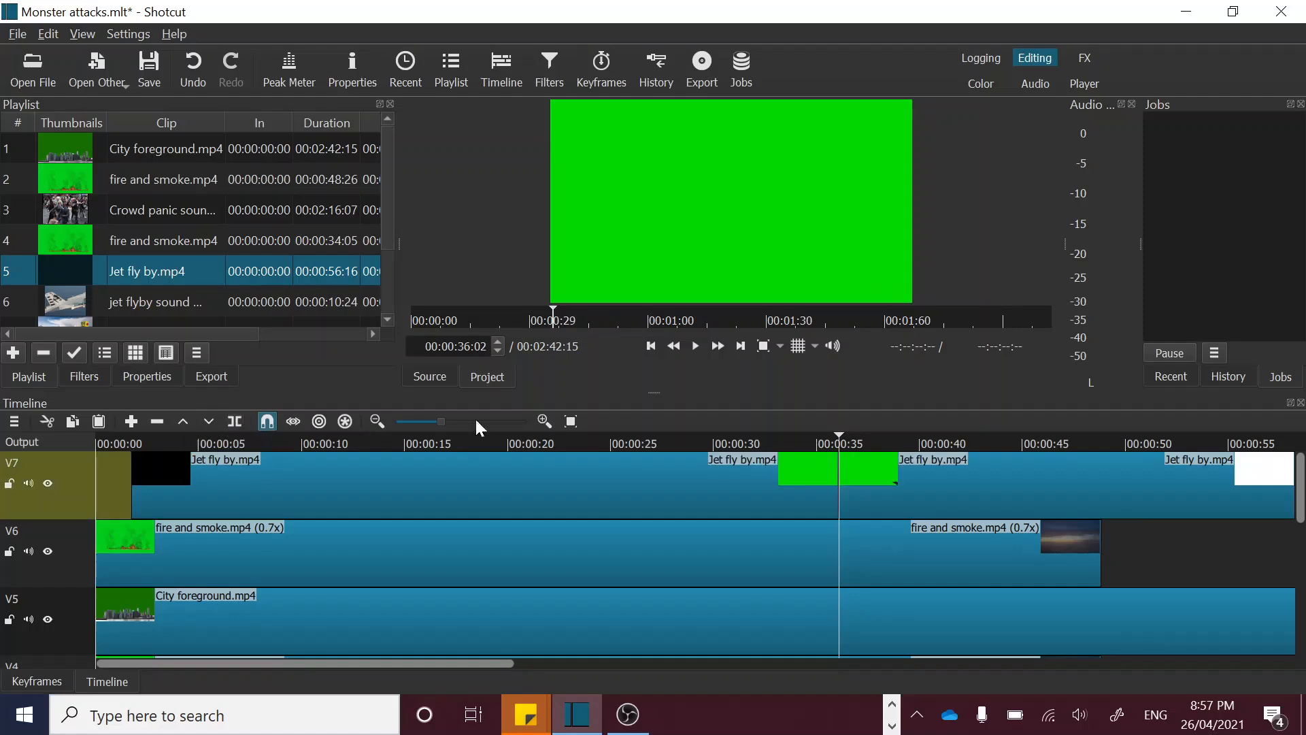
# - Split the later V7 Jet fly by.mp4 section at 00:00:40:08, before the next jet pass begins
pyautogui.press('space')
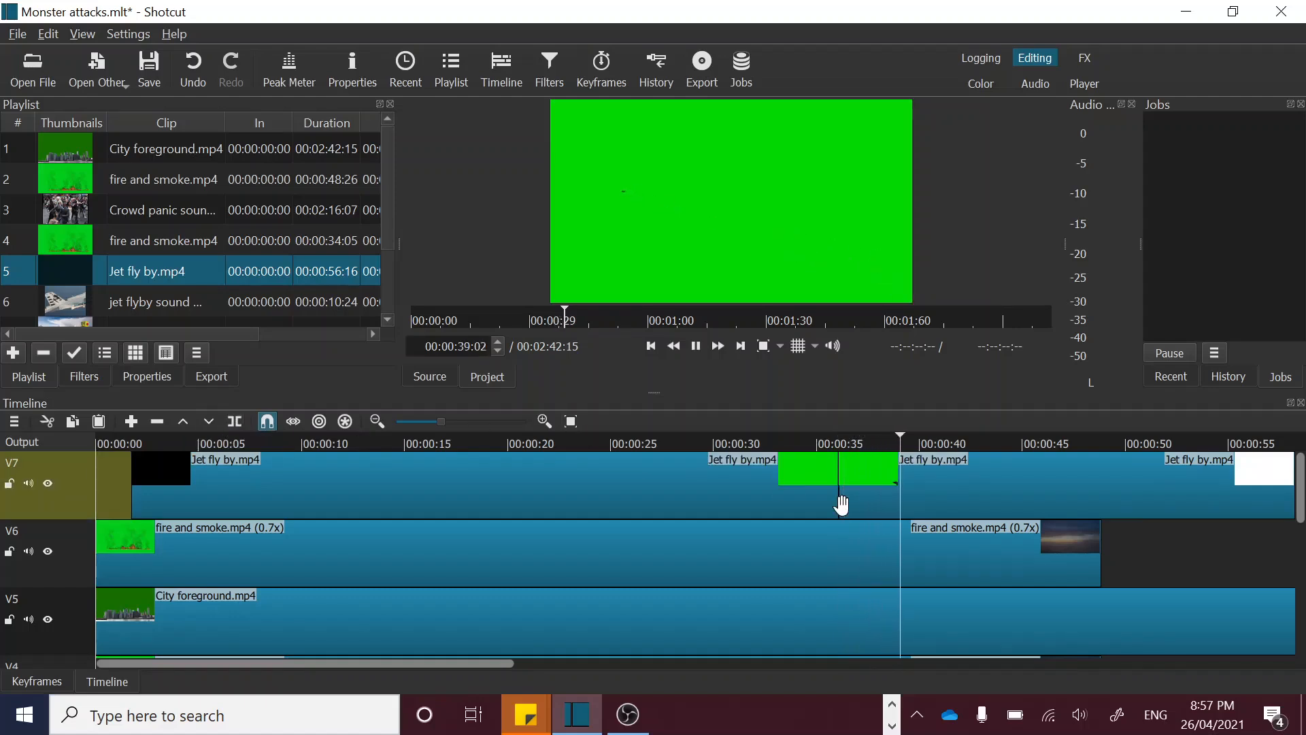
pyautogui.press('space')
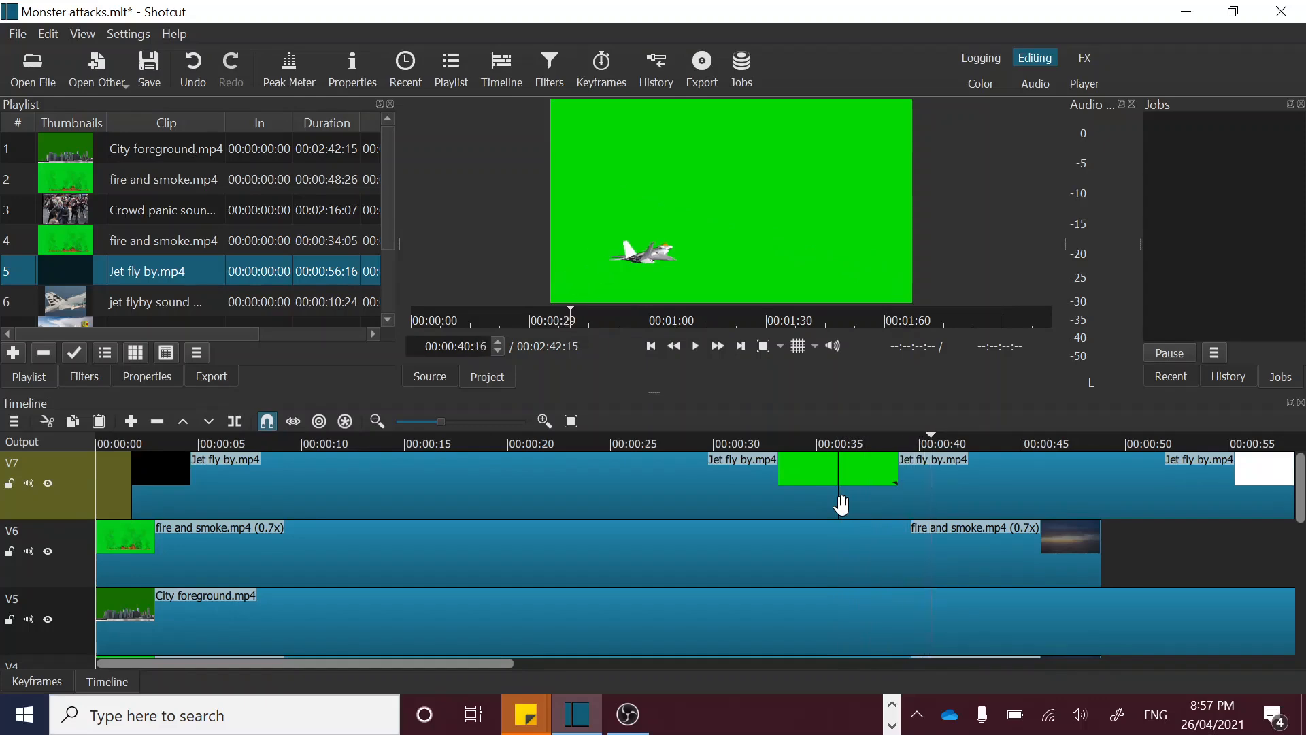
pyautogui.press('Left')
pyautogui.press('Left')
pyautogui.press('Left')
pyautogui.press('Left')
pyautogui.press('Left')
pyautogui.press('Left')
pyautogui.press('Left')
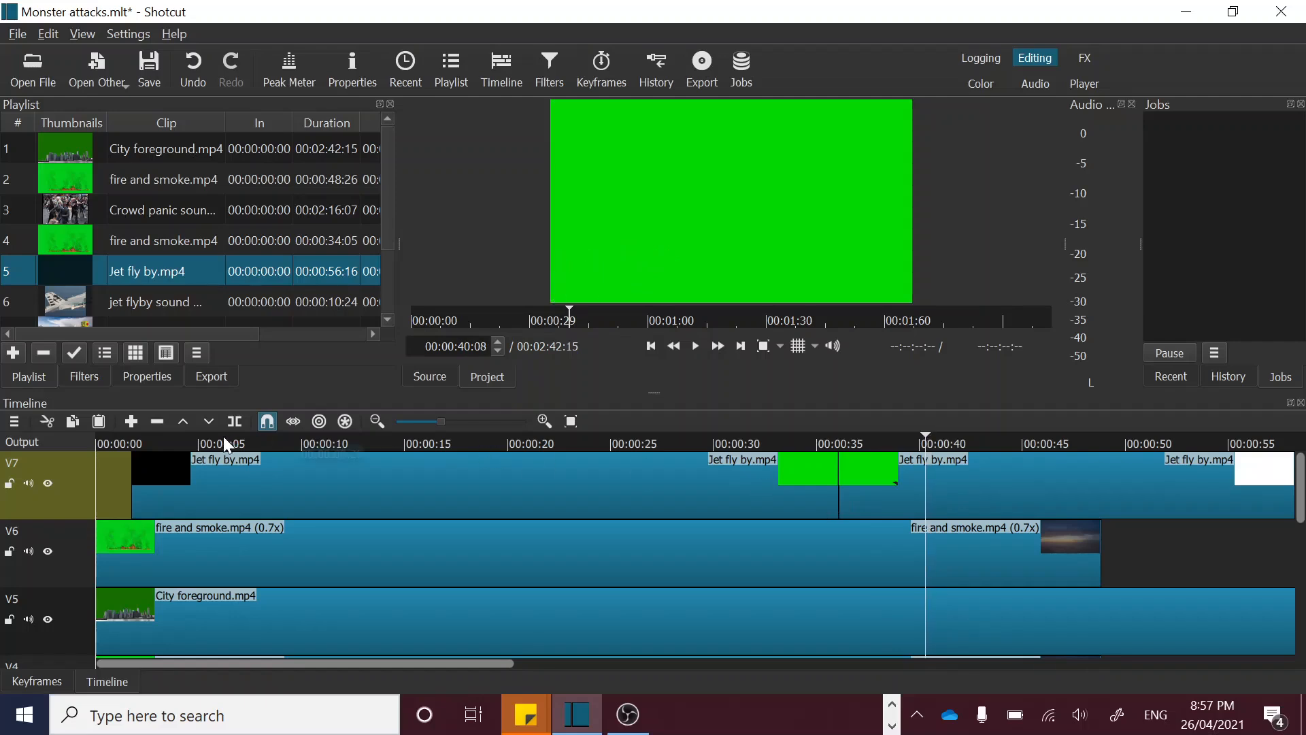
pyautogui.click(700, 484)
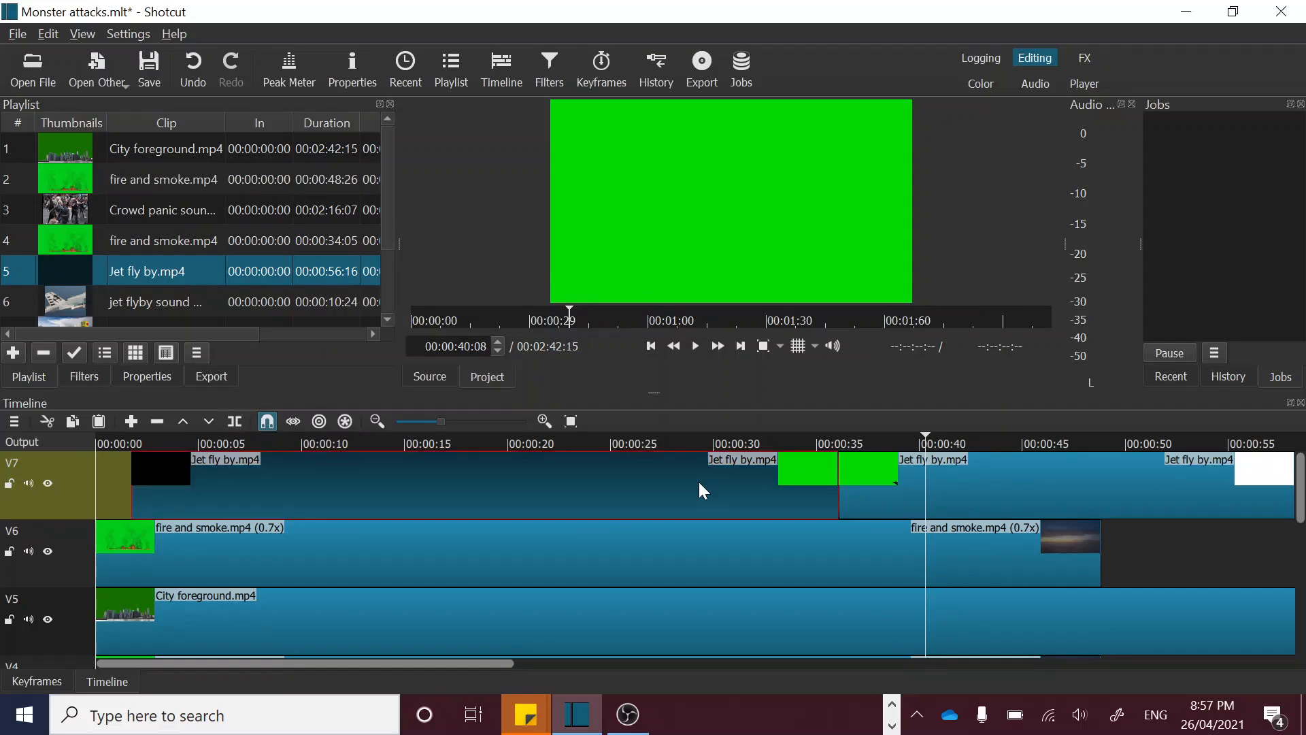
pyautogui.click(986, 484)
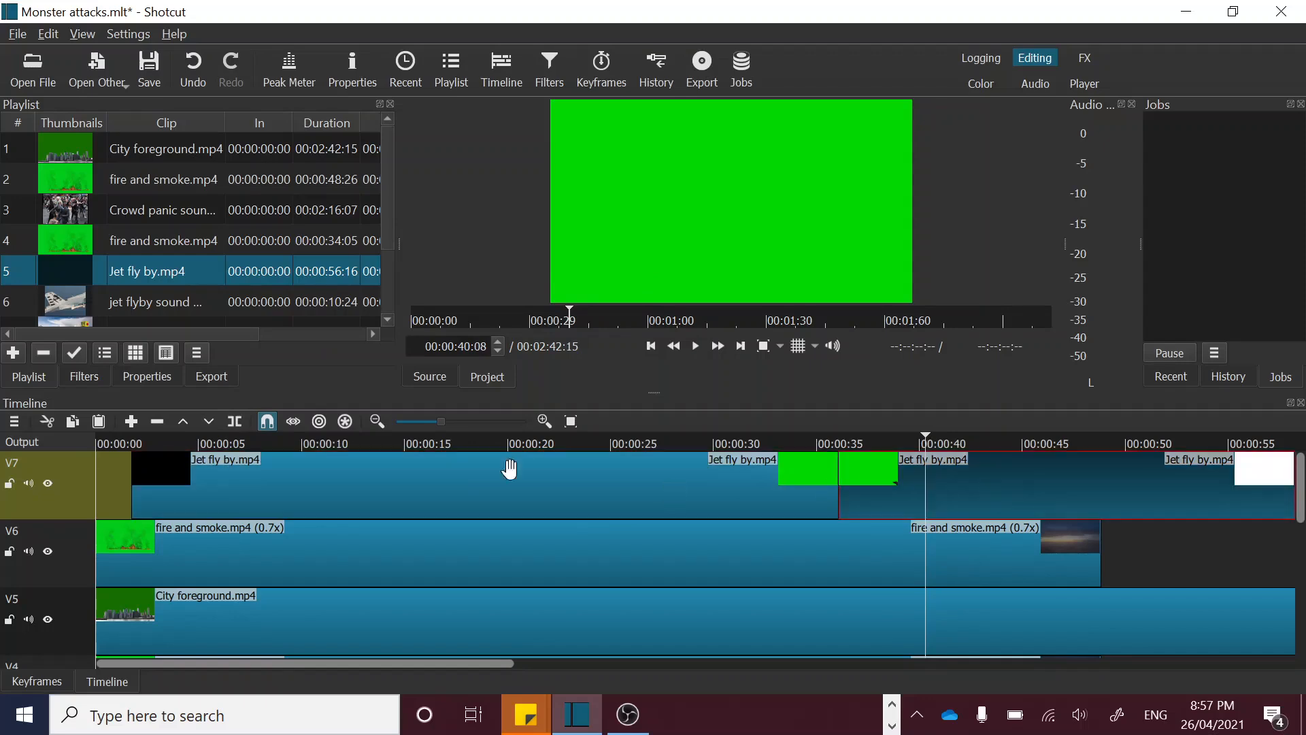
pyautogui.click(235, 424)
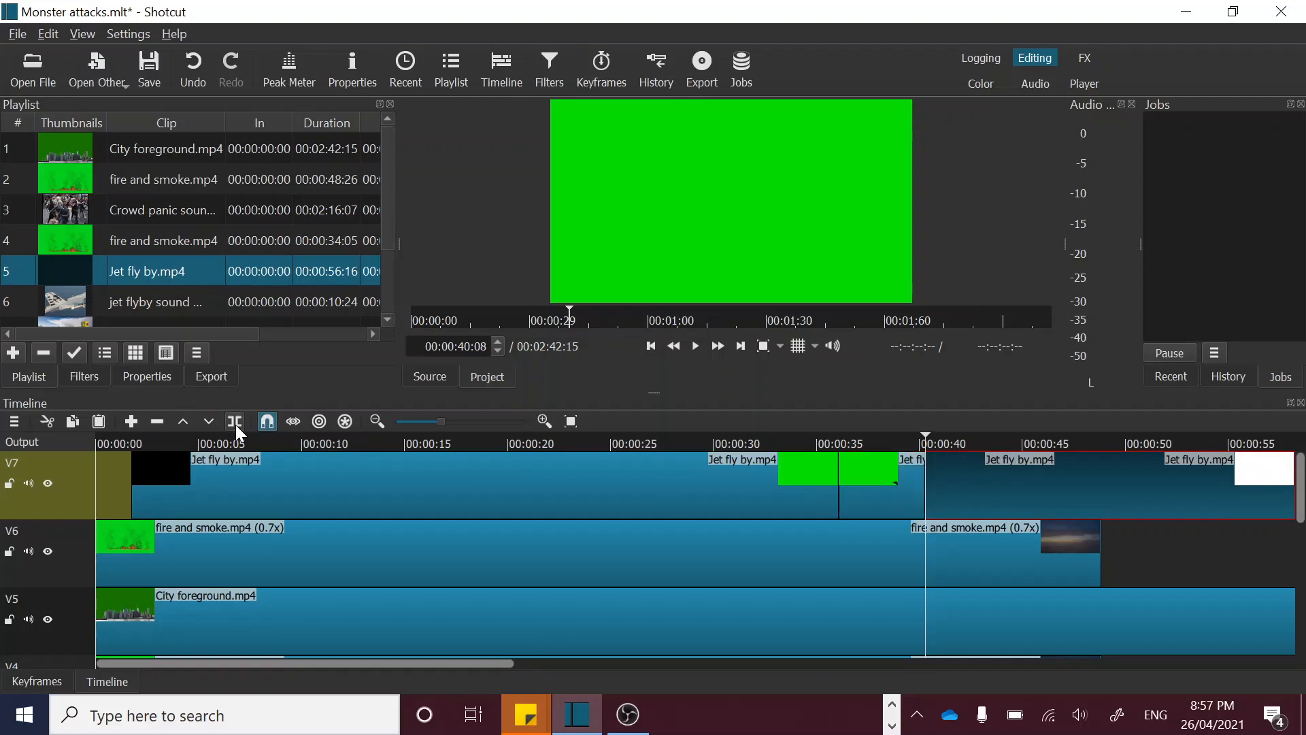
# - Remove the long first jet section from V7 and move the short middle piece to start at about 11.5 seconds
pyautogui.click(883, 507)
pyautogui.click(675, 507)
pyautogui.press('z')
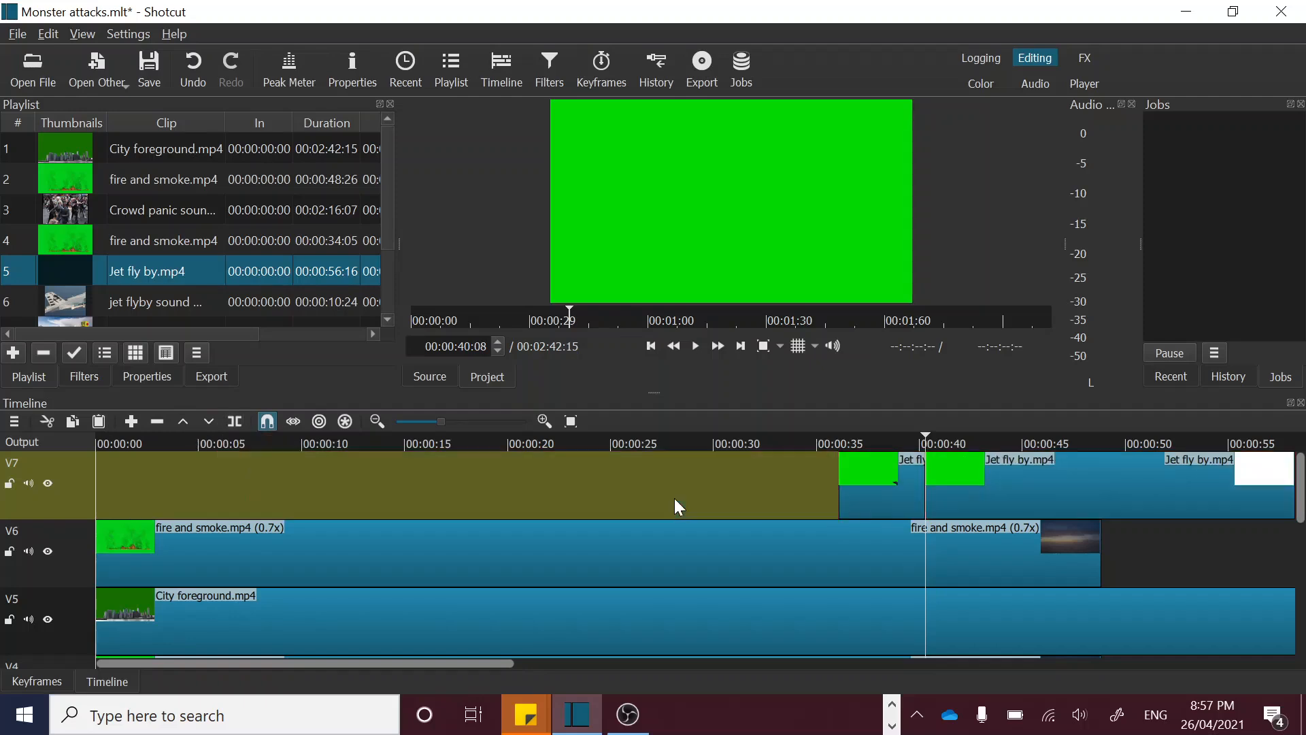
pyautogui.moveTo(889, 502); pyautogui.dragTo(223, 504)
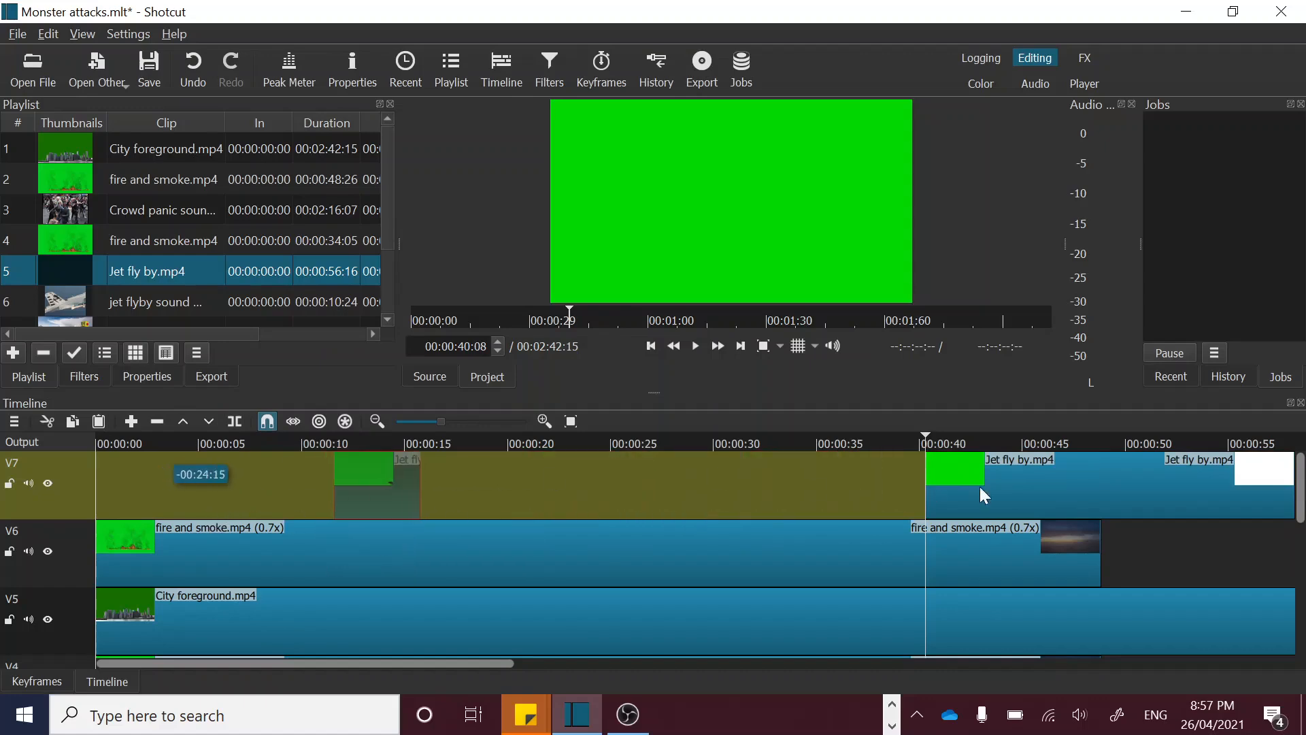
# - Split the remaining V7 jet section at 00:00:44:17, just before the next jet appears
pyautogui.click(1019, 490)
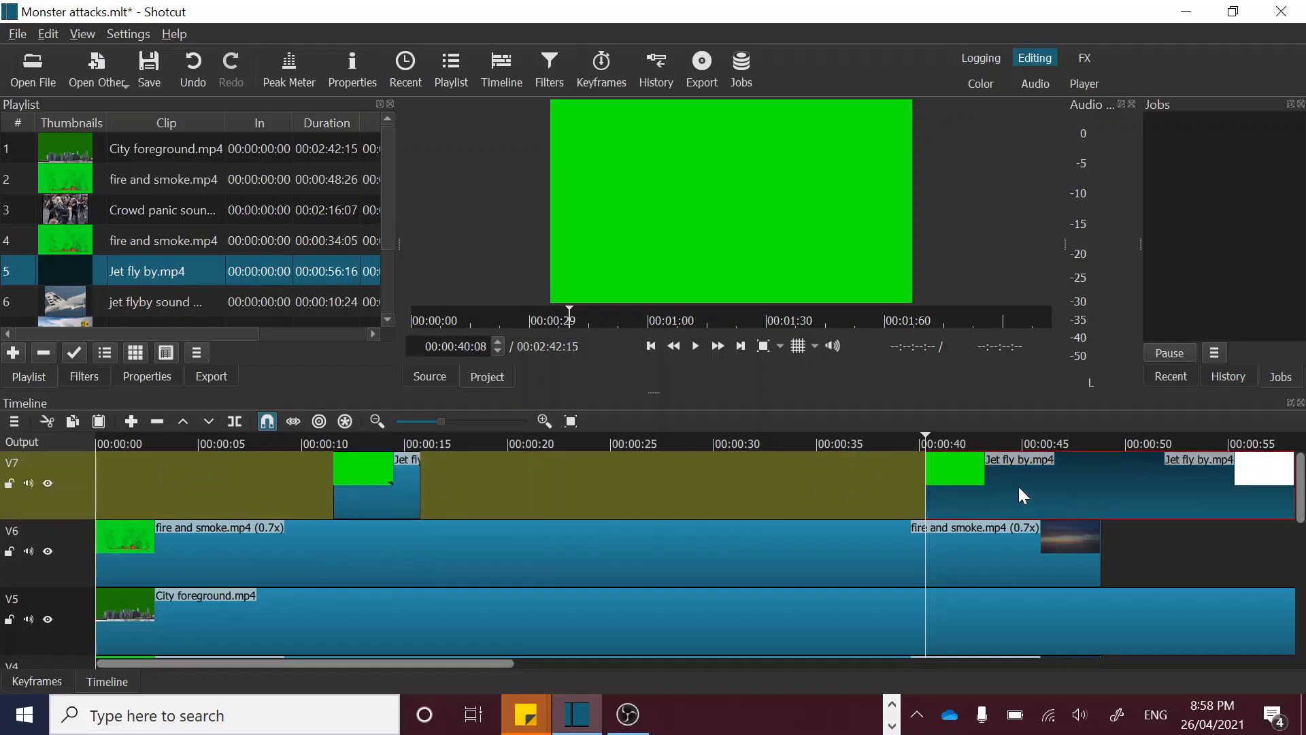
pyautogui.press('space')
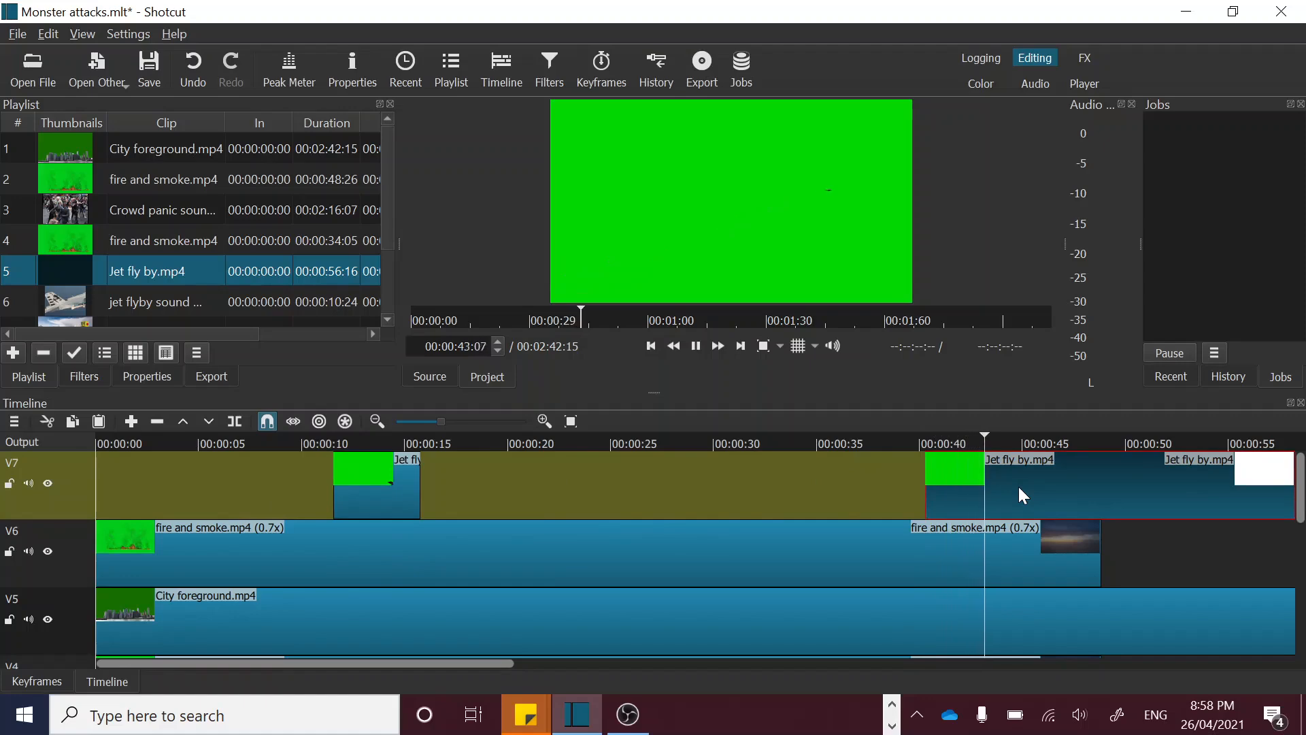
pyautogui.press('space')
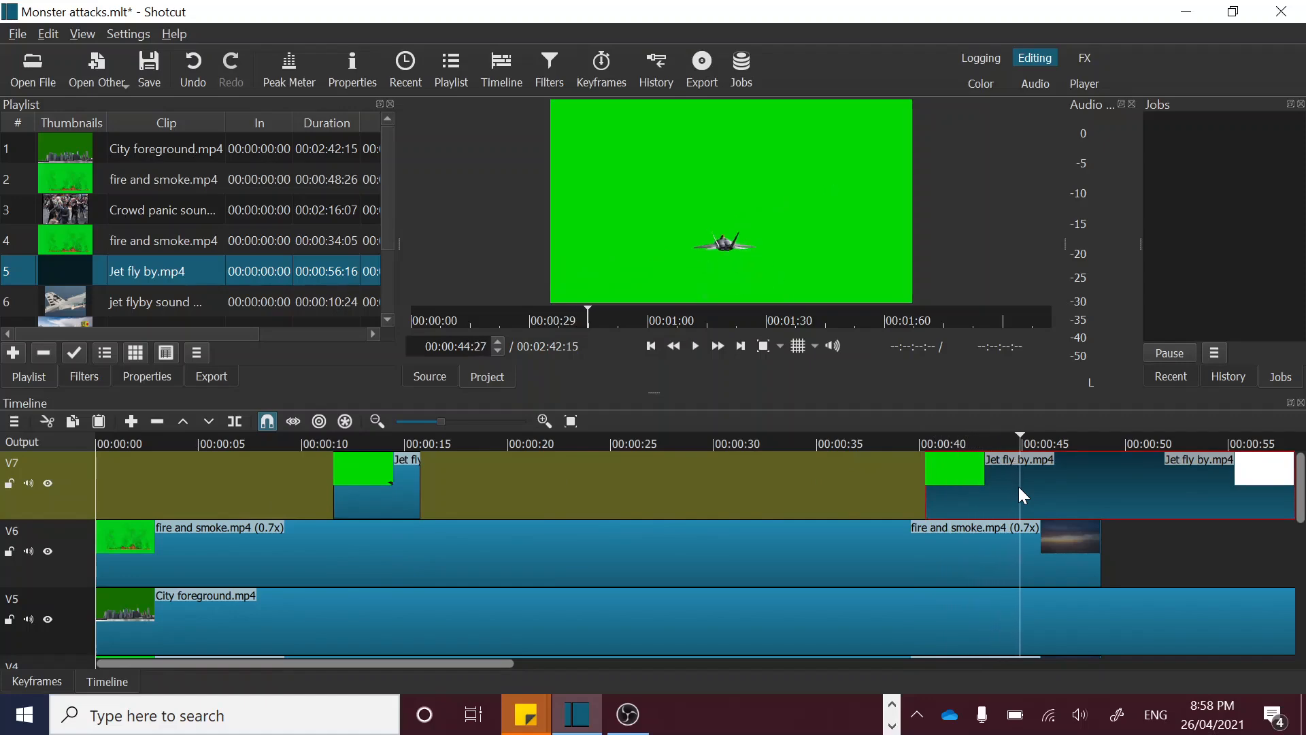
pyautogui.press('Left')
pyautogui.press('Left')
pyautogui.press('Left')
pyautogui.press('Left')
pyautogui.press('Left')
pyautogui.press('Left')
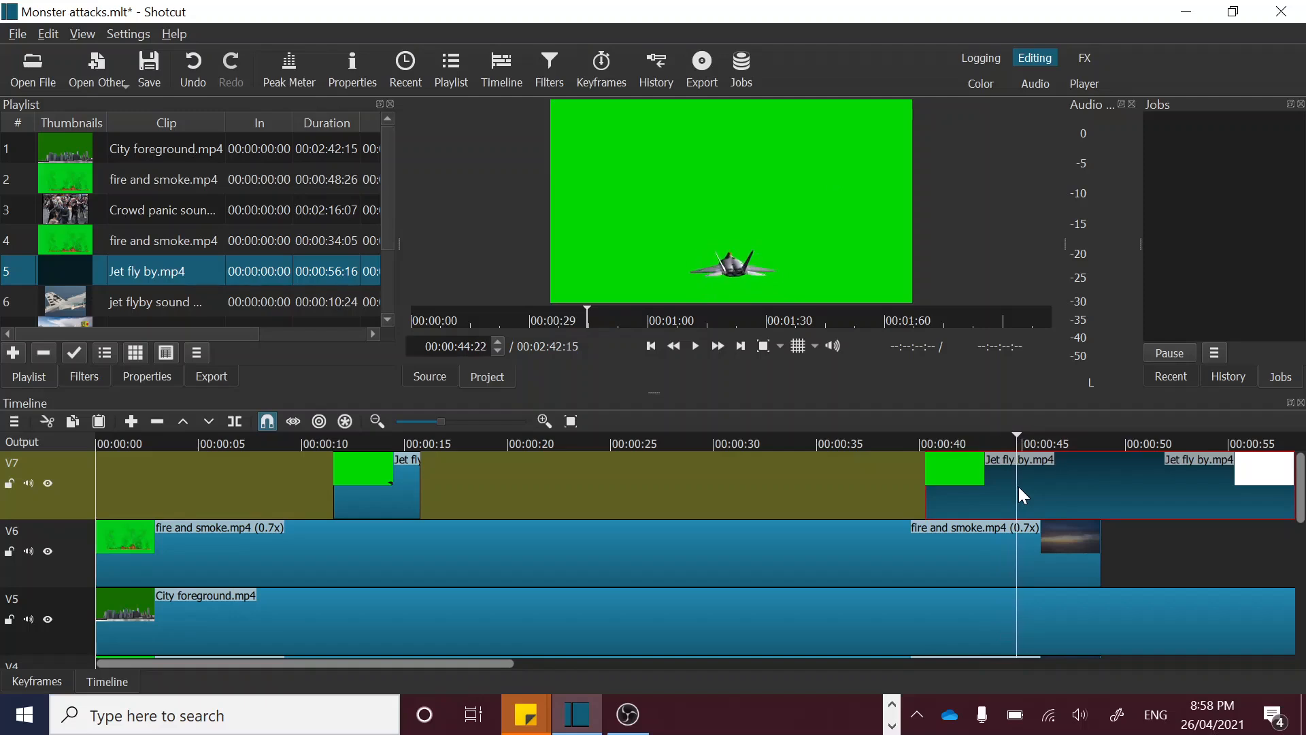
pyautogui.press('Left')
pyautogui.press('Left')
pyautogui.press('Left')
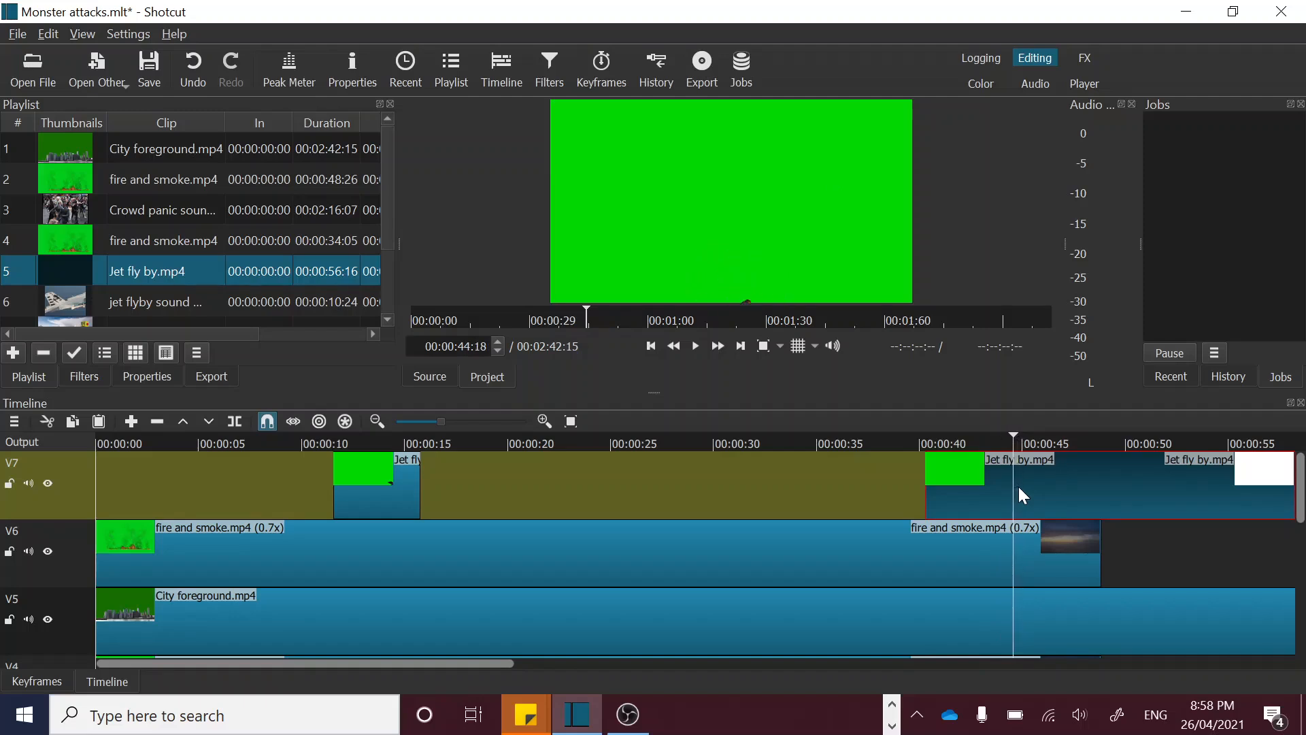
pyautogui.click(234, 422)
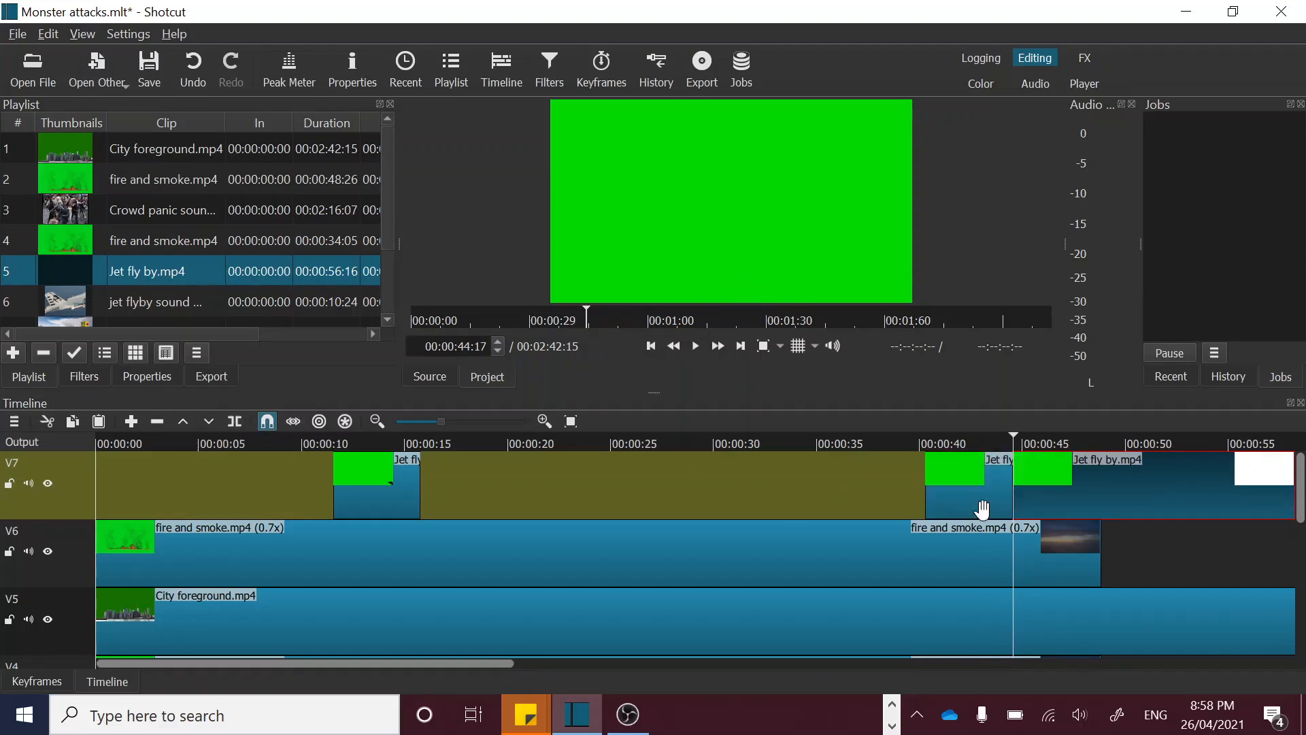
# - Delete the jet footage after the split and move the second short piece to start at about 23 seconds on V7
pyautogui.press('Delete')
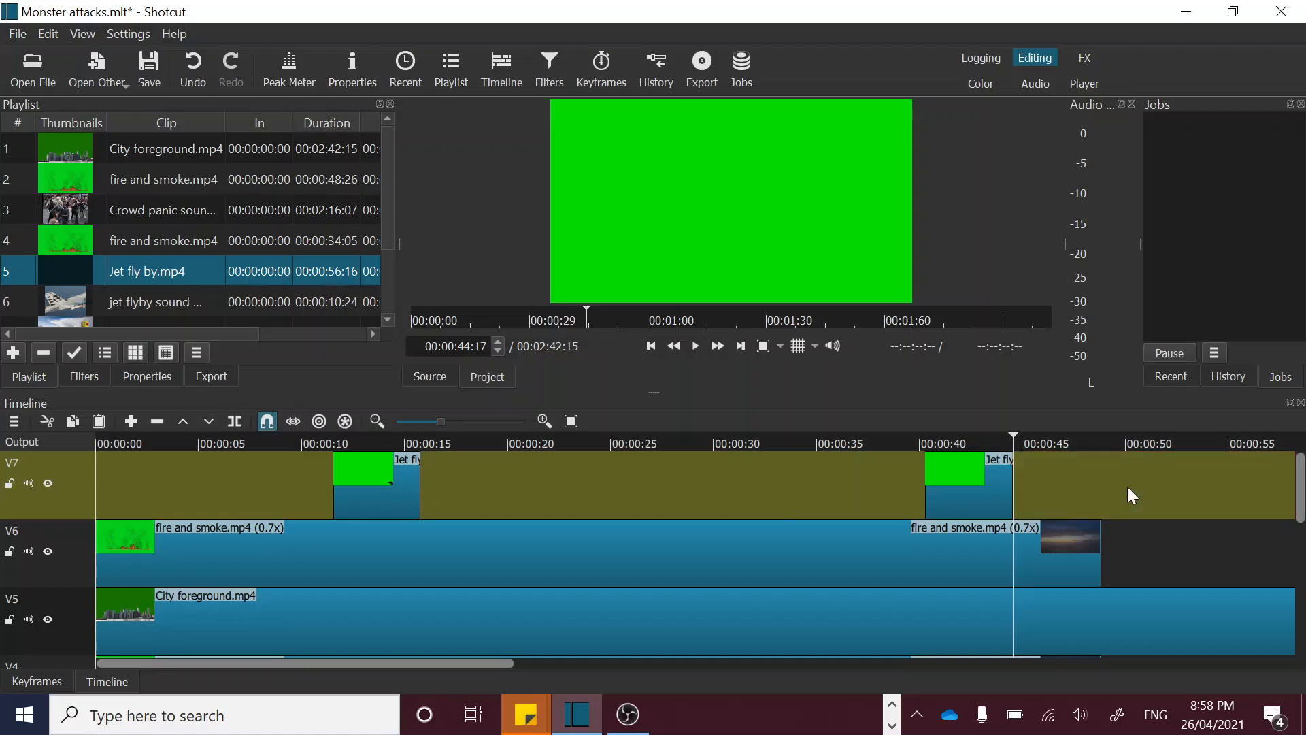
pyautogui.moveTo(988, 495); pyautogui.dragTo(514, 512)
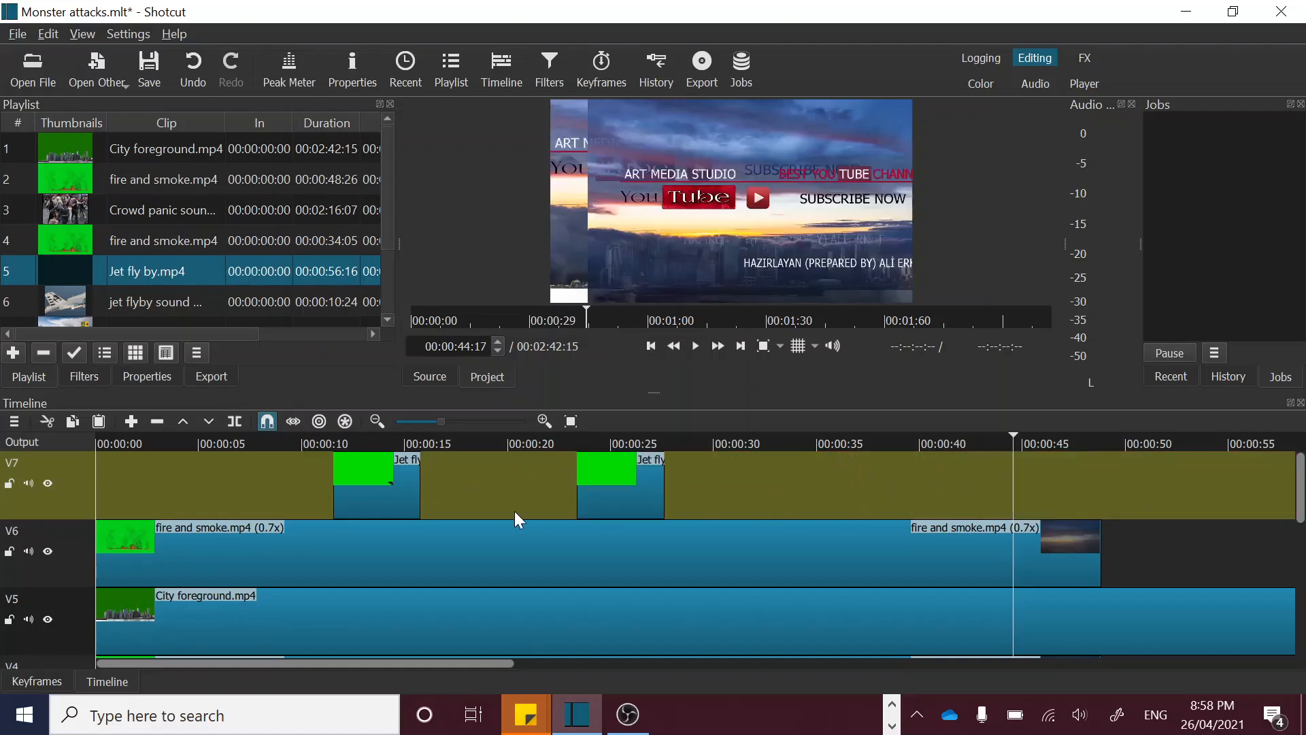
# - Play back the first short jet clip on V7 from about 11 seconds and check the jet's pass
pyautogui.click(324, 441)
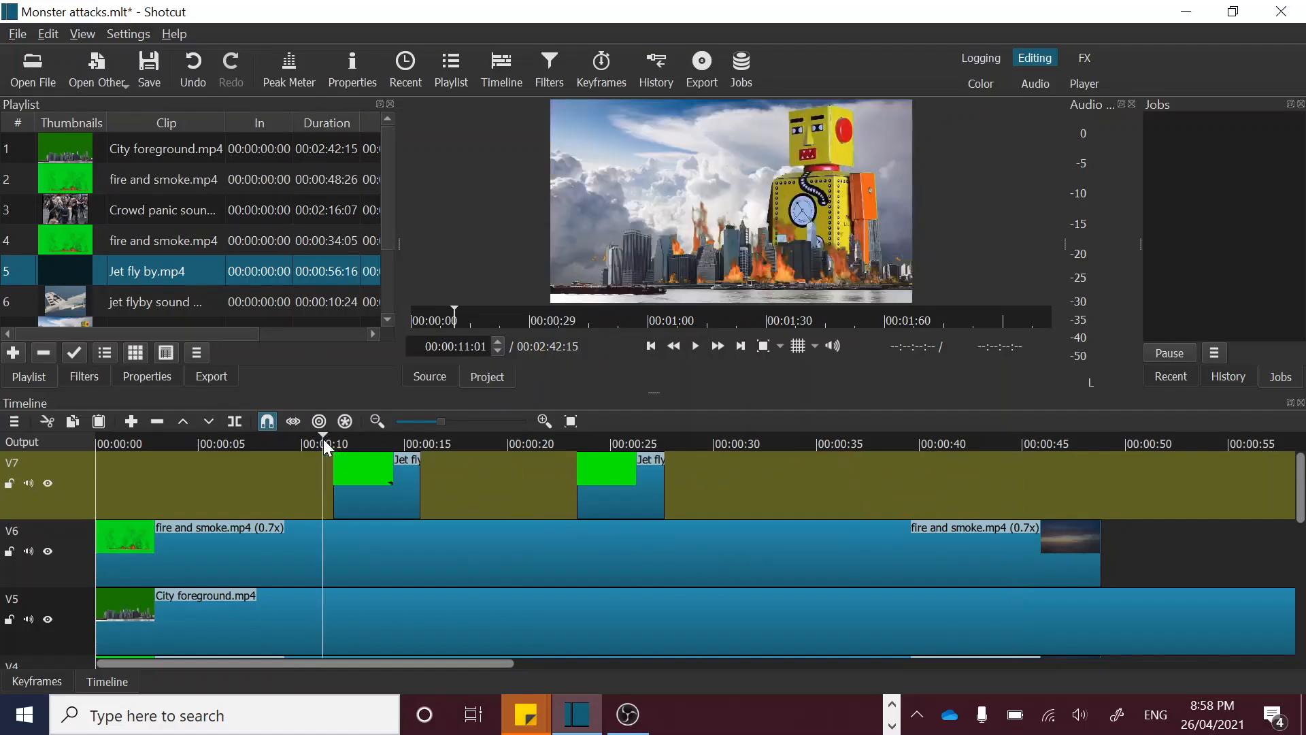
pyautogui.press('space')
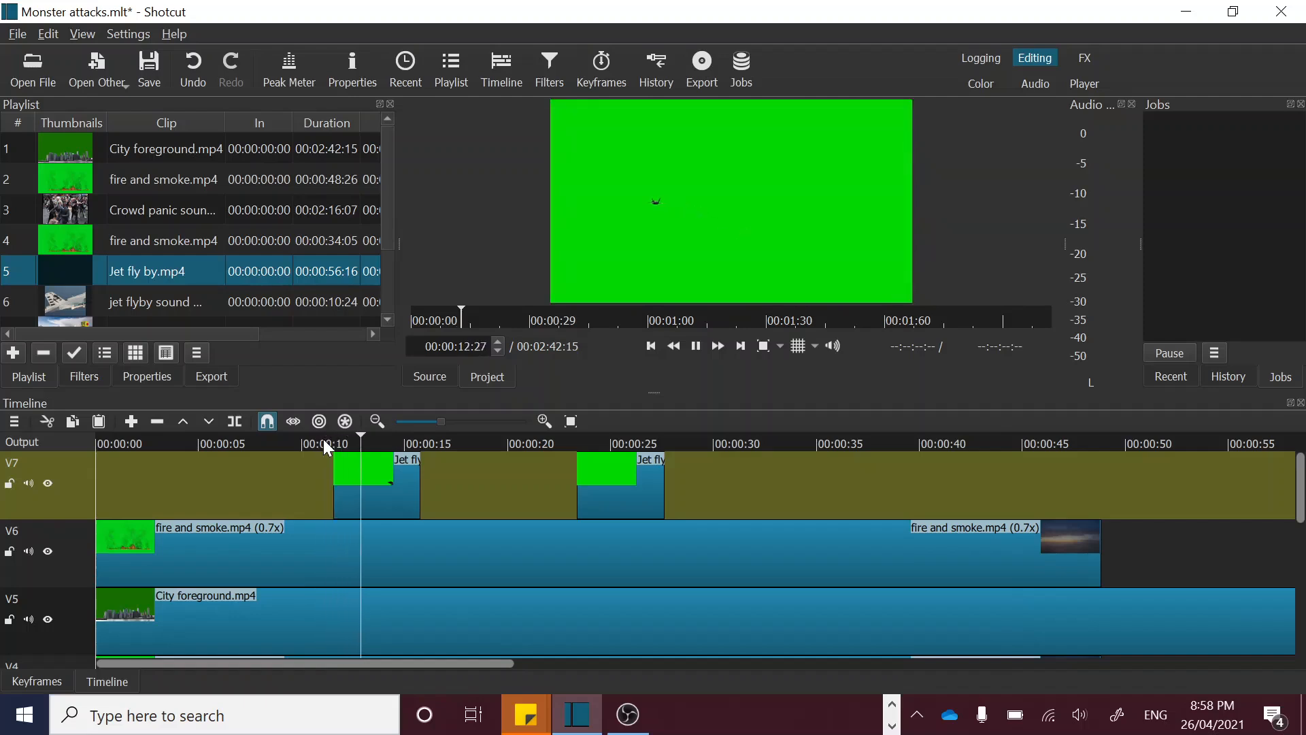
pyautogui.press('space')
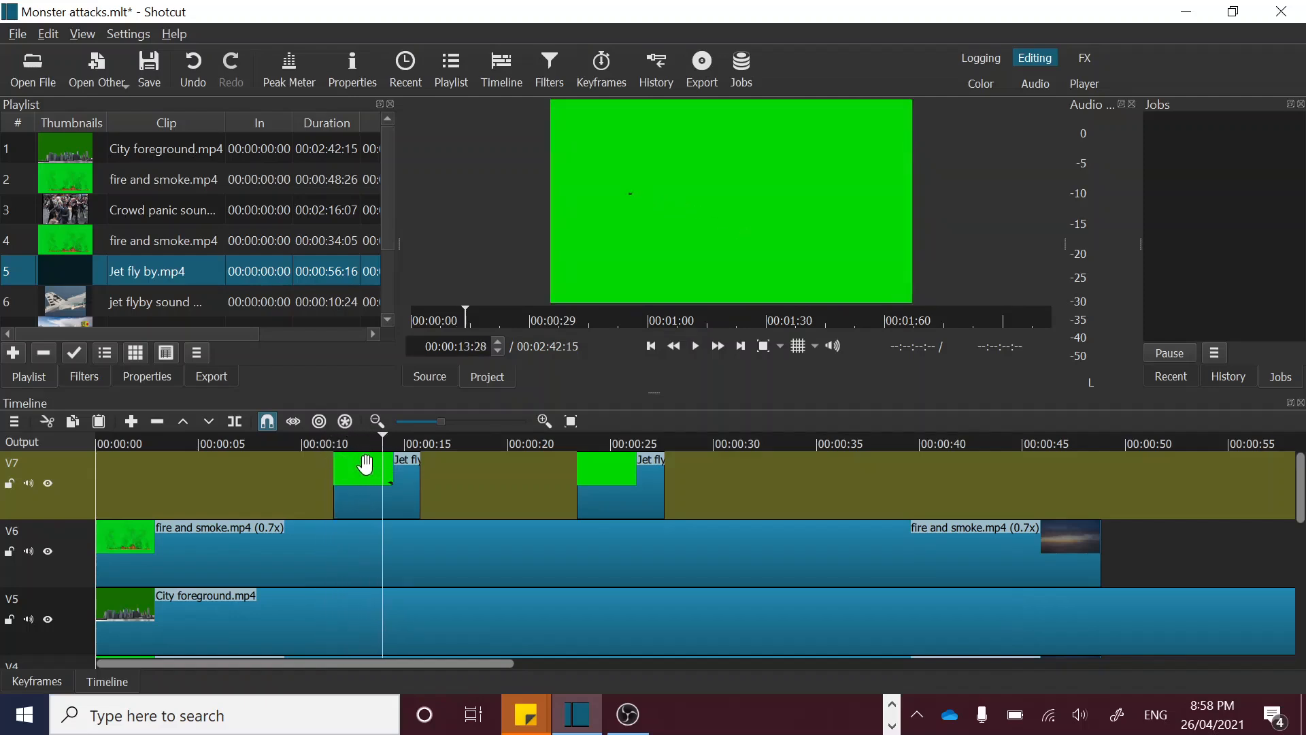
pyautogui.click(372, 480)
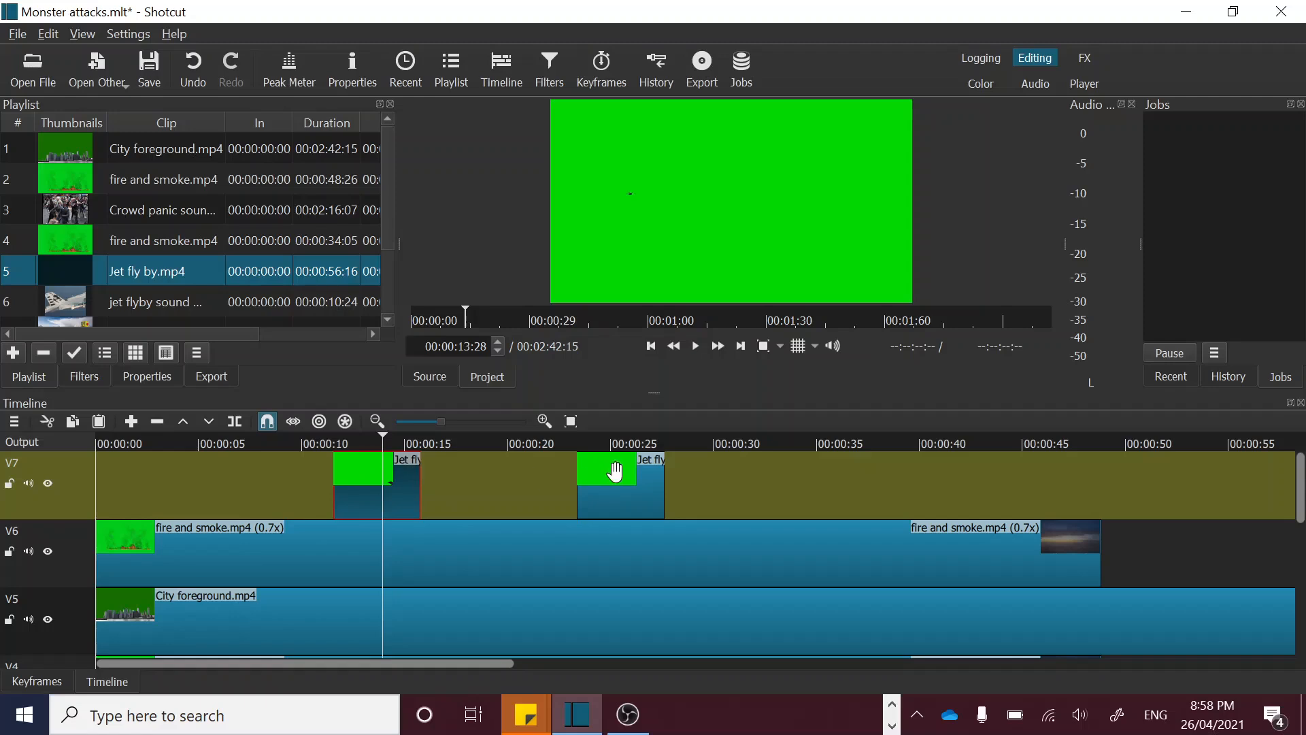
pyautogui.click(348, 441)
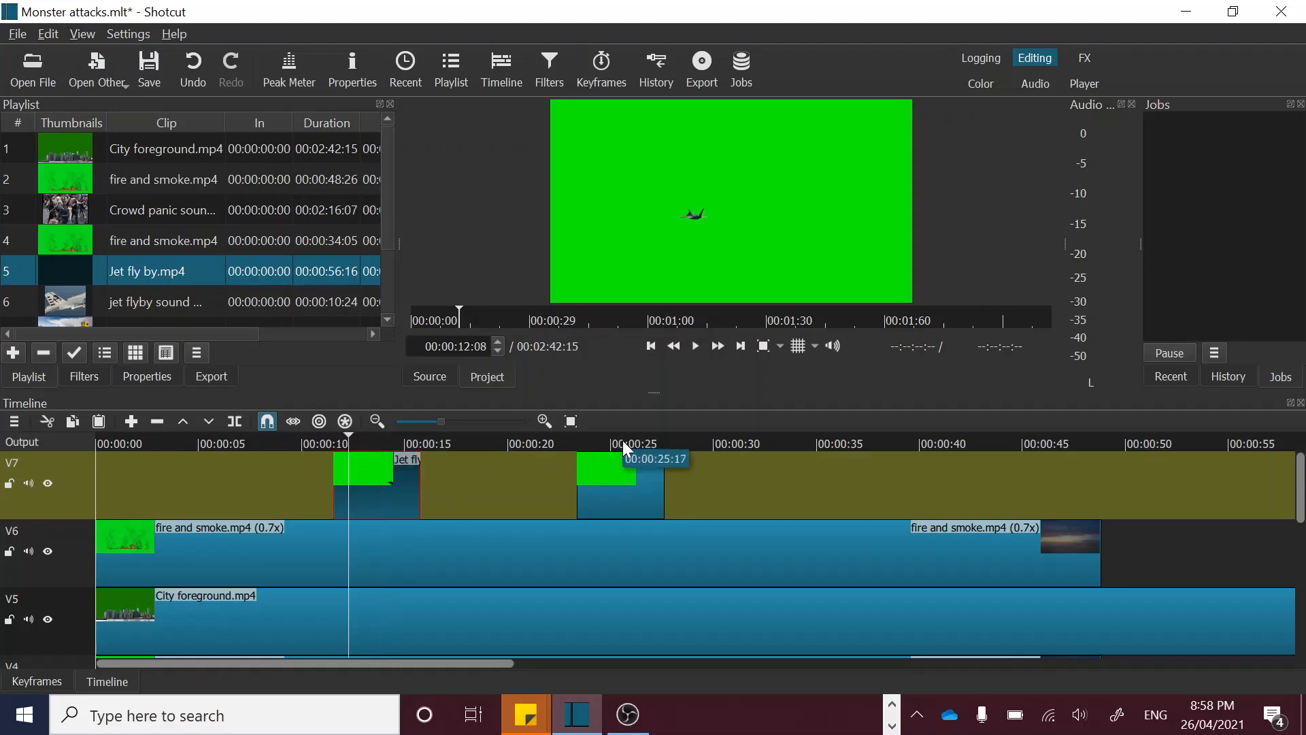
# - Apply a Chroma Key: Simple filter to the whole V7 track holding the jet clips
pyautogui.click(653, 488)
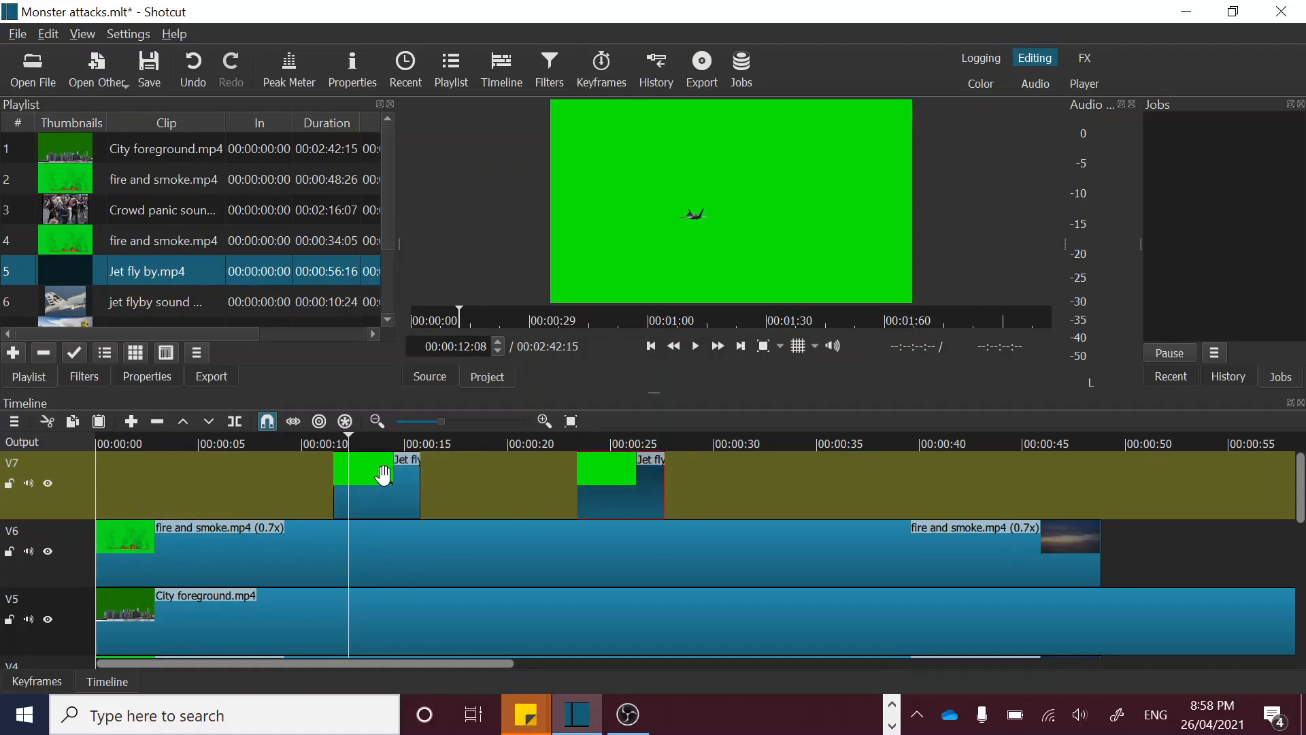
pyautogui.click(379, 474)
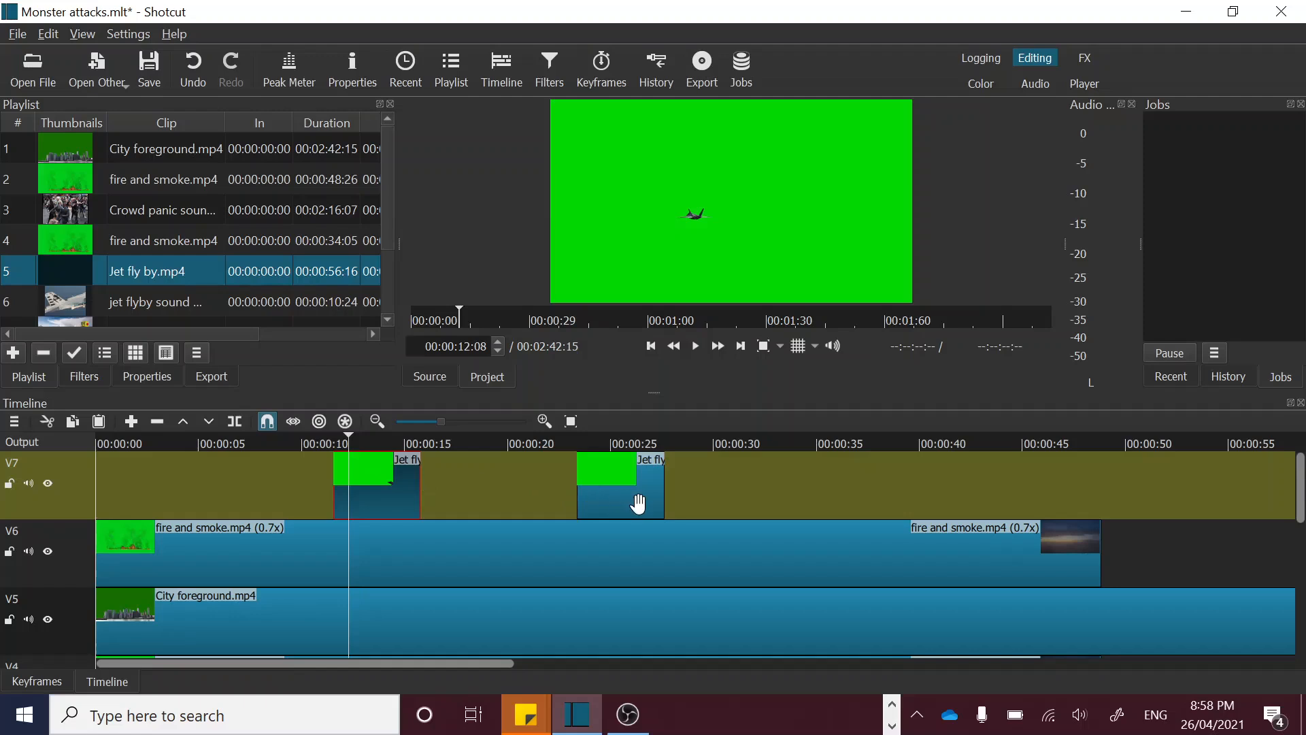
pyautogui.click(71, 514)
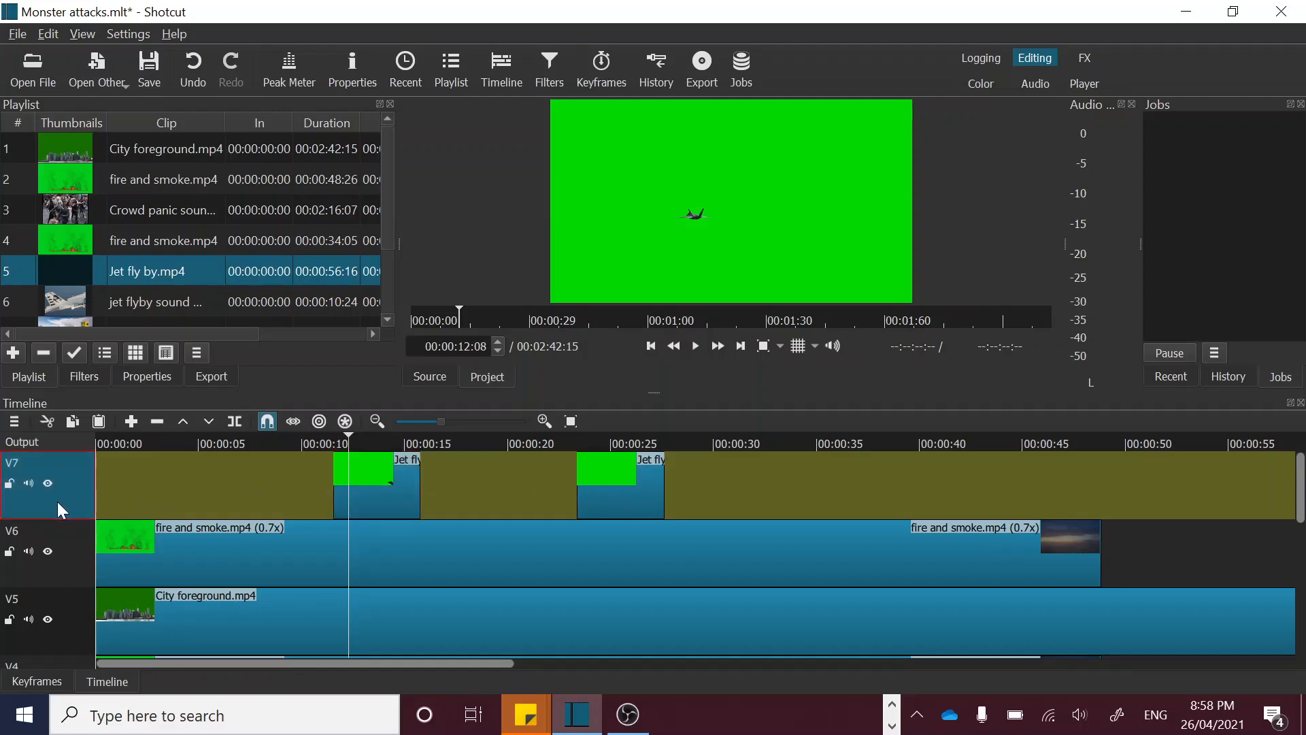
pyautogui.click(93, 375)
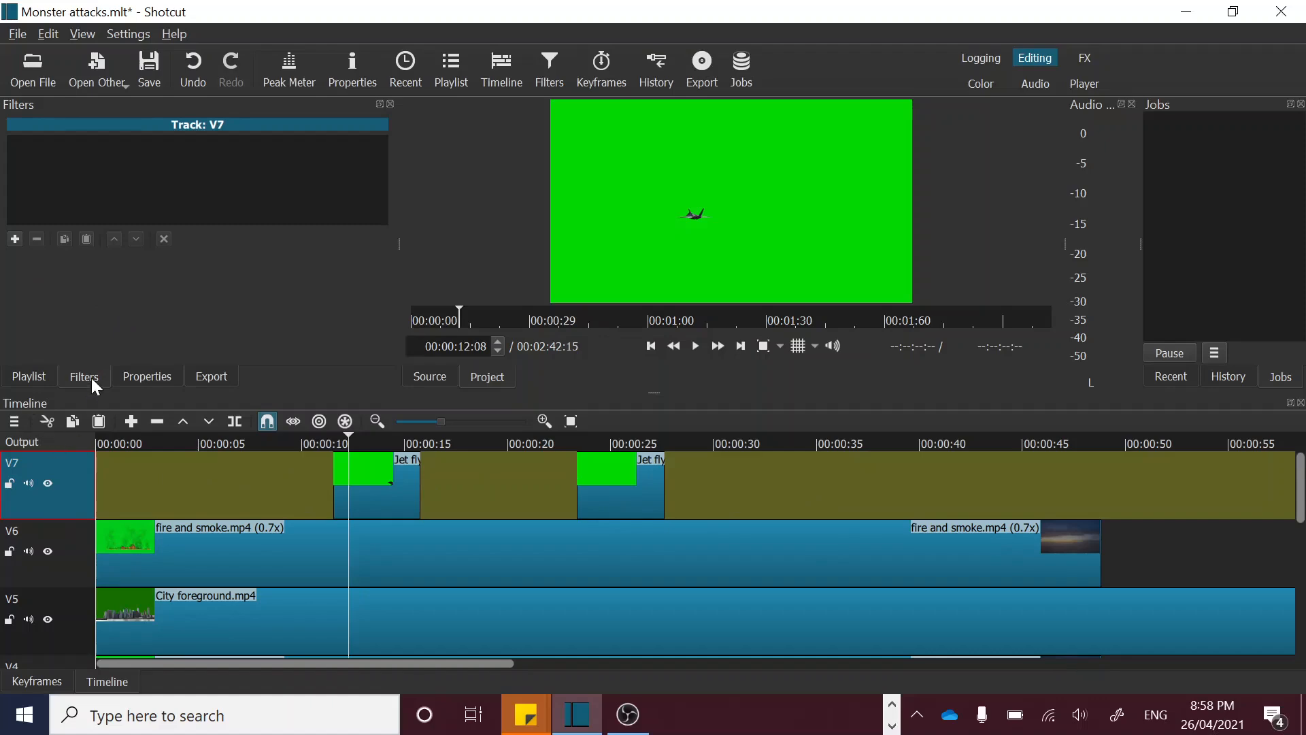
pyautogui.click(15, 239)
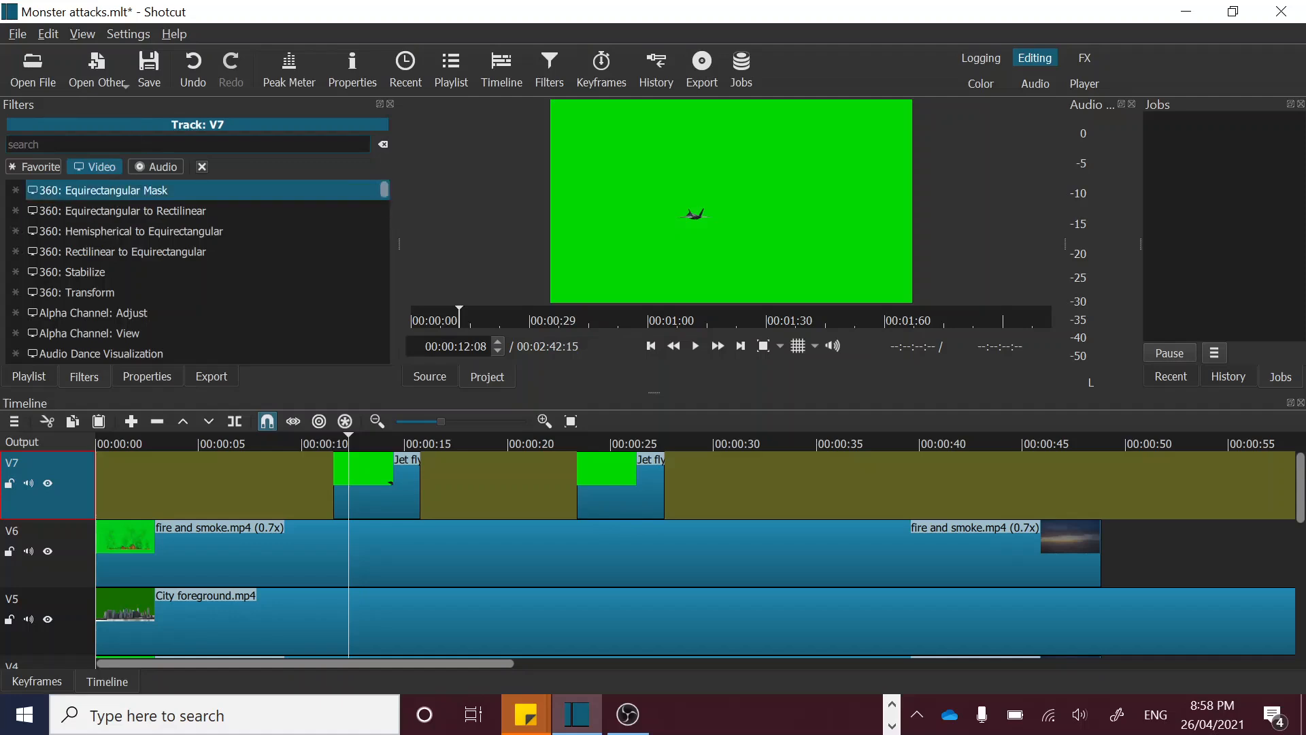
pyautogui.write('chroma')
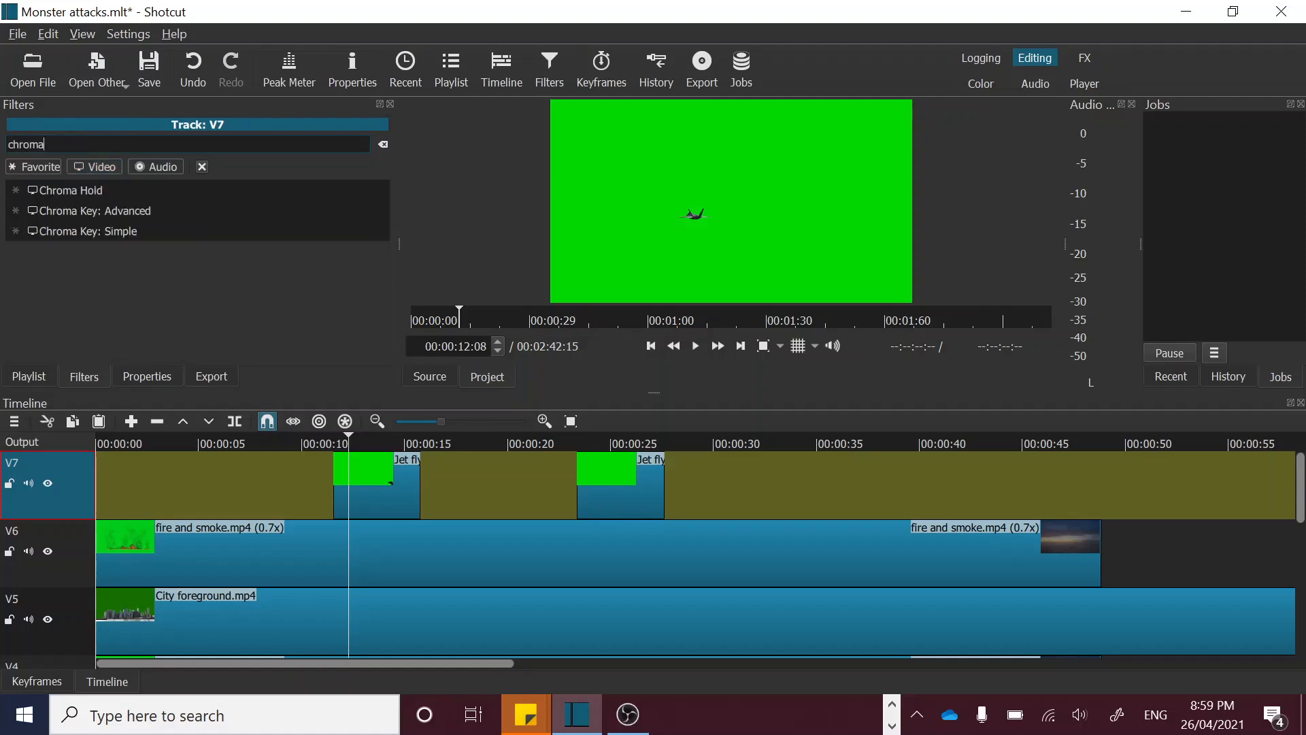
pyautogui.click(90, 230)
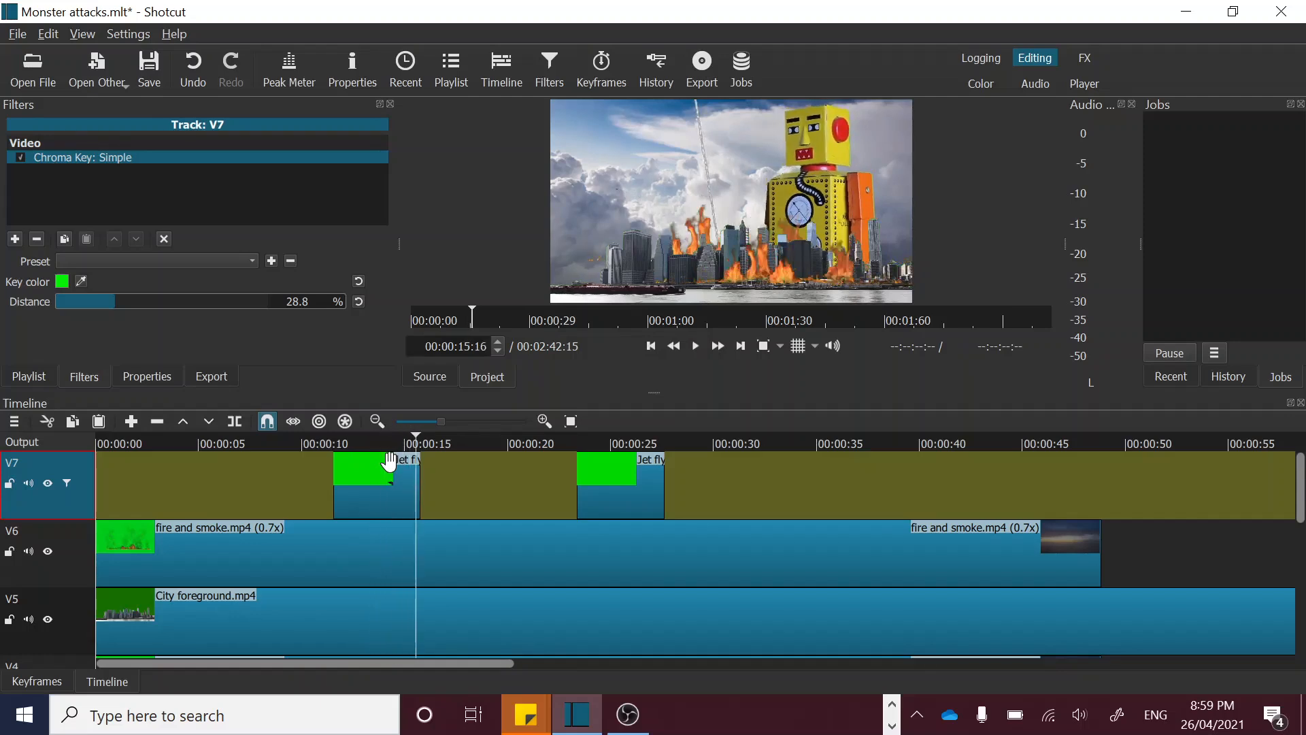
# - Play back the keyed jet clips on V7, including the second one from about 24 seconds
pyautogui.press('space')
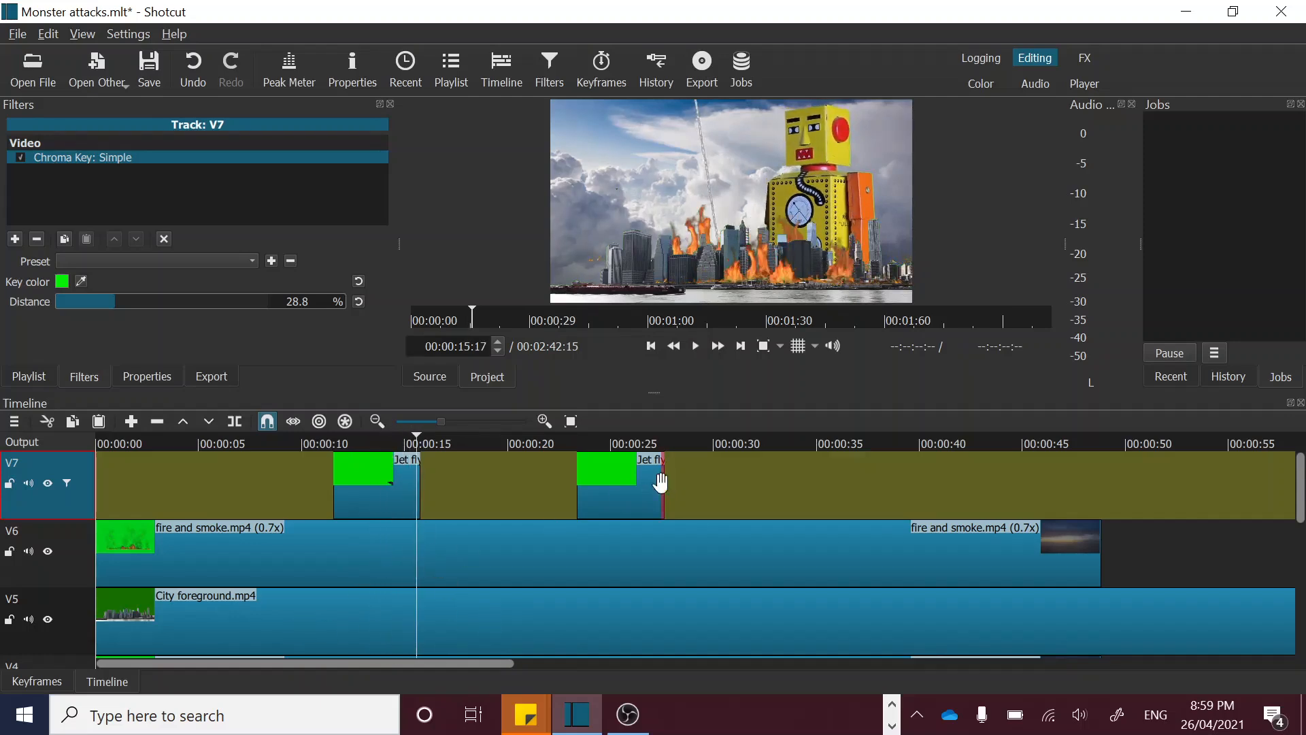
pyautogui.click(598, 442)
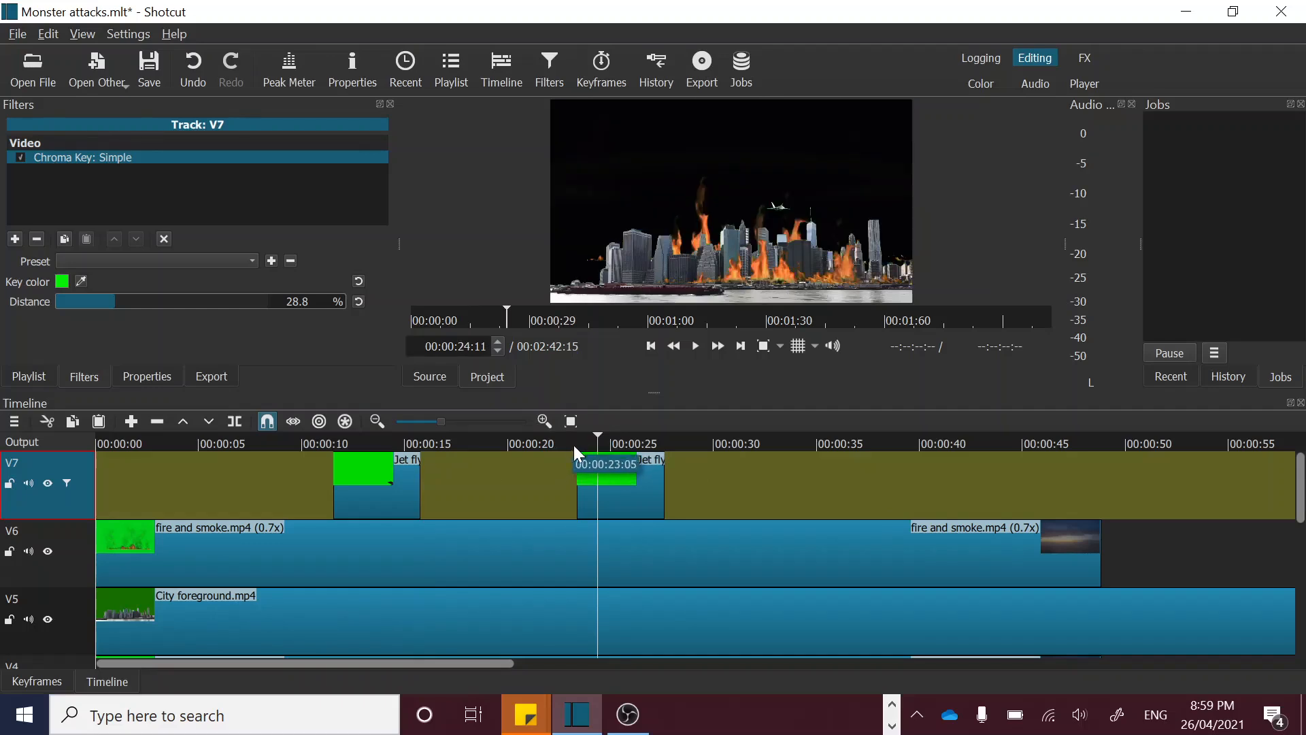
pyautogui.press('space')
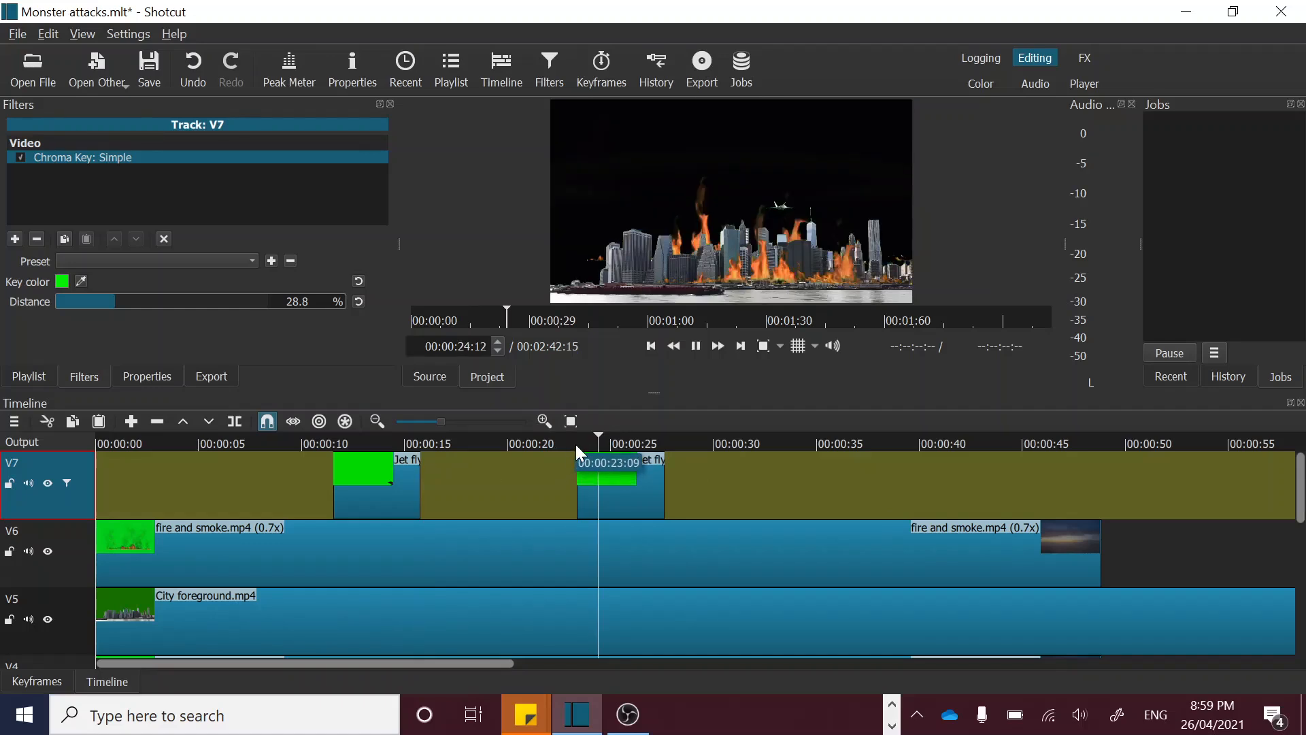
pyautogui.press('space')
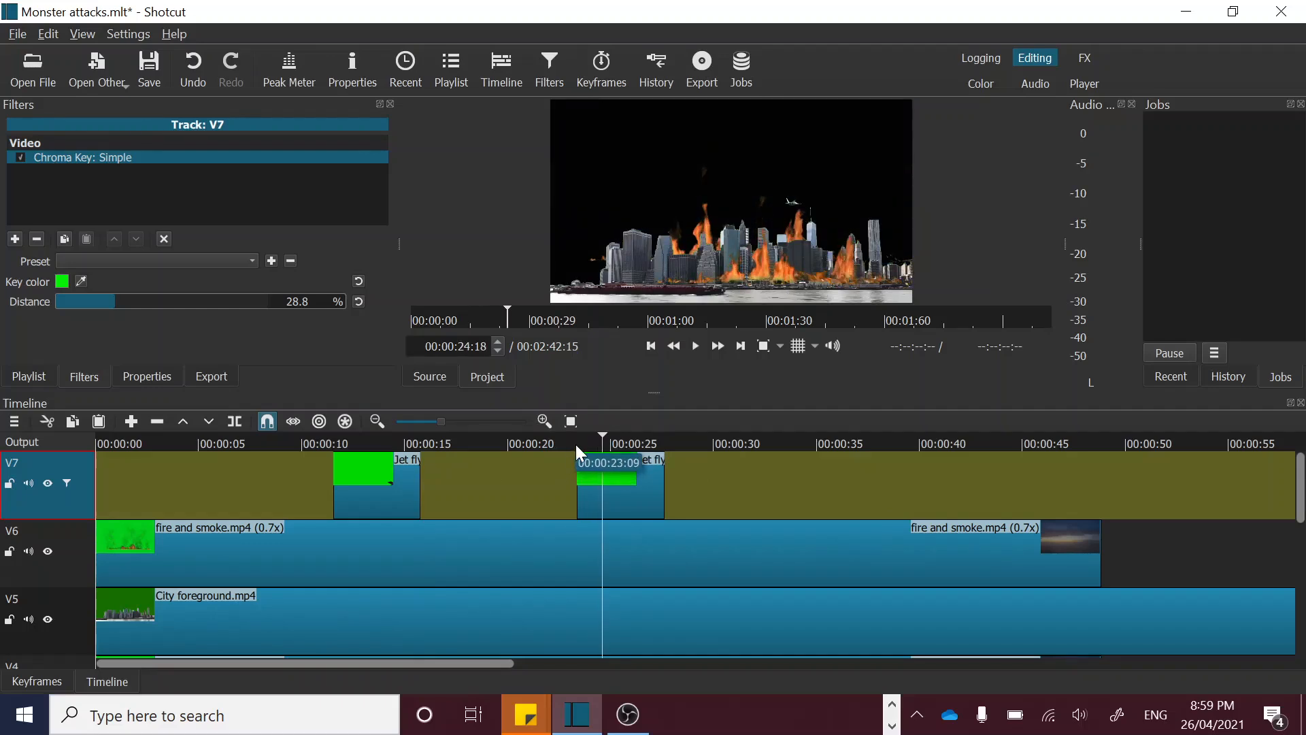
# - Move the two V7 jet clips earlier, to start at about 10.5 and 19 seconds
pyautogui.moveTo(368, 503); pyautogui.dragTo(189, 502)
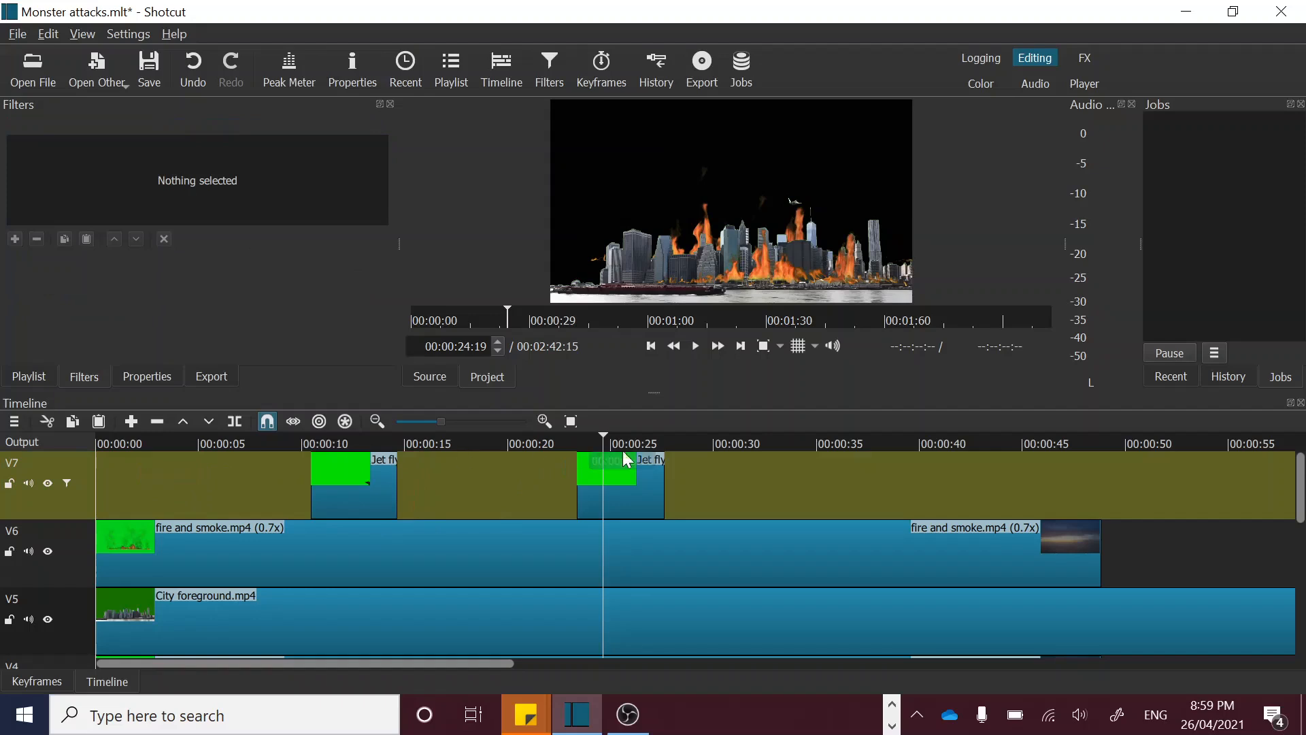
pyautogui.moveTo(640, 484); pyautogui.dragTo(455, 487)
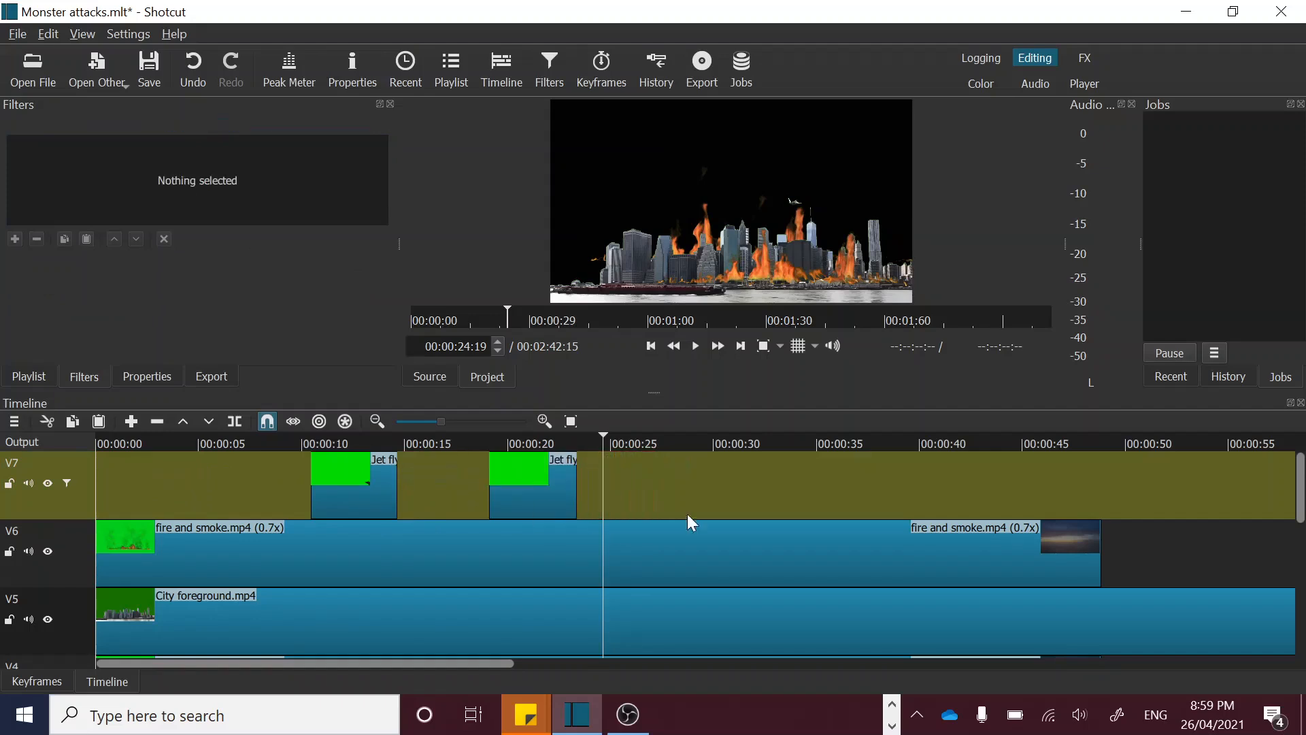
# - Move Nuclear Explosion.mp4 on V3 to start at 00:00:24:19
pyautogui.moveTo(1300, 503); pyautogui.dragTo(1300, 560)
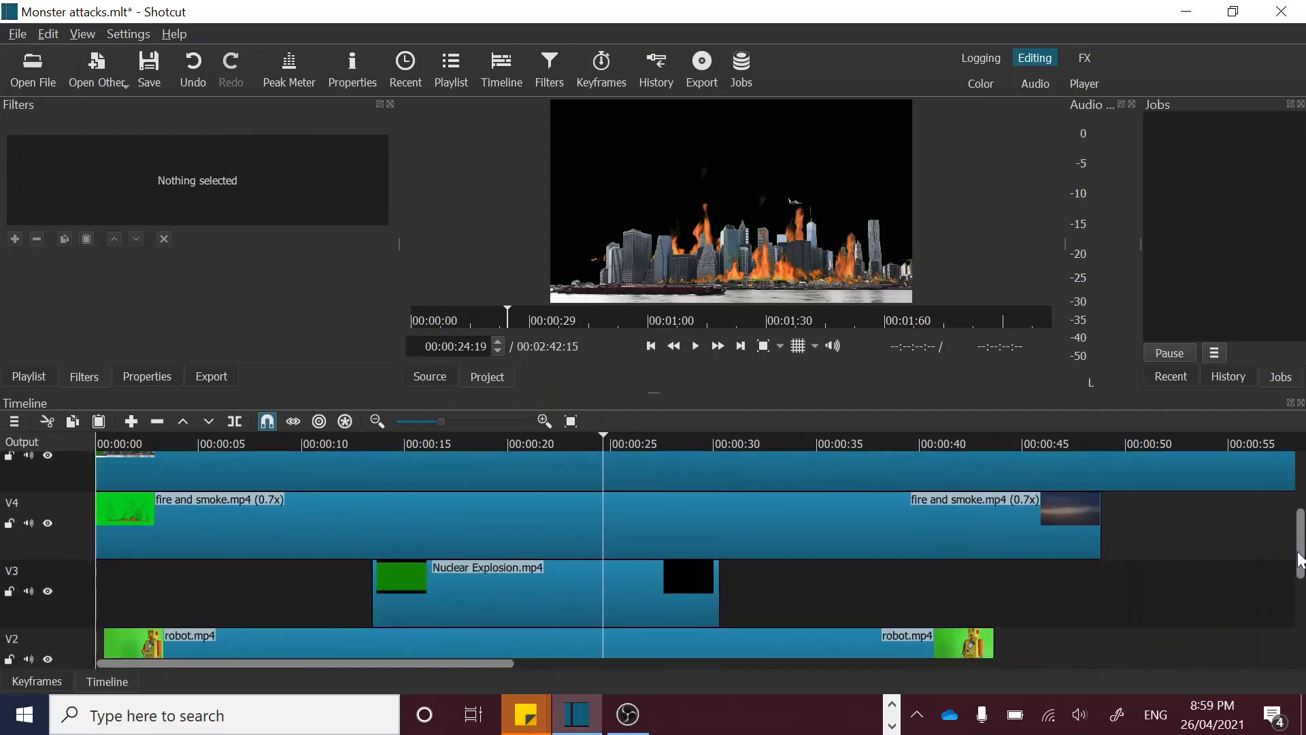
pyautogui.moveTo(487, 599); pyautogui.dragTo(757, 602)
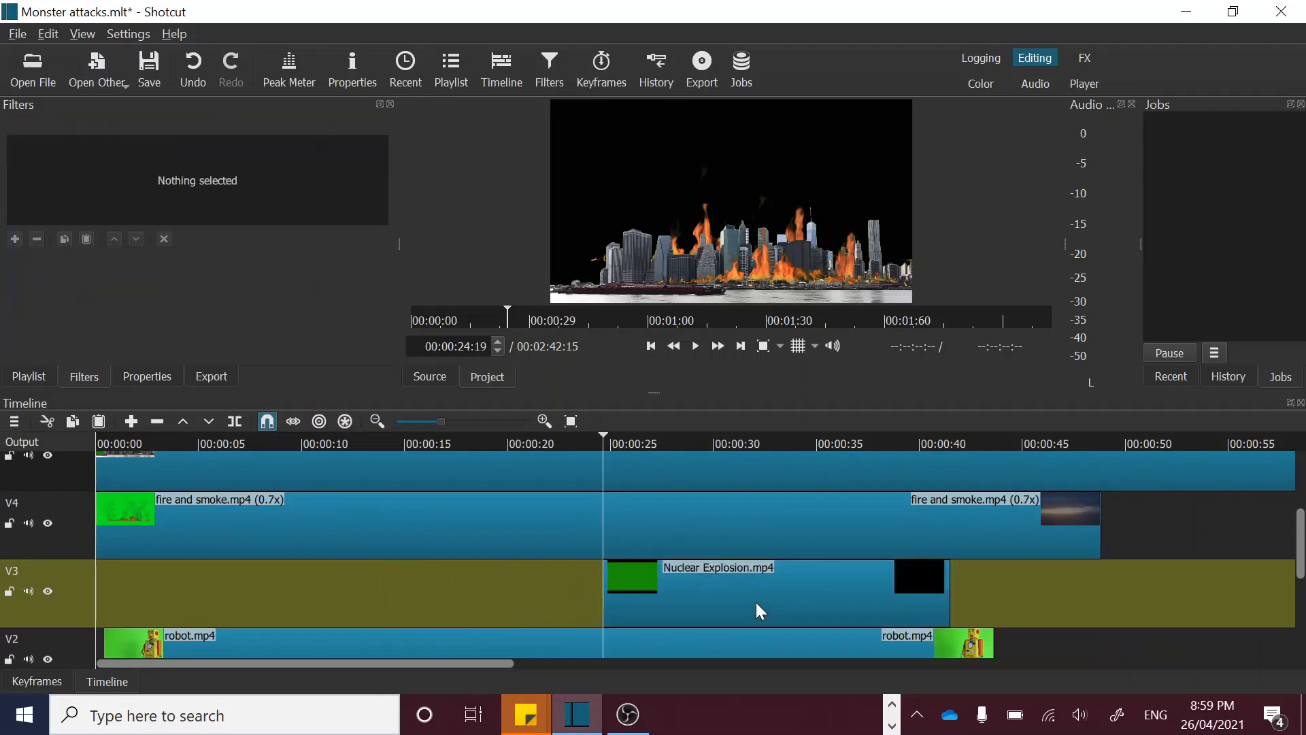
pyautogui.click(467, 446)
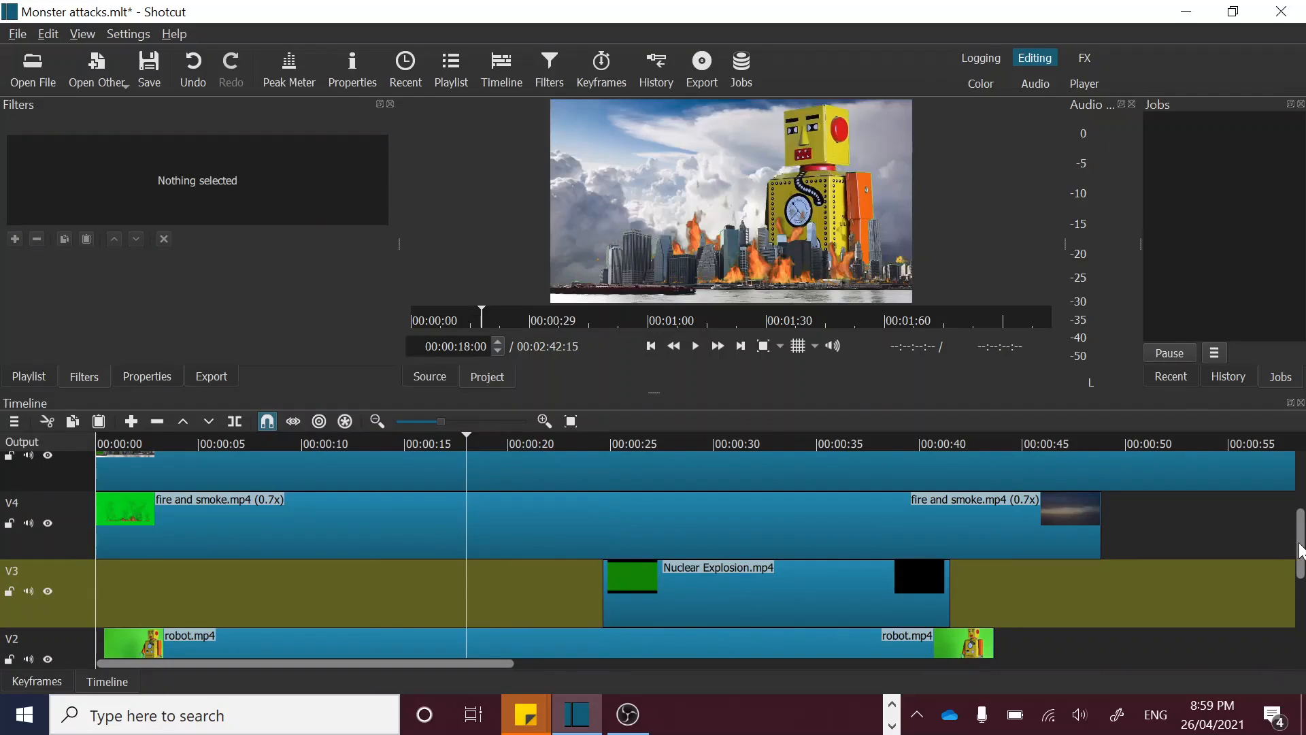
pyautogui.moveTo(1299, 550); pyautogui.dragTo(1296, 455)
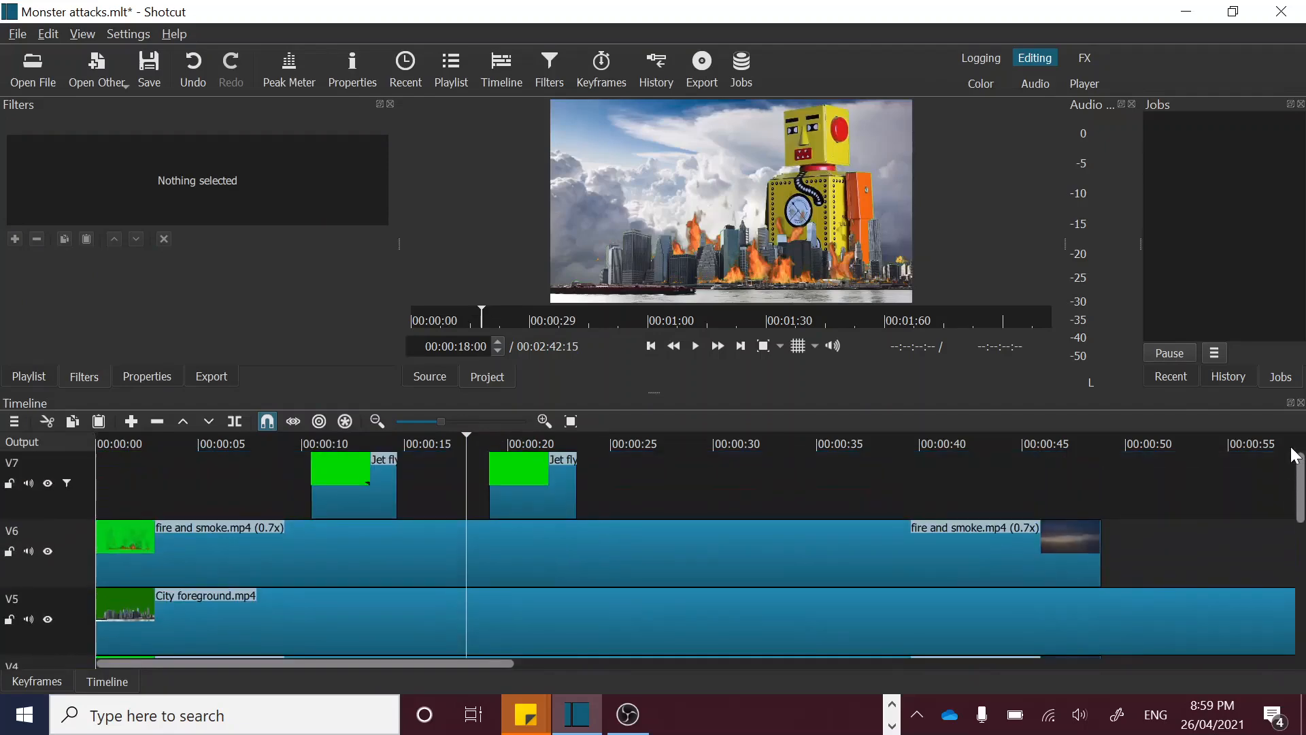
# - Preview from about 9.5 seconds and move the second V7 jet clip to start at about 17.5 seconds
pyautogui.click(290, 441)
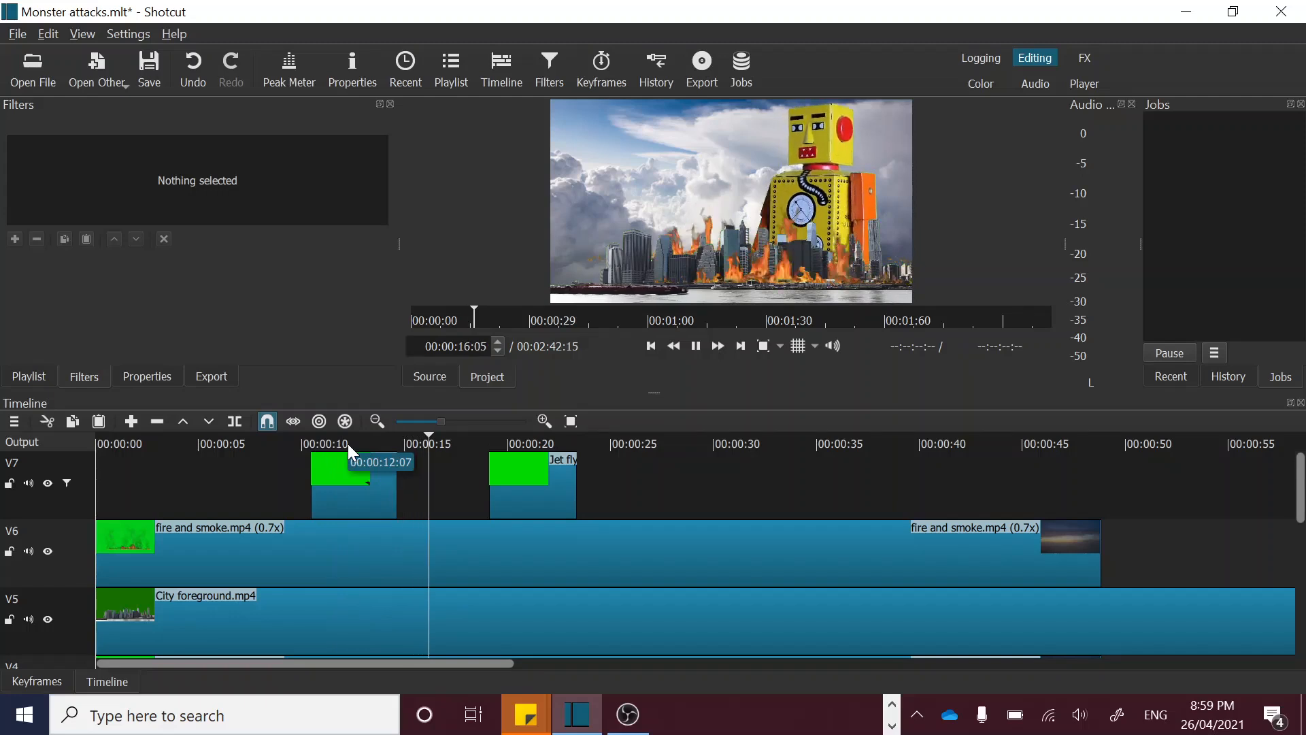
pyautogui.press('space')
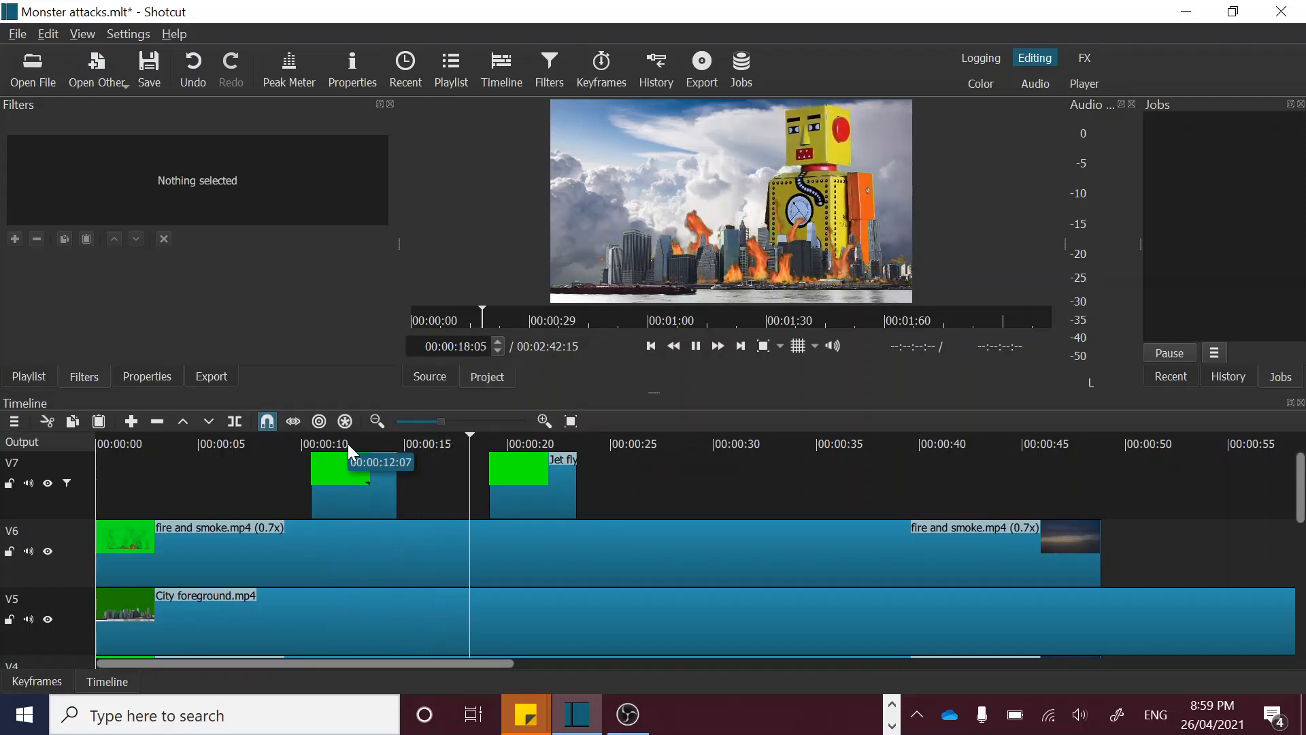
pyautogui.moveTo(539, 505); pyautogui.dragTo(467, 505)
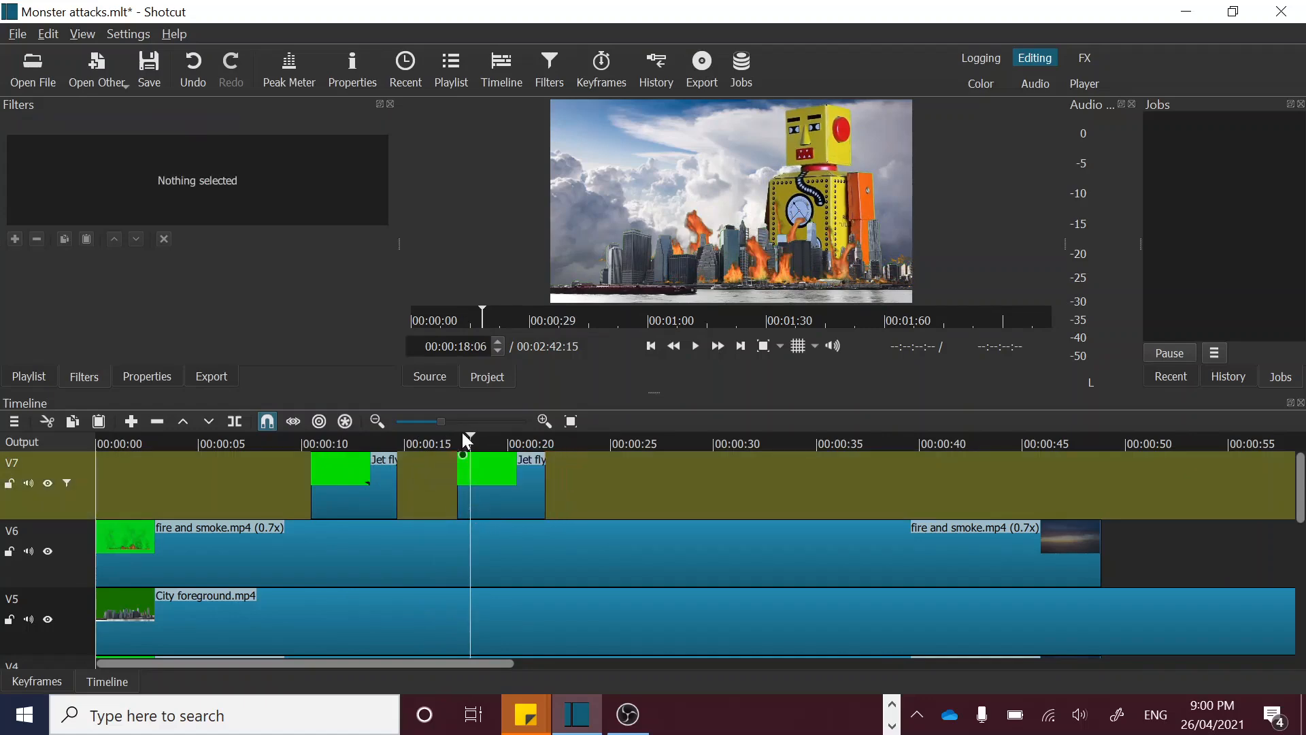
# - Play back the second V7 jet's pass from about 17 seconds to past 20 seconds
pyautogui.click(447, 438)
pyautogui.press('space')
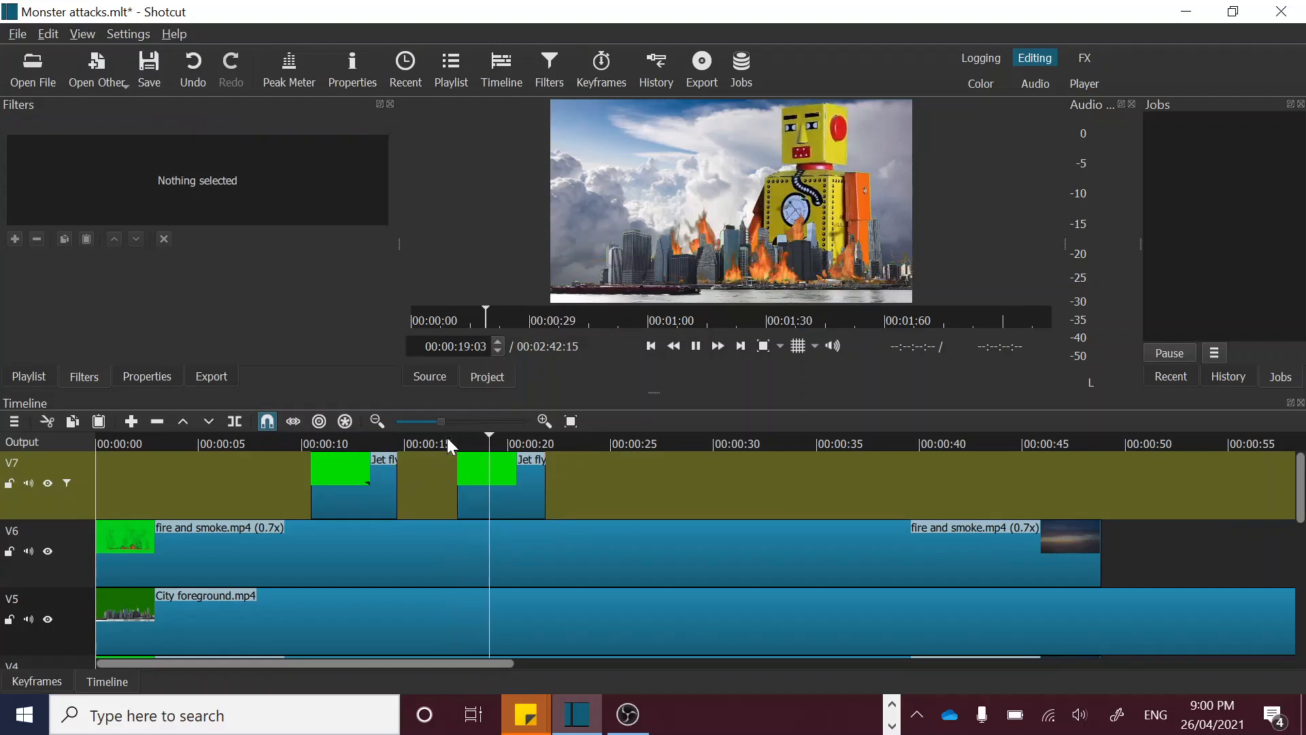
pyautogui.press('space')
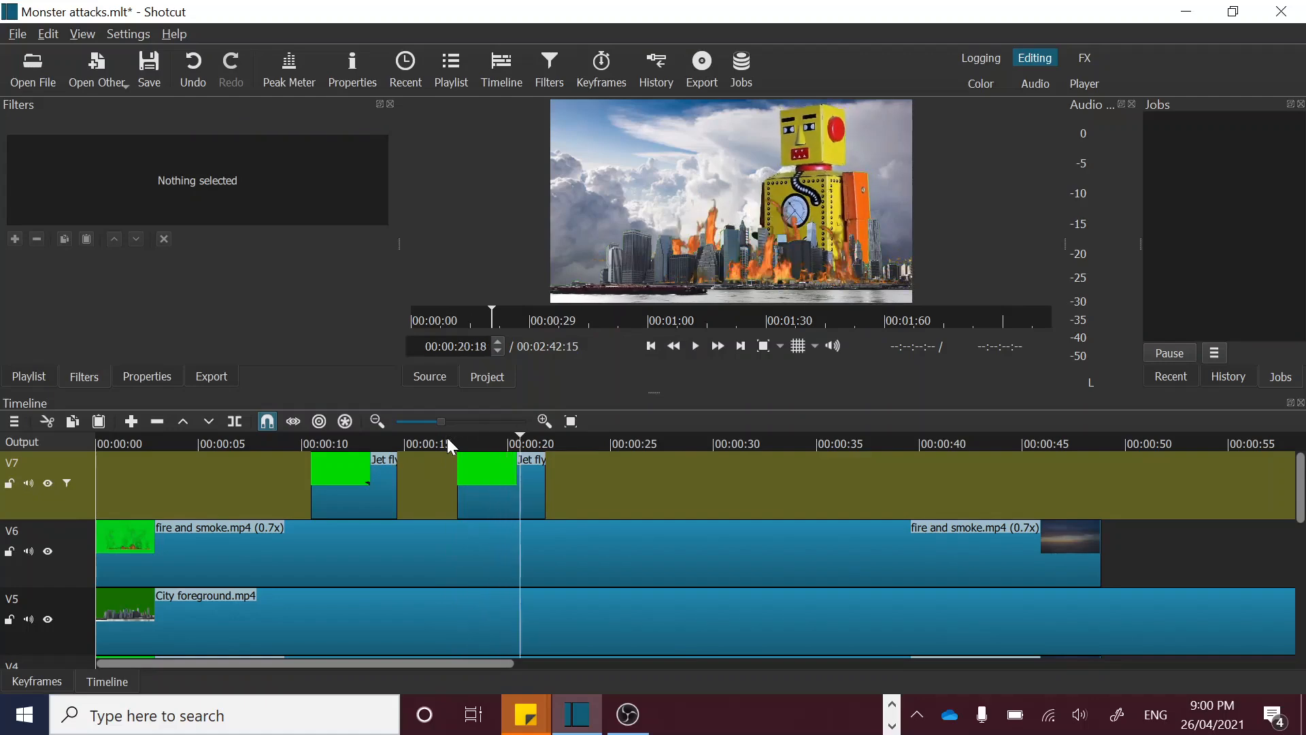
pyautogui.press('Right')
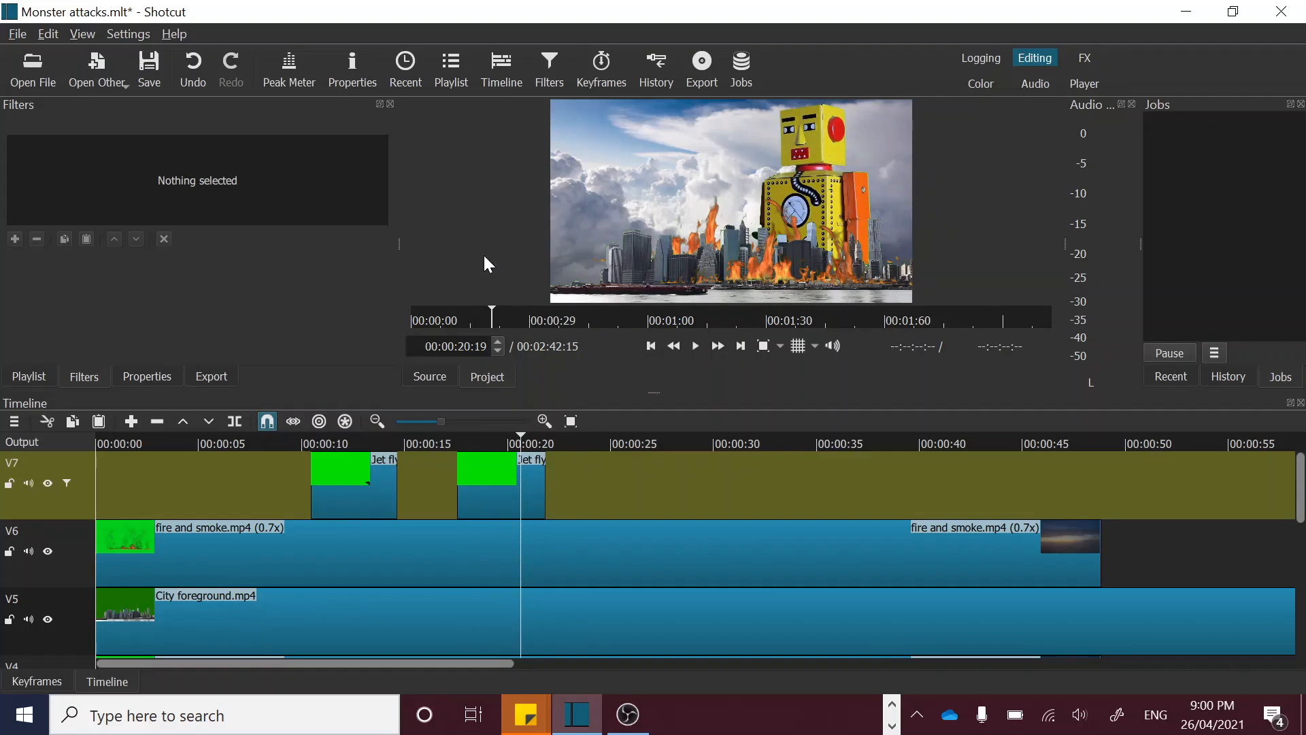
# - Insert a new video track above V7
pyautogui.hotkey('ctrl', 's')
pyautogui.click(70, 506)
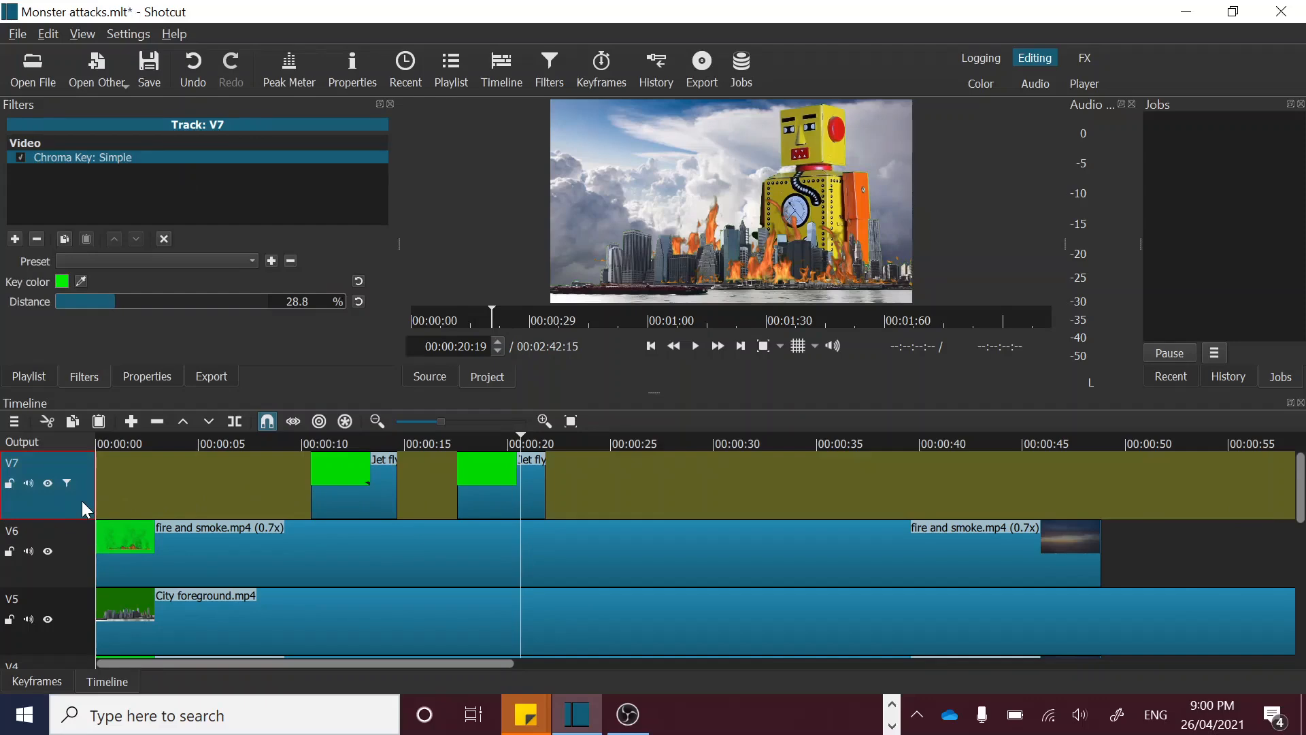
pyautogui.hotkey('ctrl', 'i')
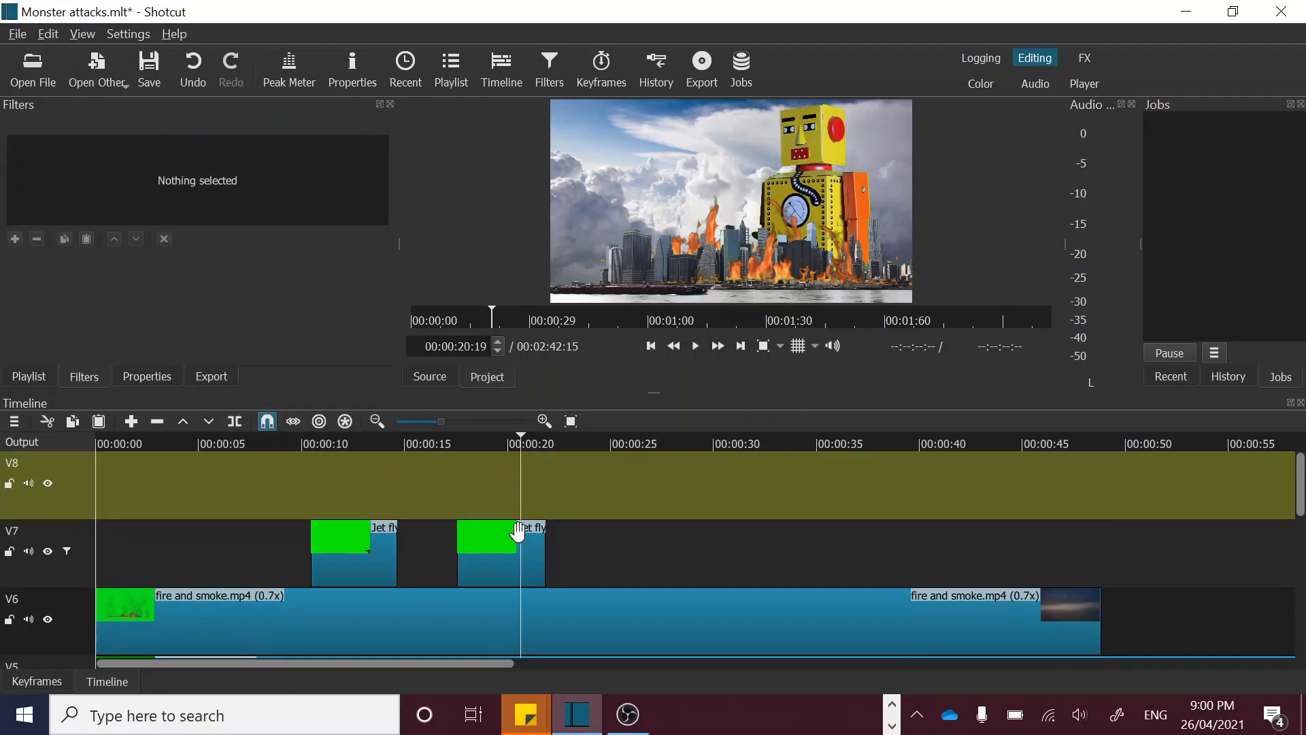
# - Copy the first V7 jet clip onto V8 and move the copy to start at about 11 seconds
pyautogui.click(337, 577)
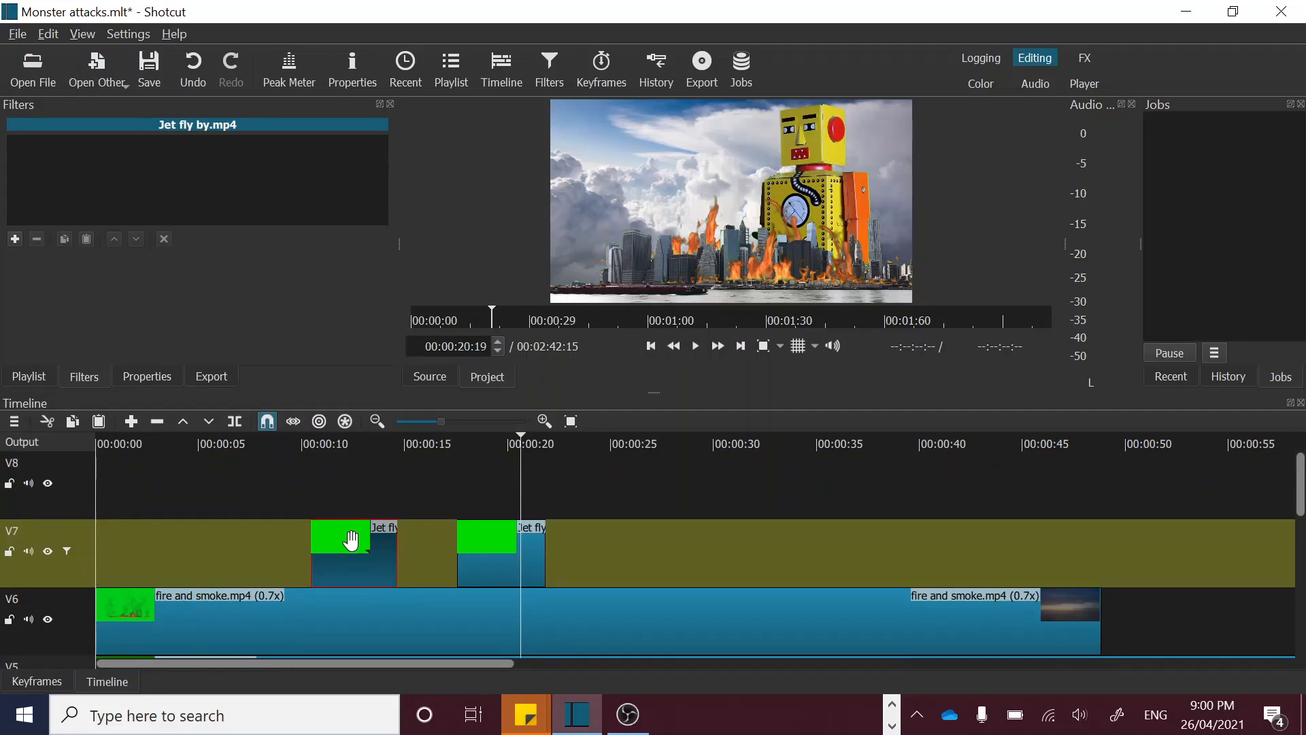
pyautogui.click(310, 490)
pyautogui.click(77, 504)
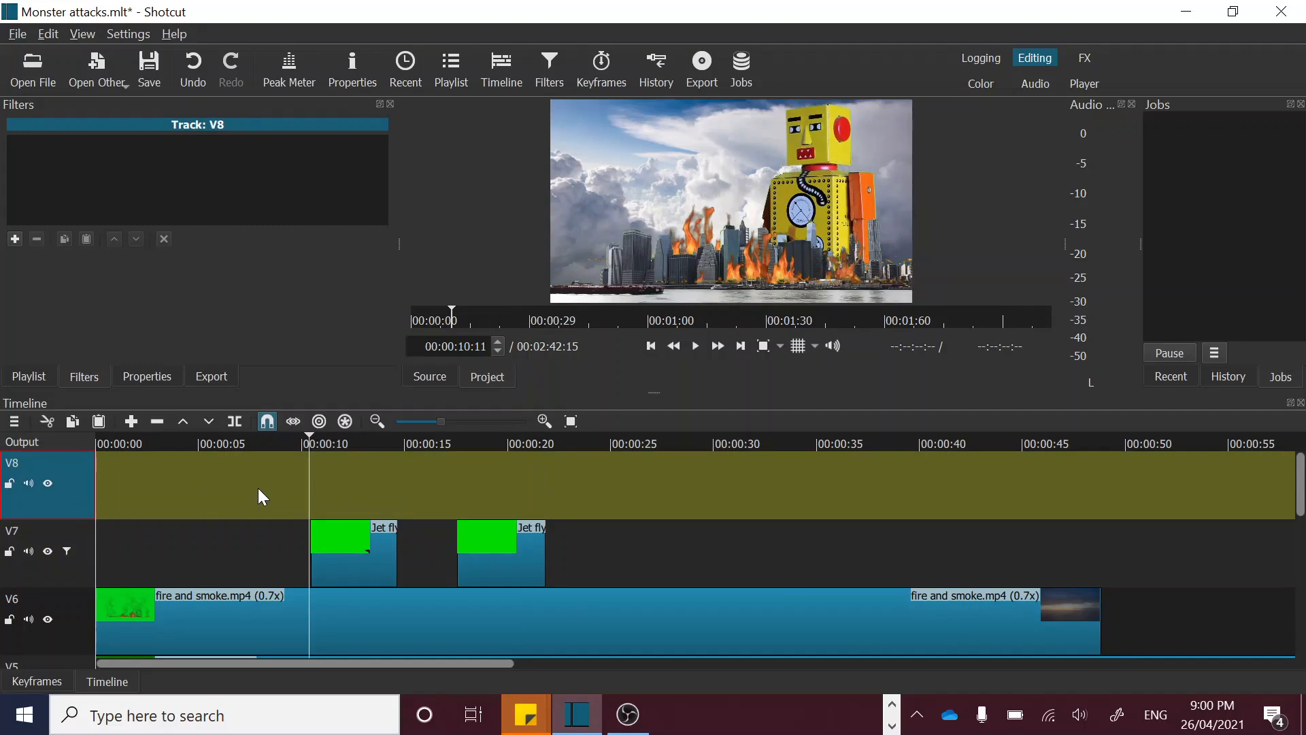
pyautogui.hotkey('ctrl', 'v')
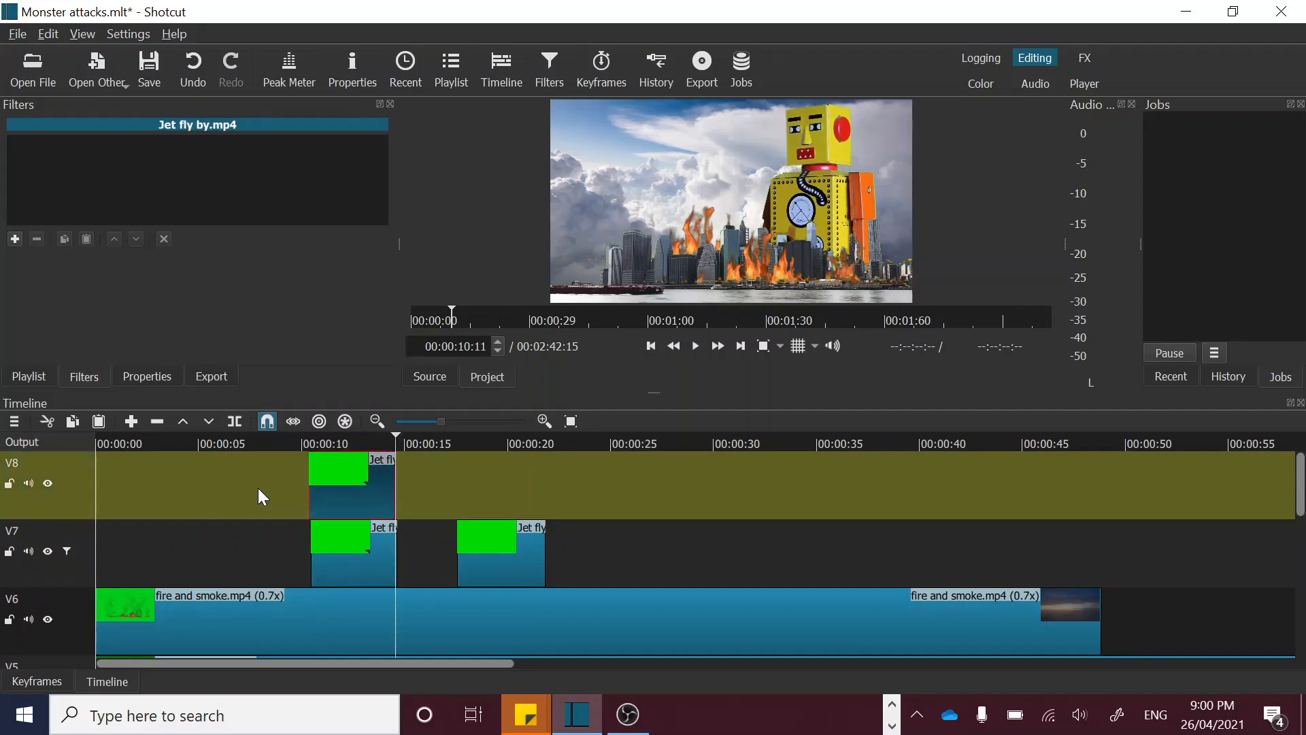
pyautogui.moveTo(329, 495); pyautogui.dragTo(354, 502)
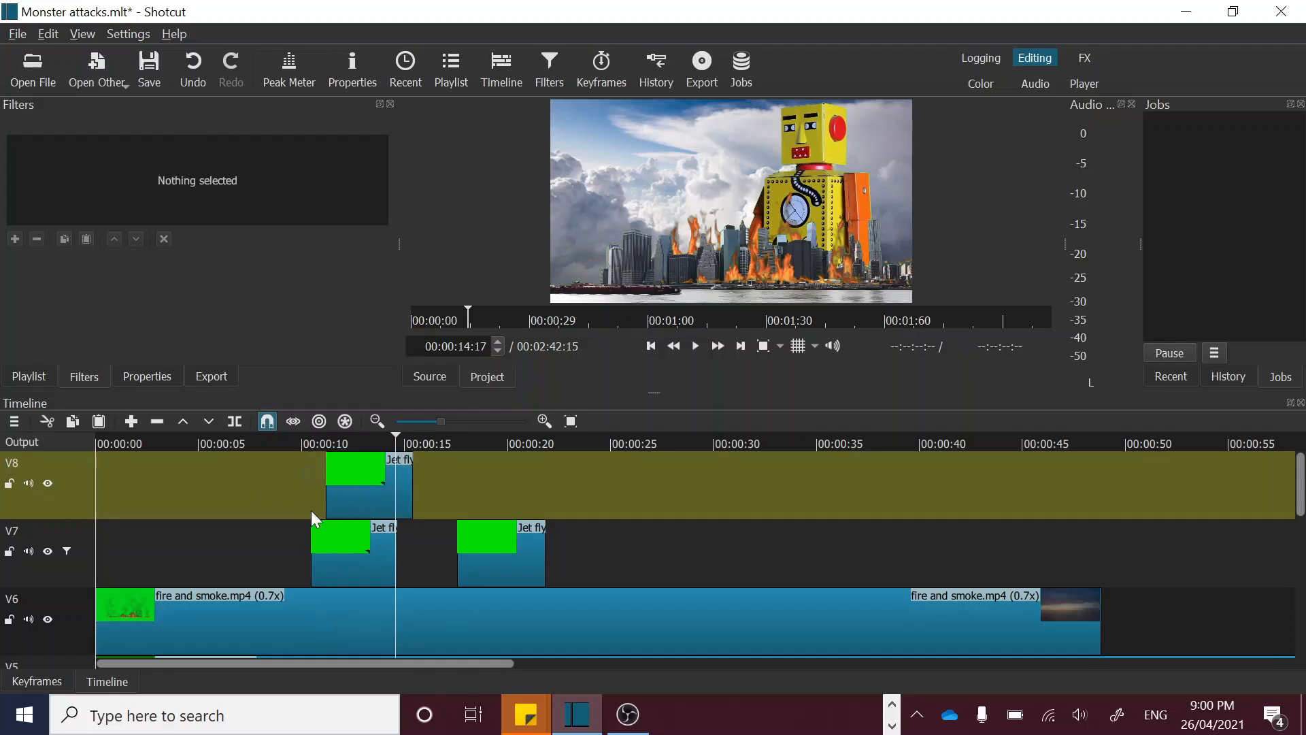
# - Play back the overlapping first jet clips on V7 and V8 from just before 10 seconds
pyautogui.click(296, 443)
pyautogui.press('space')
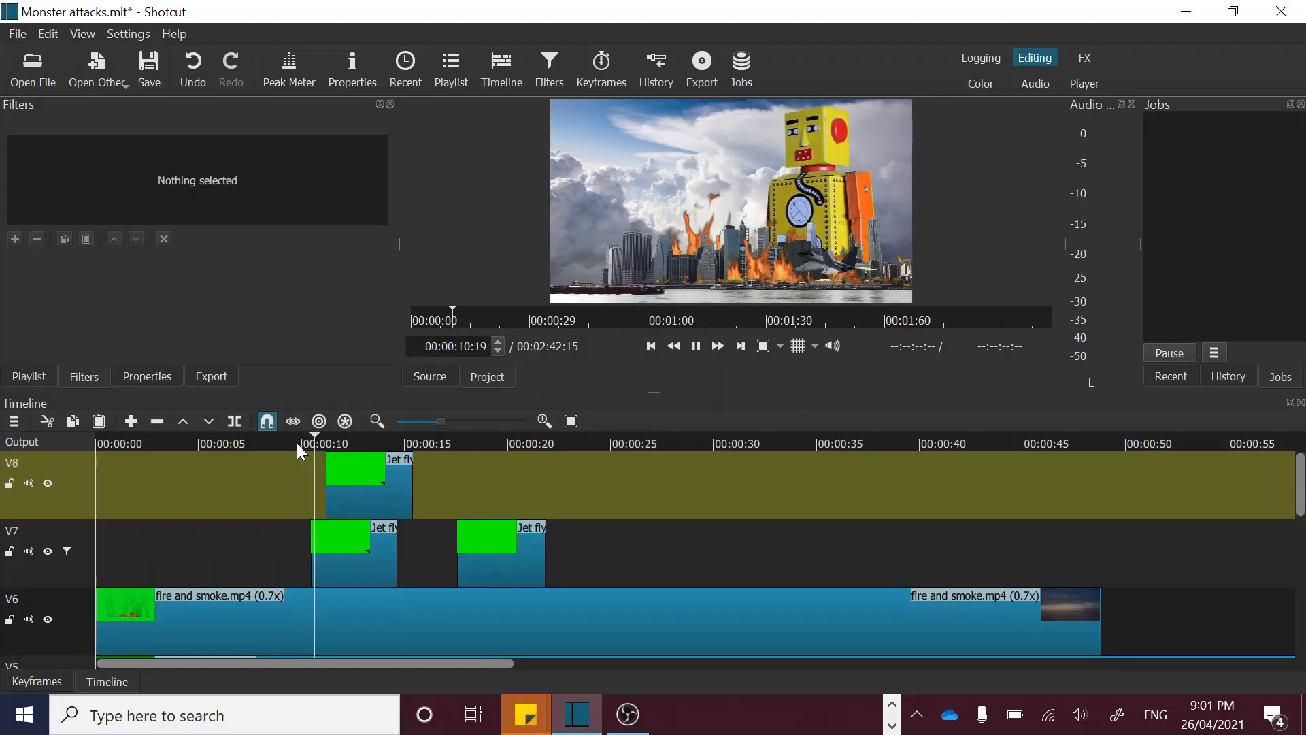
pyautogui.press('space')
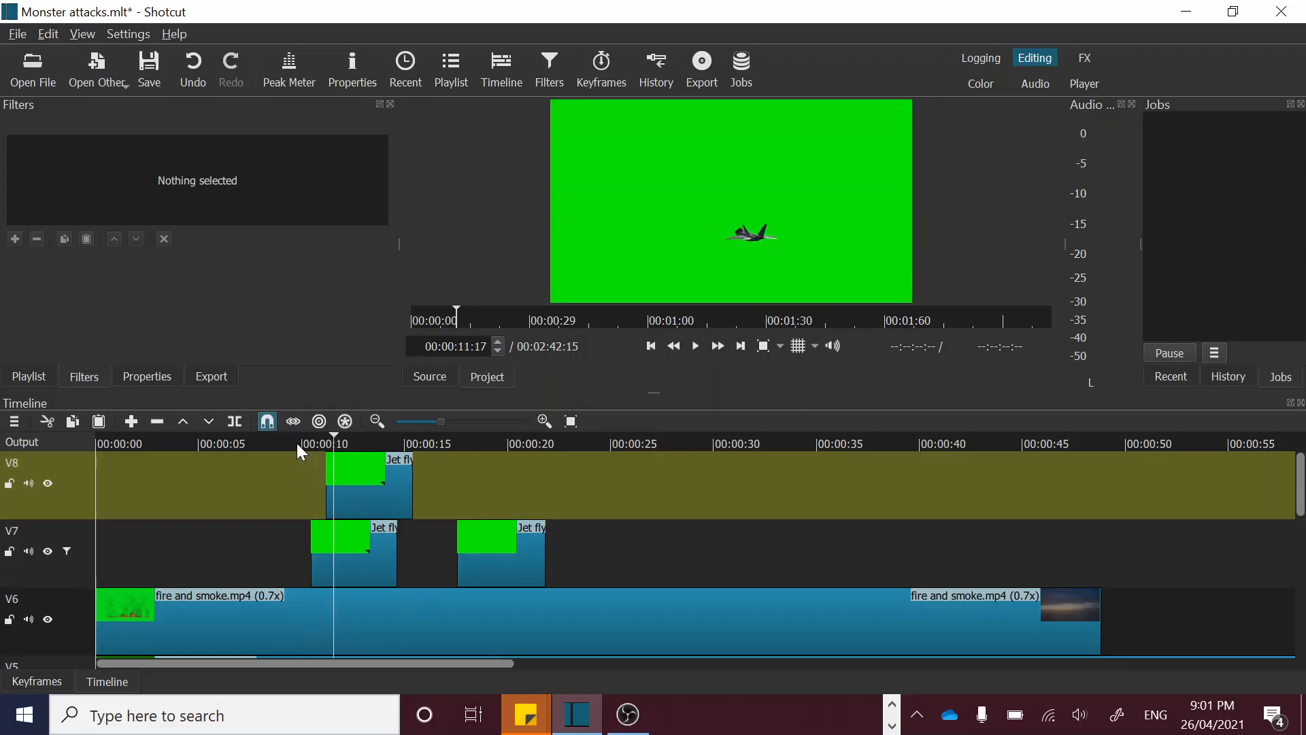
# - Copy the second V7 jet clip and paste it onto V8 at 00:00:19:15
pyautogui.click(366, 479)
pyautogui.click(492, 559)
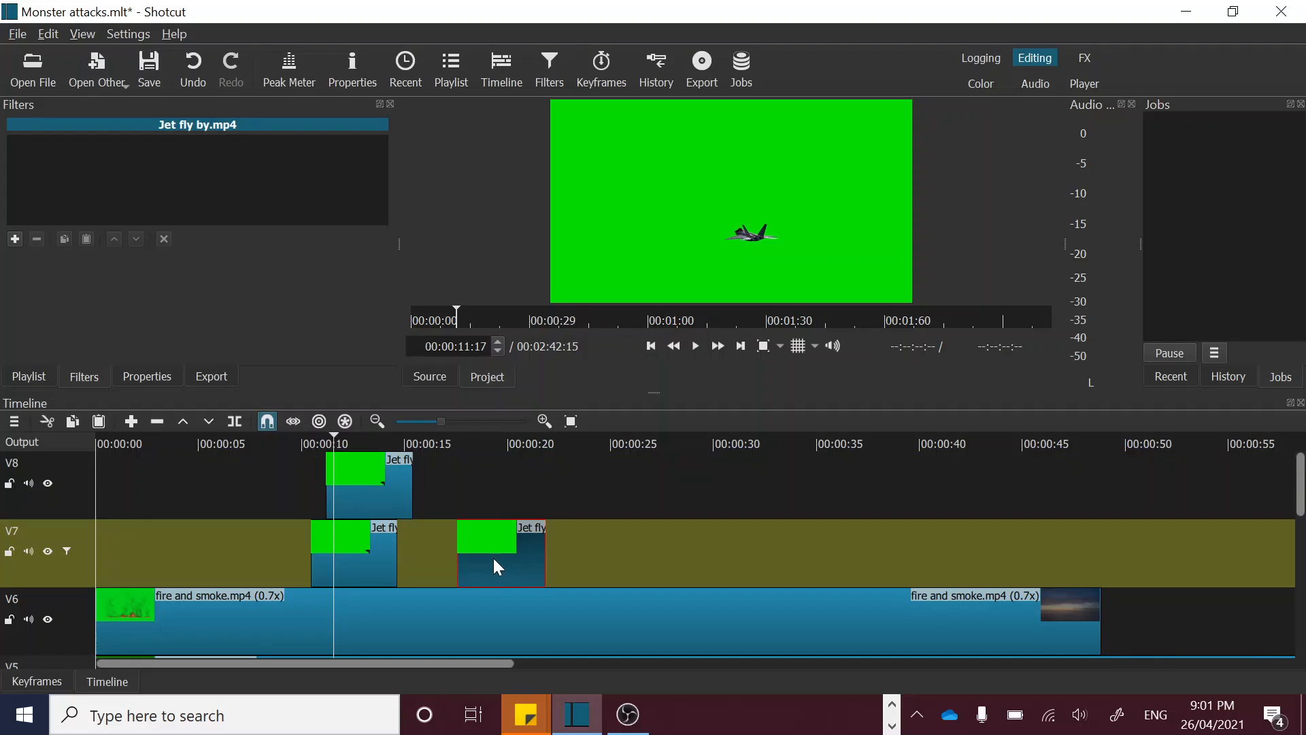
pyautogui.click(496, 487)
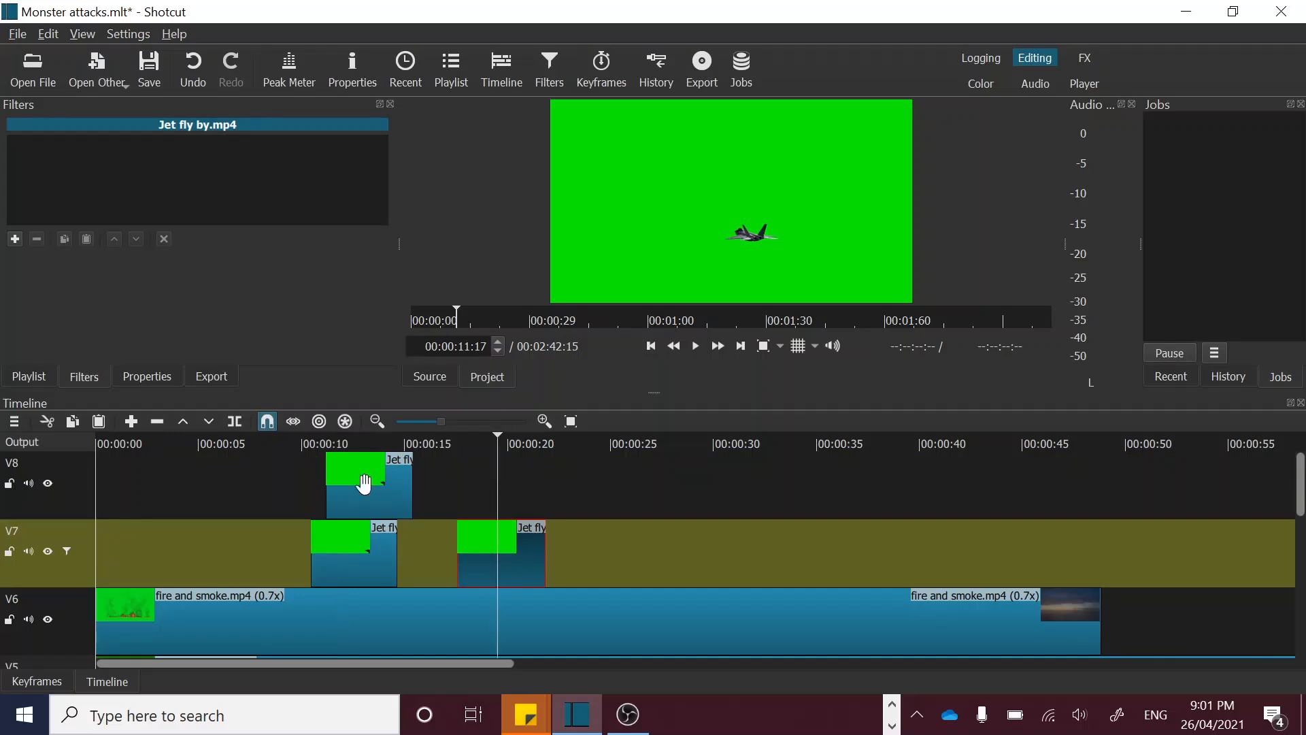
pyautogui.click(233, 496)
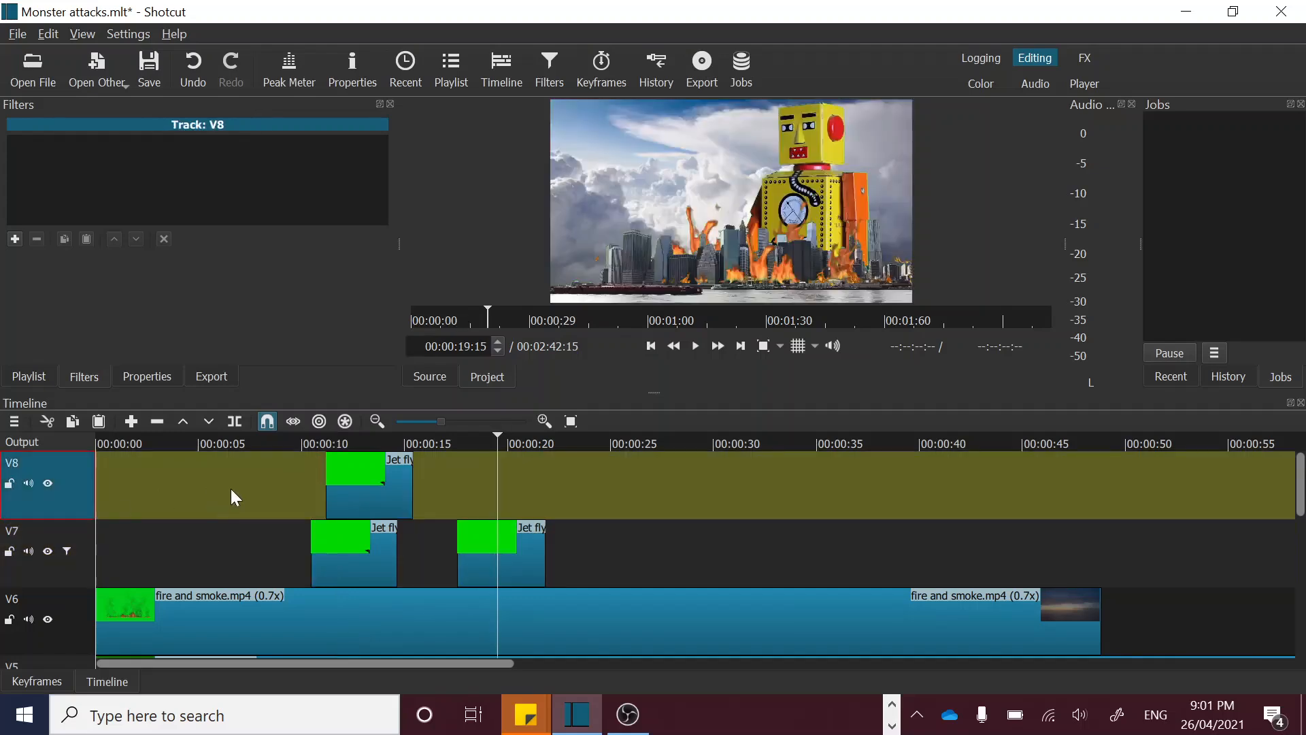
pyautogui.hotkey('ctrl', 'v')
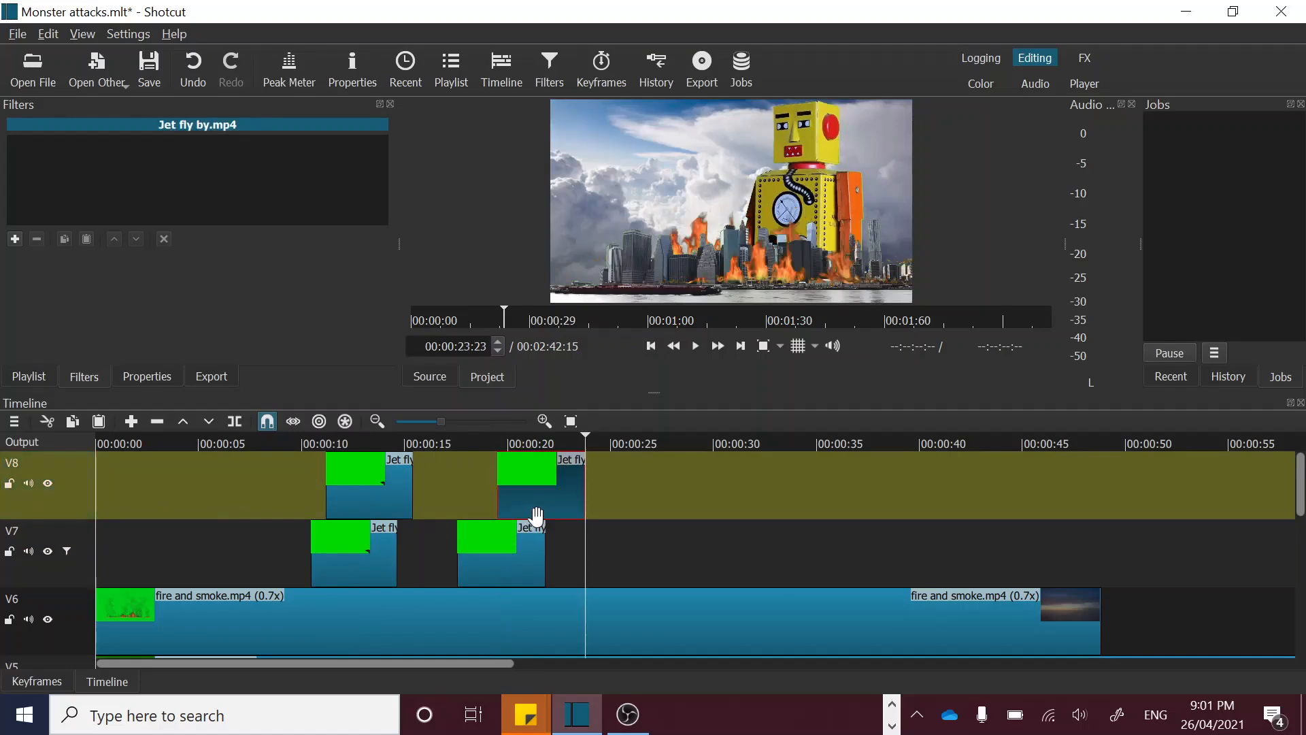
# - Move the second V8 jet clip to start at about 18 seconds and add a Chroma Key: Simple filter to track V8
pyautogui.moveTo(537, 510); pyautogui.dragTo(504, 510)
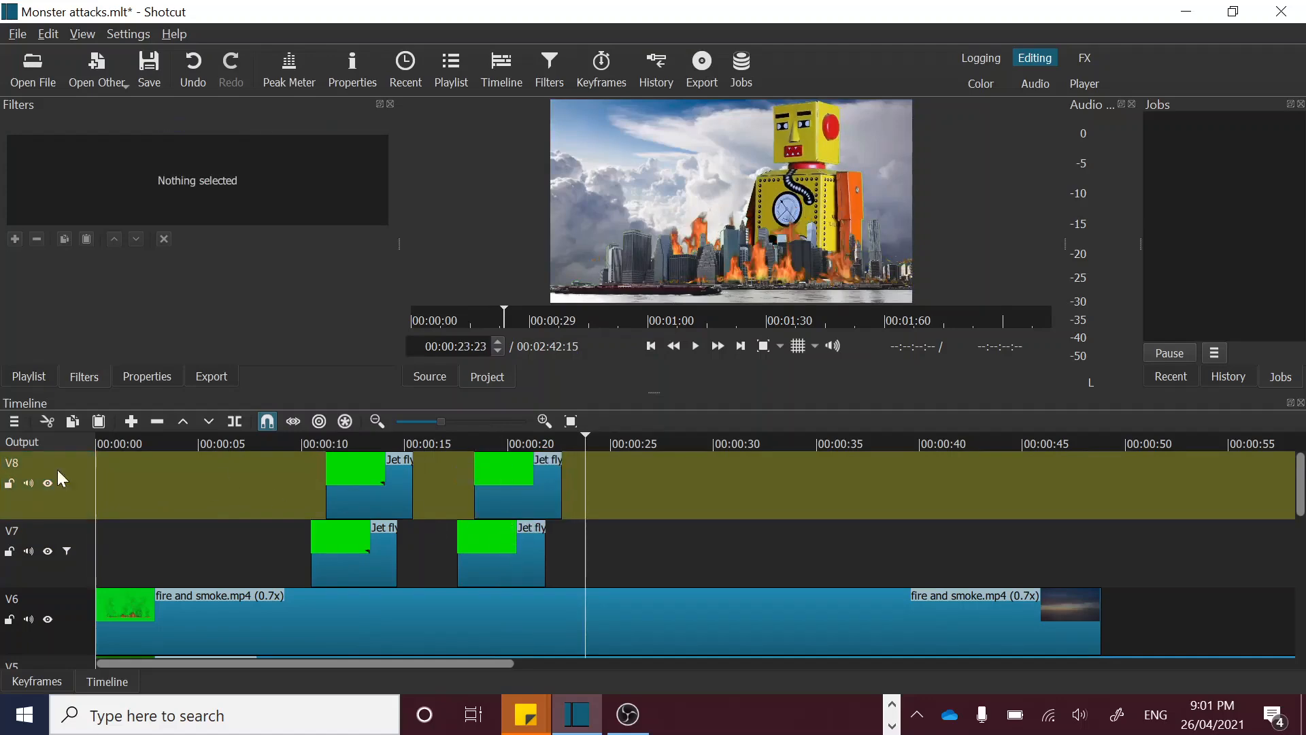
pyautogui.click(67, 521)
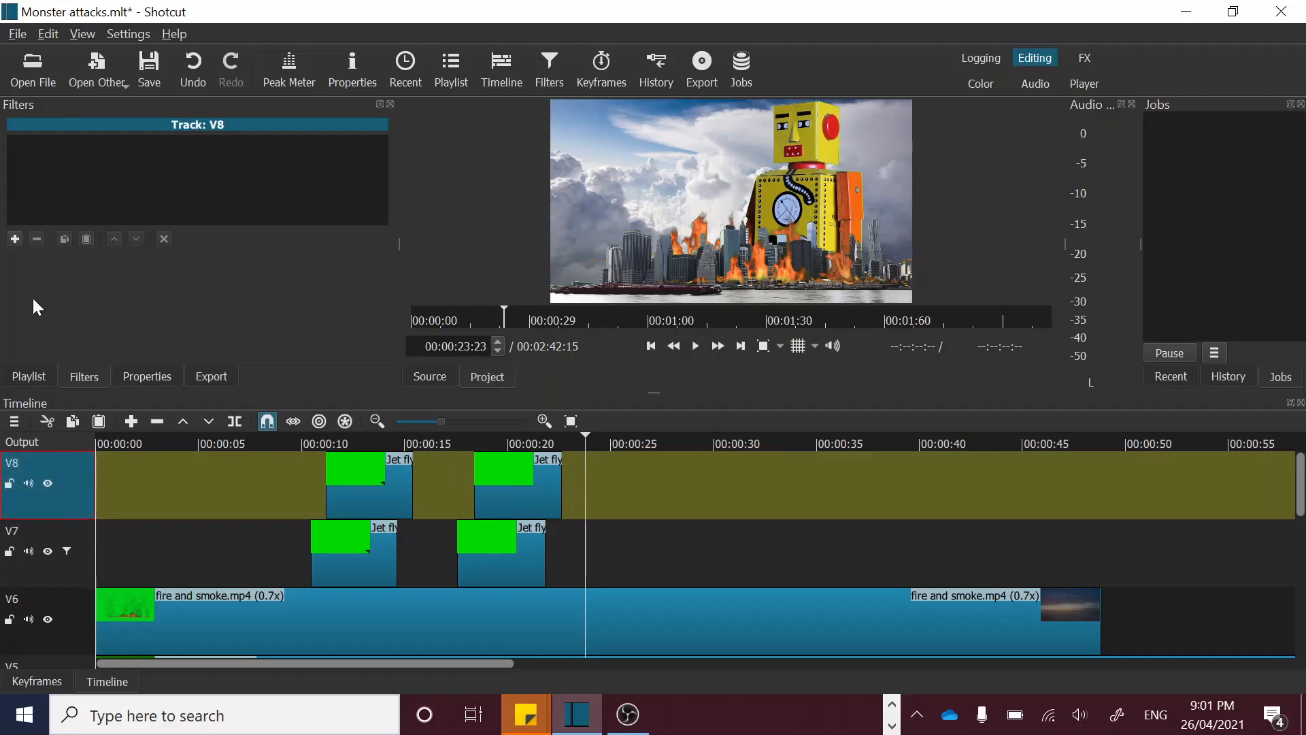
pyautogui.click(14, 238)
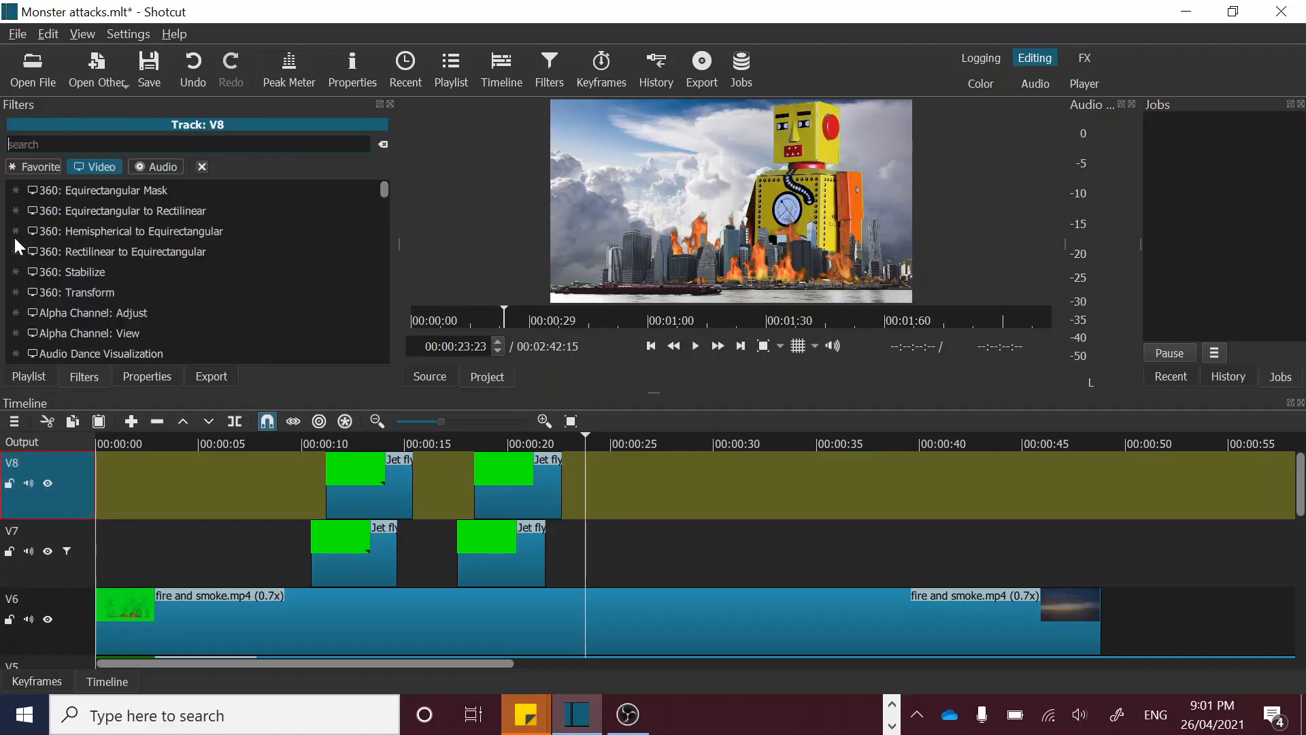
pyautogui.write('chroma')
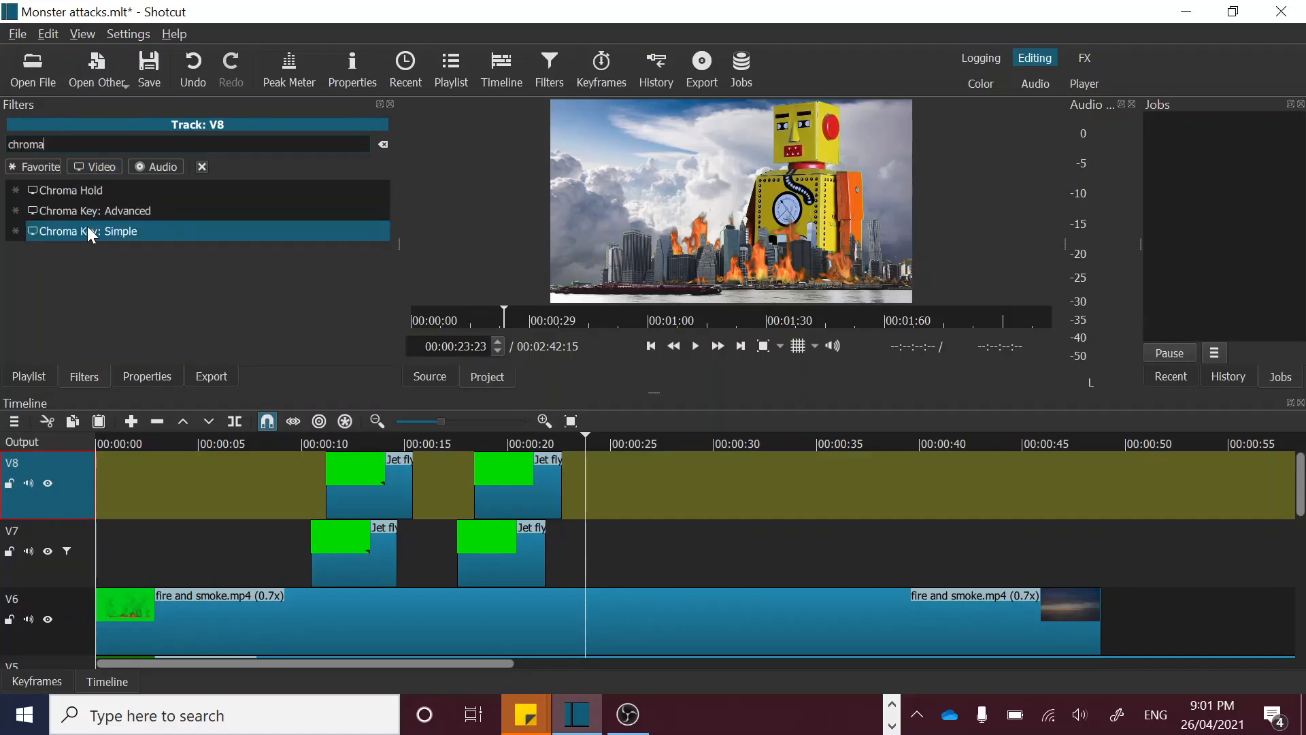
pyautogui.click(89, 230)
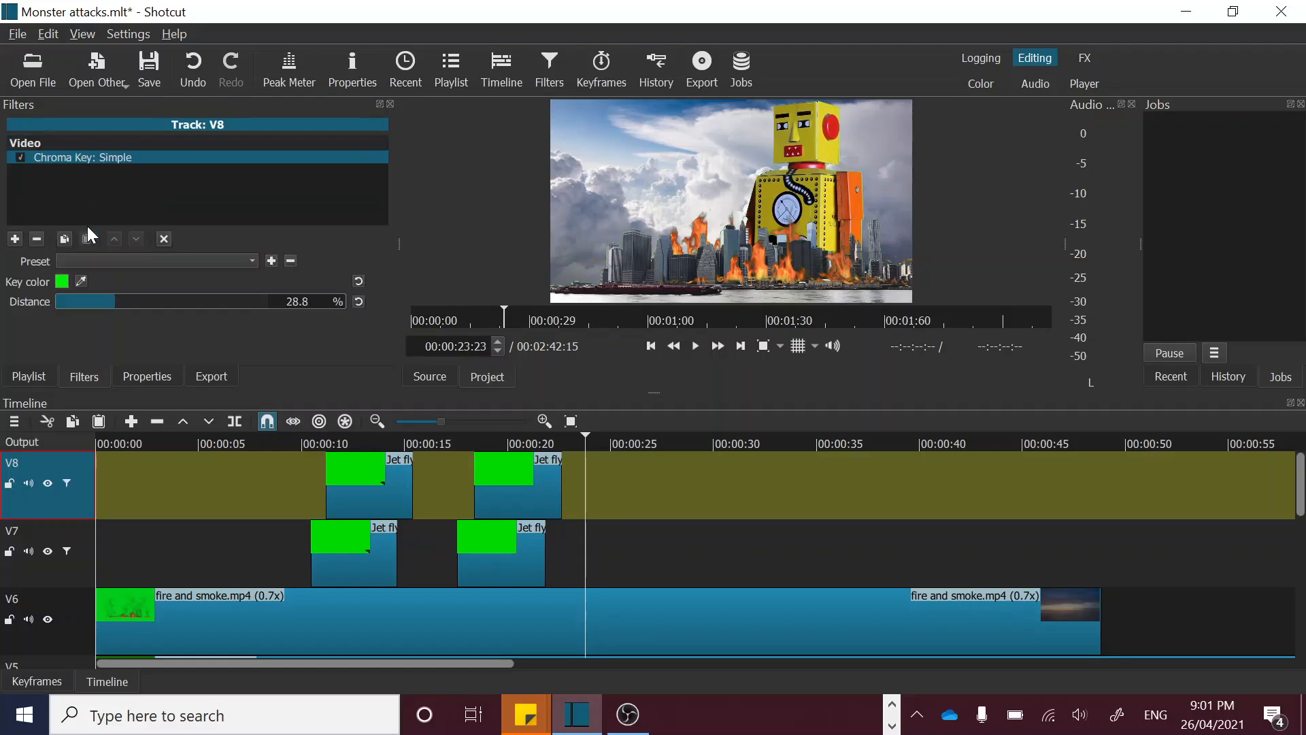
# - Play back both jet fly-by passages, starting just after 10 seconds and just before the second pair of clips
pyautogui.click(317, 440)
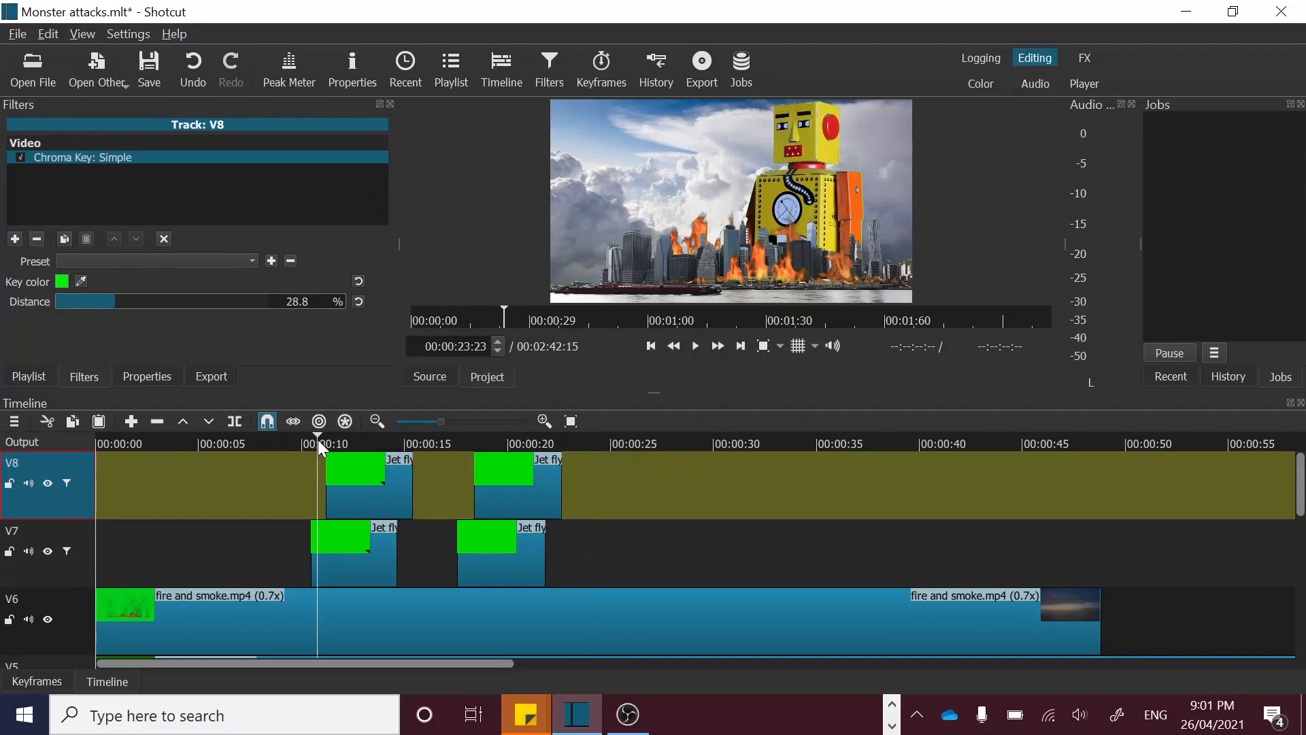
pyautogui.press('space')
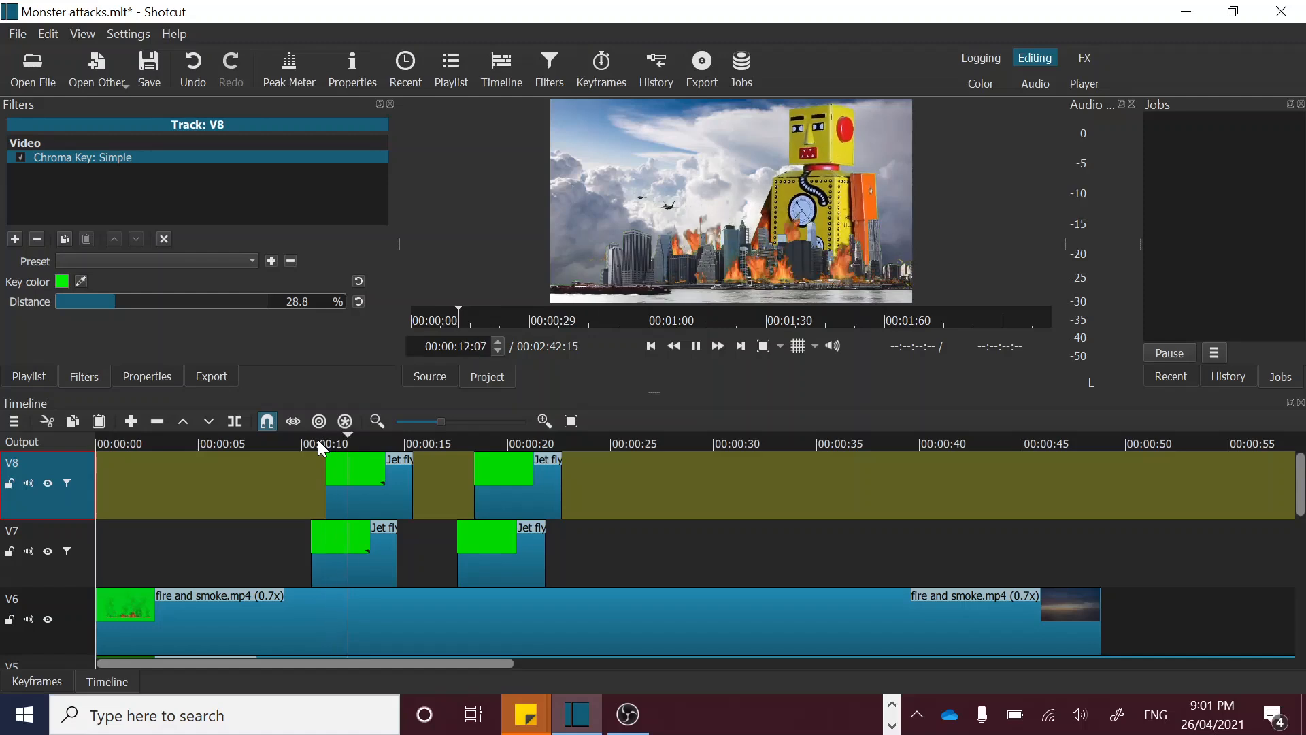
pyautogui.press('space')
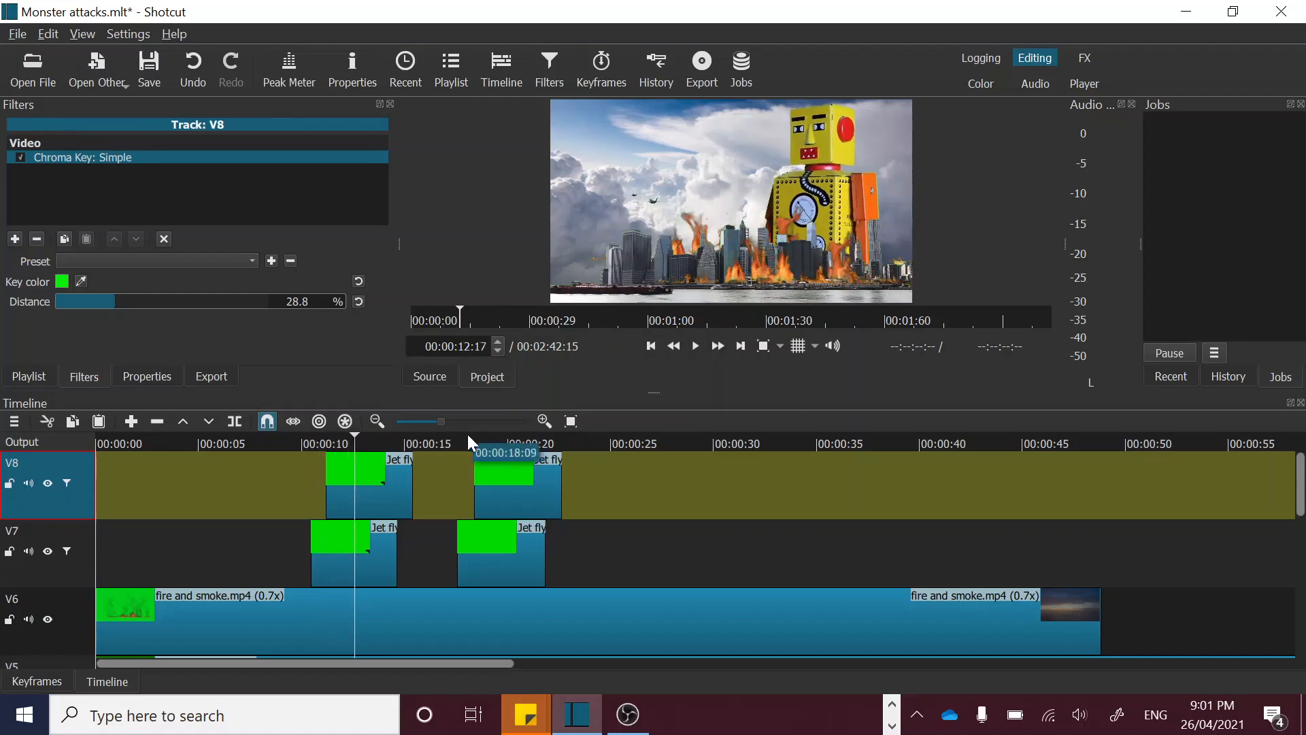
pyautogui.click(454, 439)
pyautogui.press('space')
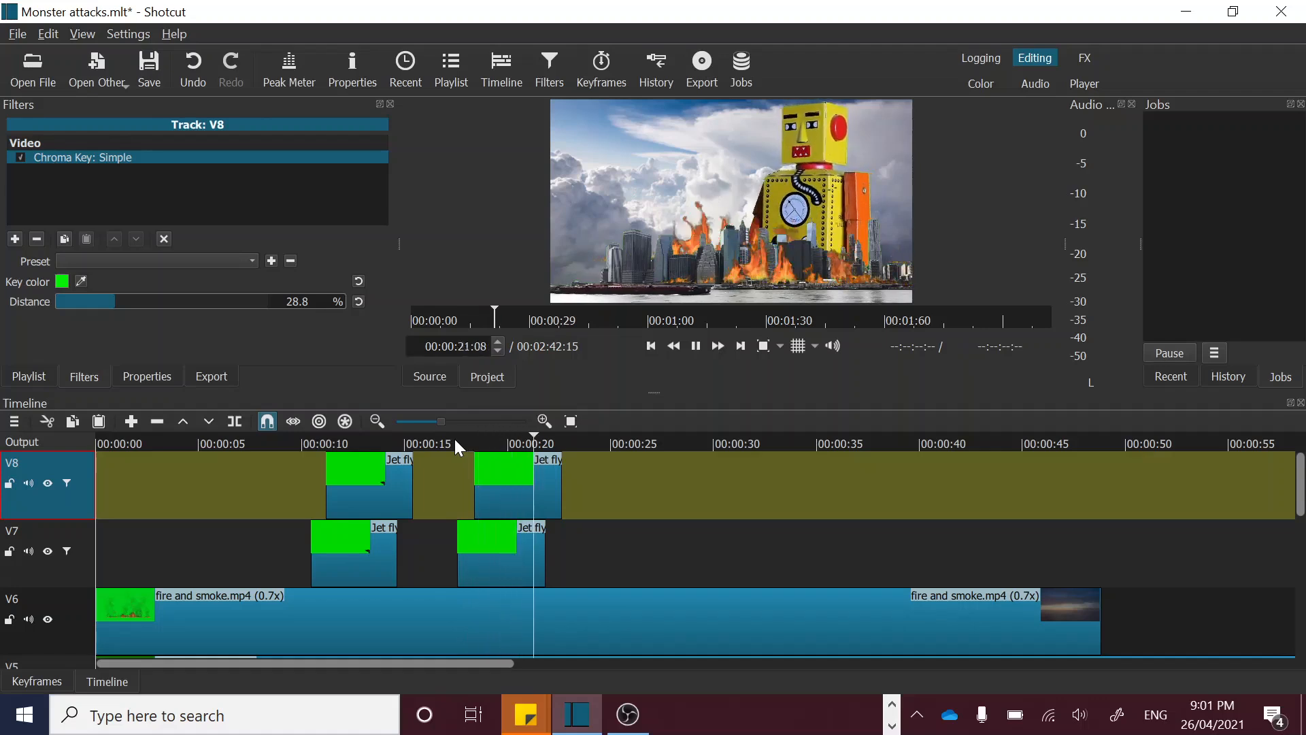
pyautogui.press('space')
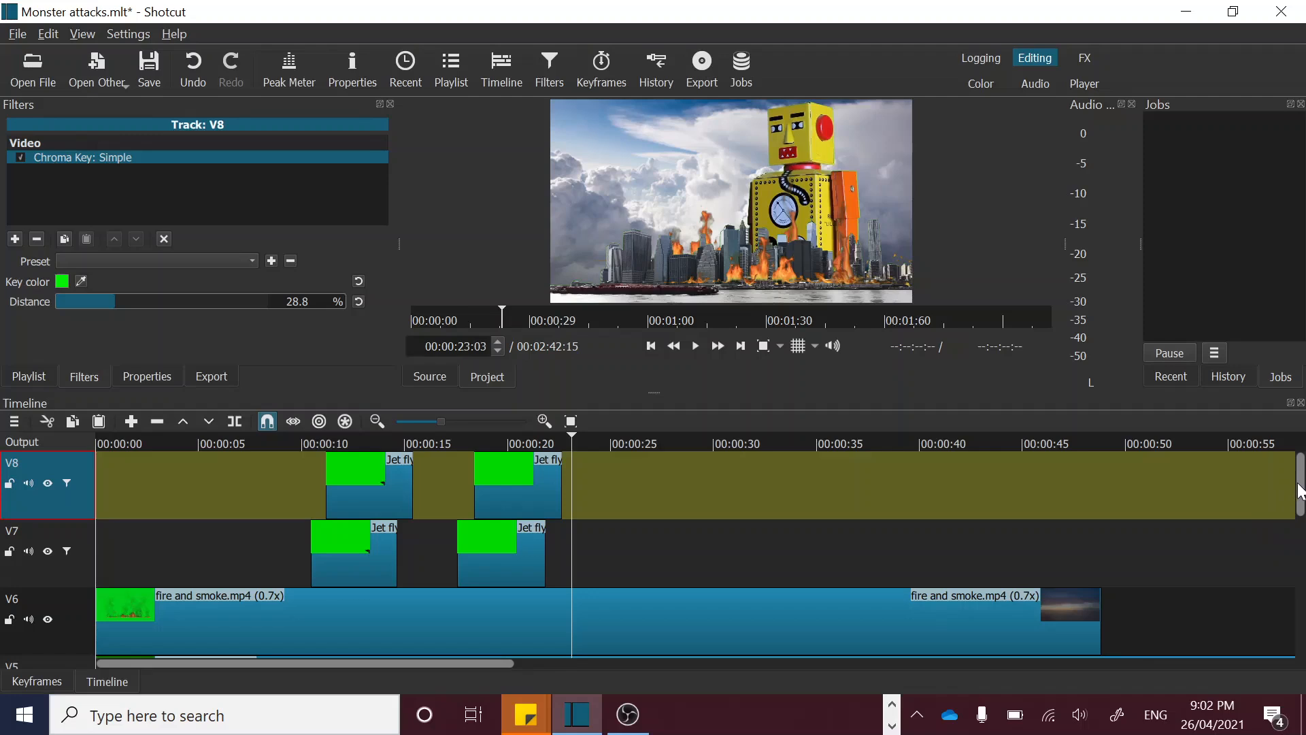
# - Move the robot.mp4 clip on V2 to the very start of the timeline
pyautogui.moveTo(1299, 491); pyautogui.dragTo(1300, 603)
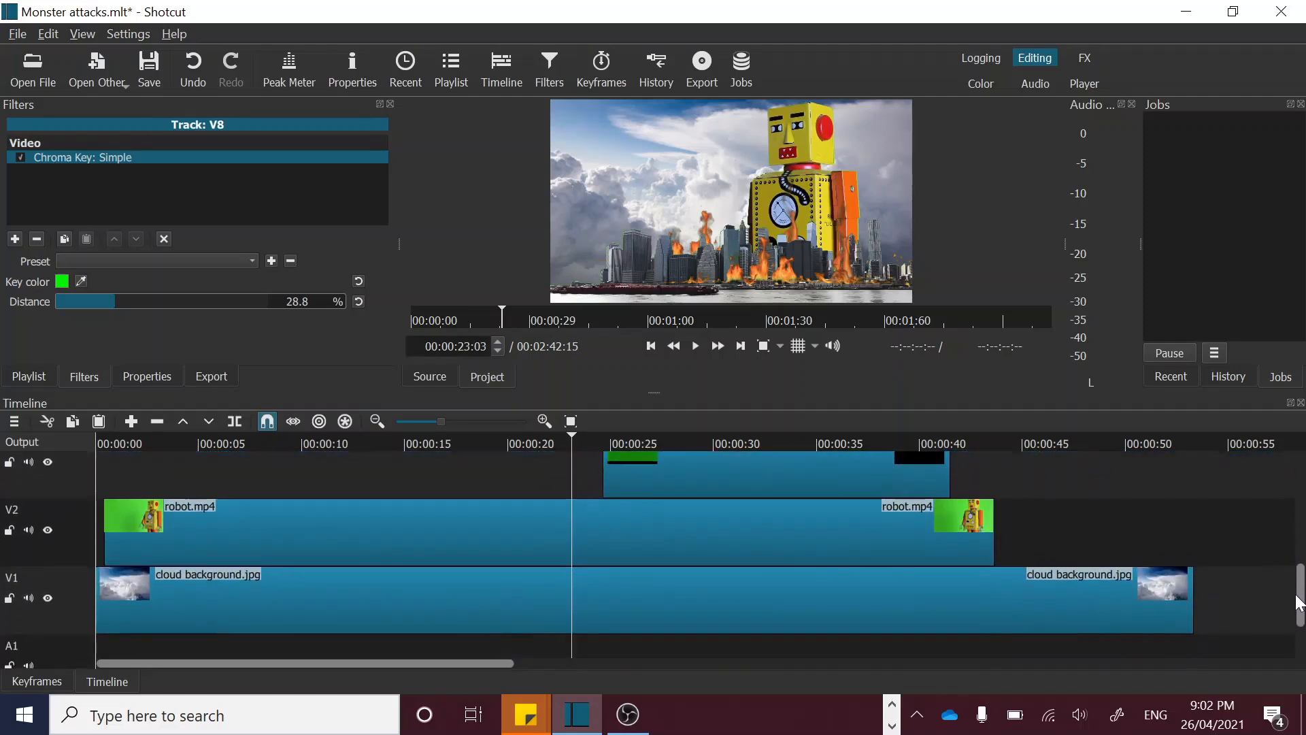
pyautogui.click(345, 537)
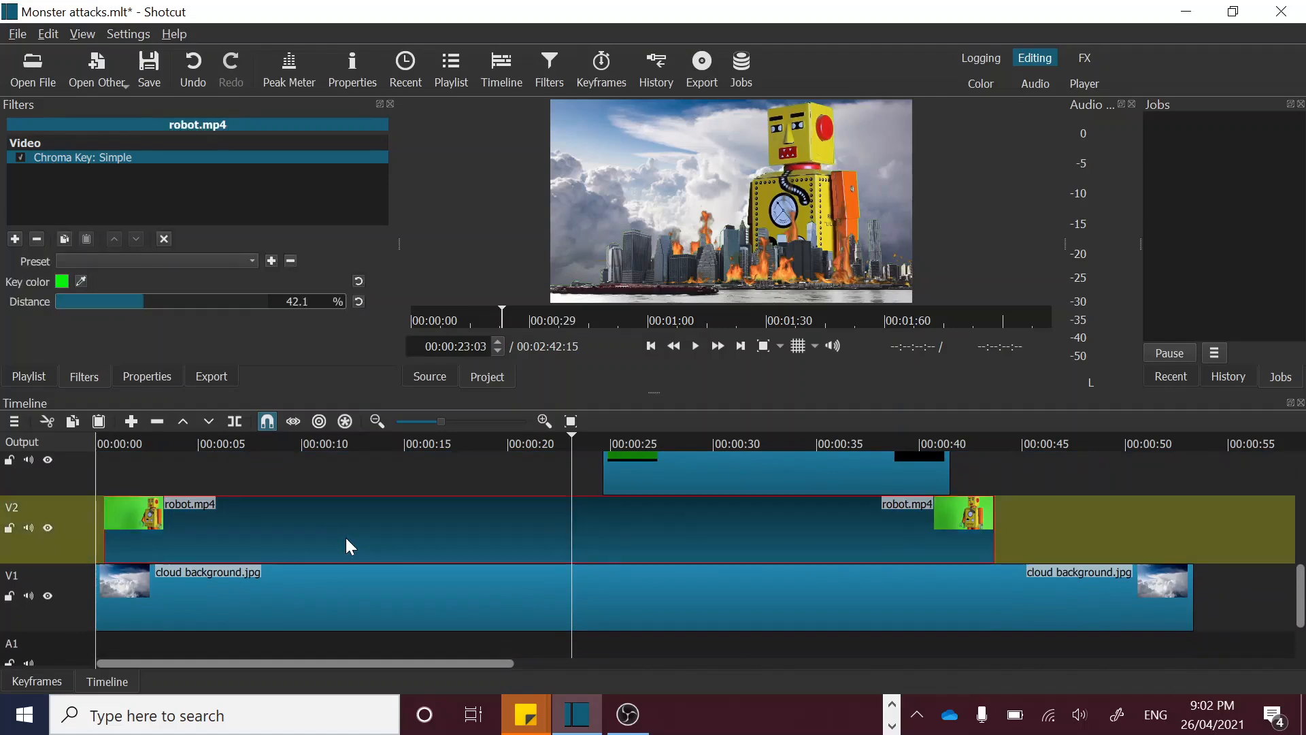
pyautogui.moveTo(346, 538); pyautogui.dragTo(324, 546)
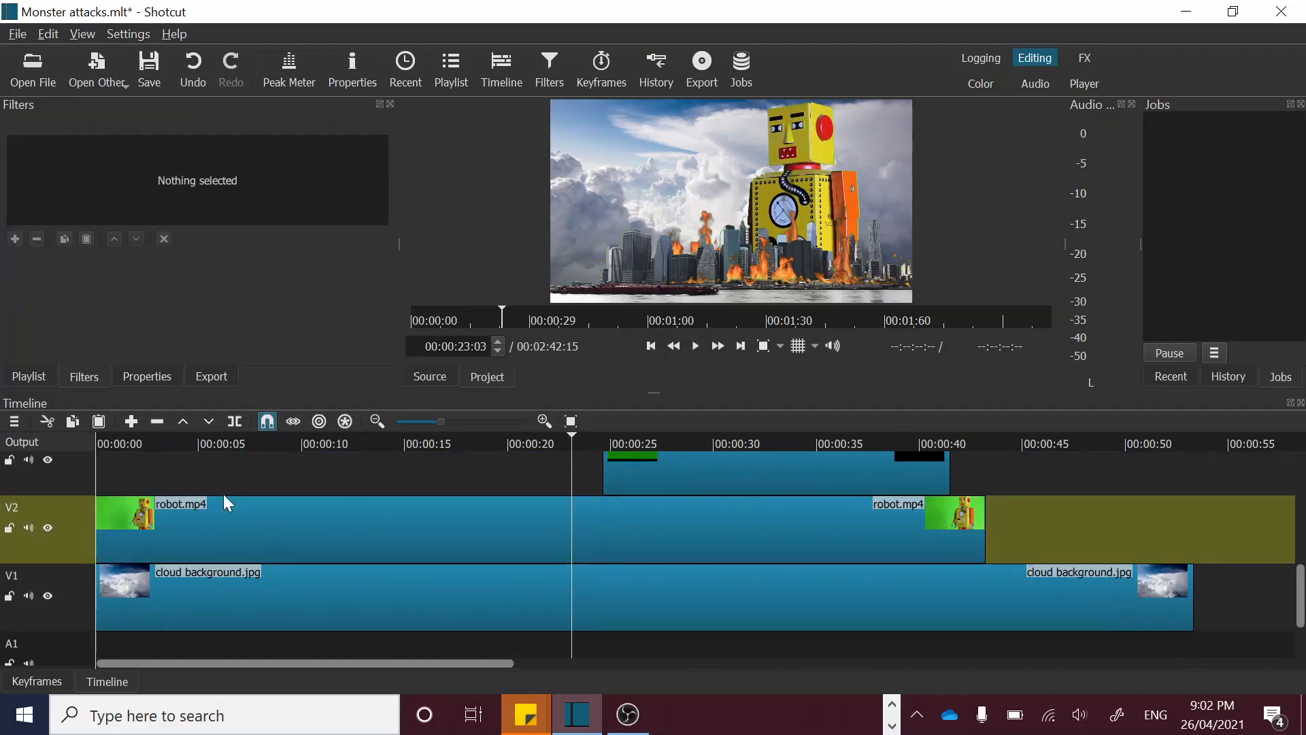
# - Add a Size, Position & Rotate filter to the robot.mp4 clip on V2
pyautogui.click(238, 539)
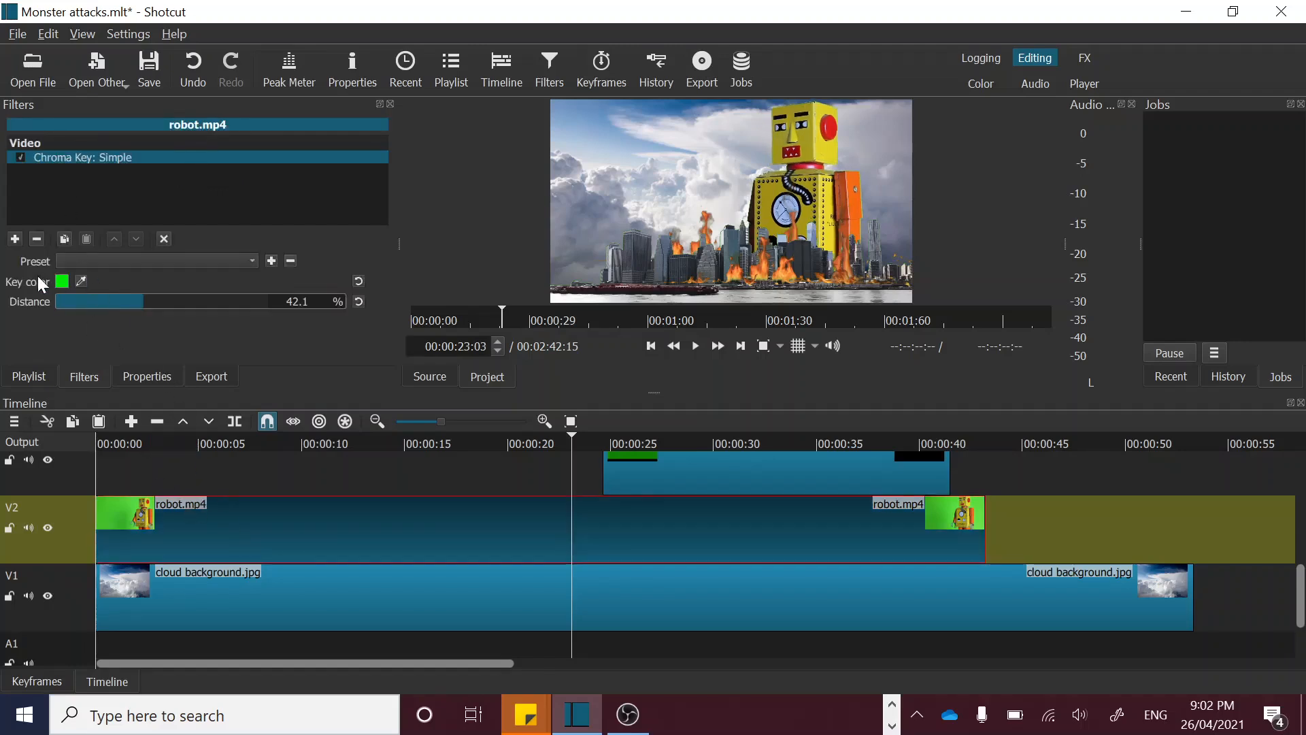
pyautogui.click(15, 239)
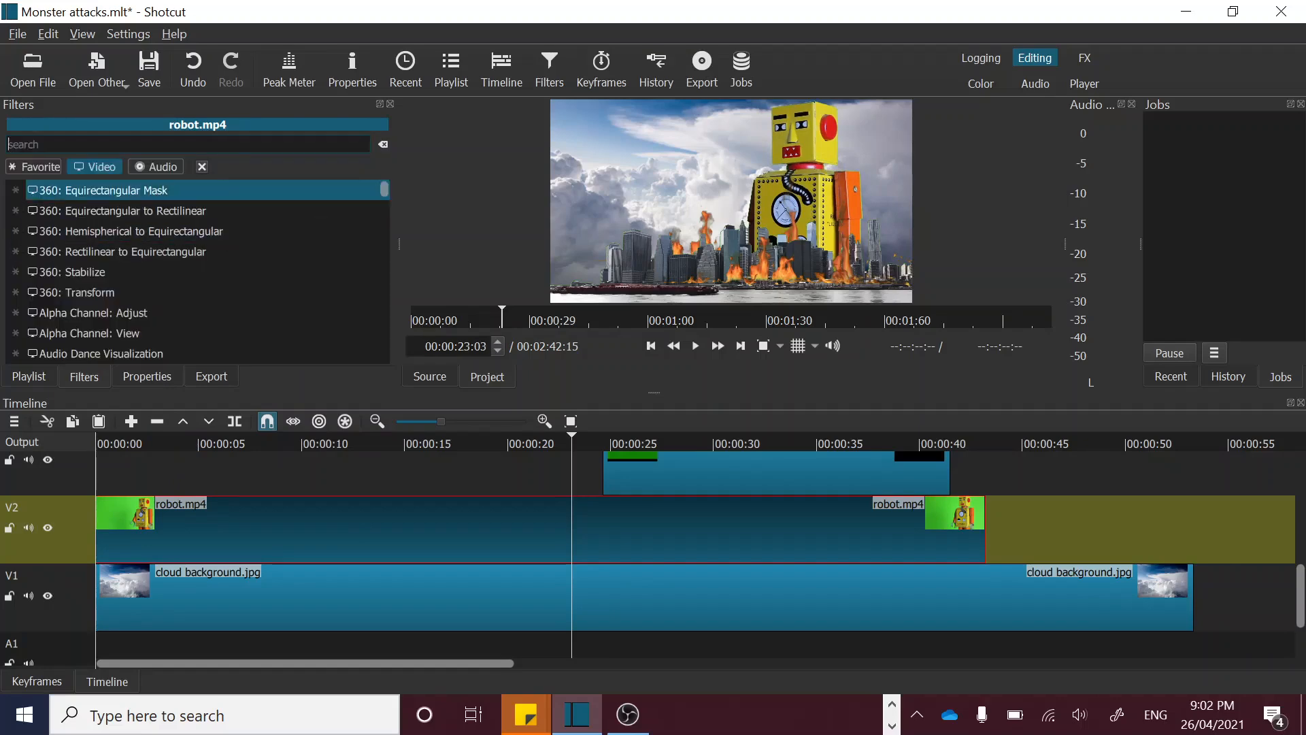
pyautogui.write('size')
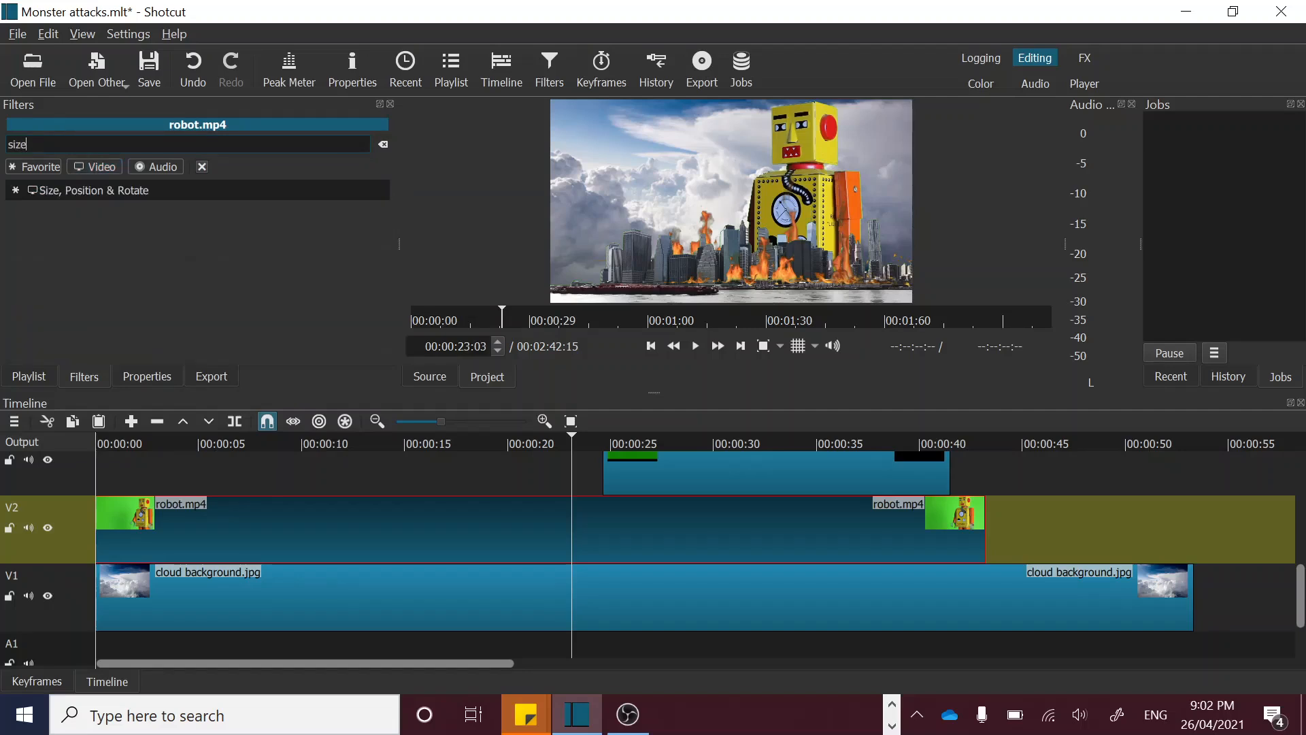
pyautogui.click(111, 190)
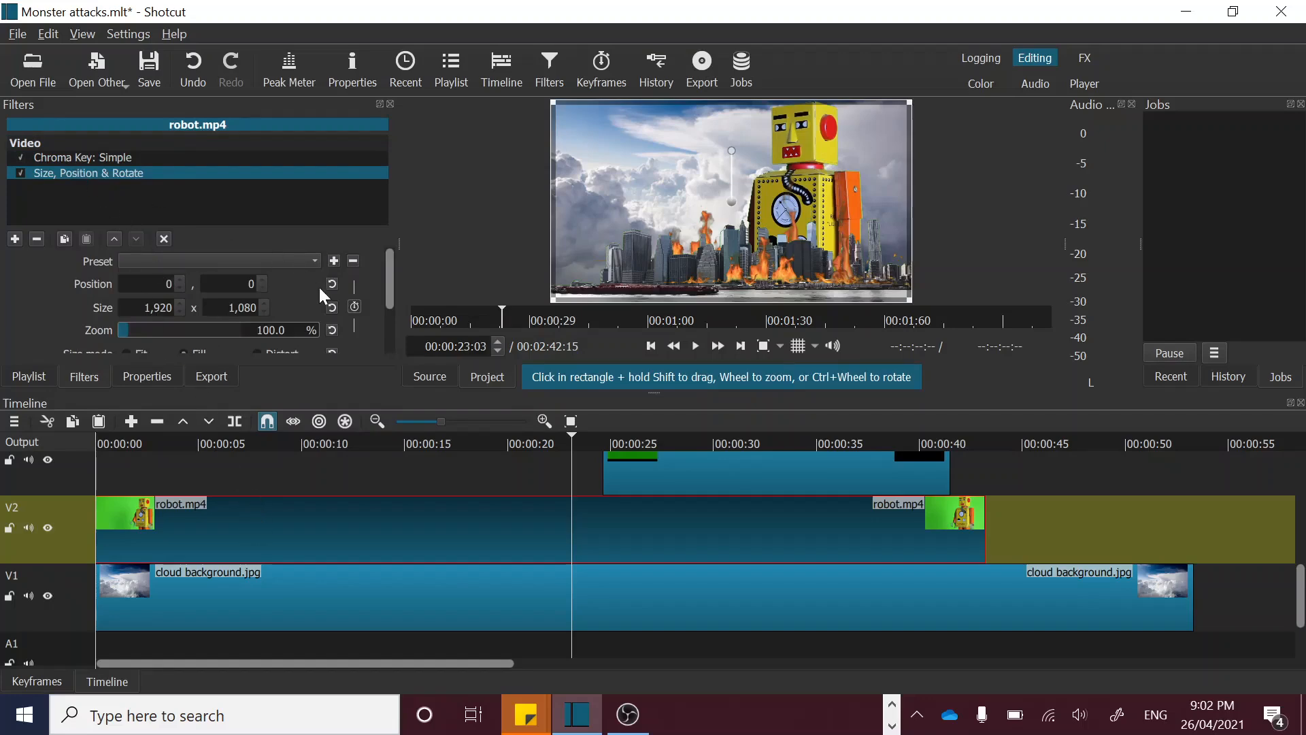
pyautogui.moveTo(391, 287); pyautogui.dragTo(393, 304)
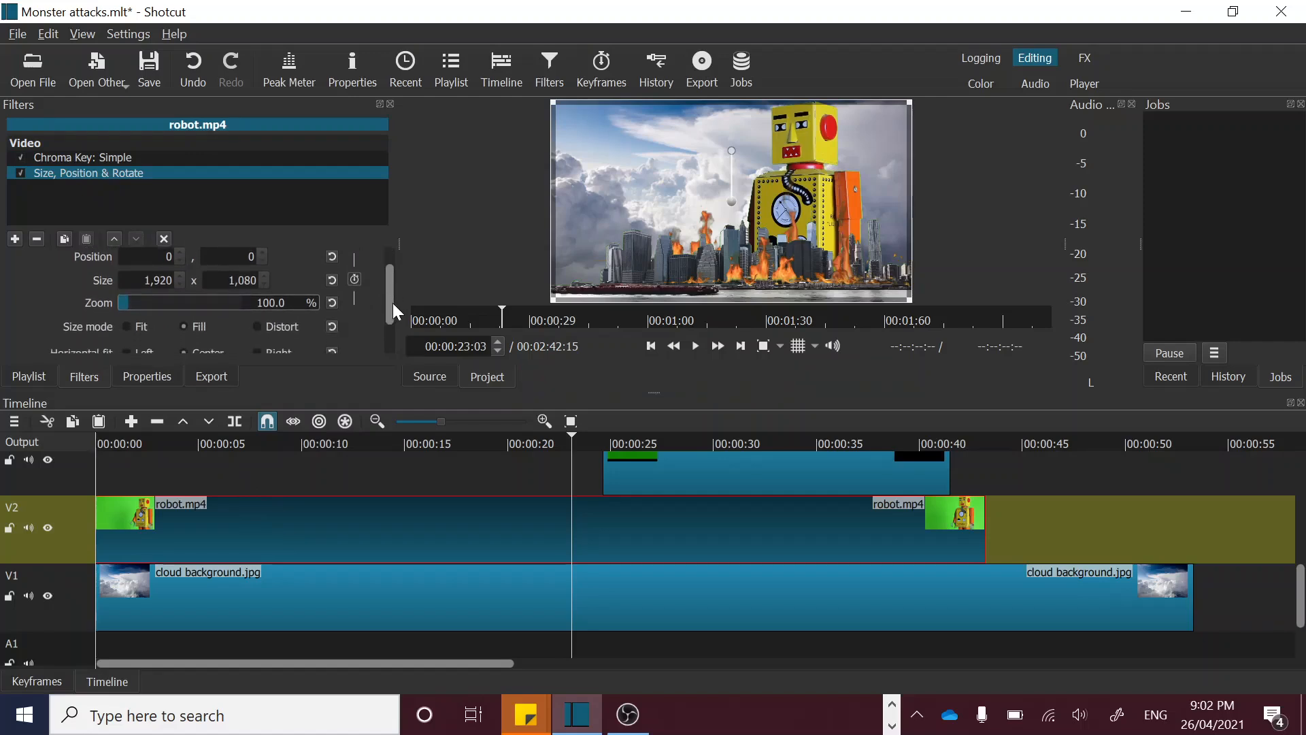
# - Enable keyframes for the robot's size and position and move the first keyframe to just before 1 second
pyautogui.click(355, 279)
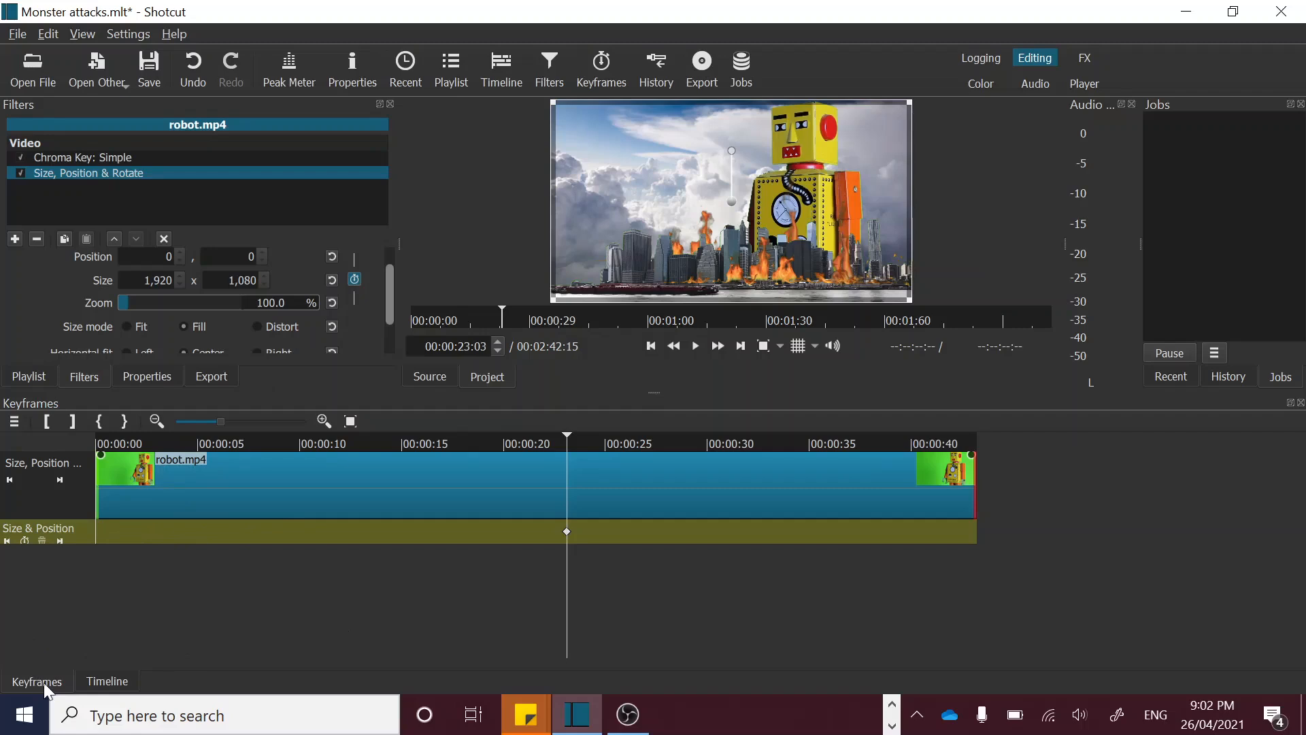
pyautogui.click(106, 678)
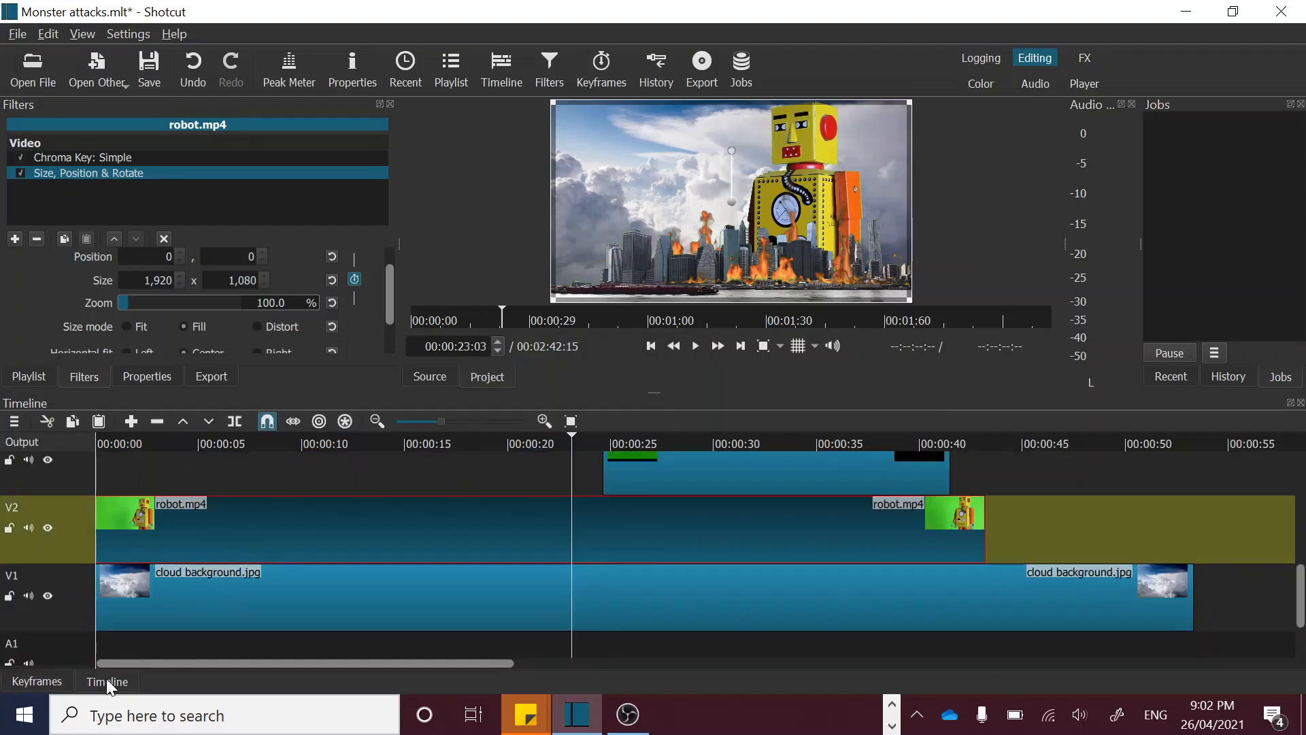
pyautogui.click(34, 681)
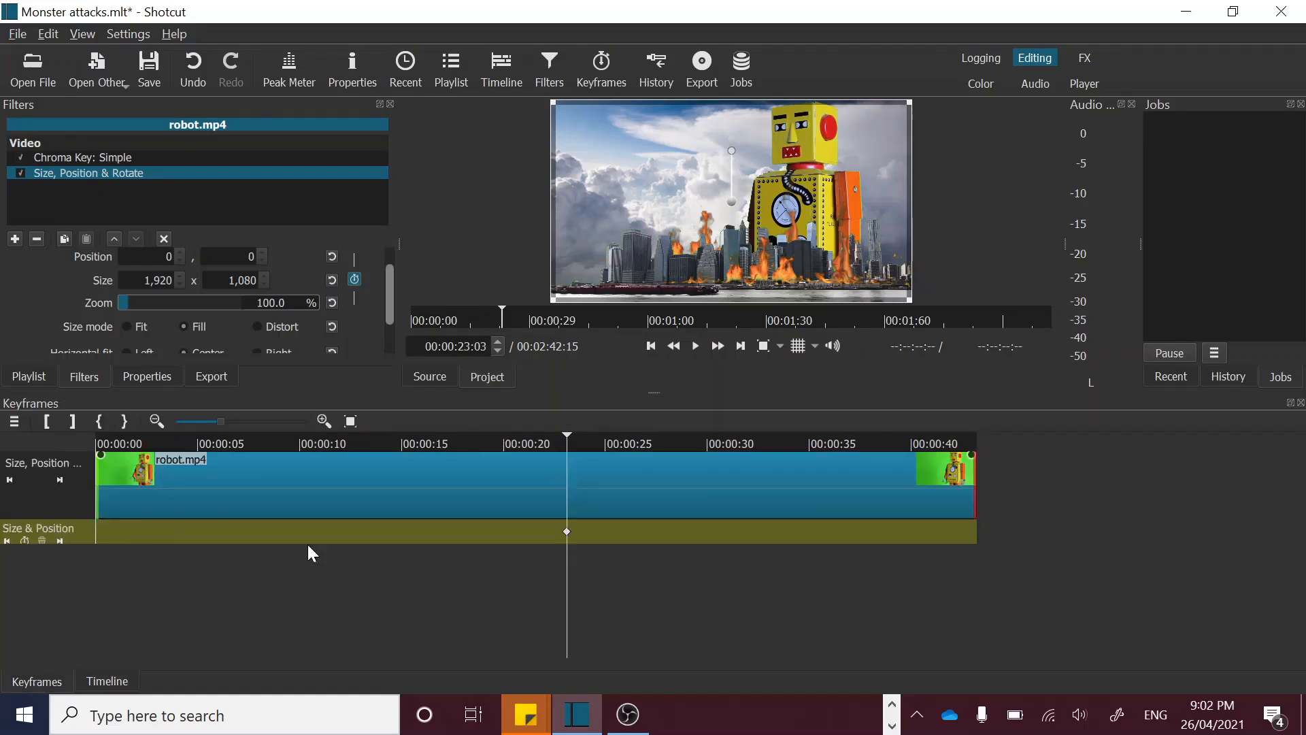
pyautogui.click(567, 532)
pyautogui.moveTo(568, 539); pyautogui.dragTo(112, 540)
pyautogui.click(113, 443)
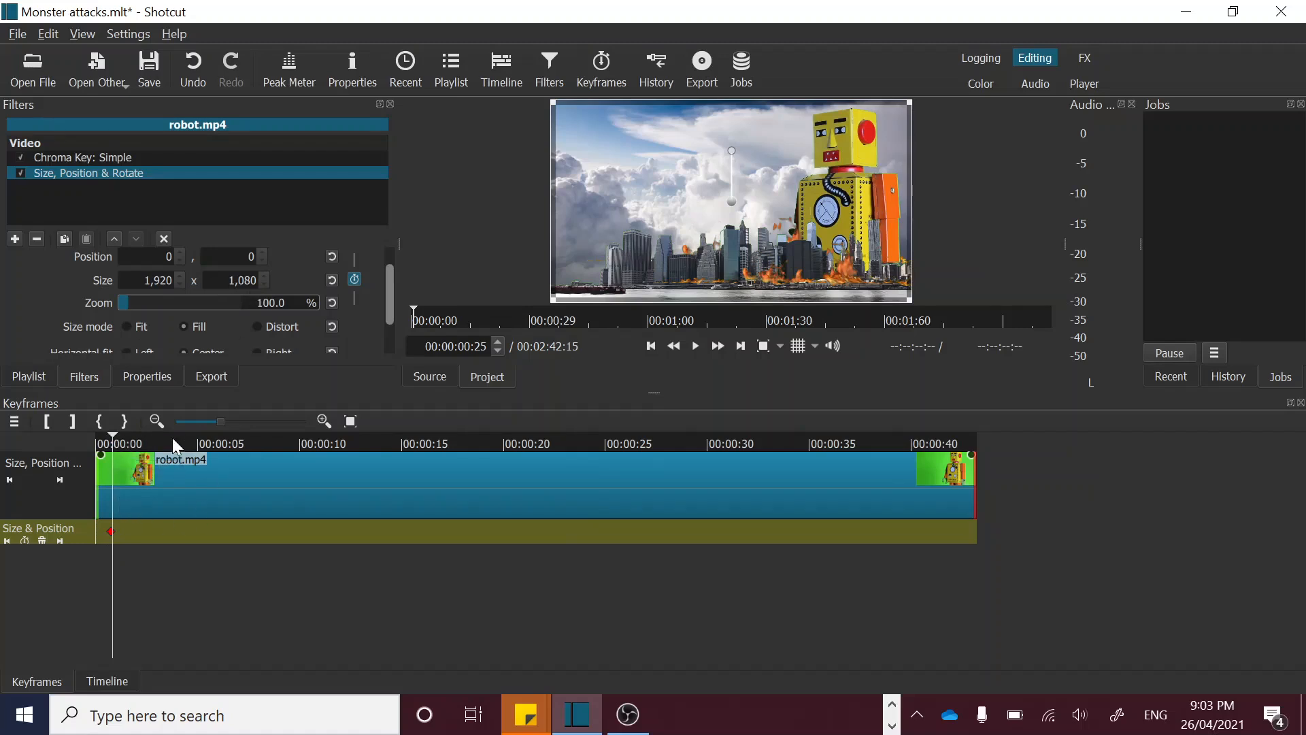
# - At 00:00:28:21, shift the robot clip to a position of about -643, 40 to create a second keyframe
pyautogui.moveTo(282, 446); pyautogui.dragTo(803, 445)
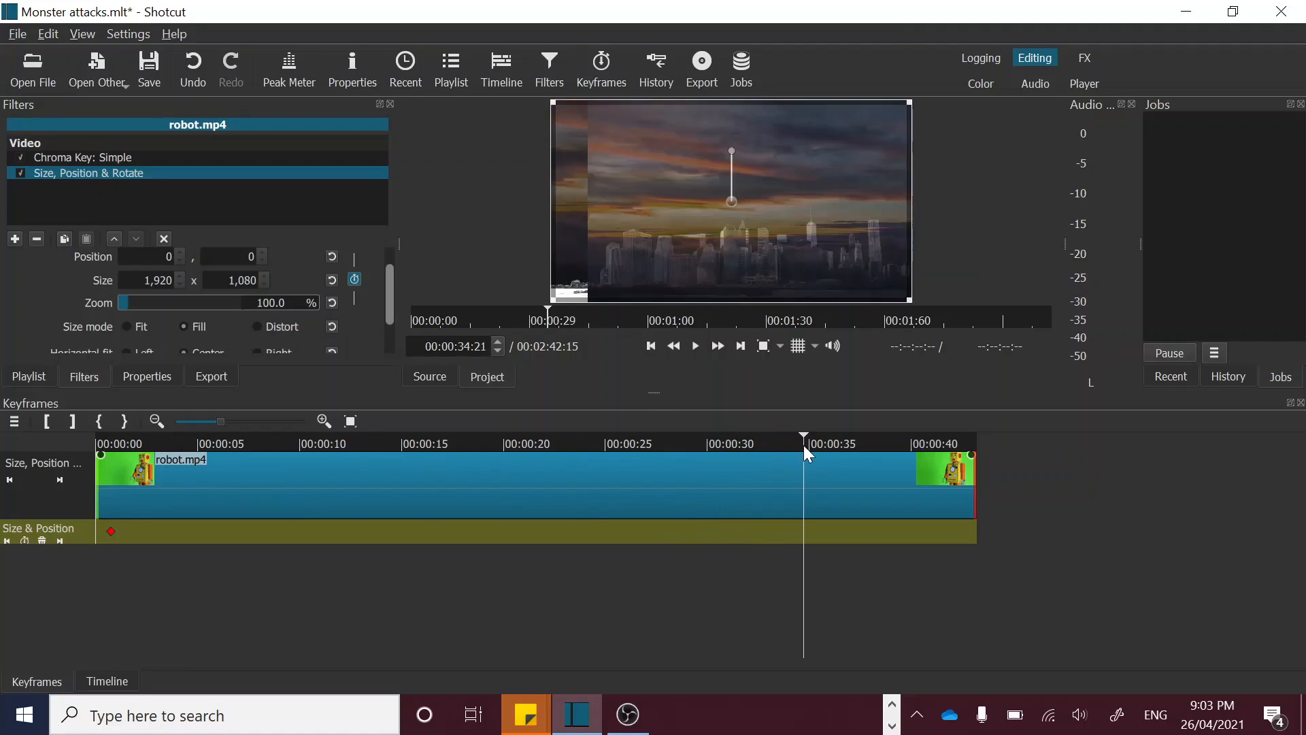
pyautogui.click(747, 438)
pyautogui.click(681, 438)
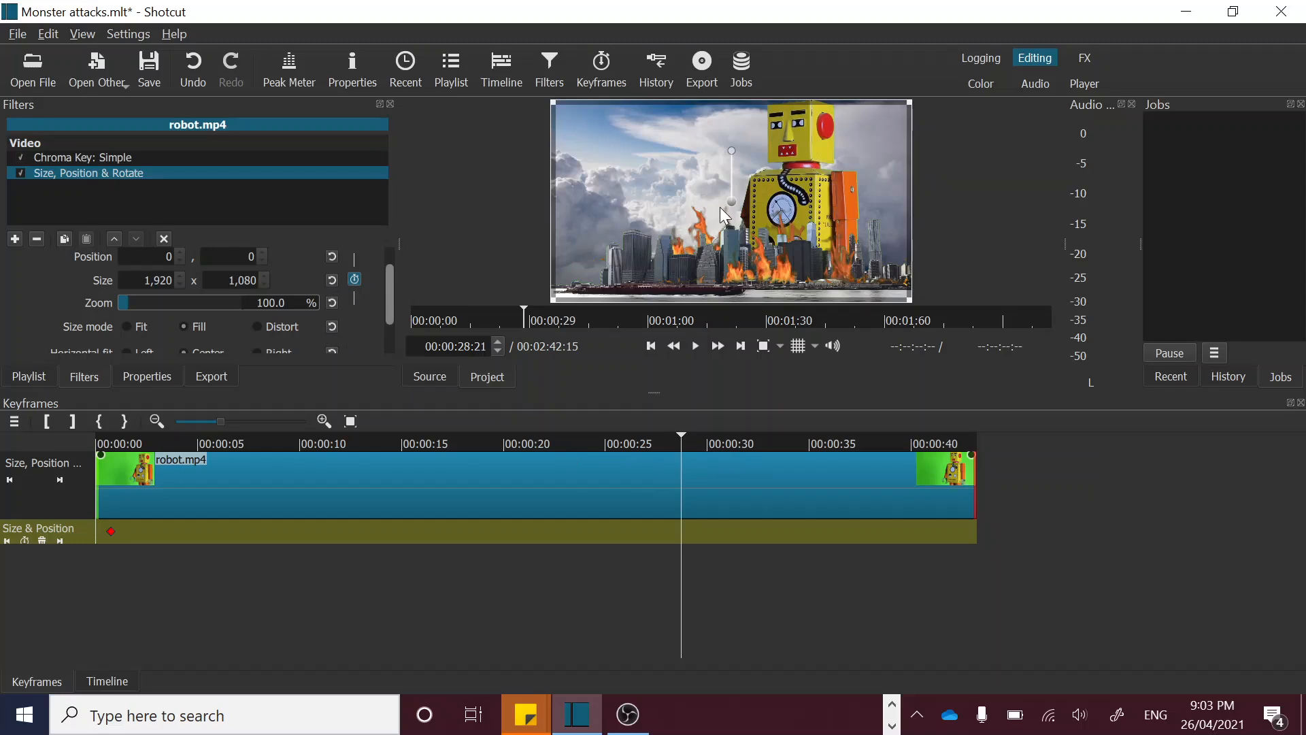
pyautogui.moveTo(730, 203); pyautogui.dragTo(600, 210)
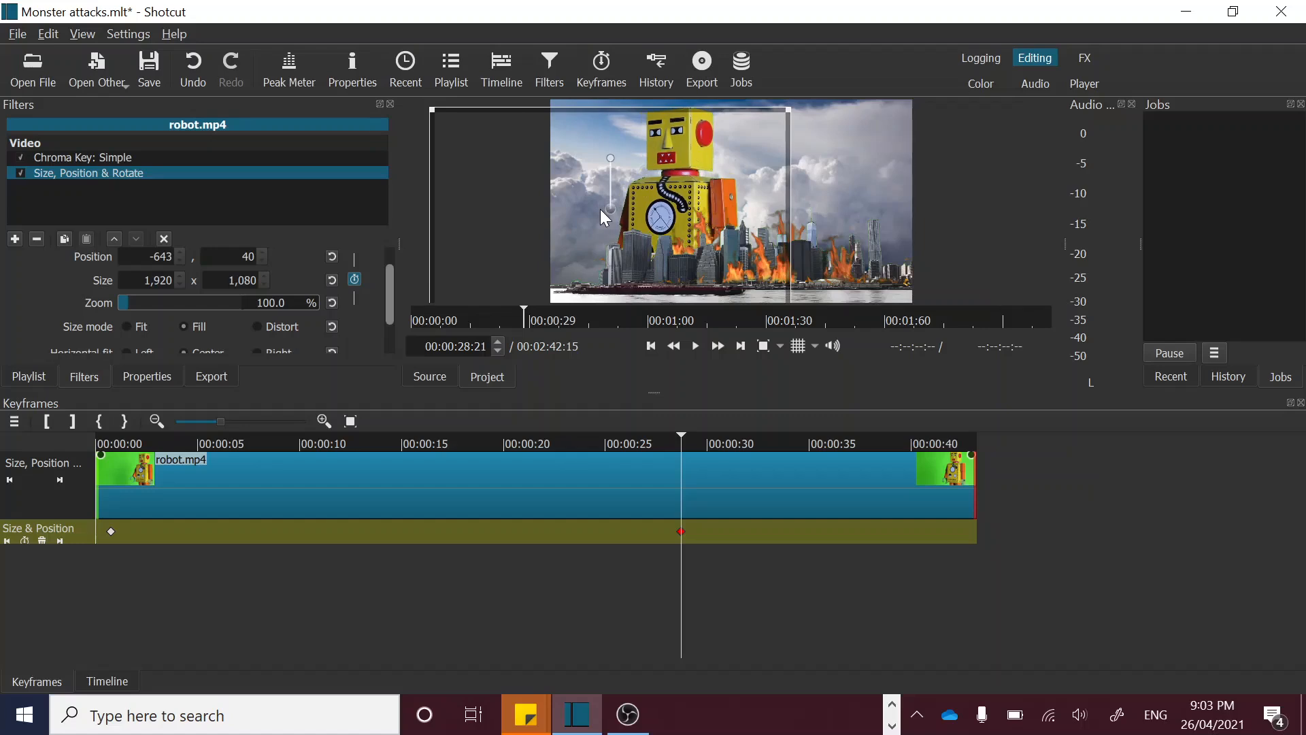
# - Scrub through the robot's keyframed movement and play it back from about 1 second to check its speed
pyautogui.click(128, 443)
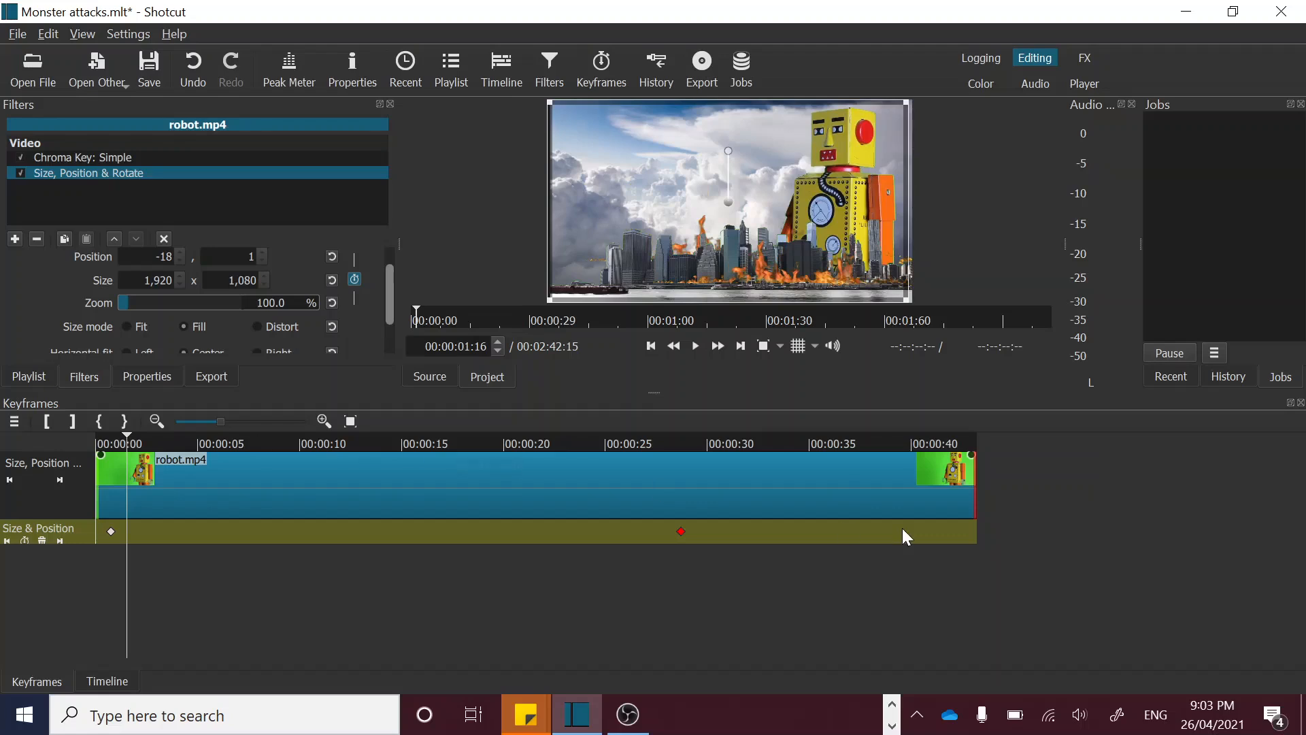
pyautogui.click(883, 441)
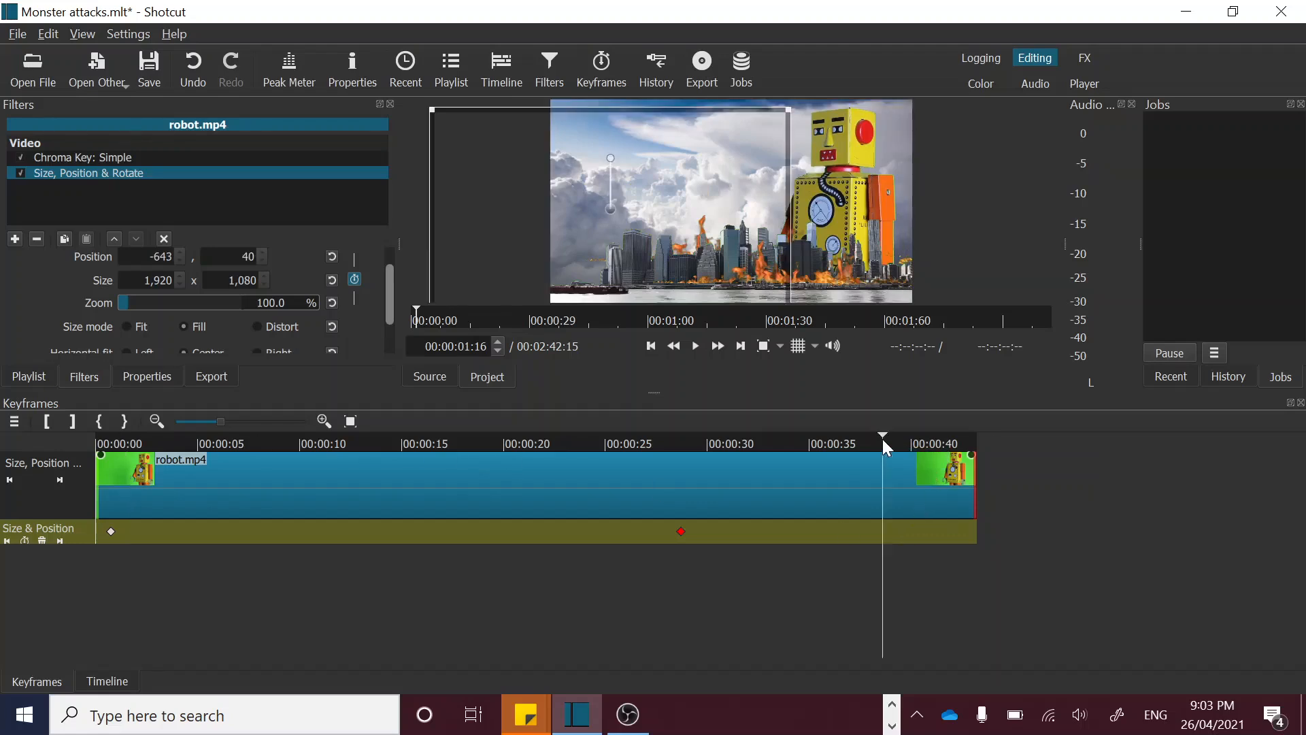
pyautogui.moveTo(914, 441); pyautogui.dragTo(794, 448)
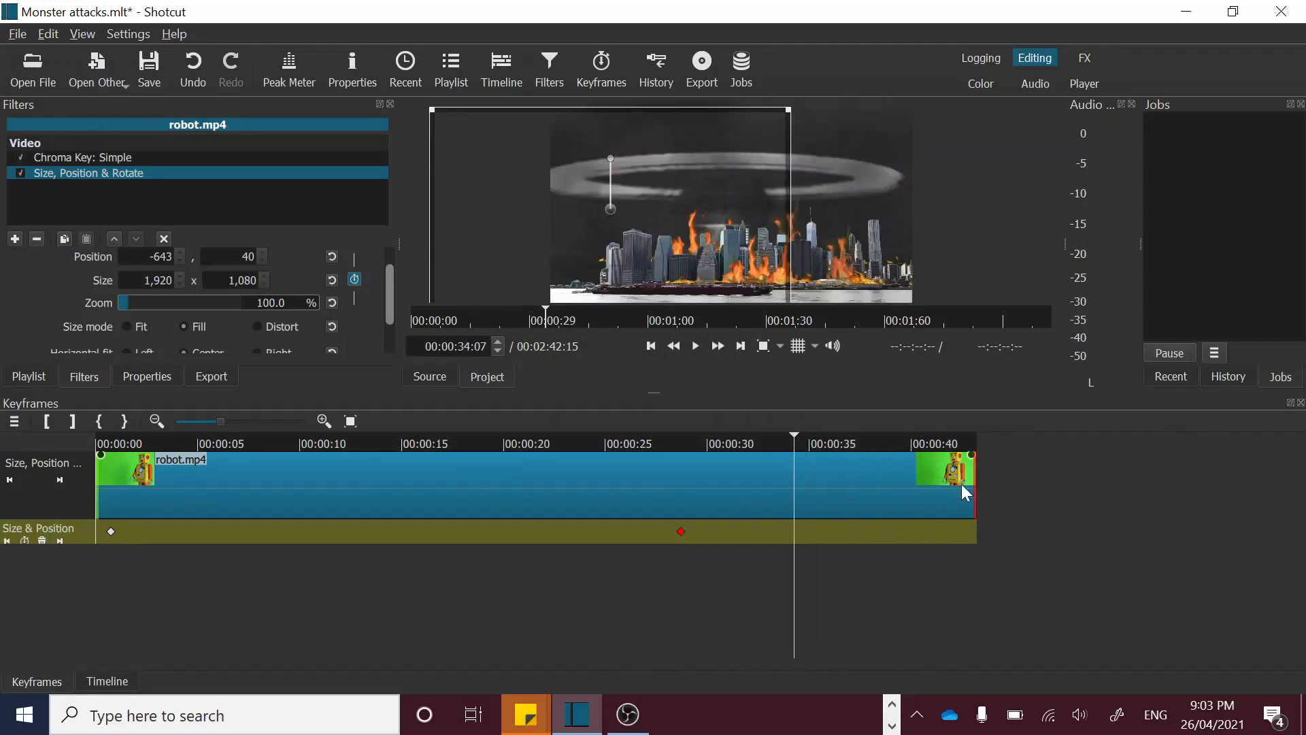
pyautogui.click(649, 442)
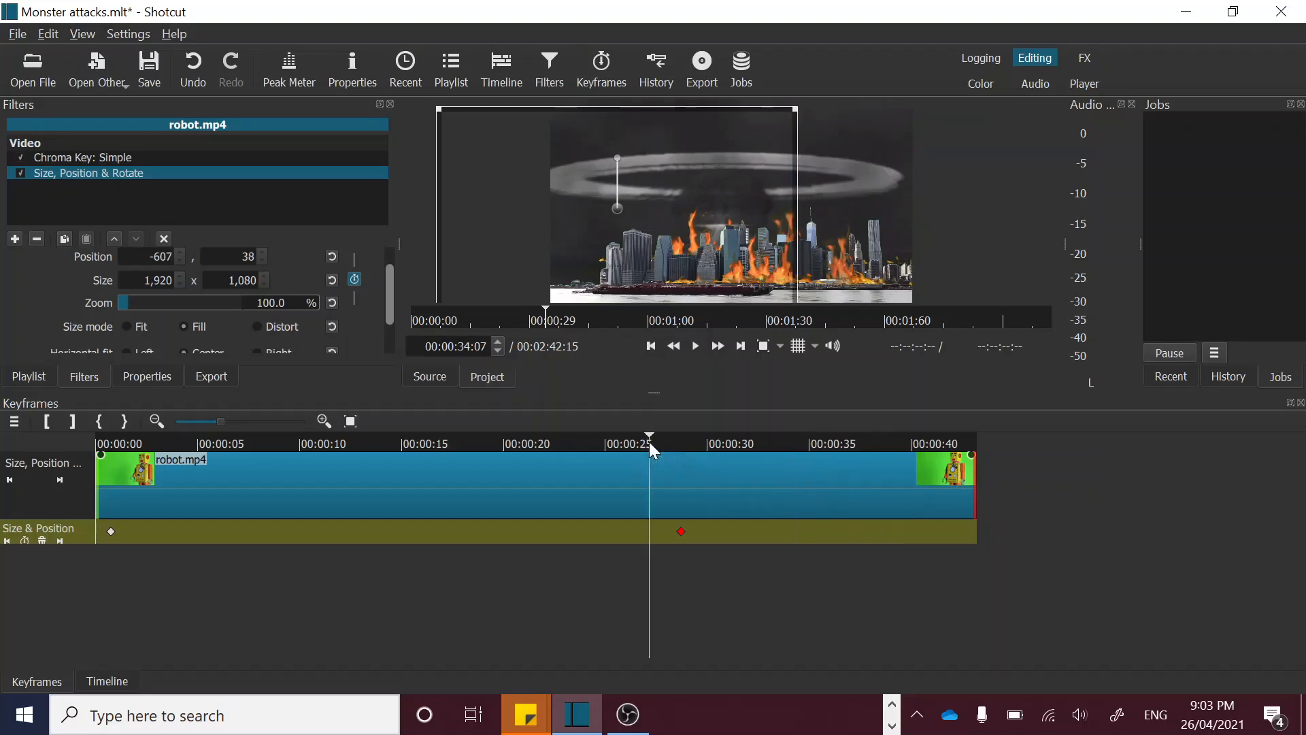
pyautogui.click(231, 442)
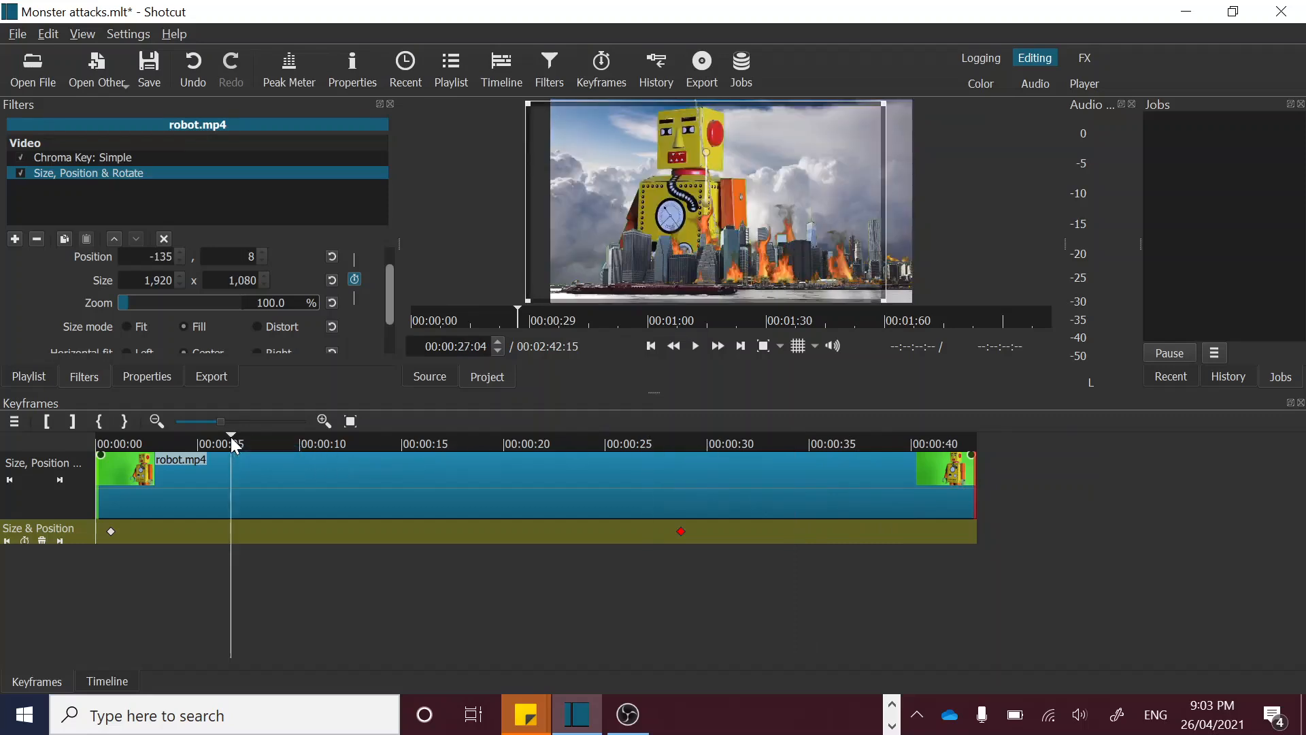
pyautogui.click(129, 442)
pyautogui.press('space')
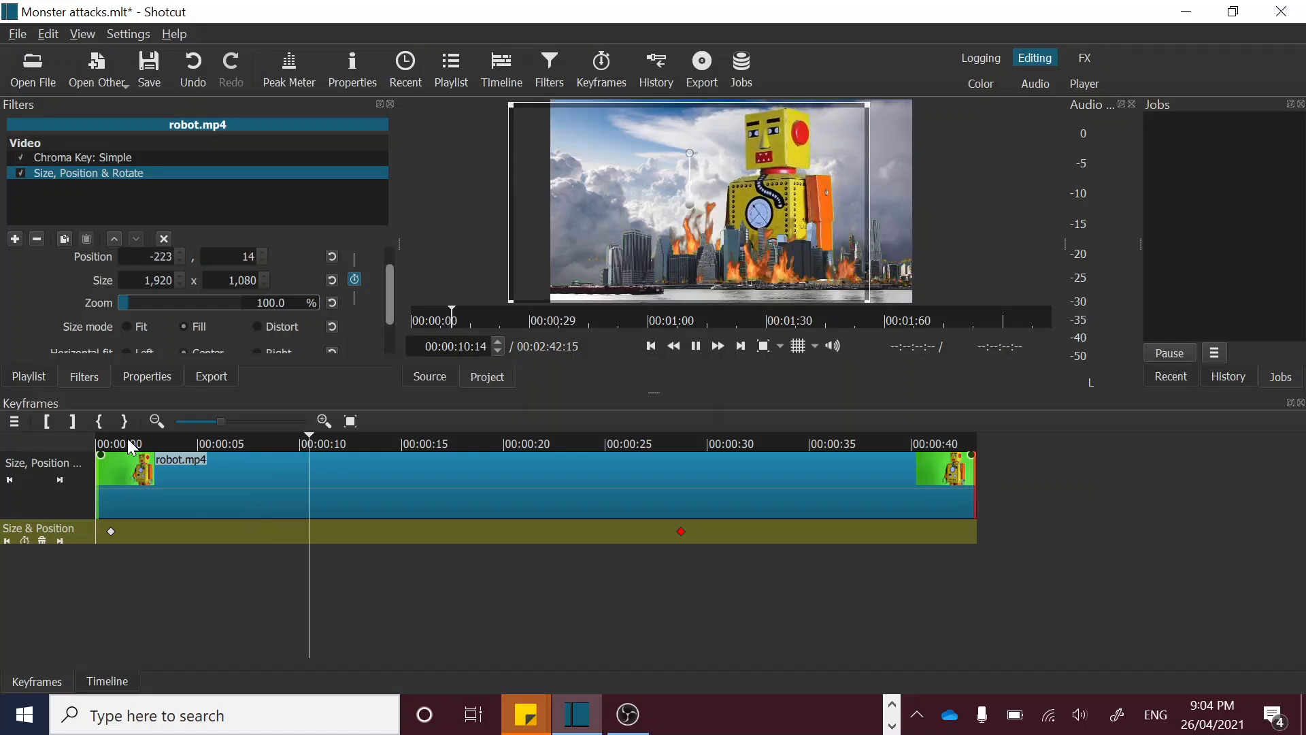
pyautogui.press('space')
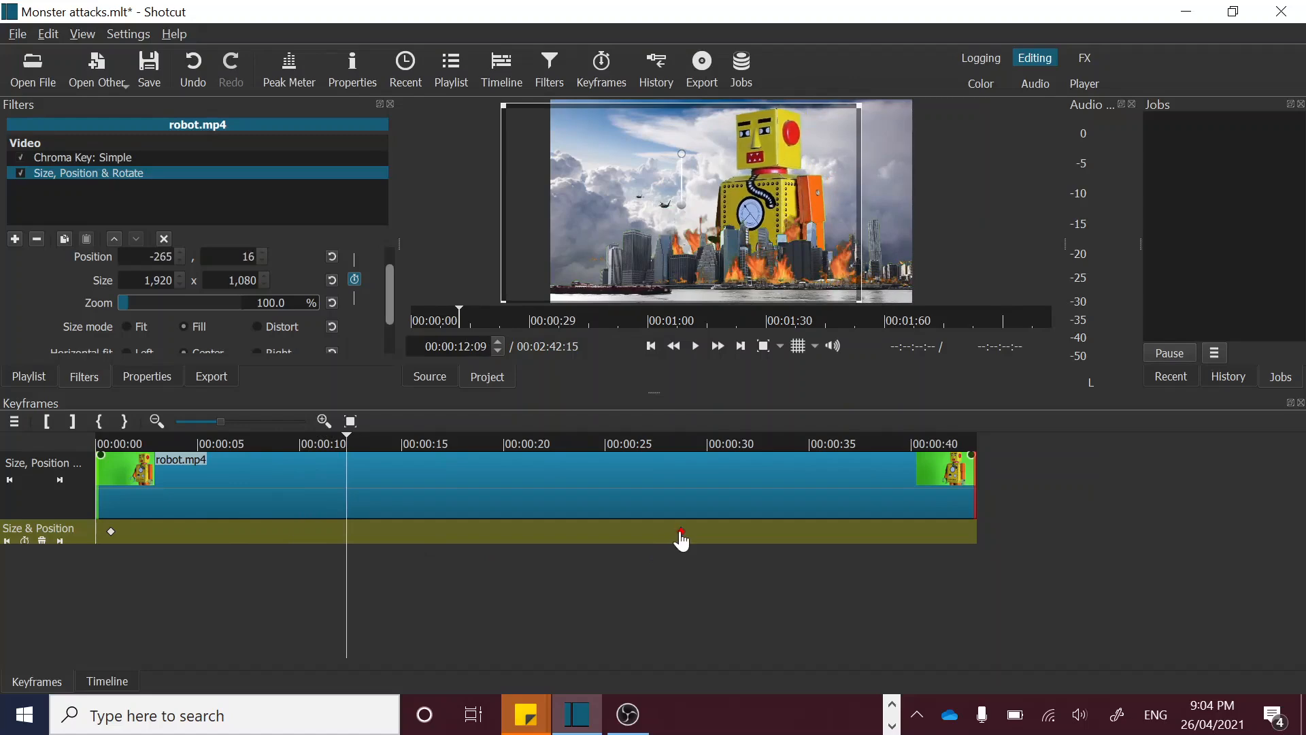
# - Move the robot's second position keyframe to just before 20 seconds and play back the faster movement
pyautogui.moveTo(678, 532); pyautogui.dragTo(497, 532)
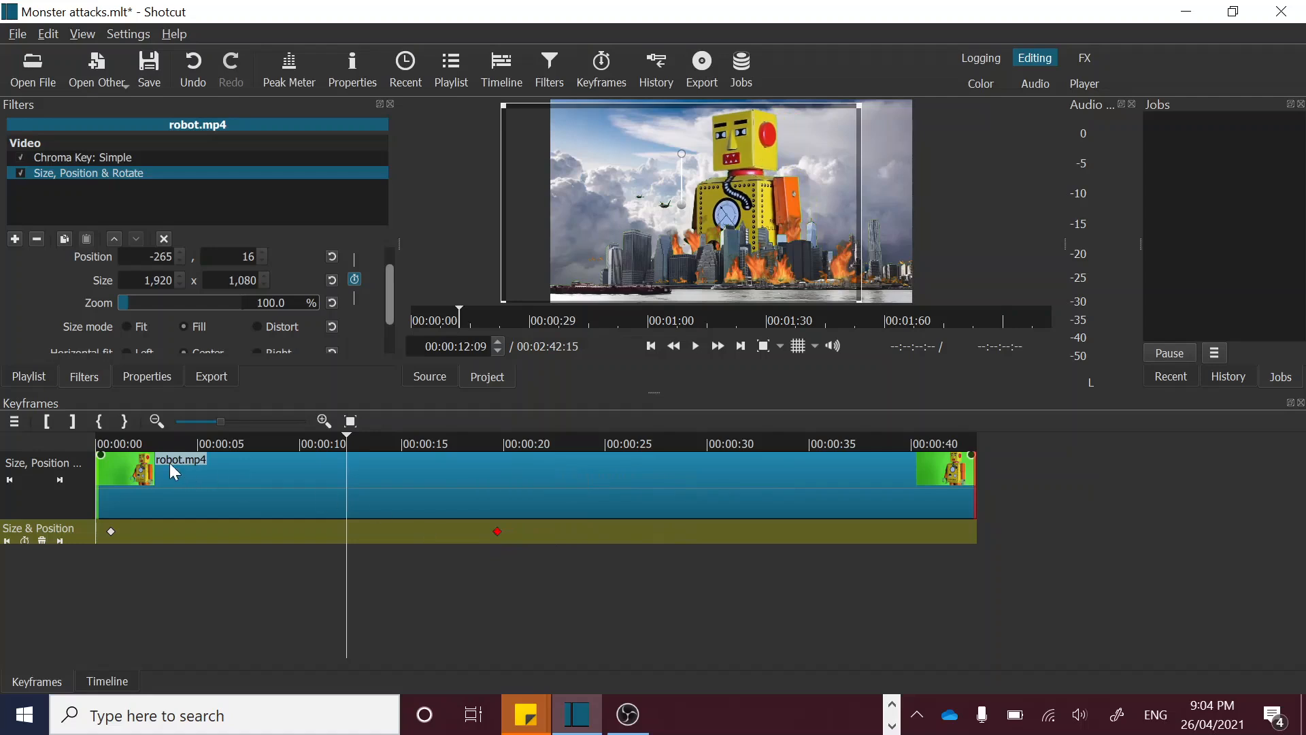
pyautogui.click(123, 441)
pyautogui.press('space')
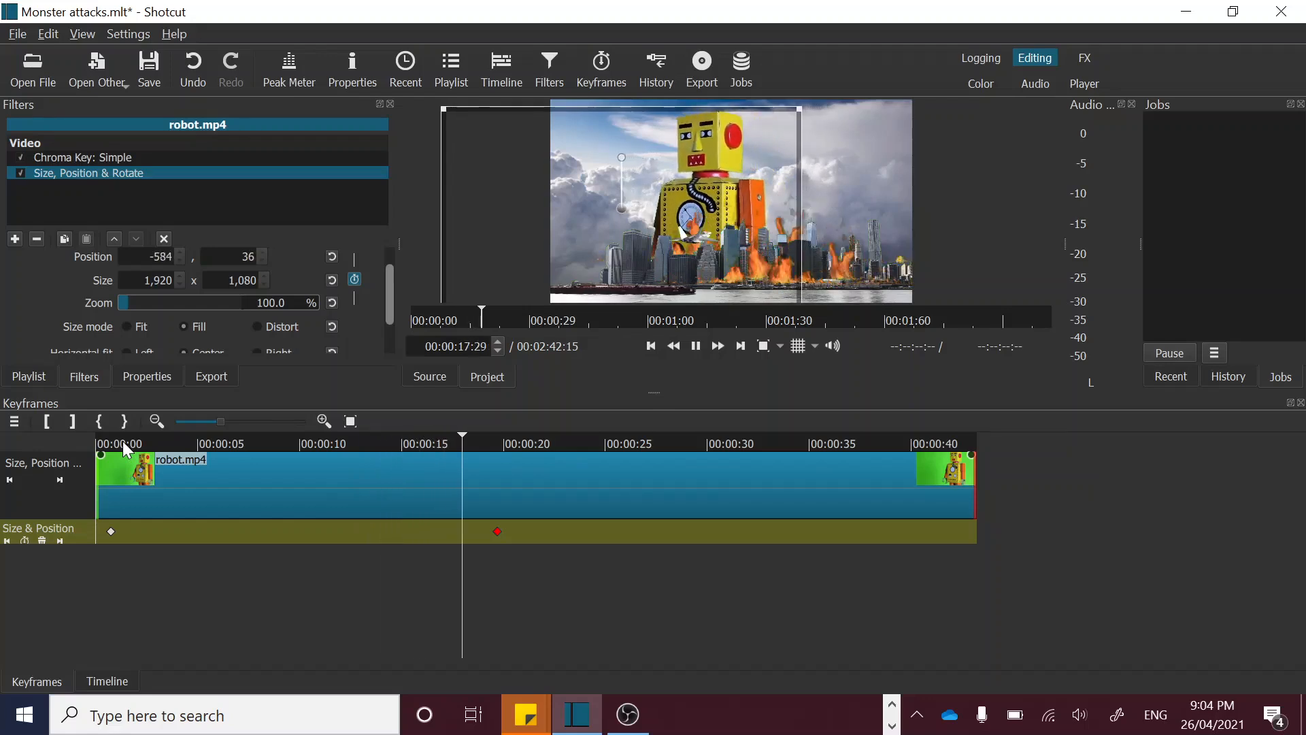
pyautogui.press('space')
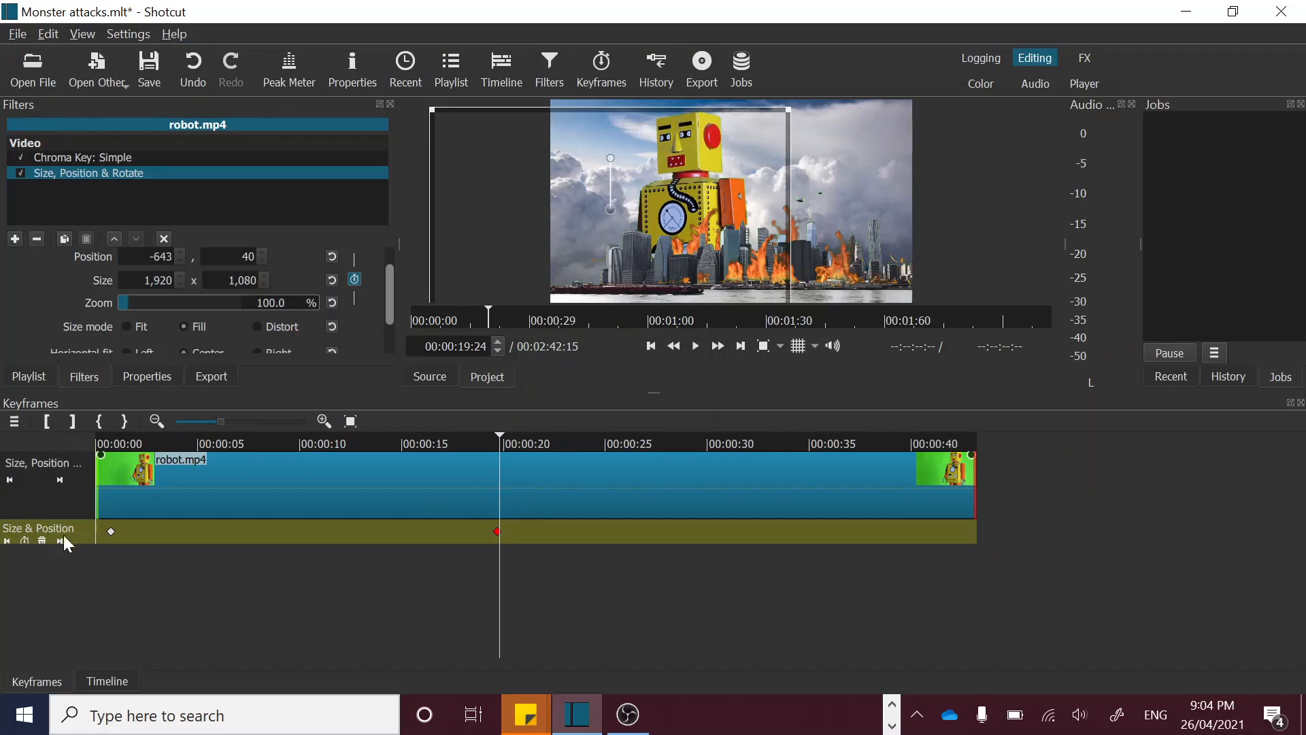
# - Go to the robot's second position keyframe at 00:00:19:21 and shift the clip to a position of about -531, 47
pyautogui.click(8, 541)
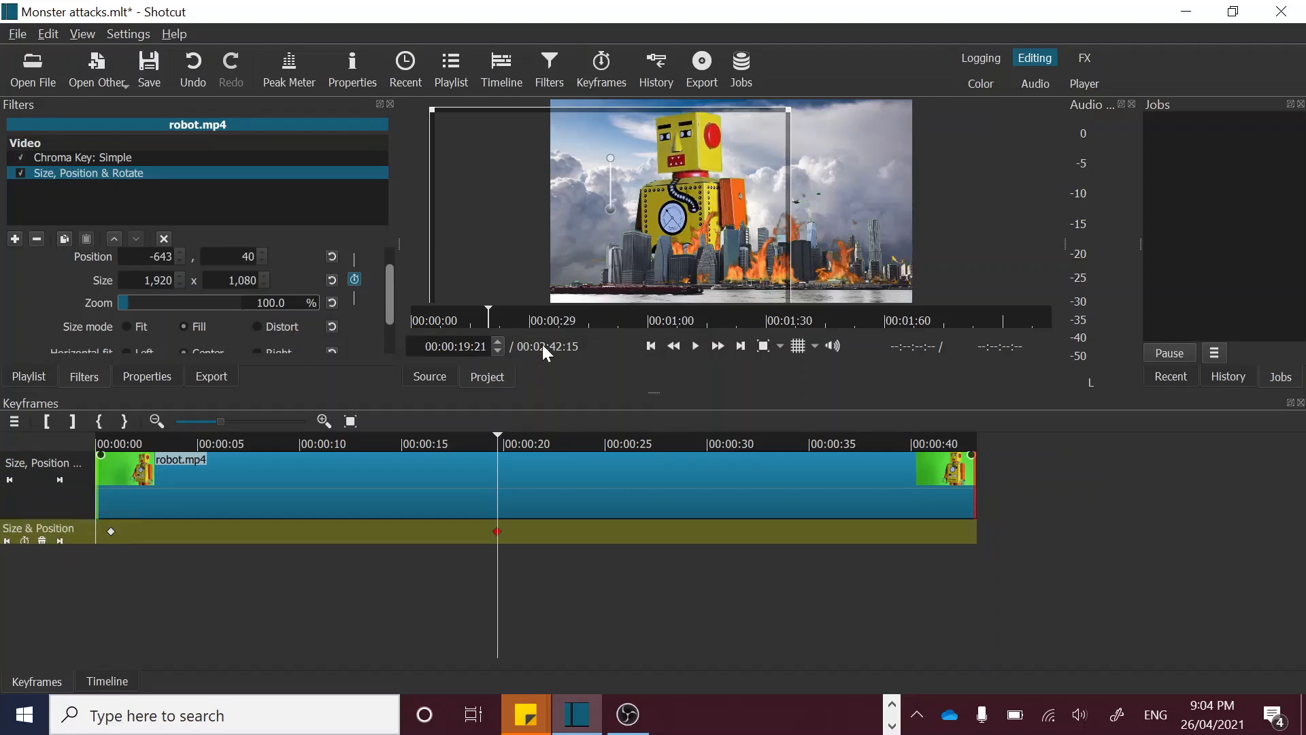
pyautogui.moveTo(609, 209); pyautogui.dragTo(639, 210)
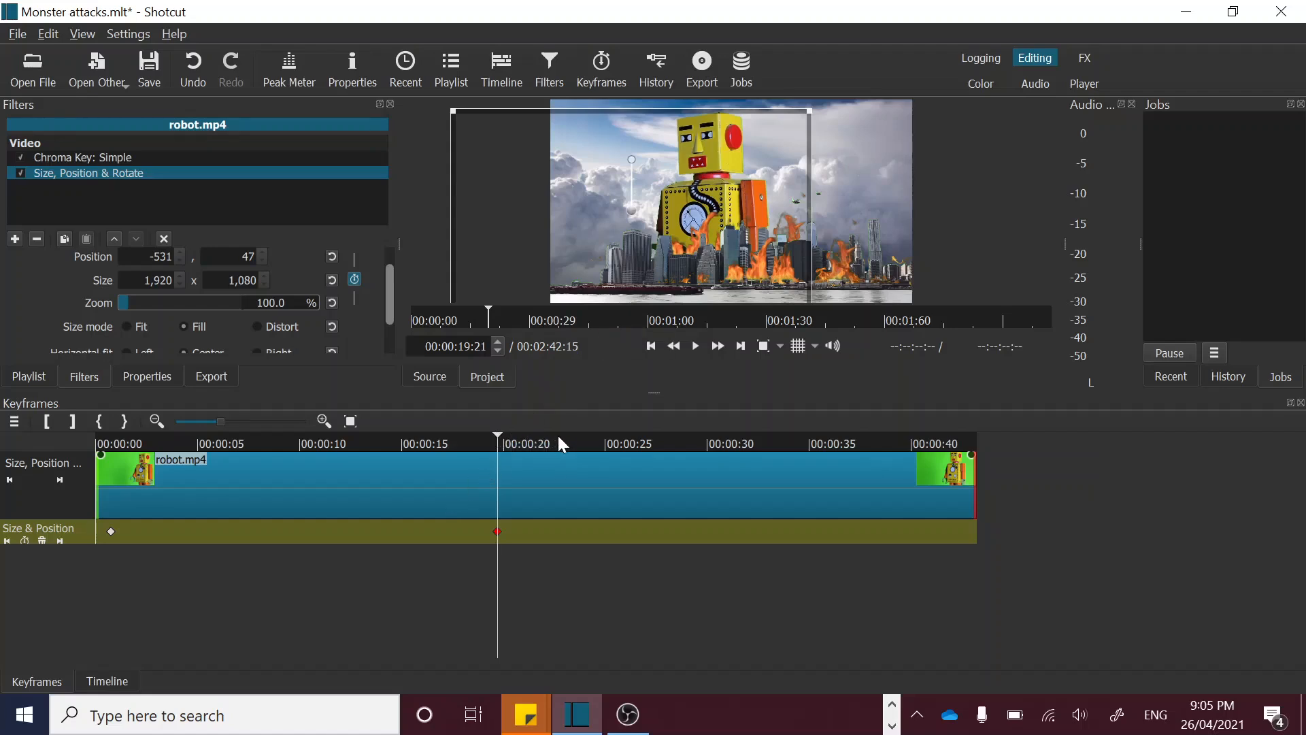
# - At 00:00:24:20, enable rotation keyframes for the robot and set its rotation to about 64.2°
pyautogui.click(610, 440)
pyautogui.click(656, 442)
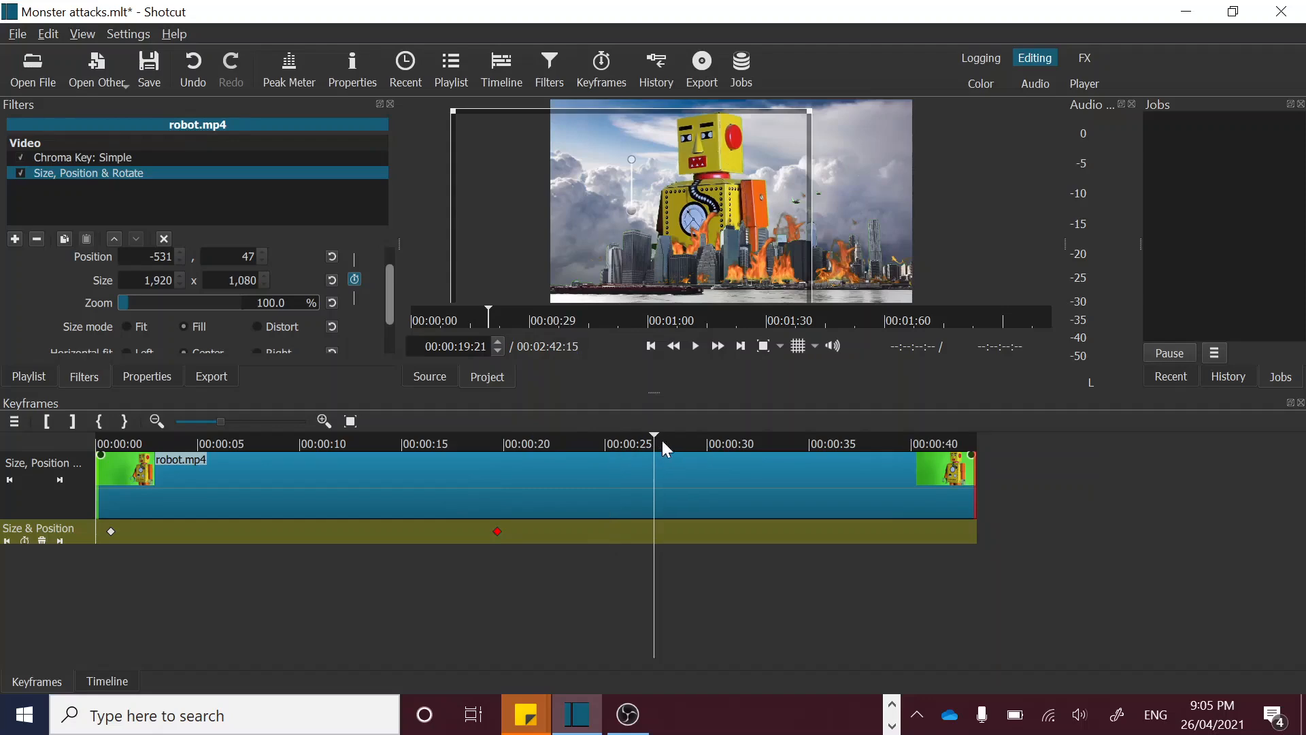
pyautogui.click(600, 442)
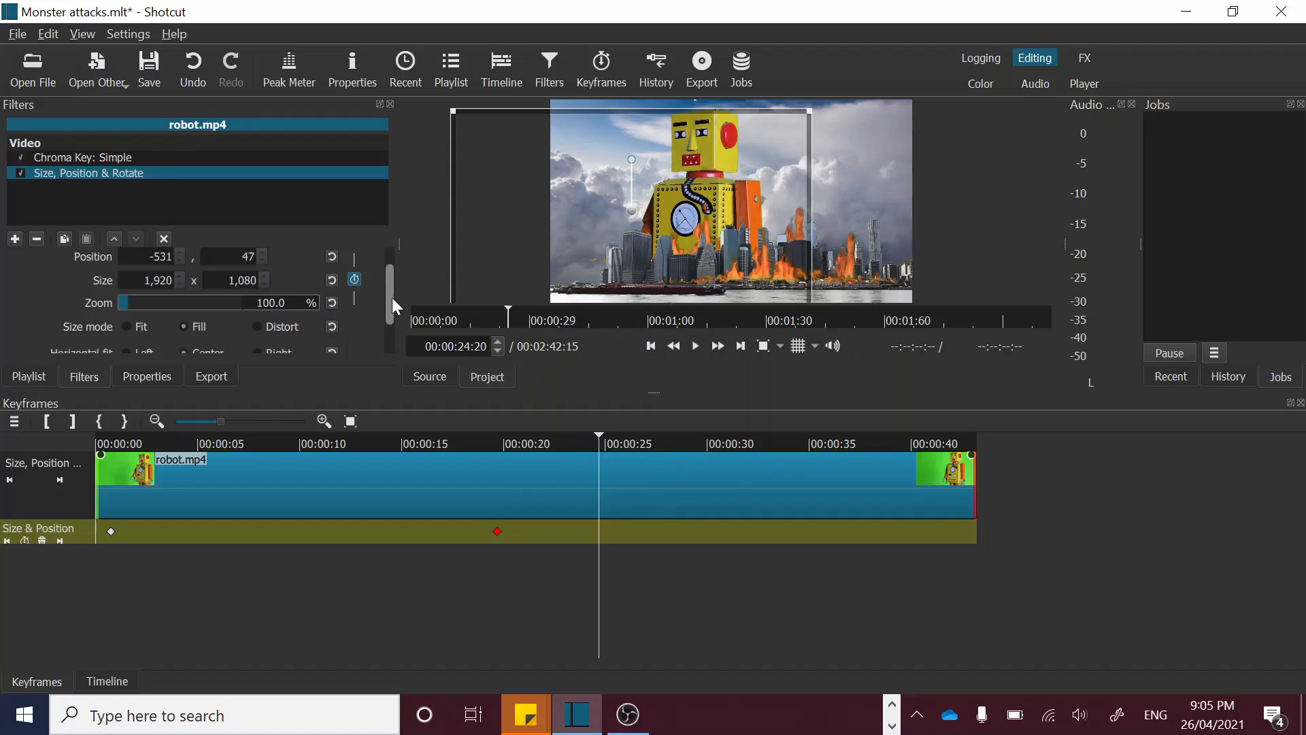
pyautogui.moveTo(392, 296); pyautogui.dragTo(392, 338)
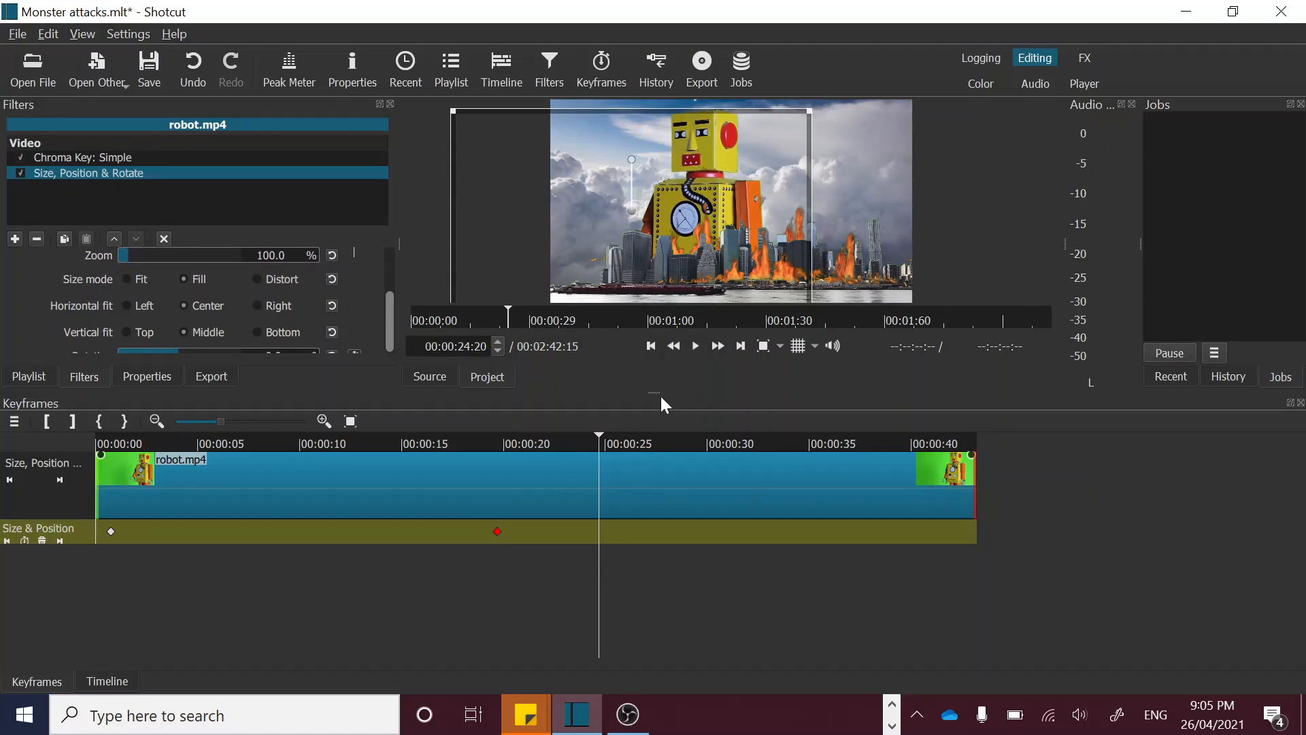
pyautogui.moveTo(651, 392); pyautogui.dragTo(652, 441)
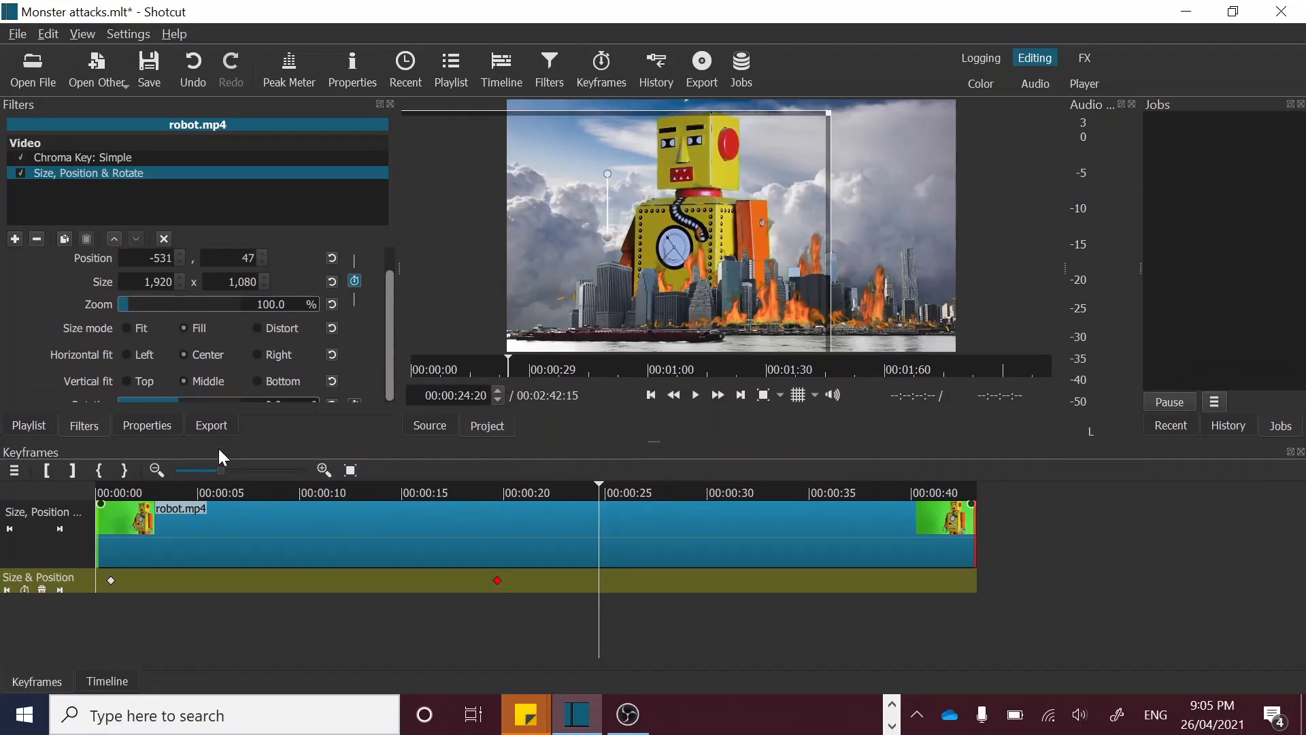
pyautogui.moveTo(219, 441); pyautogui.dragTo(218, 496)
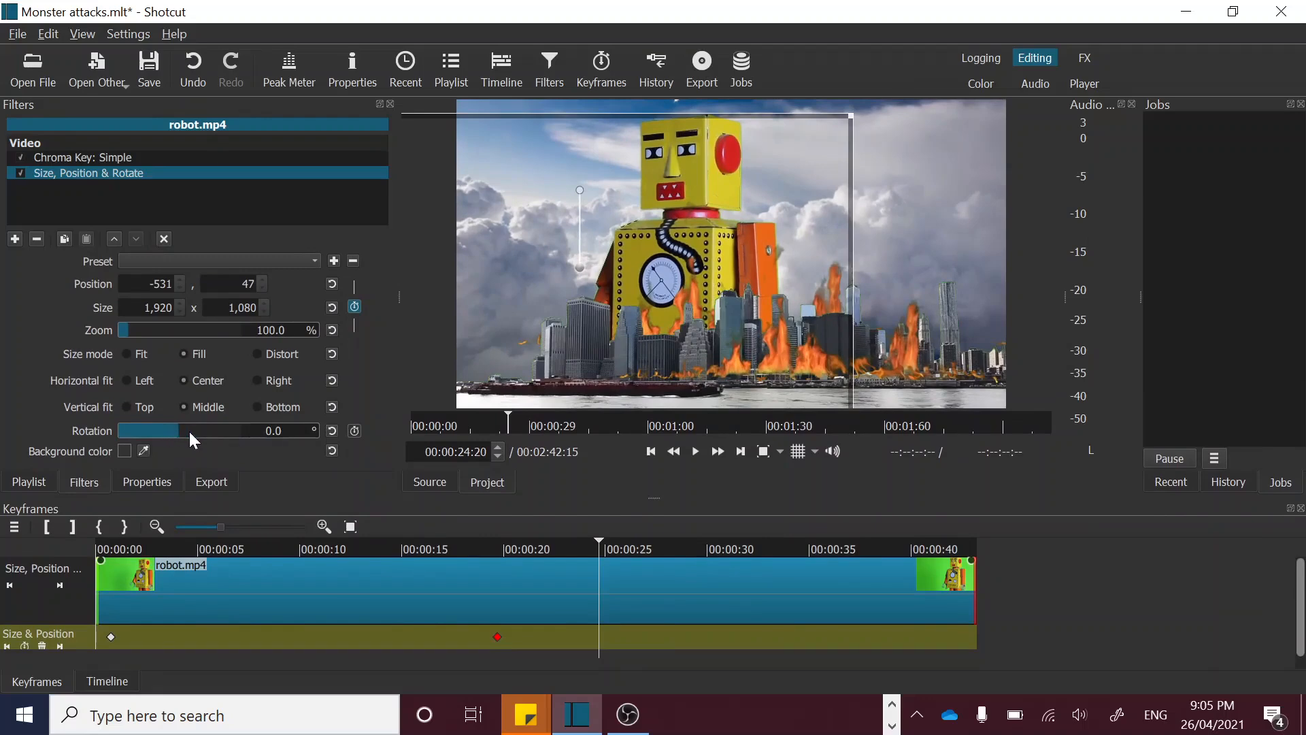
pyautogui.click(354, 431)
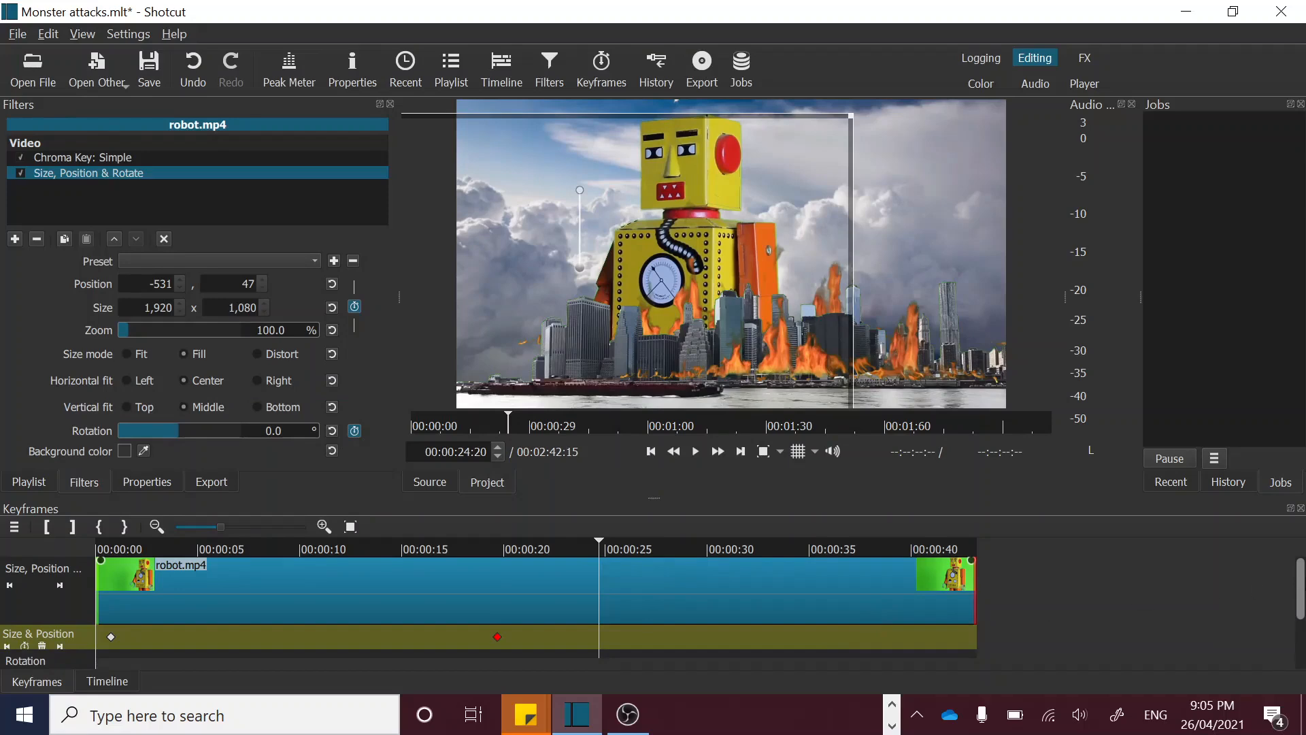
pyautogui.scroll(-3, 1302, 584)
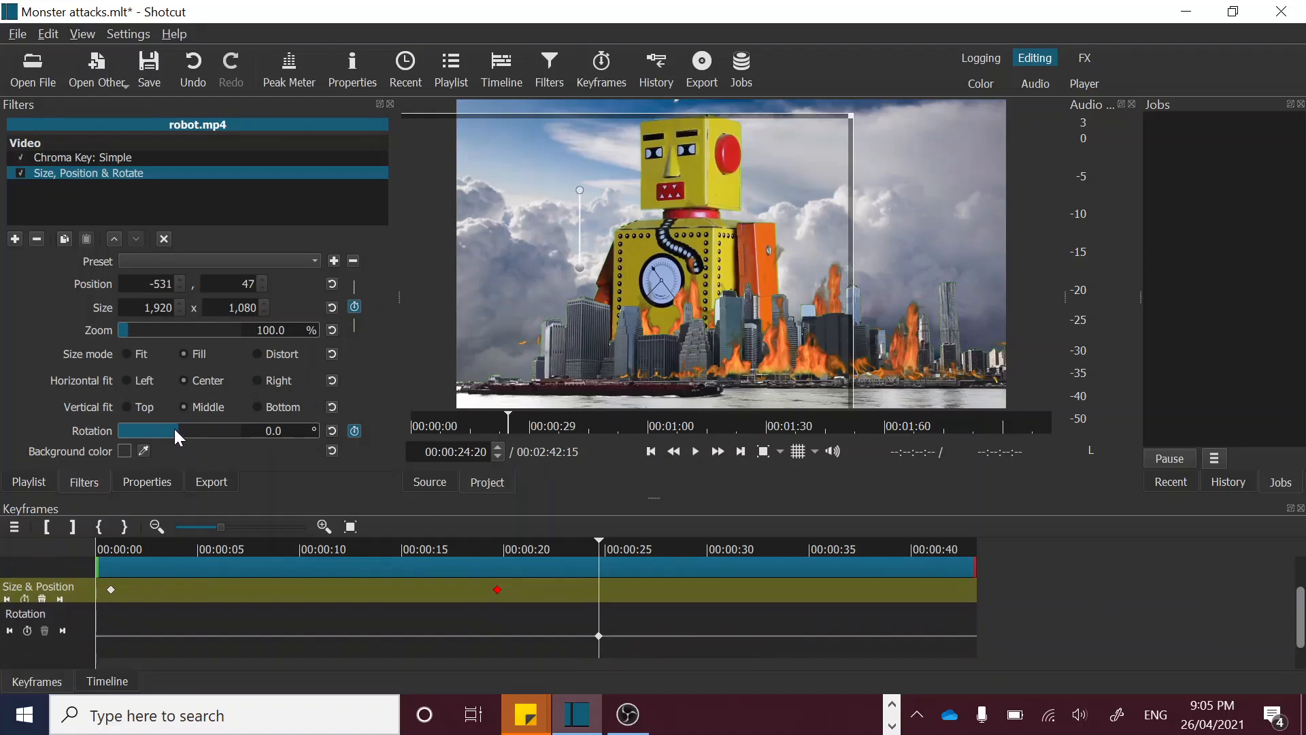
pyautogui.moveTo(177, 428)
pyautogui.mouseDown()
pyautogui.moveTo(203, 428)
pyautogui.moveTo(191, 428)
pyautogui.mouseUp()
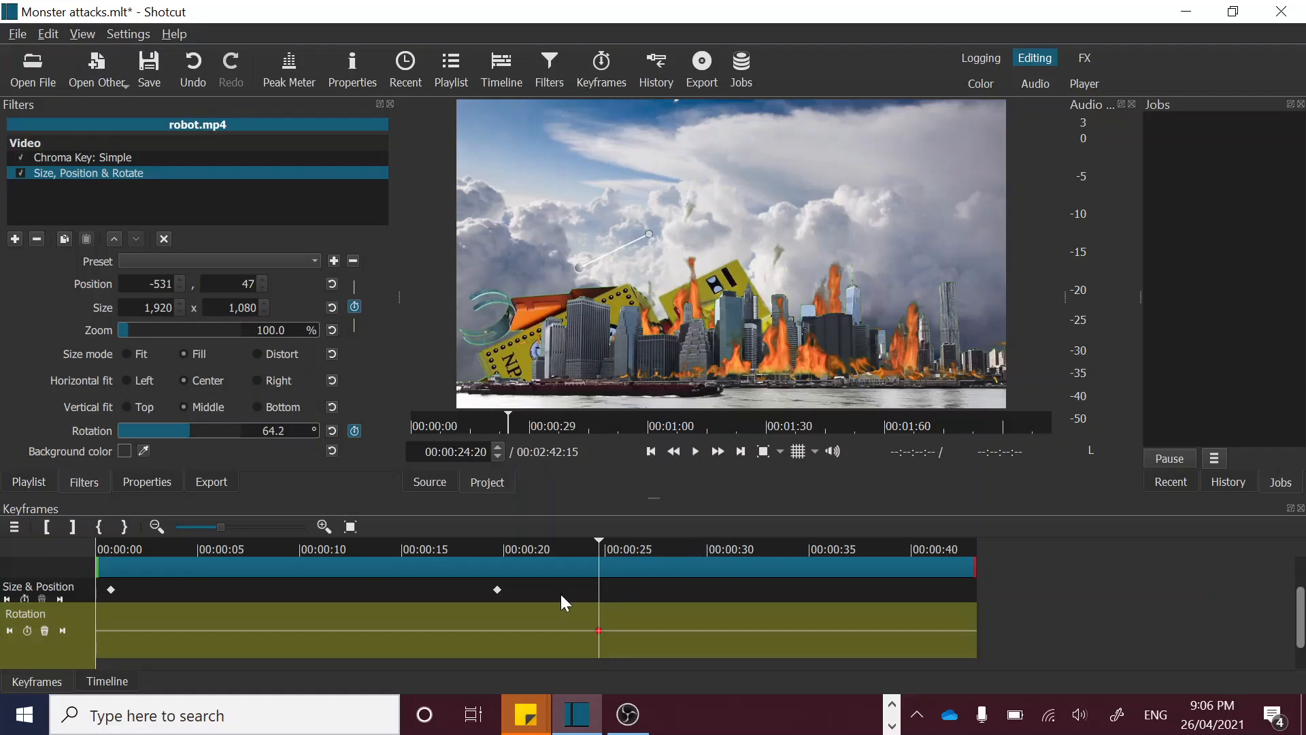
# - Add a size and position keyframe at 00:00:24:16 and move the rotated robot to a position of about -295, 80
pyautogui.click(580, 589)
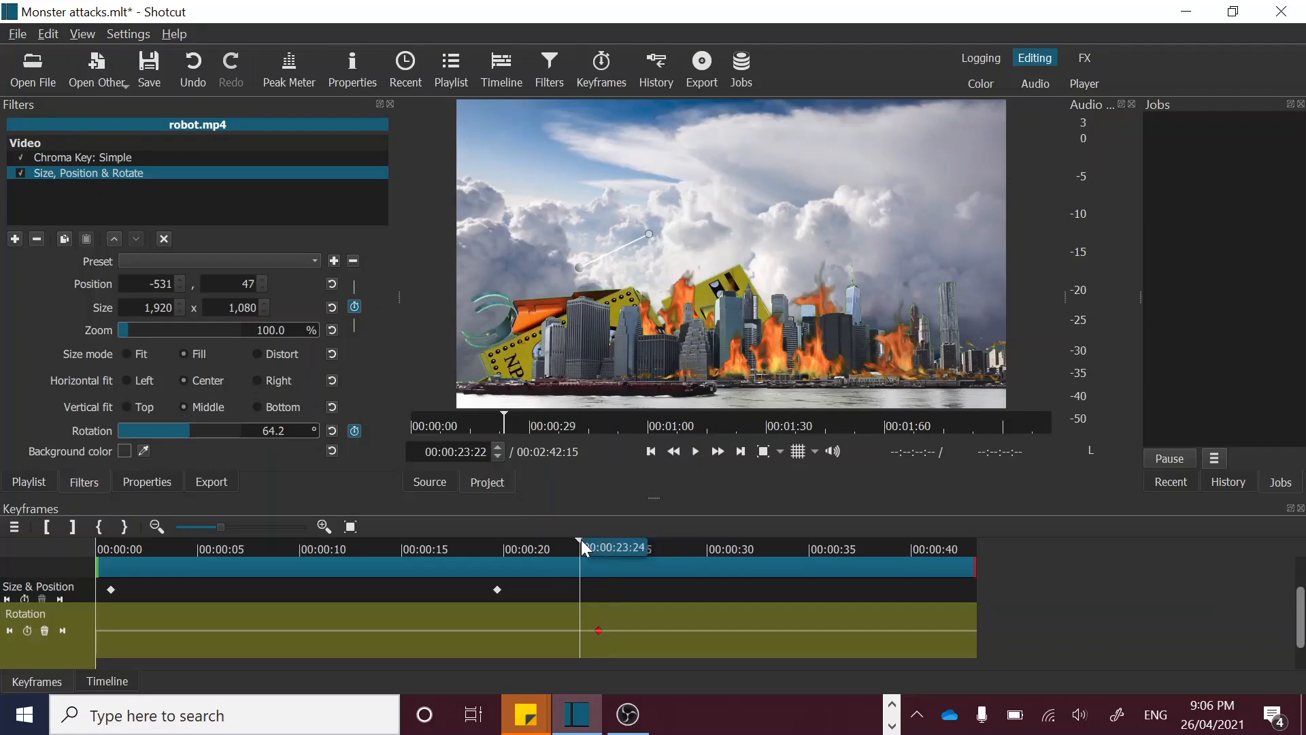
pyautogui.click(600, 543)
pyautogui.moveTo(600, 543); pyautogui.dragTo(597, 544)
pyautogui.click(355, 307)
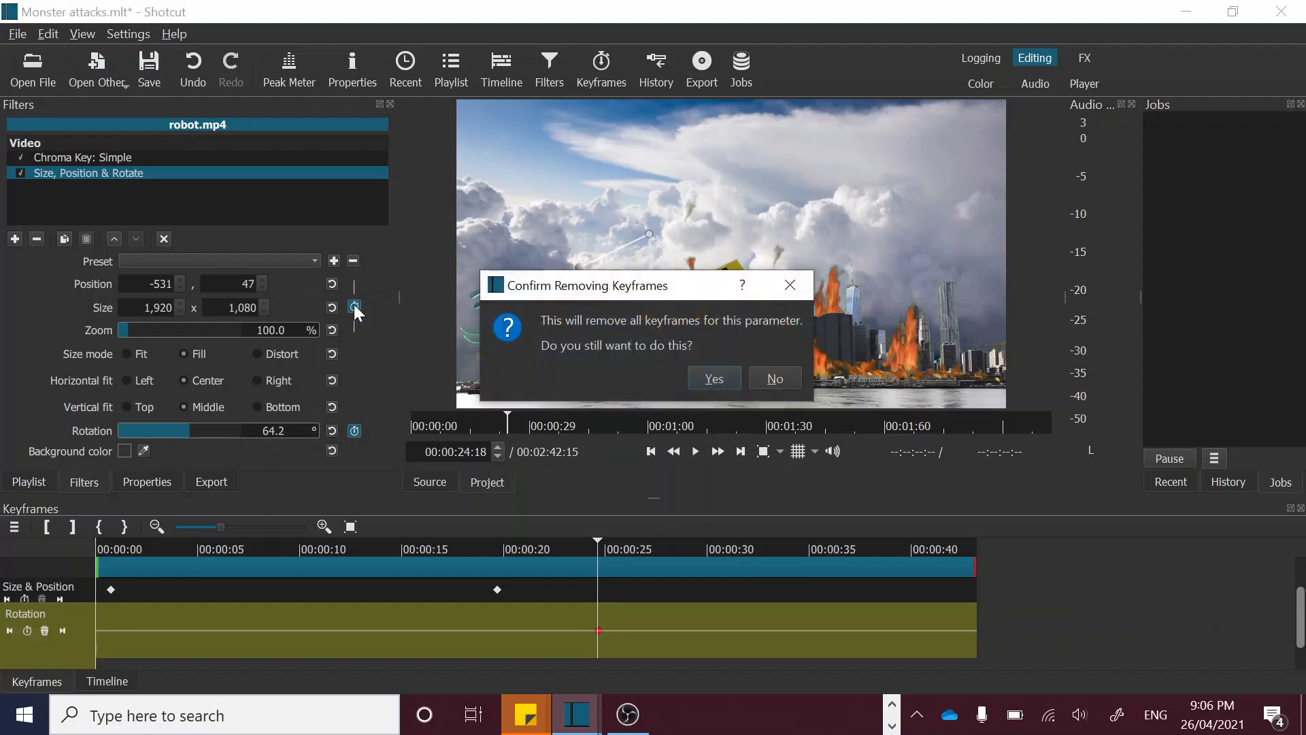
pyautogui.click(776, 379)
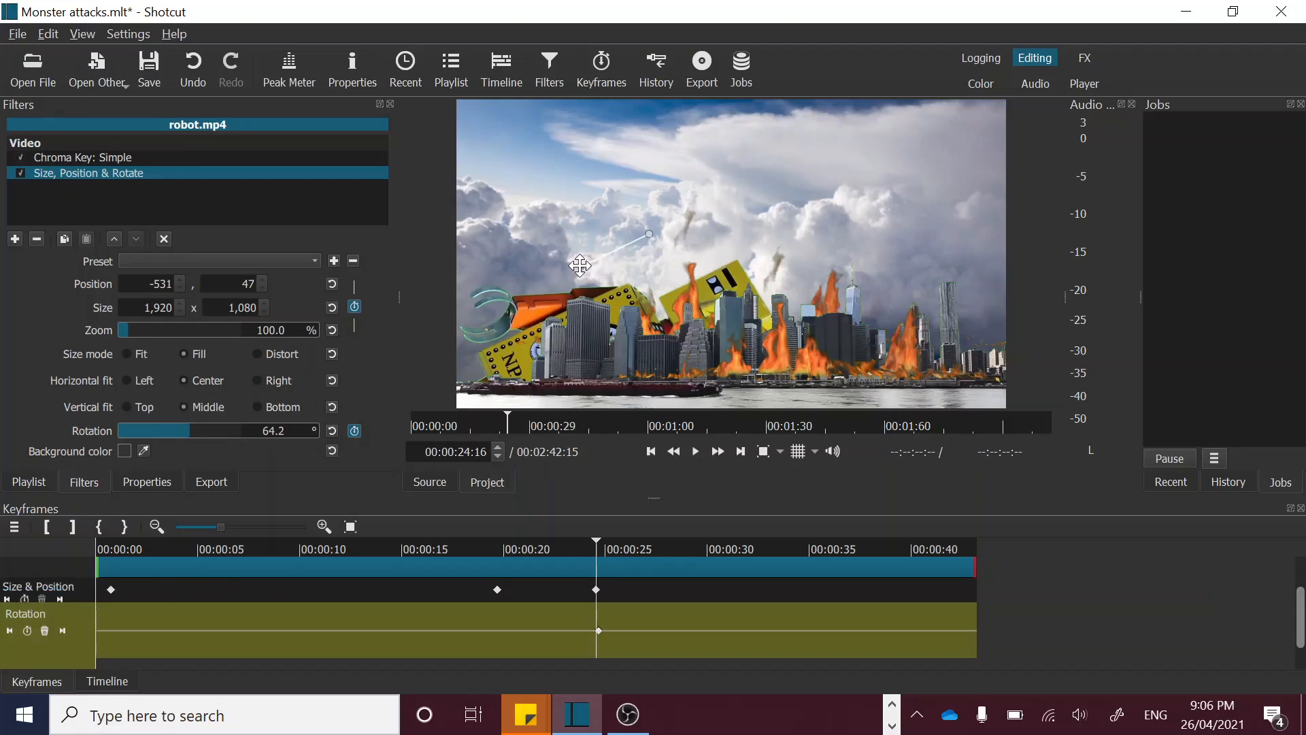
pyautogui.moveTo(580, 265); pyautogui.dragTo(659, 260)
pyautogui.moveTo(659, 256); pyautogui.dragTo(655, 275)
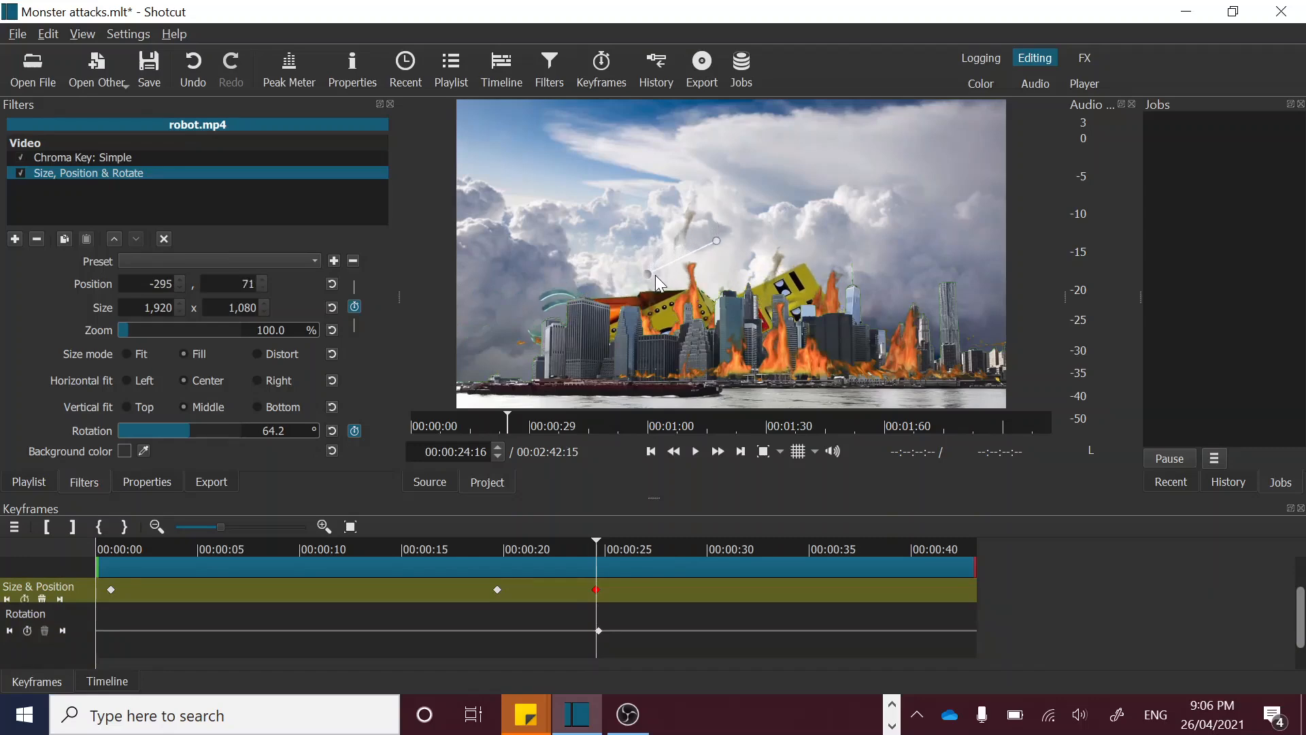
# - Add a rotation keyframe at 00:00:00:21 and reset the robot's rotation there to 0°
pyautogui.click(437, 549)
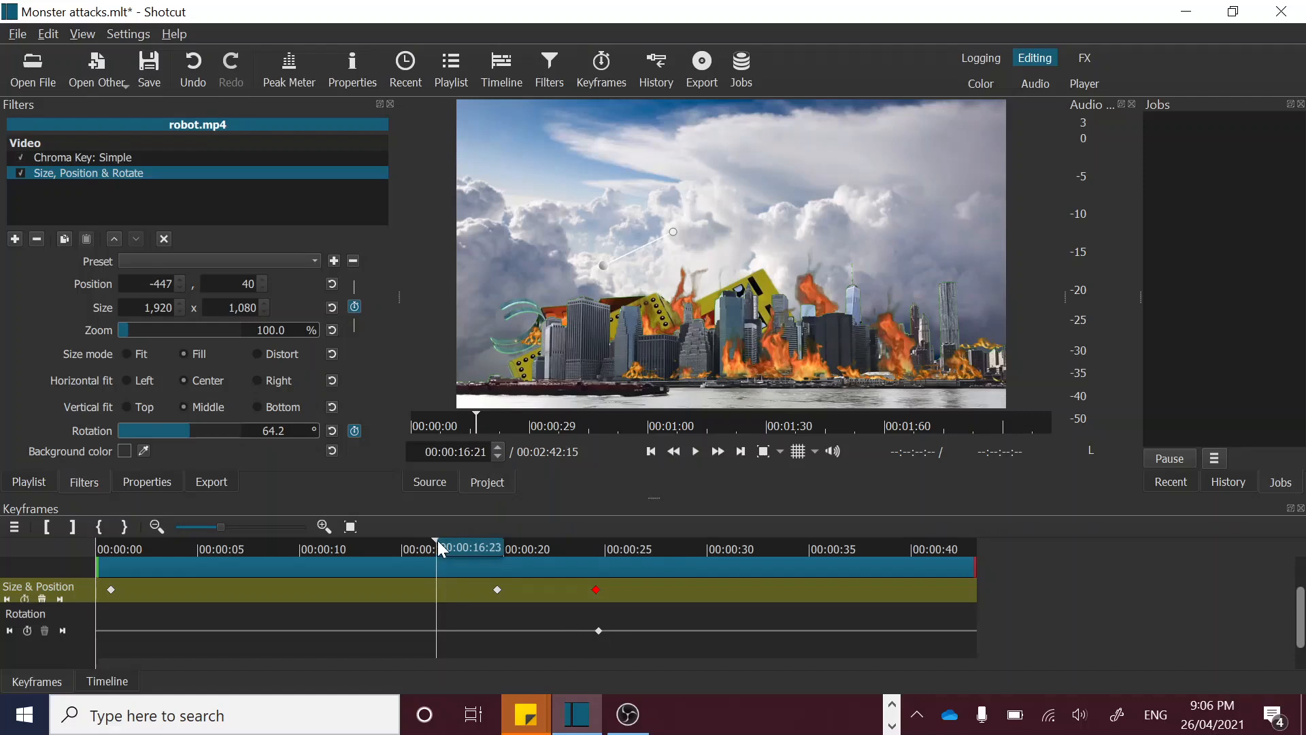
pyautogui.moveTo(438, 540); pyautogui.dragTo(110, 556)
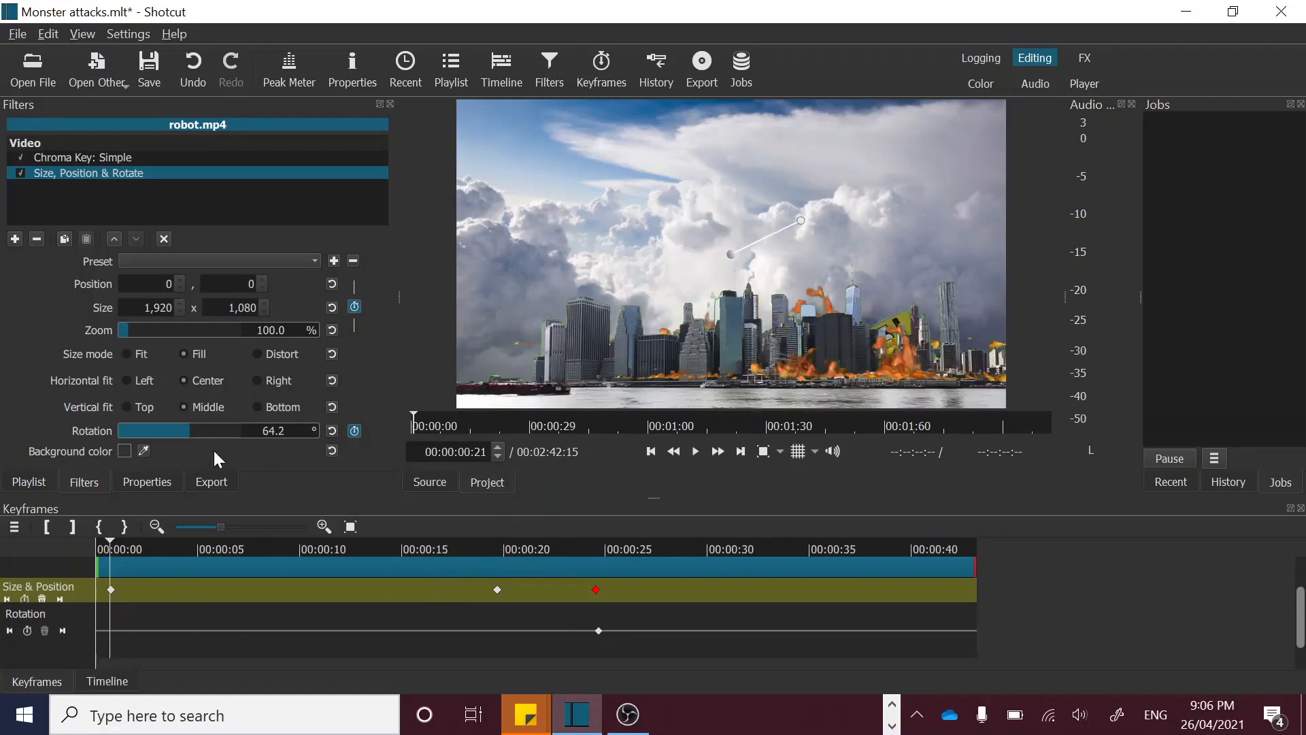
pyautogui.click(25, 630)
pyautogui.click(332, 431)
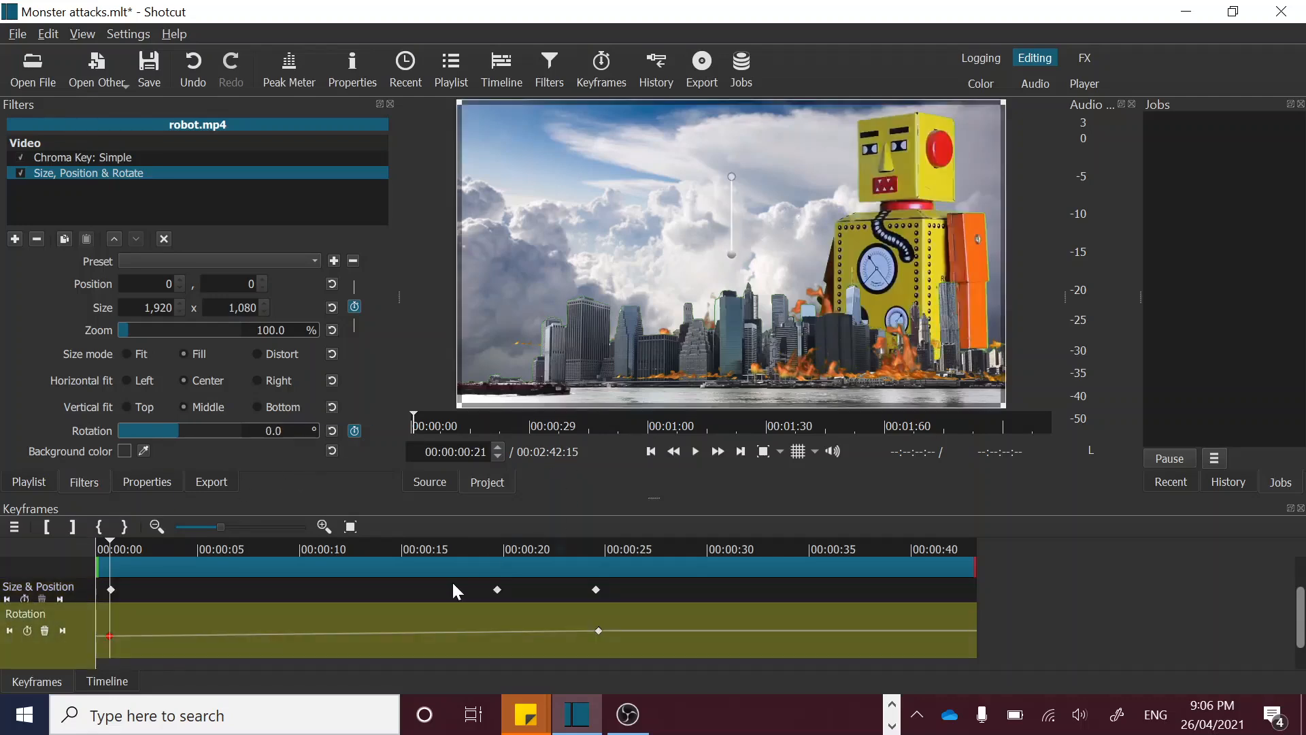
# - Add a rotation keyframe at 00:00:19:21, level with the second position keyframe, and reset the robot's rotation there to 0°
pyautogui.click(492, 549)
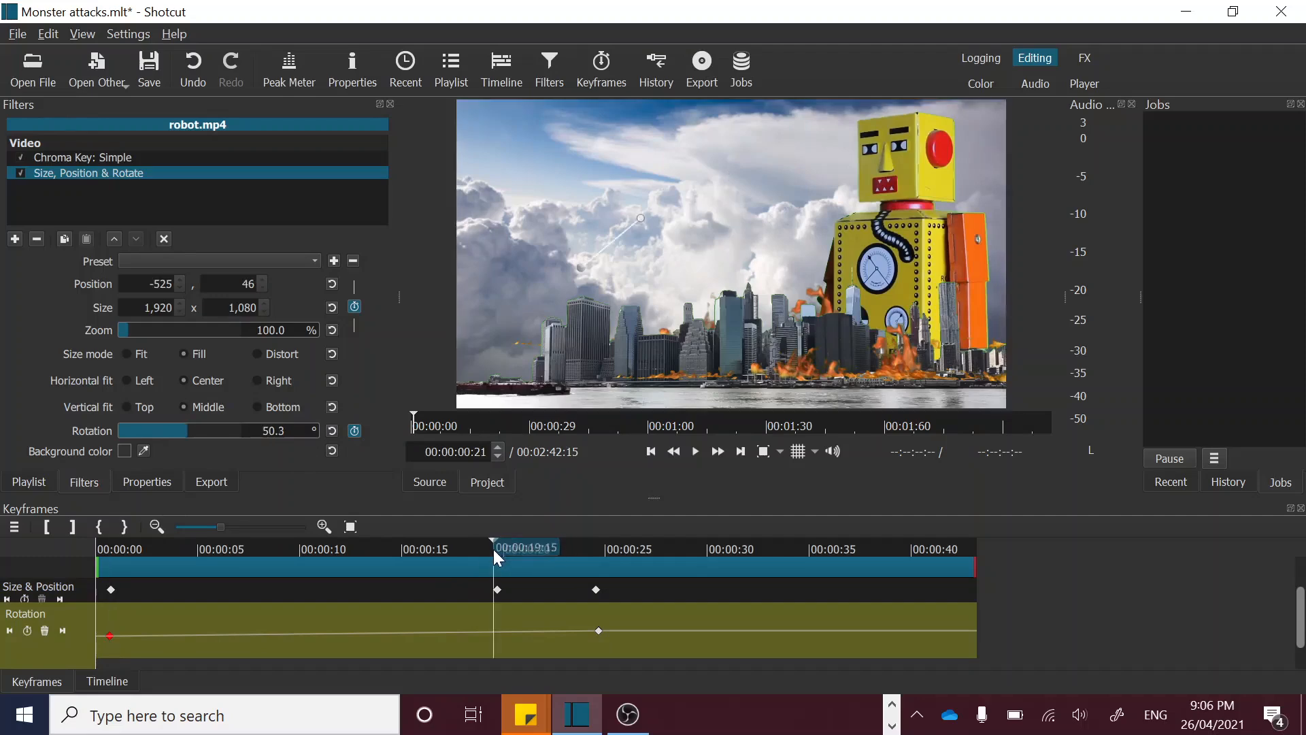
pyautogui.moveTo(493, 540); pyautogui.dragTo(497, 541)
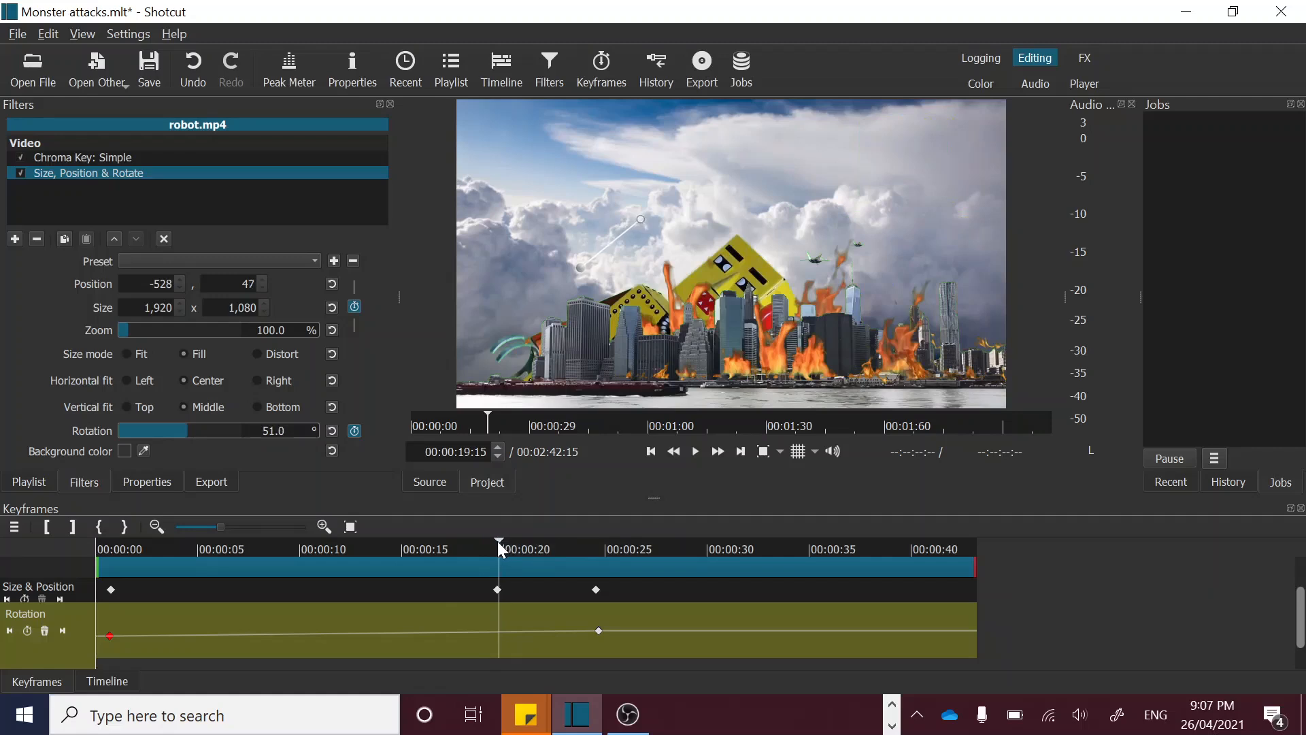
pyautogui.click(27, 630)
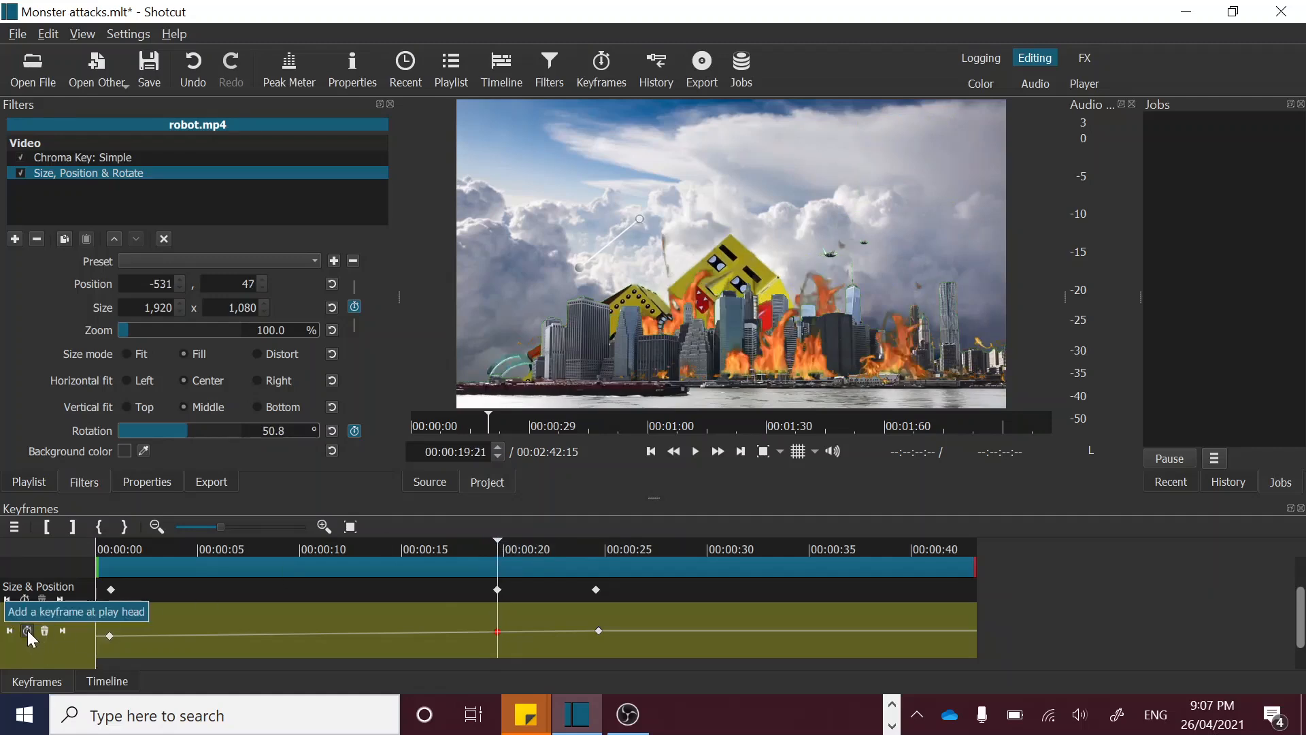
pyautogui.click(332, 431)
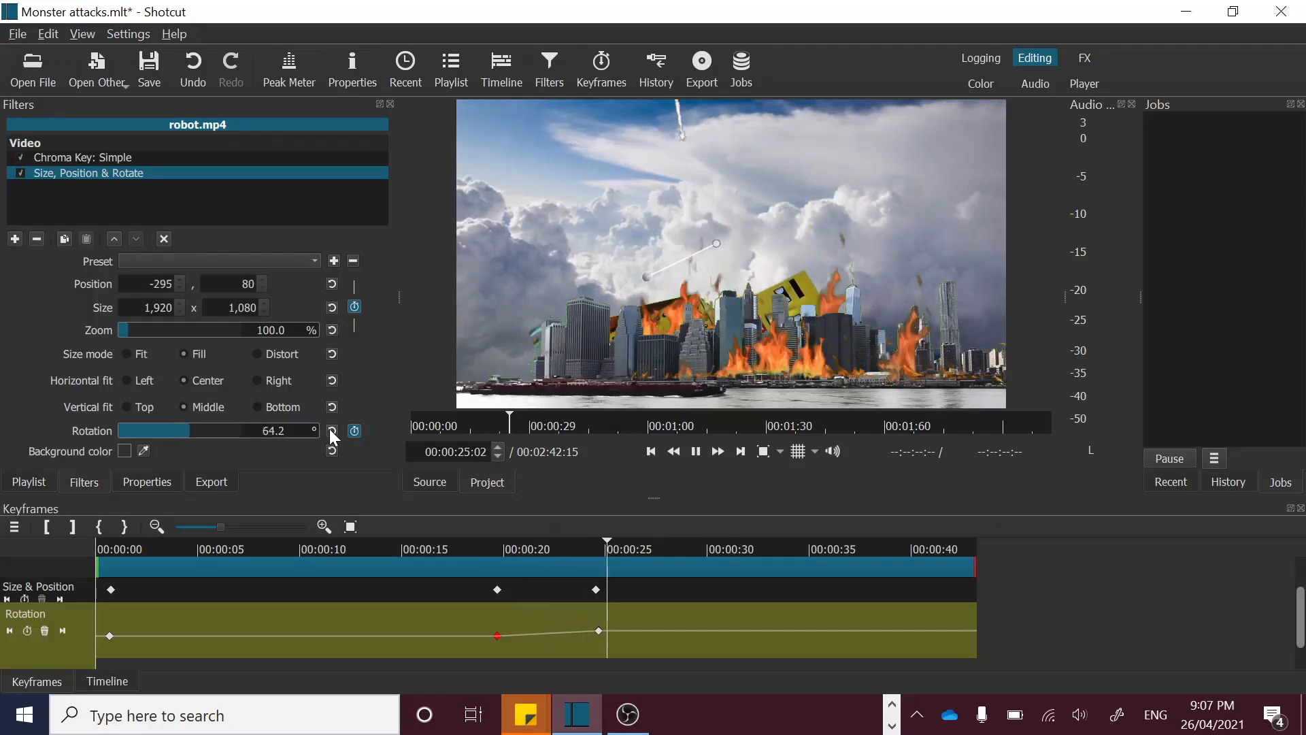
# - Stop the playback after the robot's fall and save the project with the timeline in view
pyautogui.press('space')
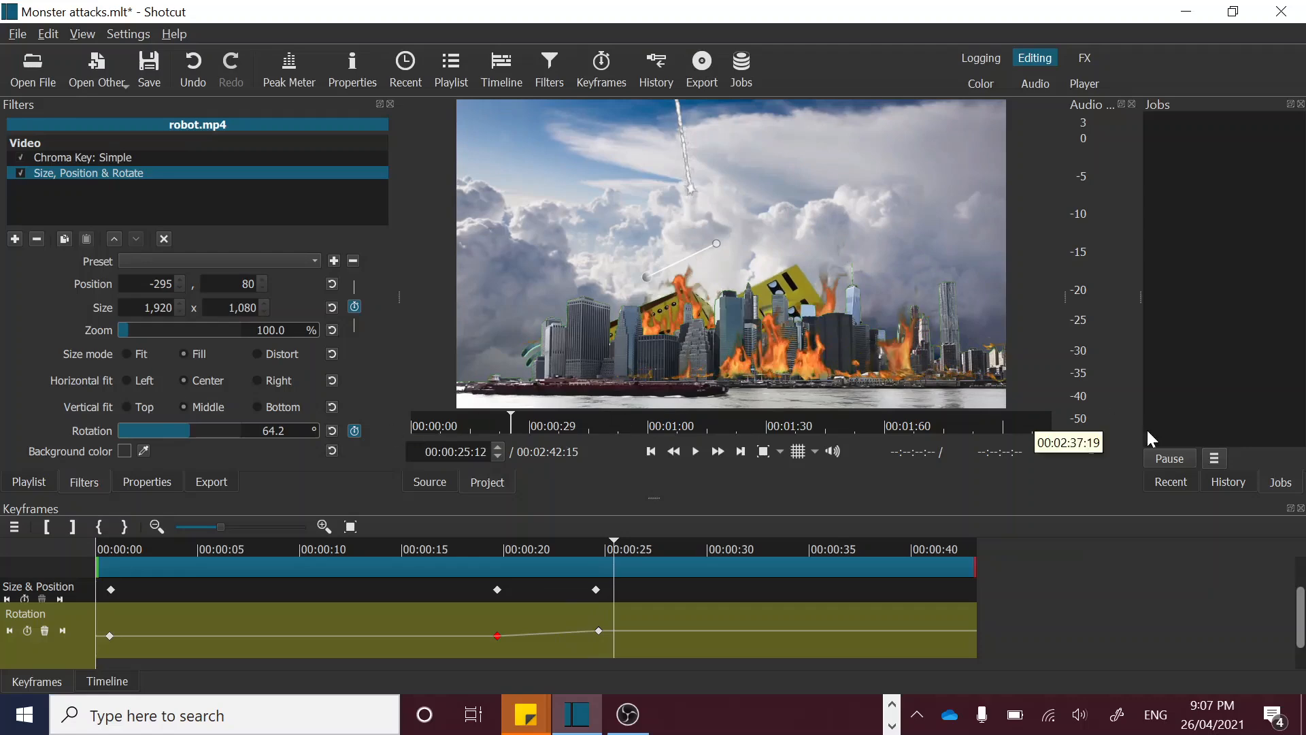
pyautogui.click(102, 681)
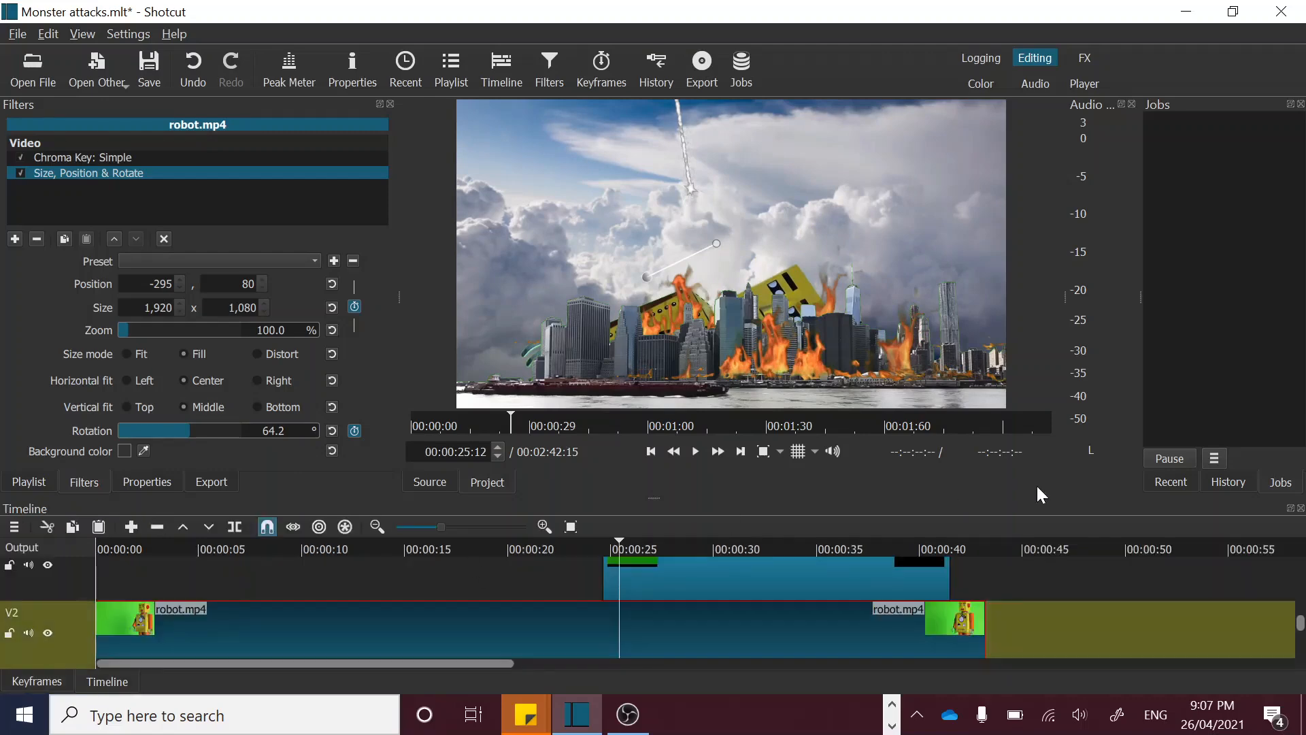
pyautogui.hotkey('ctrl', 's')
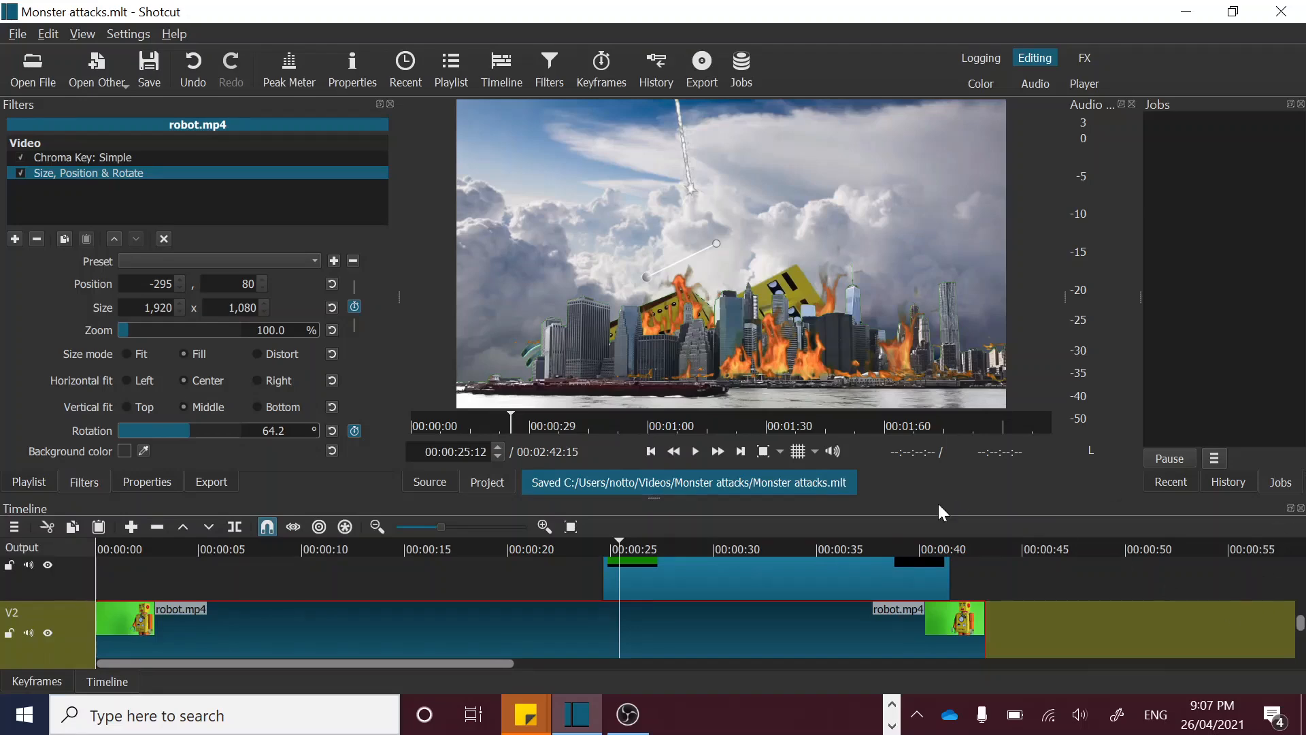
# - Move the Nuclear Explosion clip on V3 earlier to start at about 17.5 seconds and preview the explosion
pyautogui.moveTo(654, 498); pyautogui.dragTo(678, 350)
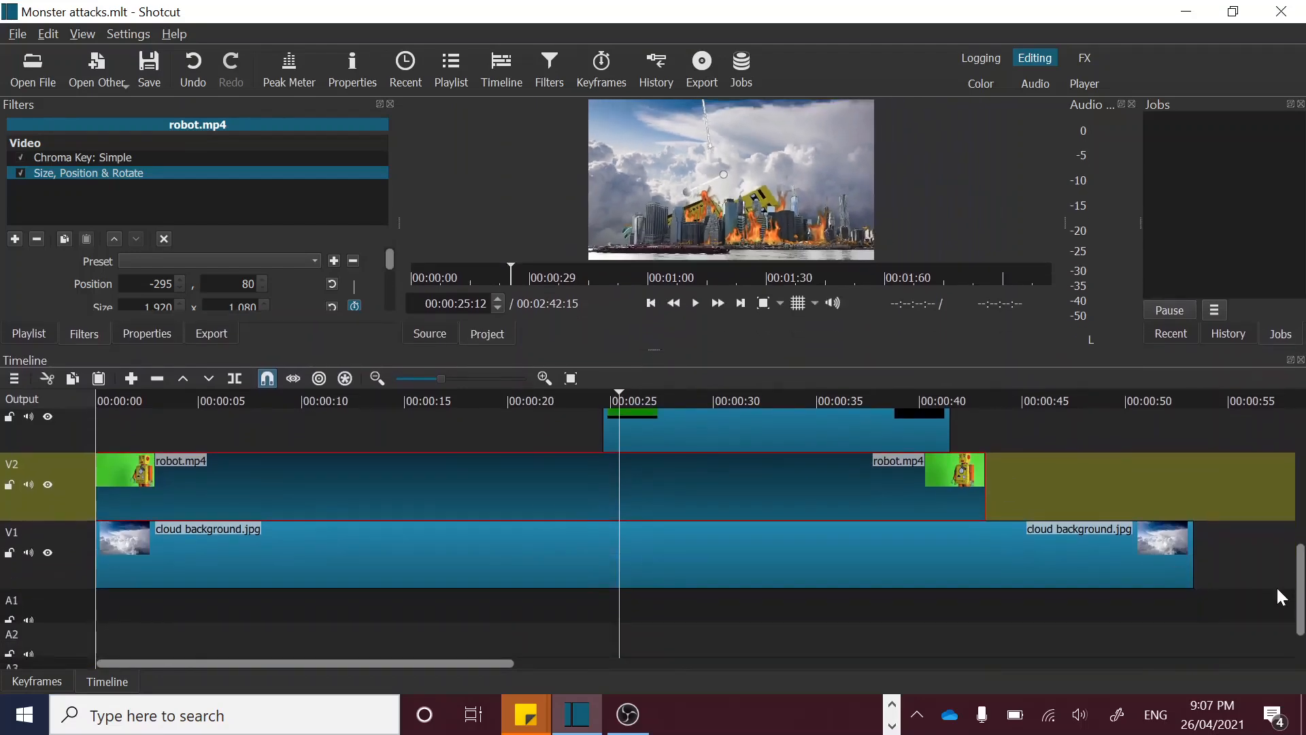
pyautogui.scroll(5, 1302, 599)
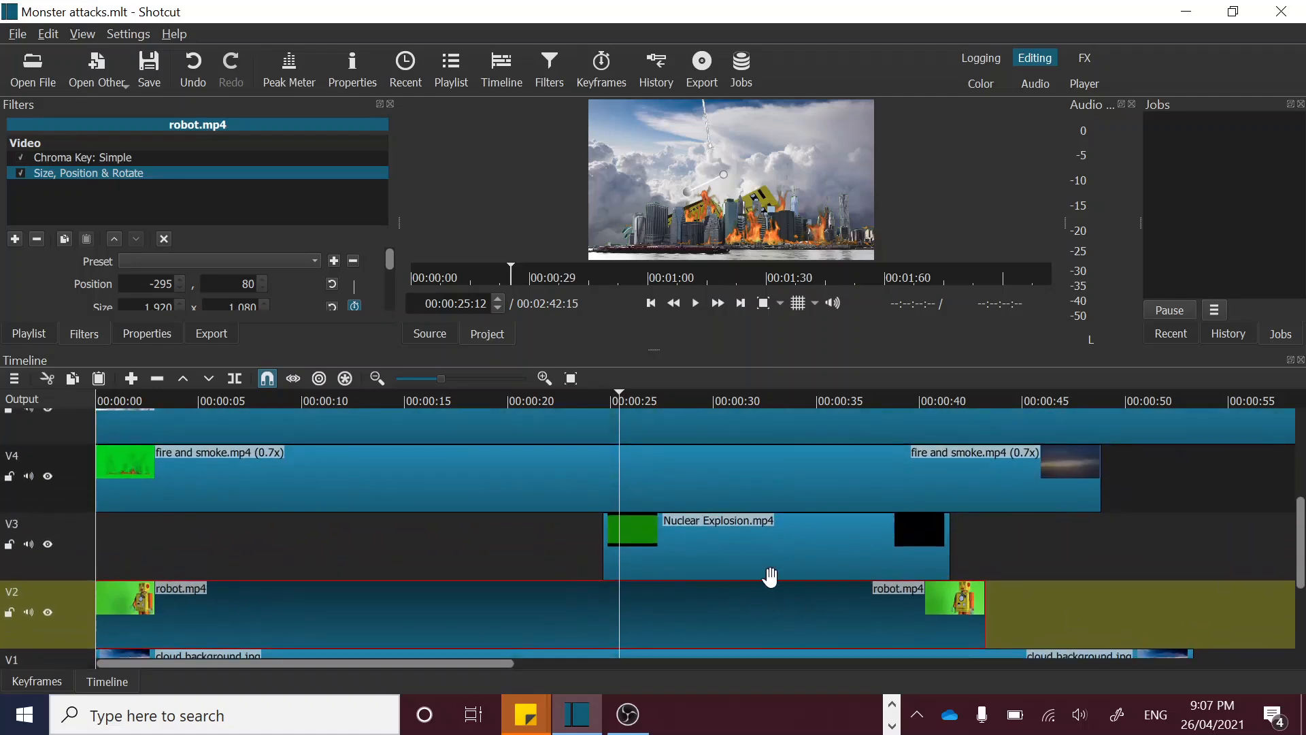
pyautogui.moveTo(701, 558); pyautogui.dragTo(570, 565)
pyautogui.click(492, 400)
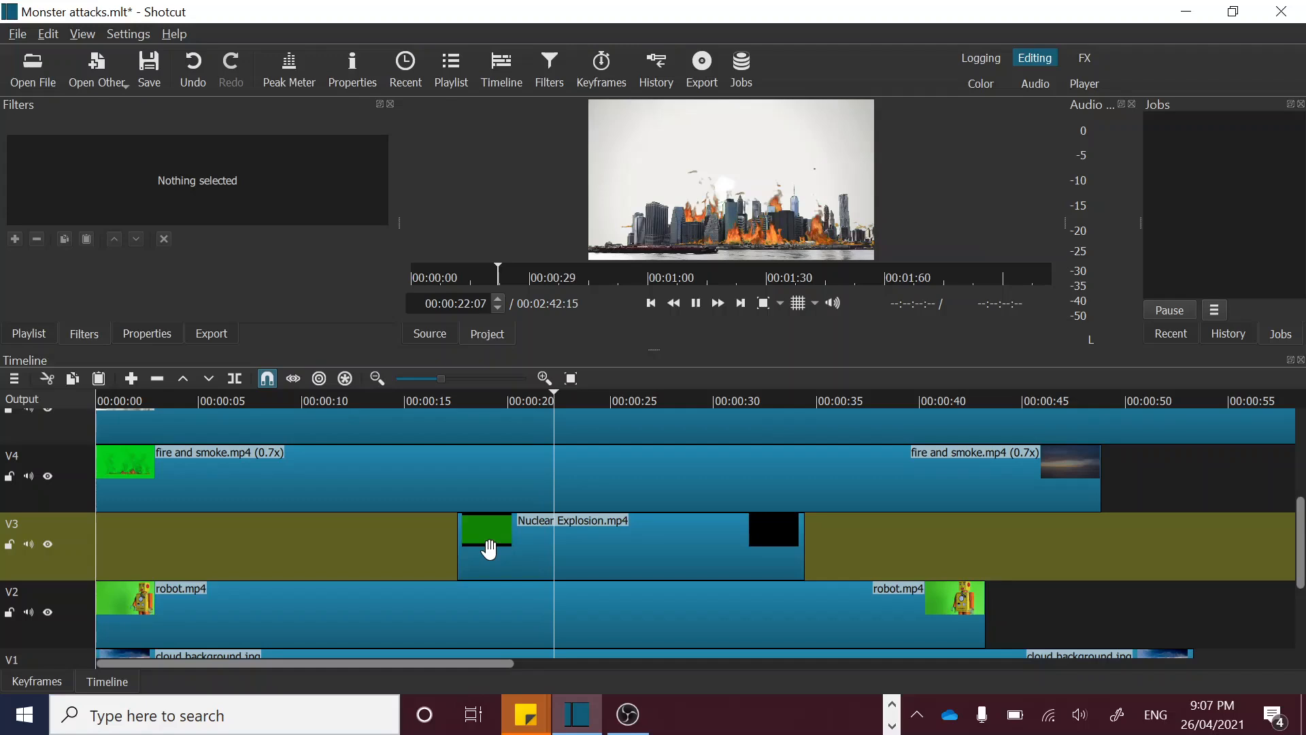
pyautogui.press('space')
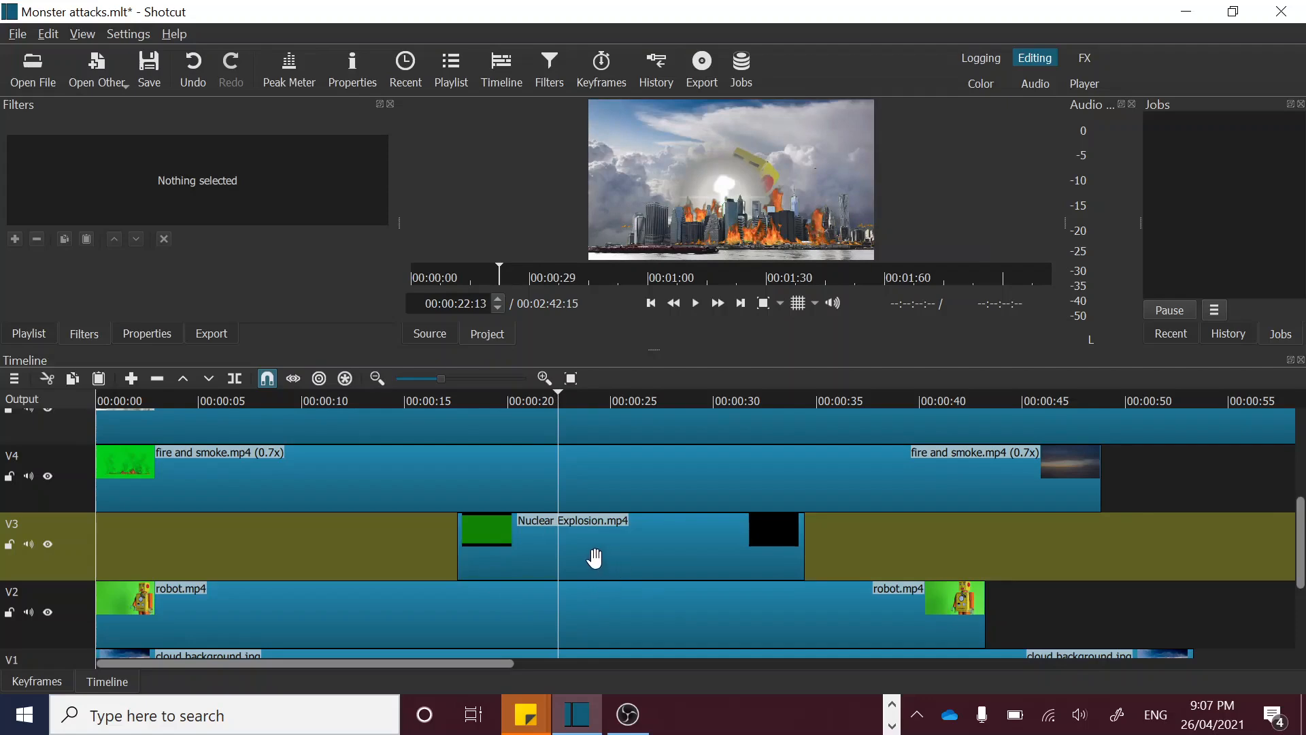
# - Shift the Nuclear Explosion clip further back to start at about 14 seconds and play the scene from about 18.5 seconds
pyautogui.moveTo(595, 558); pyautogui.dragTo(536, 561)
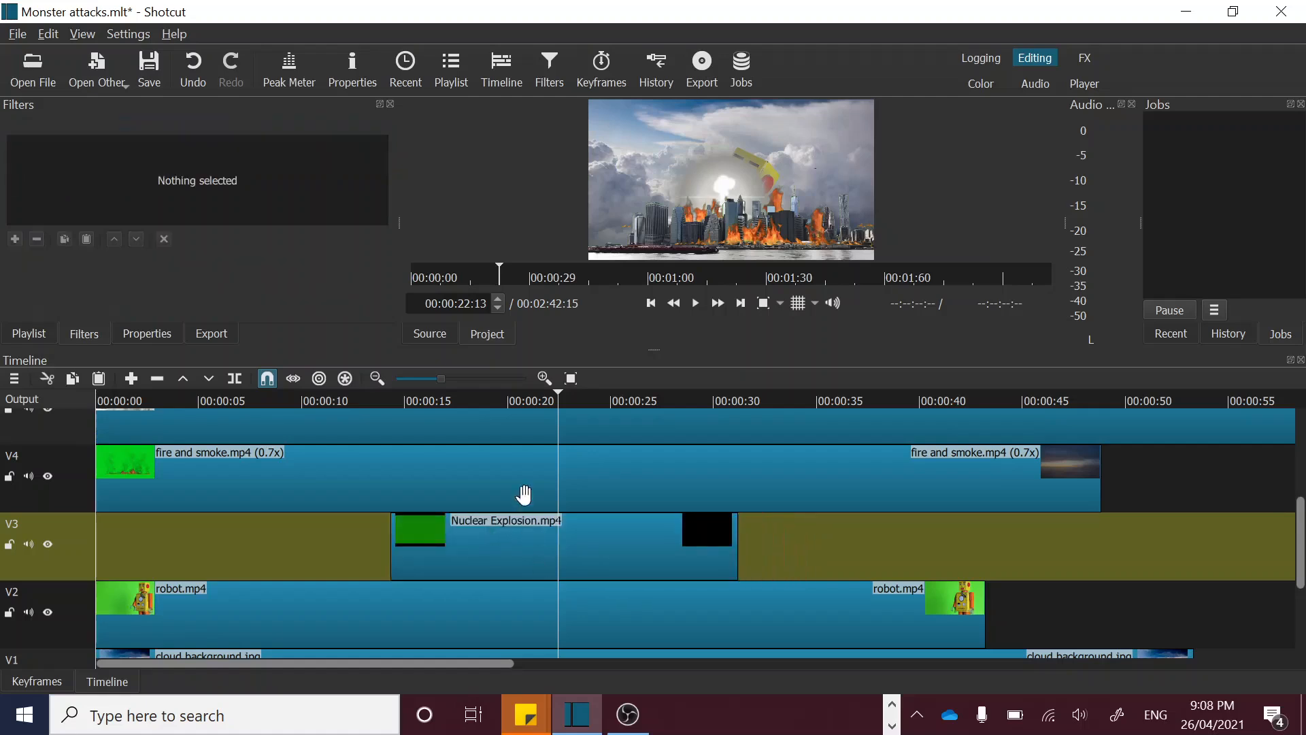
pyautogui.click(478, 402)
pyautogui.press('space')
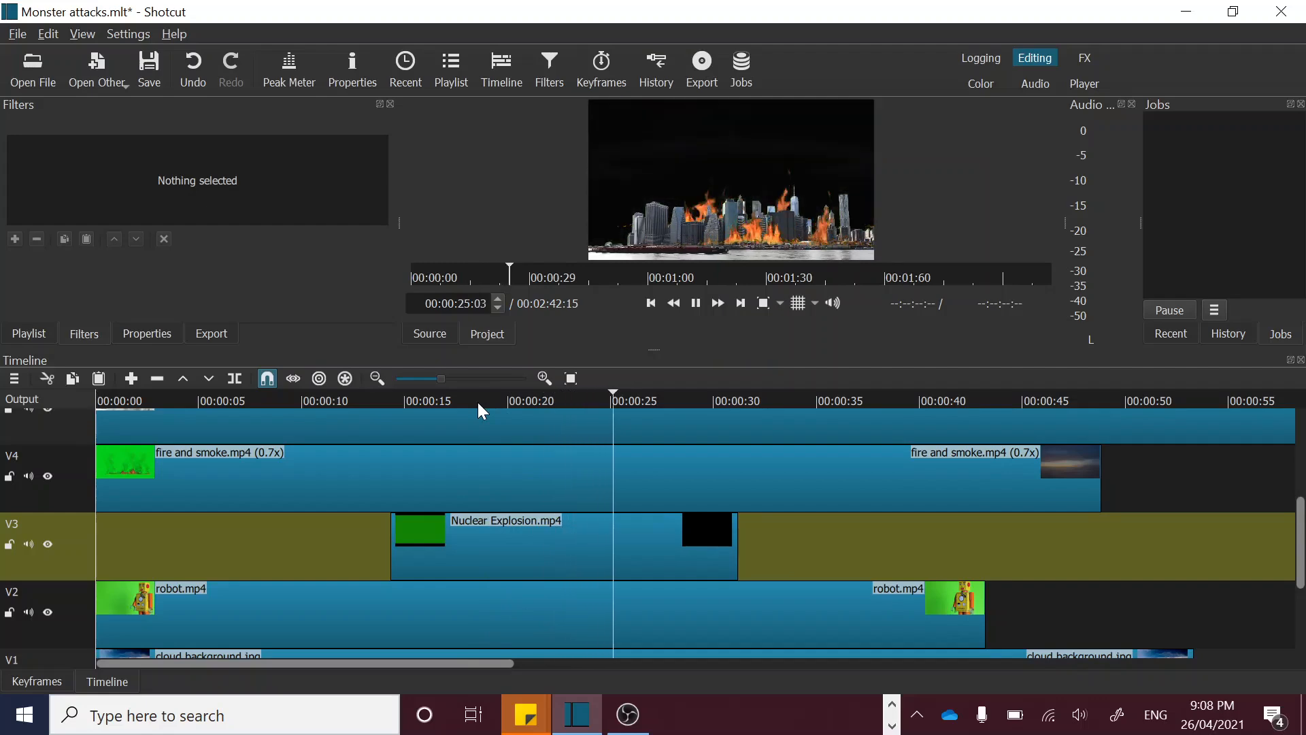
pyautogui.press('space')
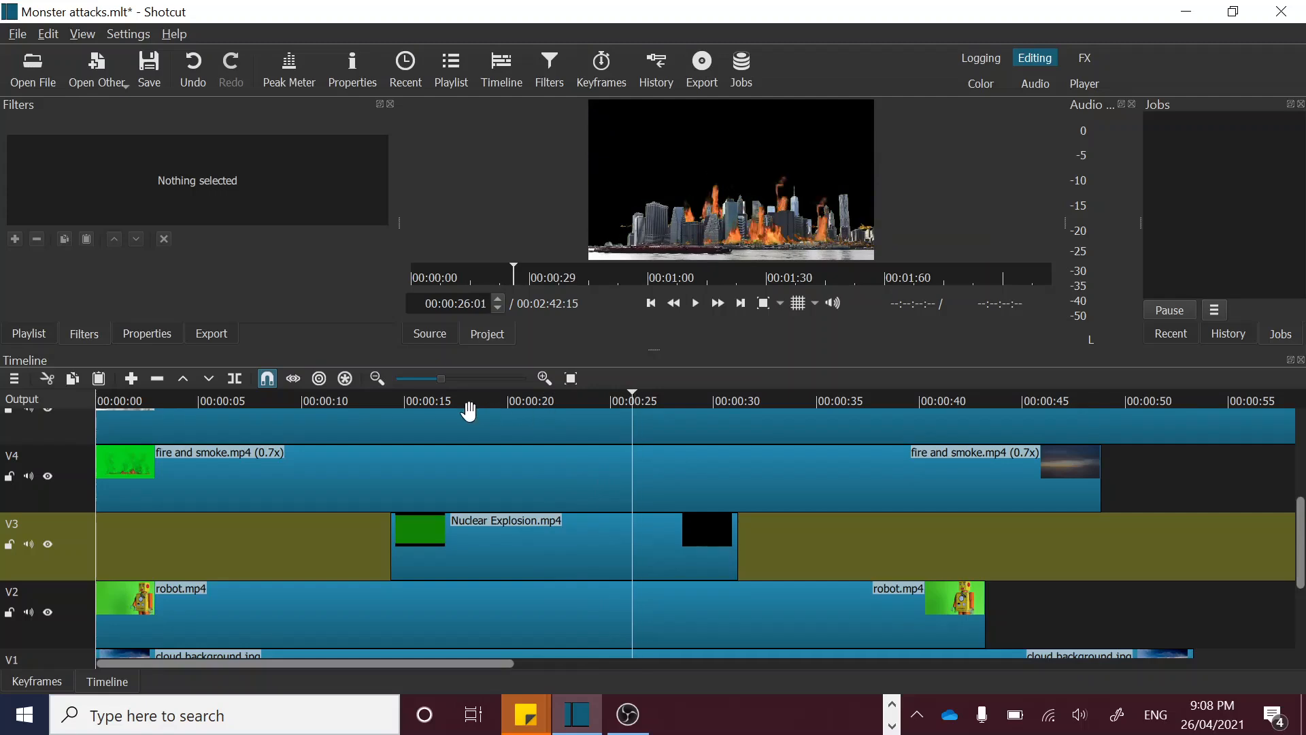
# - Step through the explosion from about 18 to 22.5 seconds to check its timing against the robot's fall
pyautogui.click(466, 396)
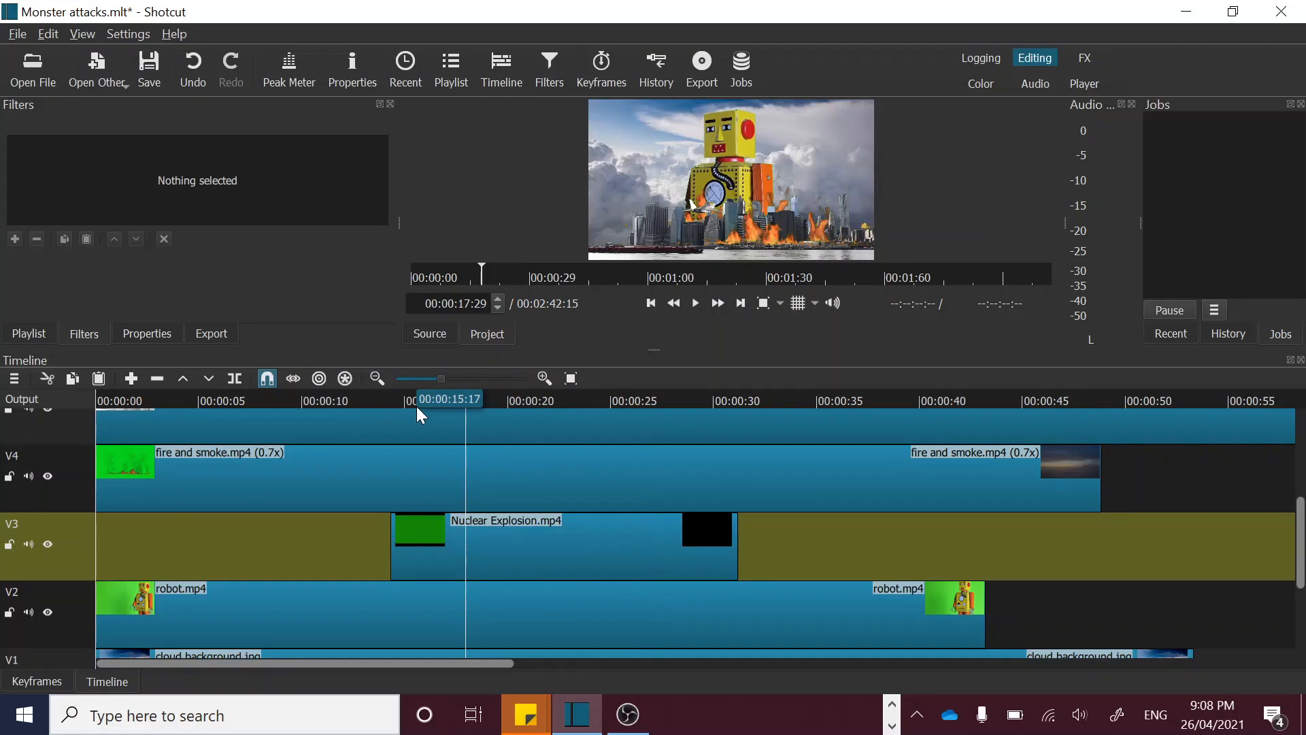
pyautogui.click(489, 403)
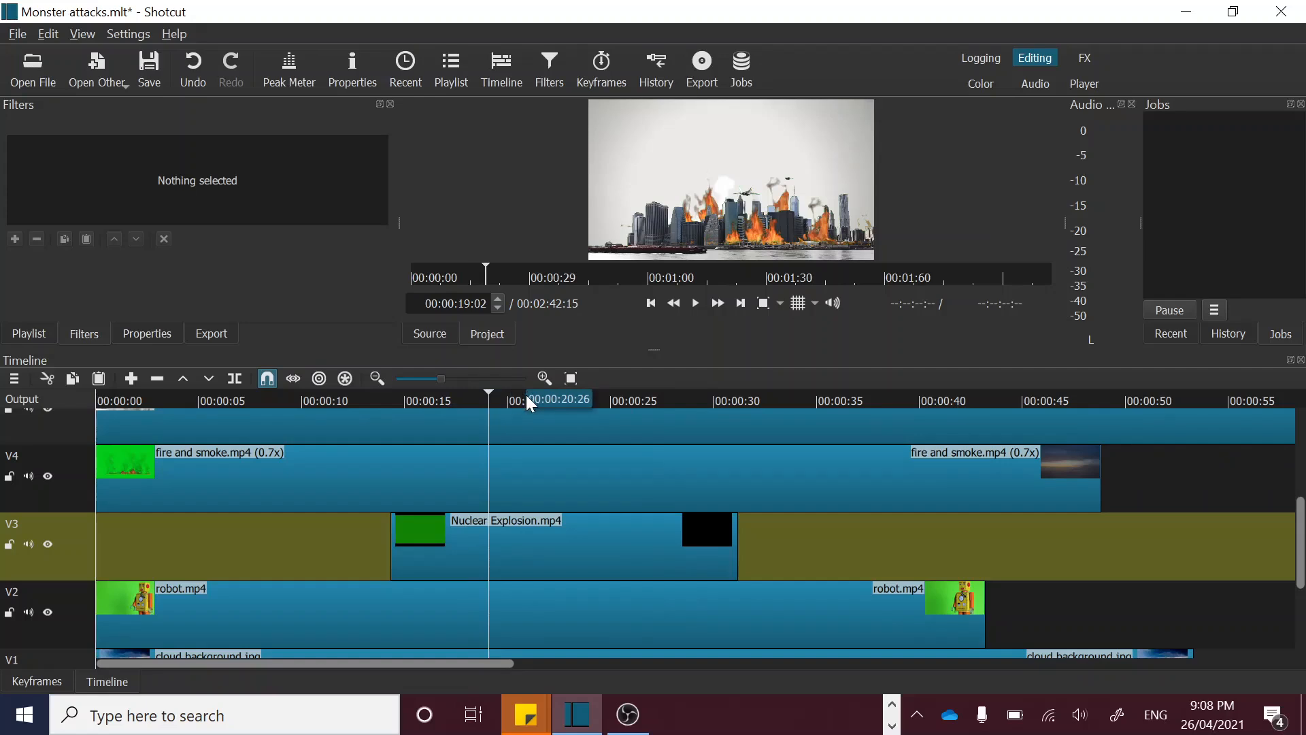
pyautogui.click(525, 395)
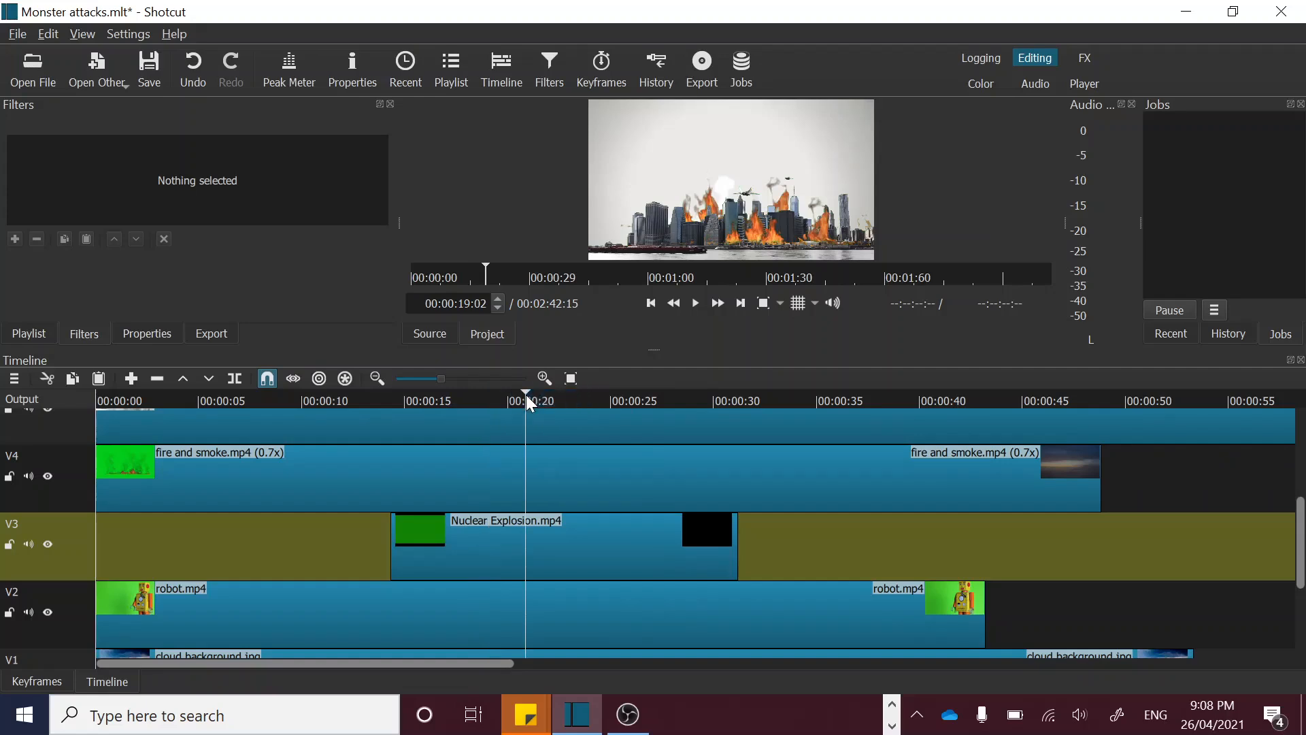
pyautogui.click(560, 402)
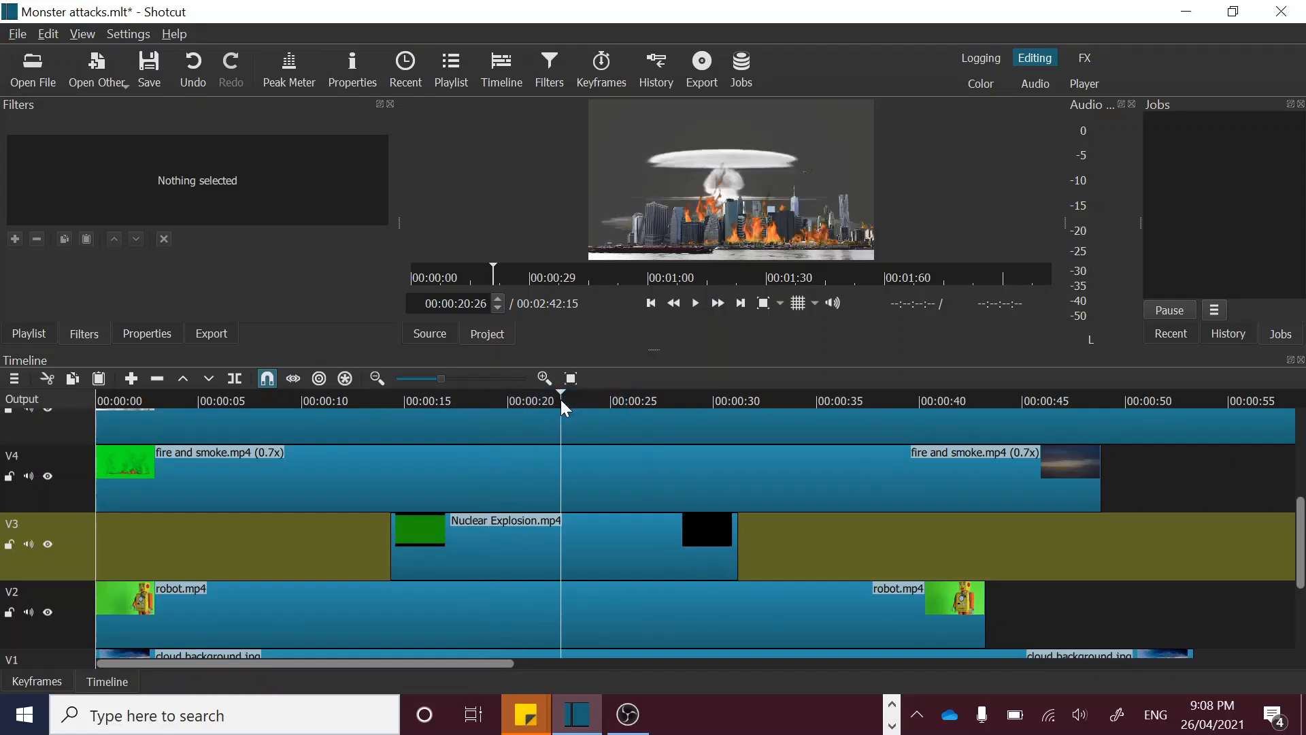
# - Check the end of the nuclear explosion from about 22.5 to 28 seconds
pyautogui.click(581, 400)
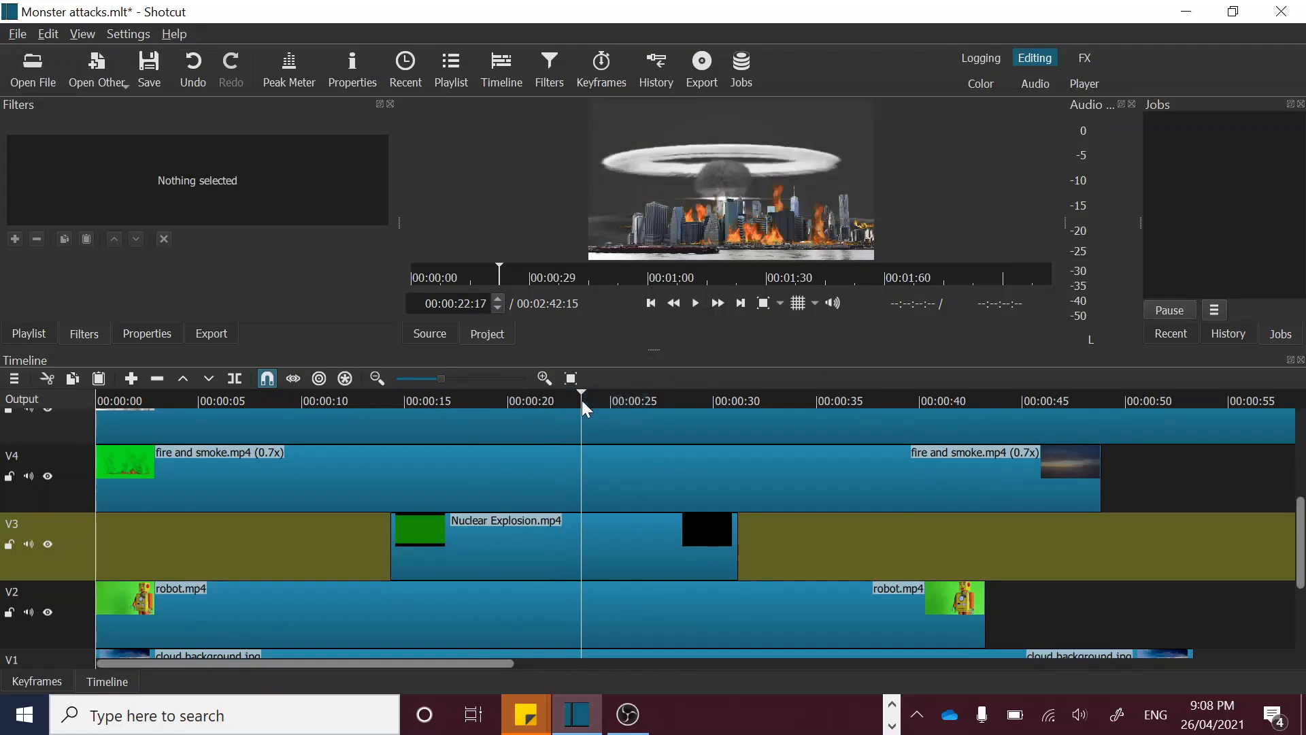
pyautogui.click(626, 396)
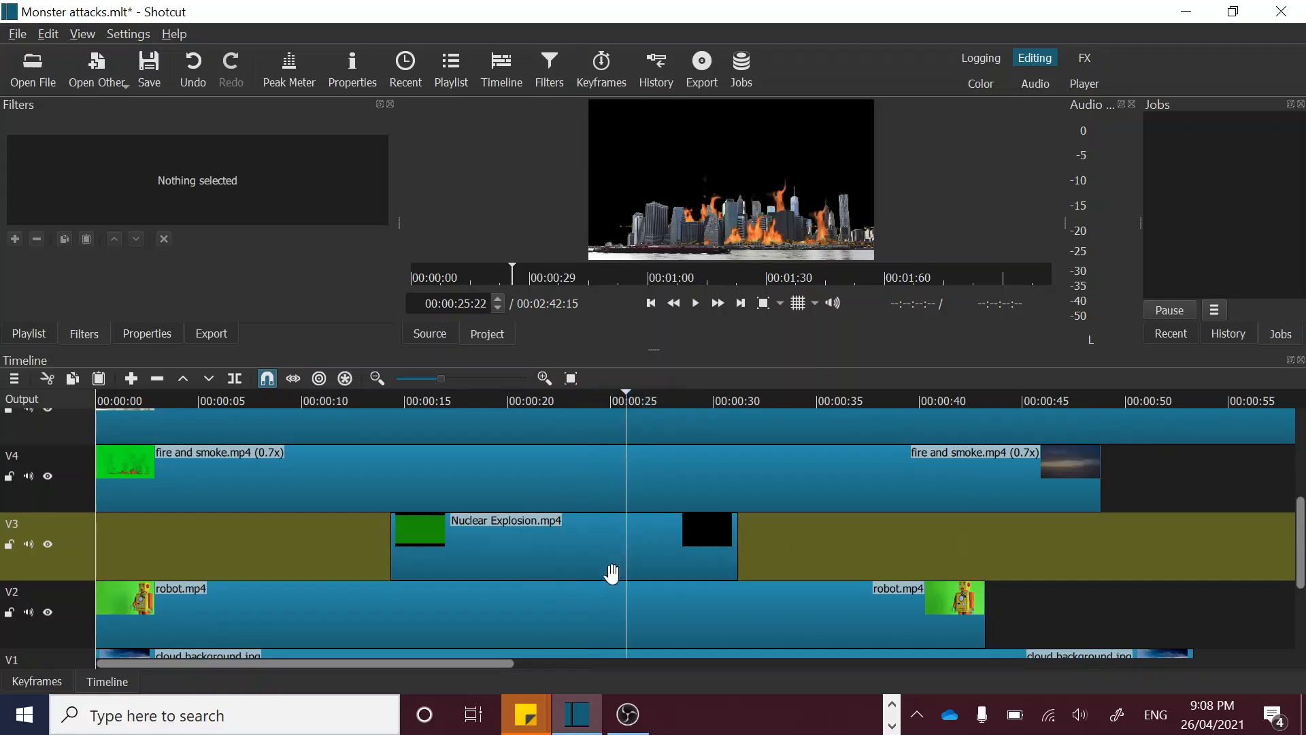
pyautogui.moveTo(1301, 548); pyautogui.dragTo(1301, 556)
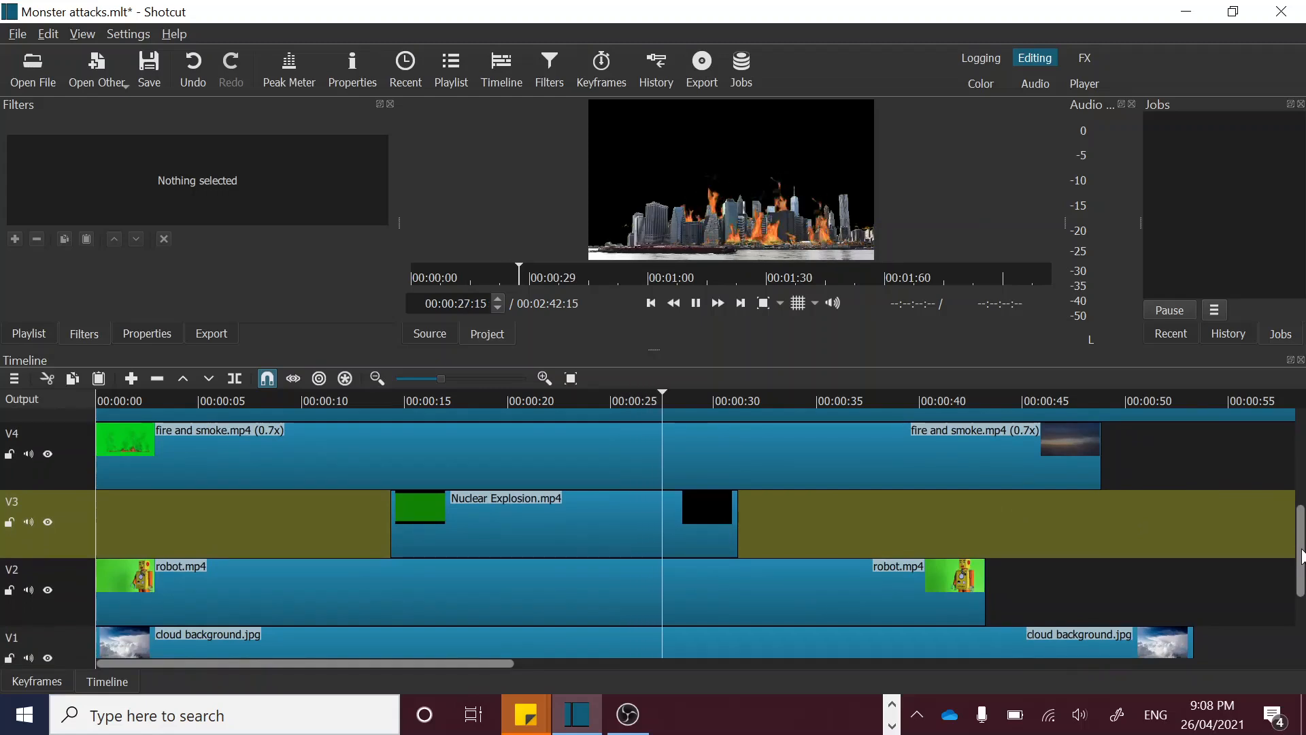
pyautogui.press('space')
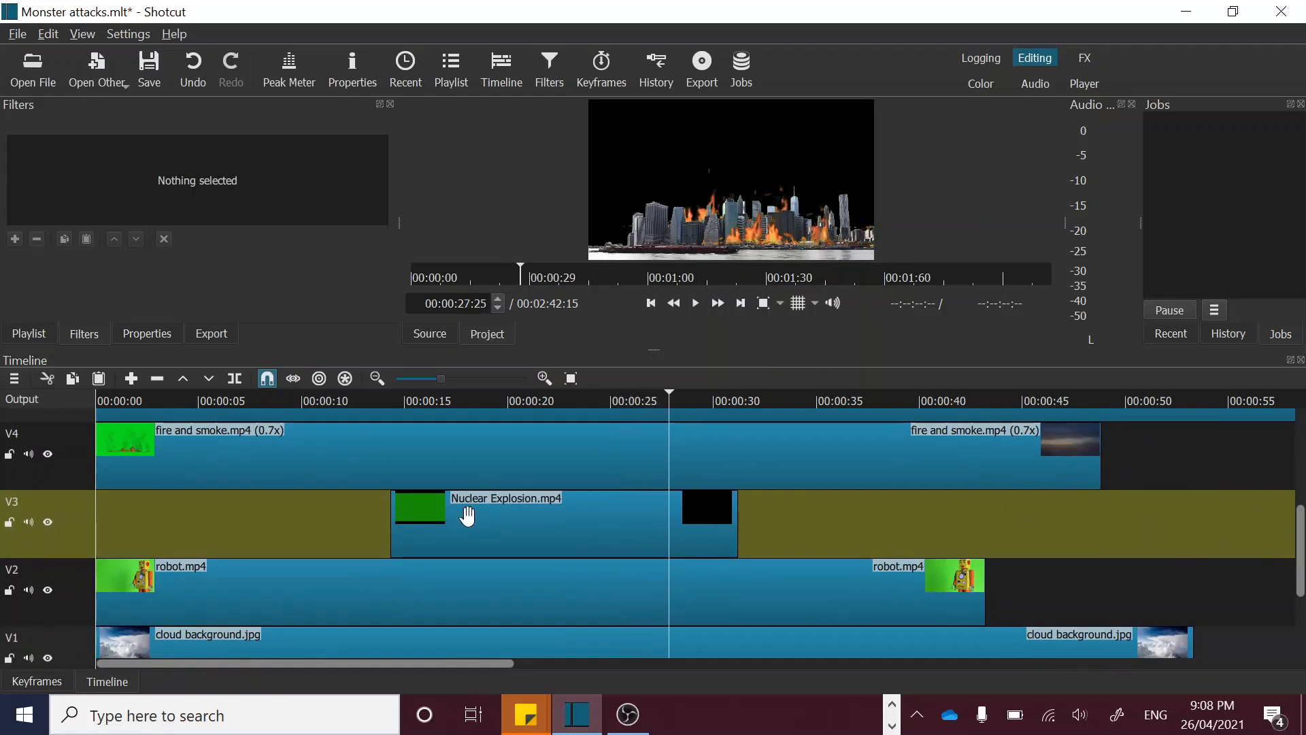
# - Move the Nuclear Explosion clip on V3 later to start at about 19.5 seconds and preview it from about 23.5 seconds
pyautogui.moveTo(603, 534); pyautogui.dragTo(706, 537)
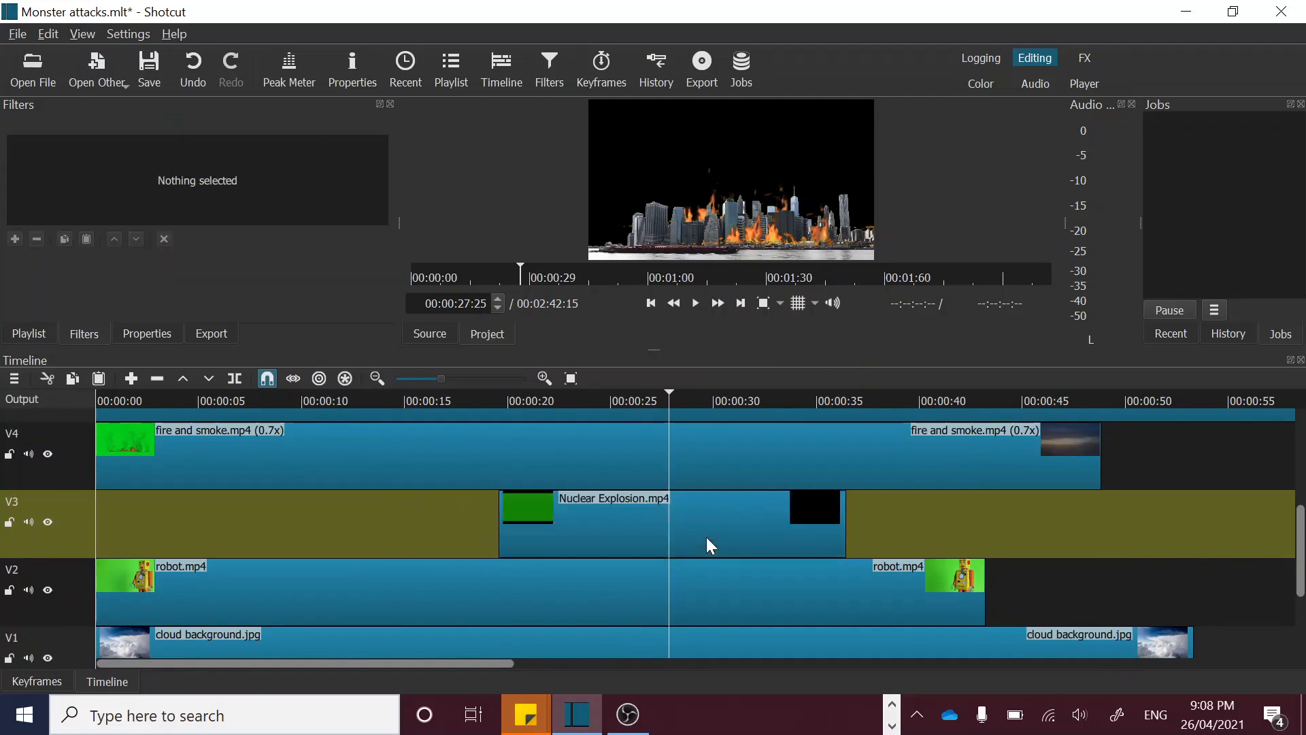
pyautogui.click(578, 399)
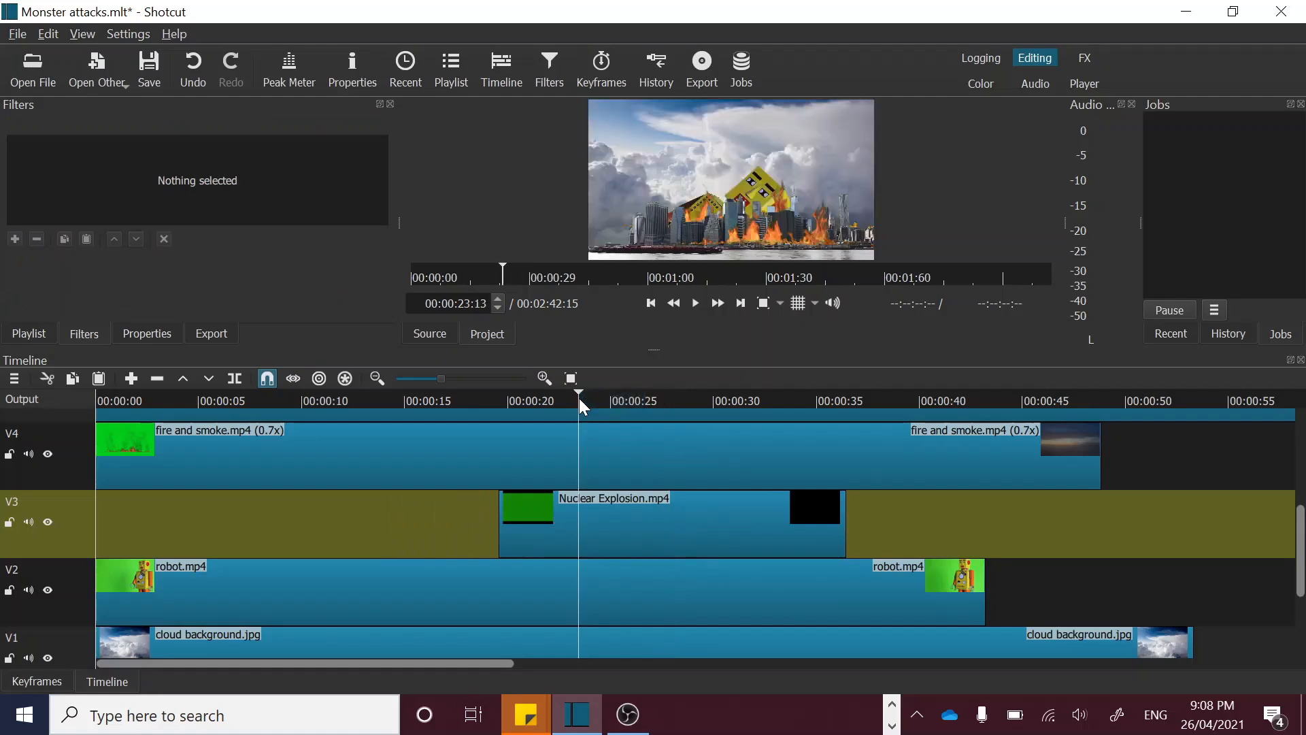
pyautogui.press('space')
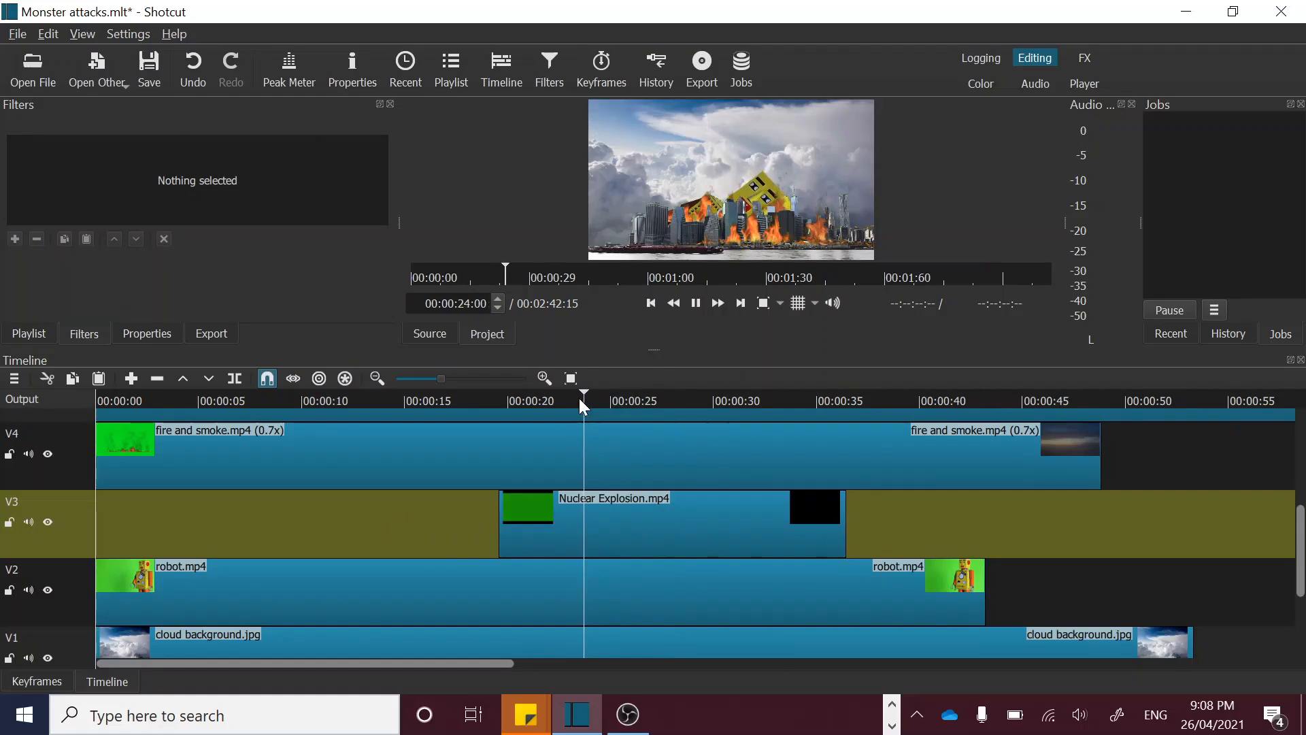
pyautogui.press('space')
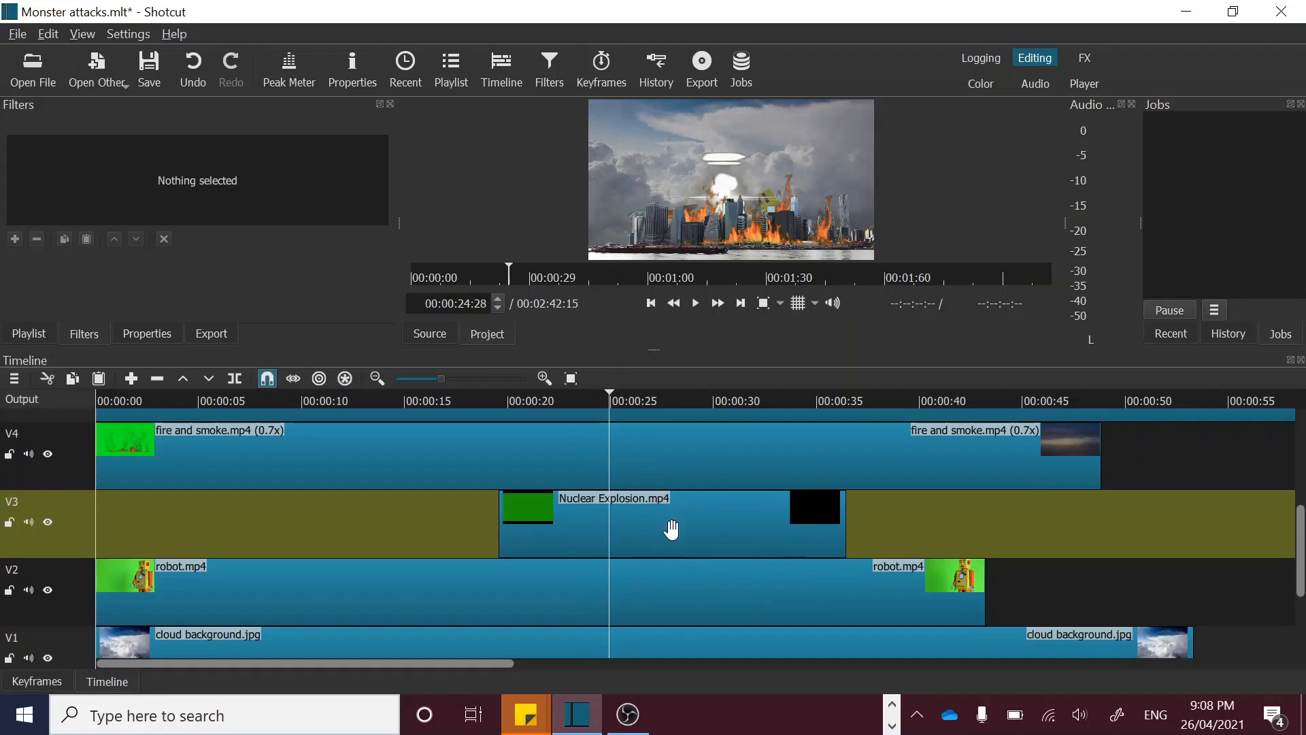
# - Move the Nuclear Explosion clip about 3 seconds earlier to start at about 16.5 seconds and preview the robot's fall from about 18 seconds
pyautogui.click(608, 533)
pyautogui.moveTo(610, 533); pyautogui.dragTo(556, 532)
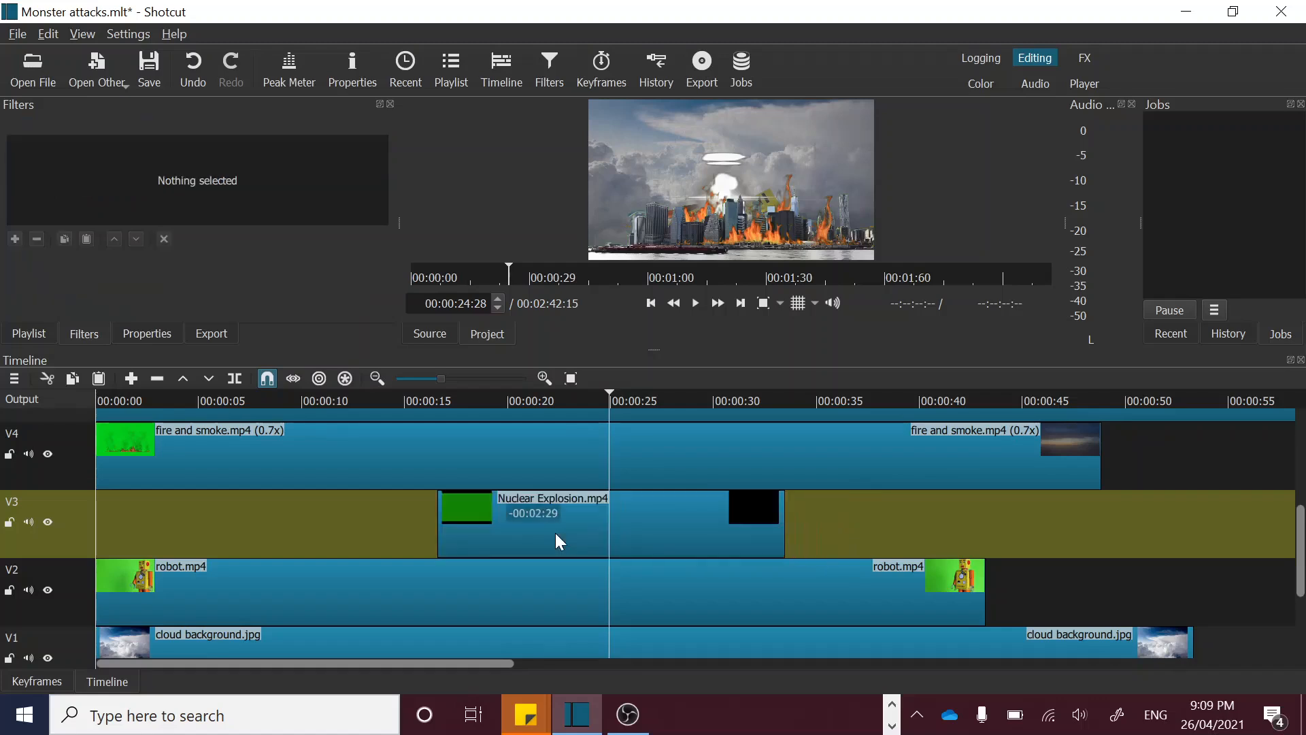
pyautogui.click(562, 406)
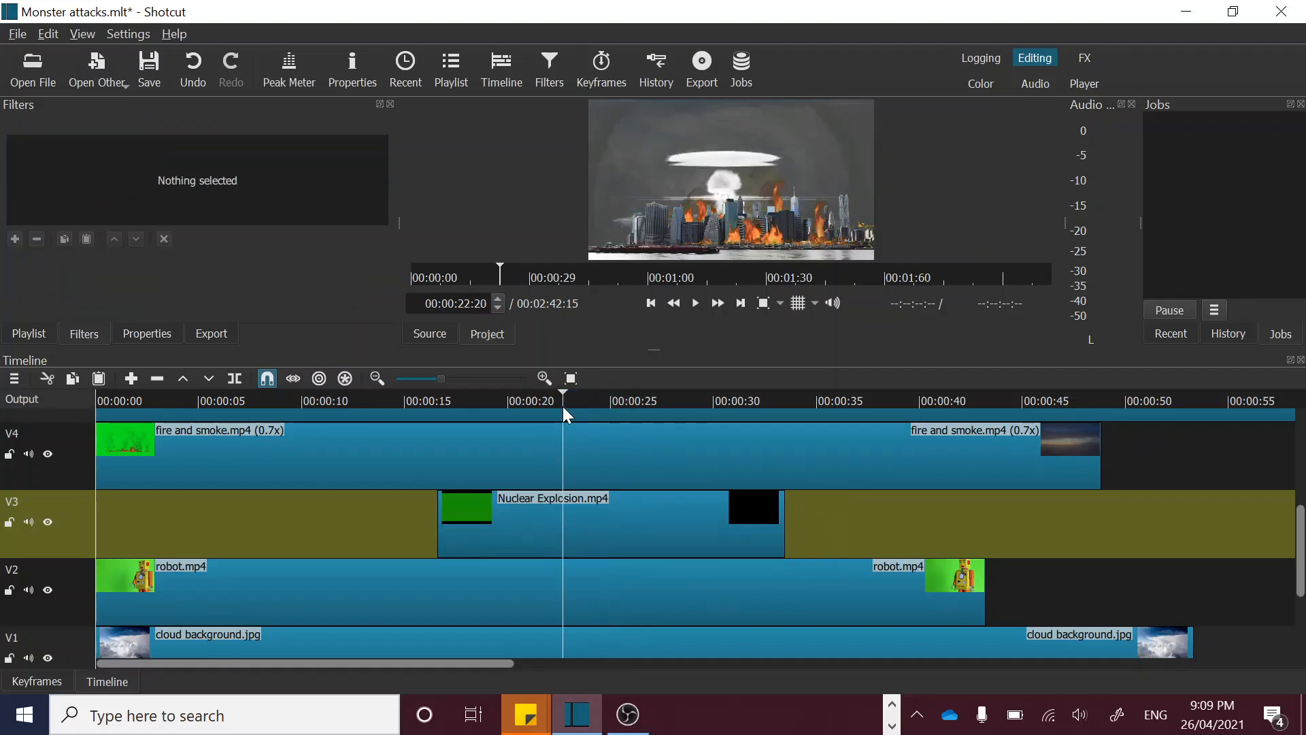
pyautogui.press('space')
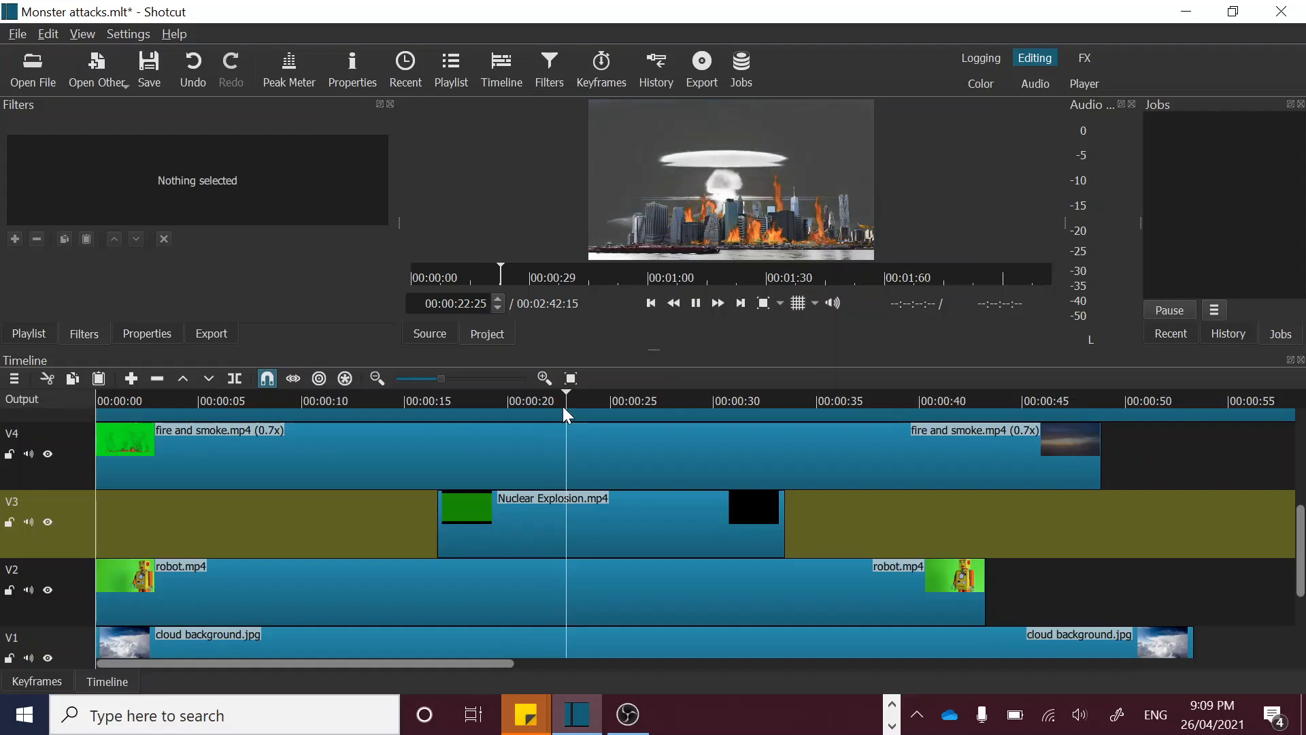
pyautogui.press('space')
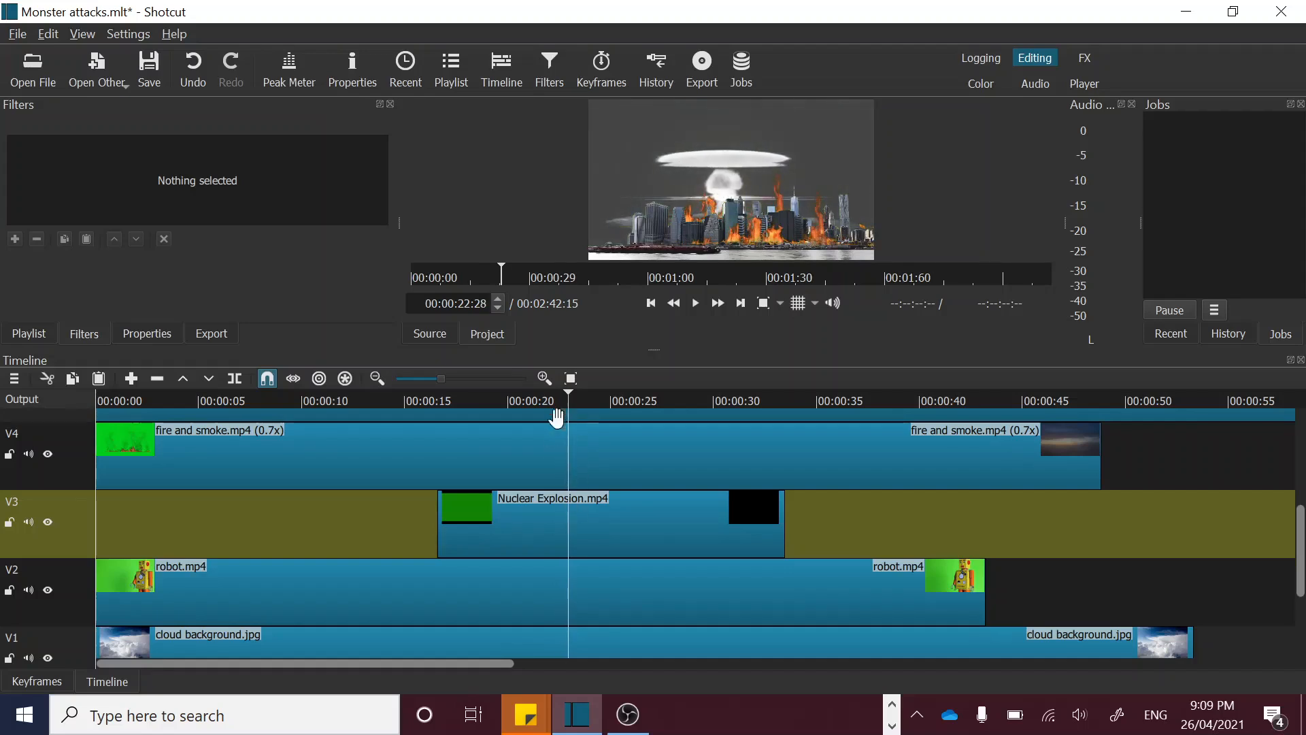
pyautogui.click(465, 403)
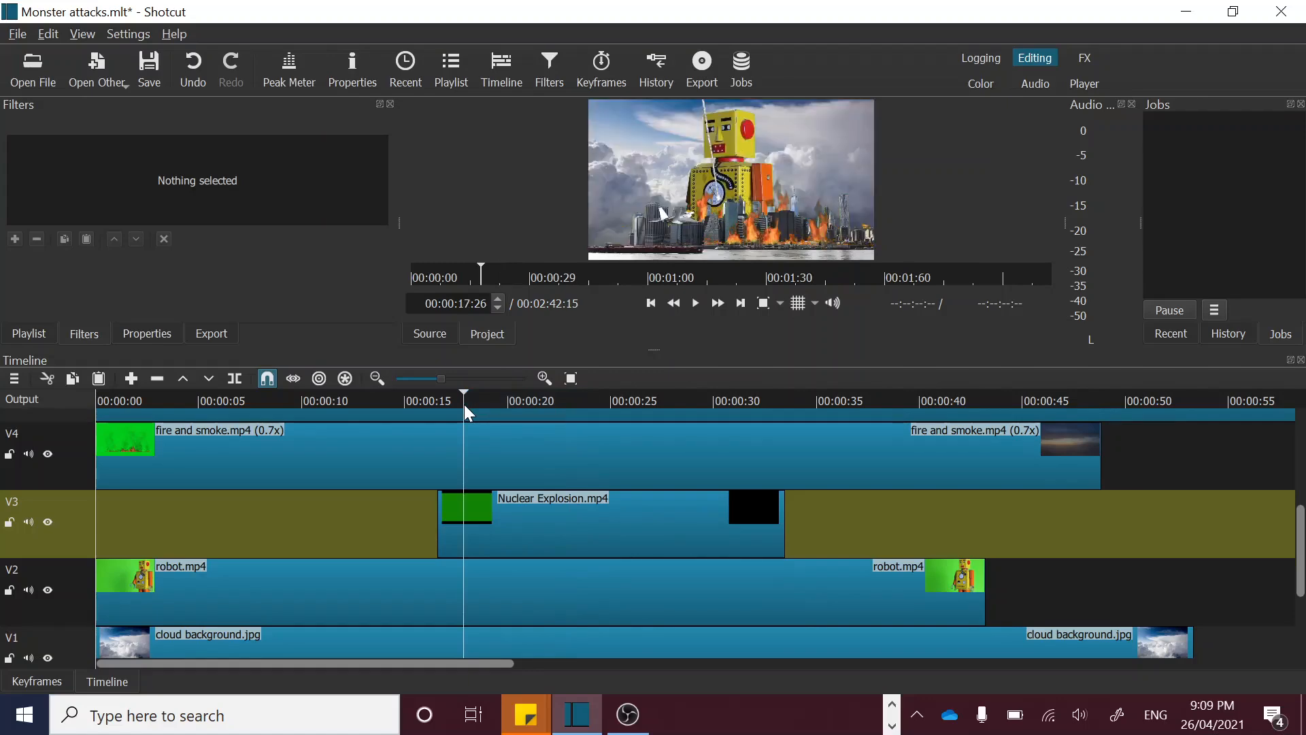
pyautogui.press('space')
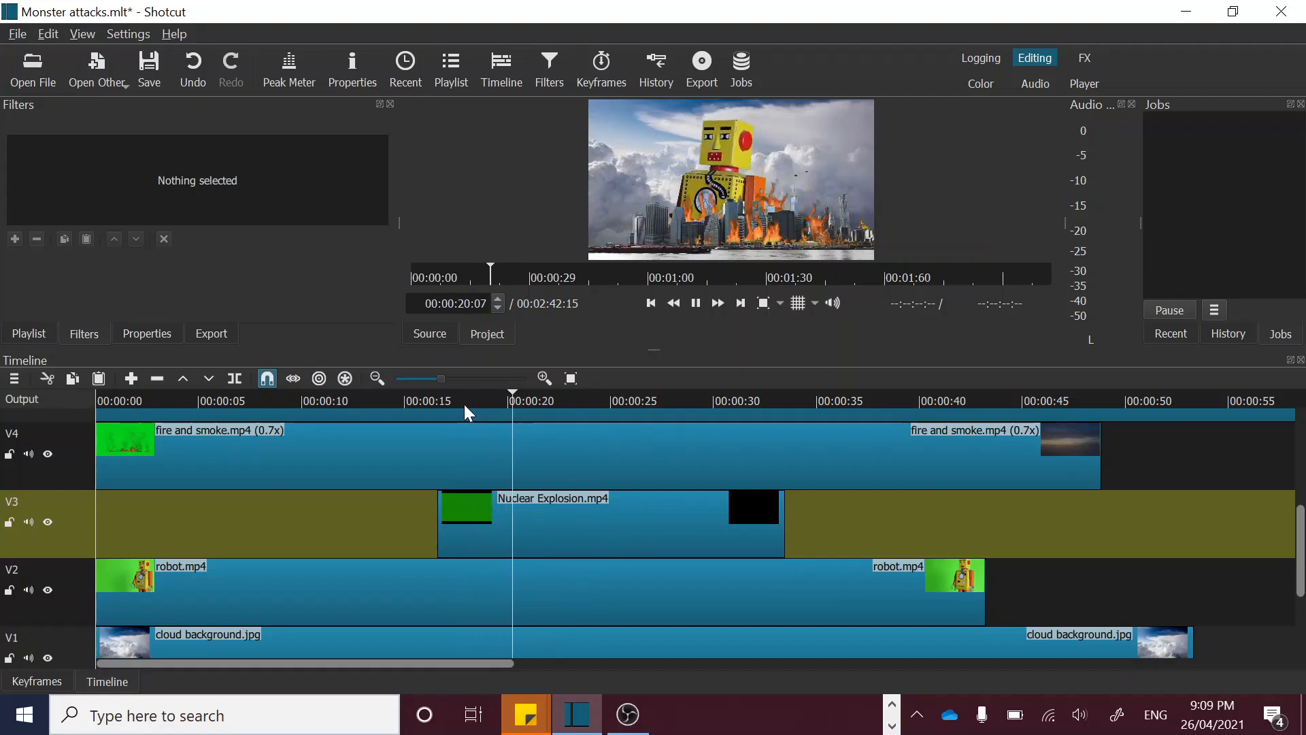
pyautogui.press('space')
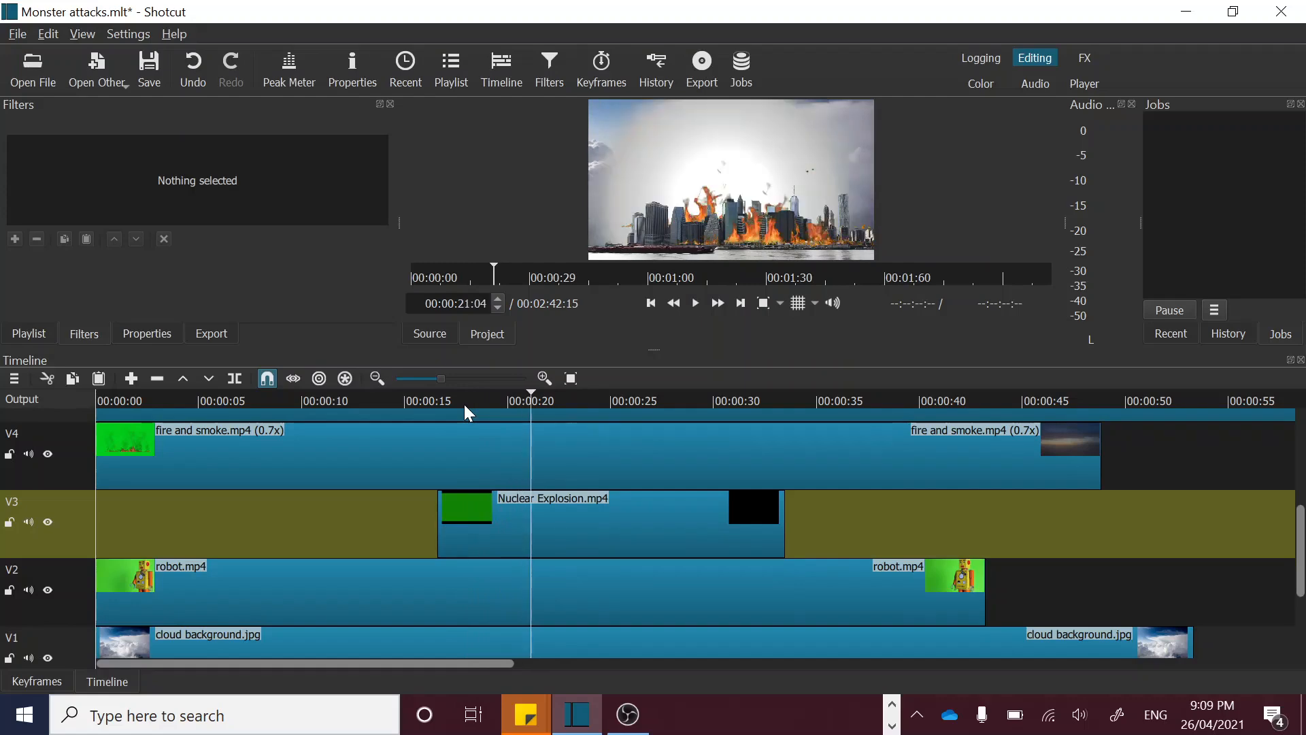
# - Nudge the Nuclear Explosion clip earlier to start at about 16 seconds and replay the fall up to about 21 seconds
pyautogui.click(482, 547)
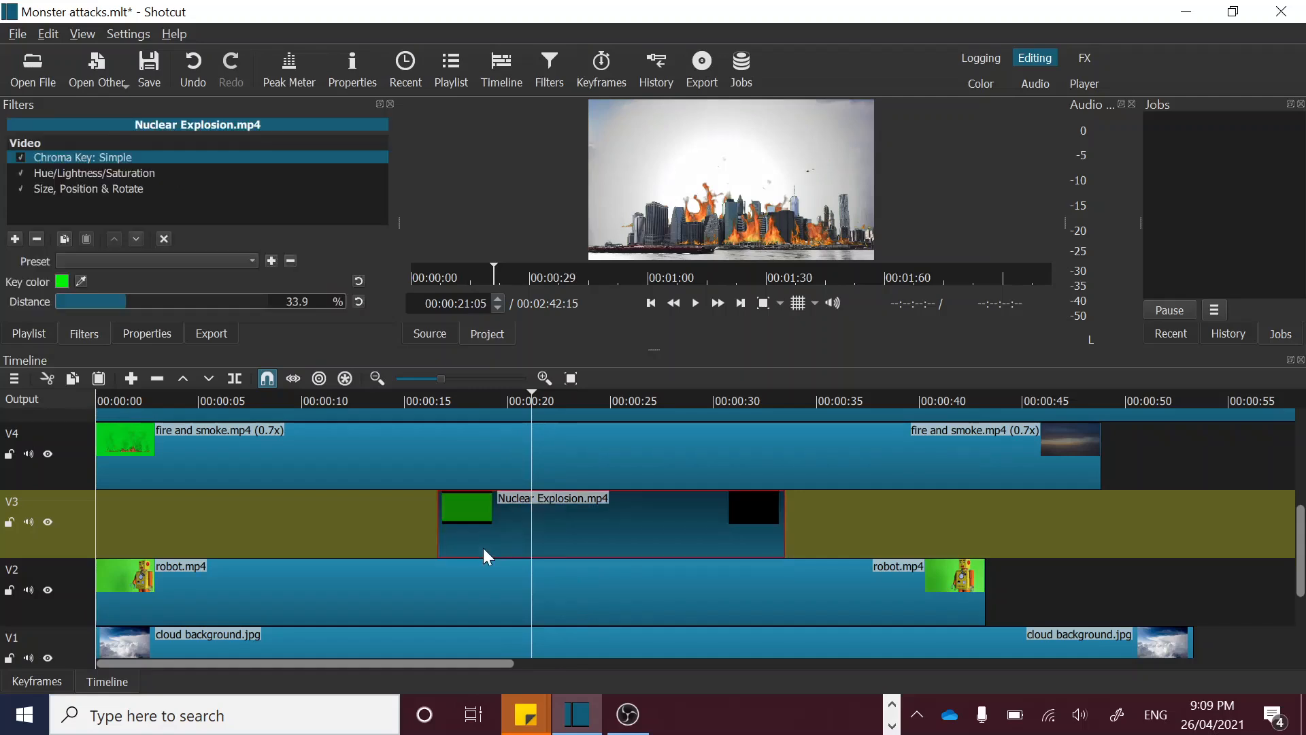
pyautogui.moveTo(474, 548); pyautogui.dragTo(463, 549)
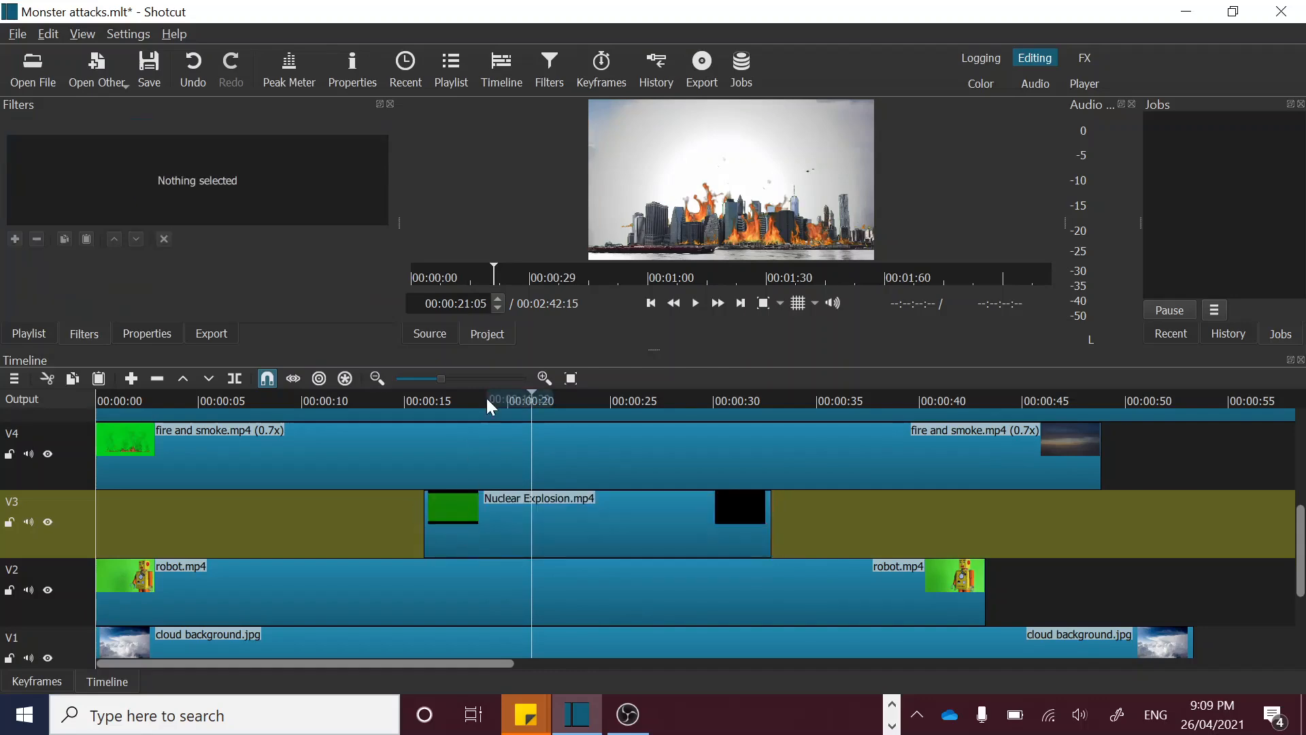
pyautogui.click(461, 400)
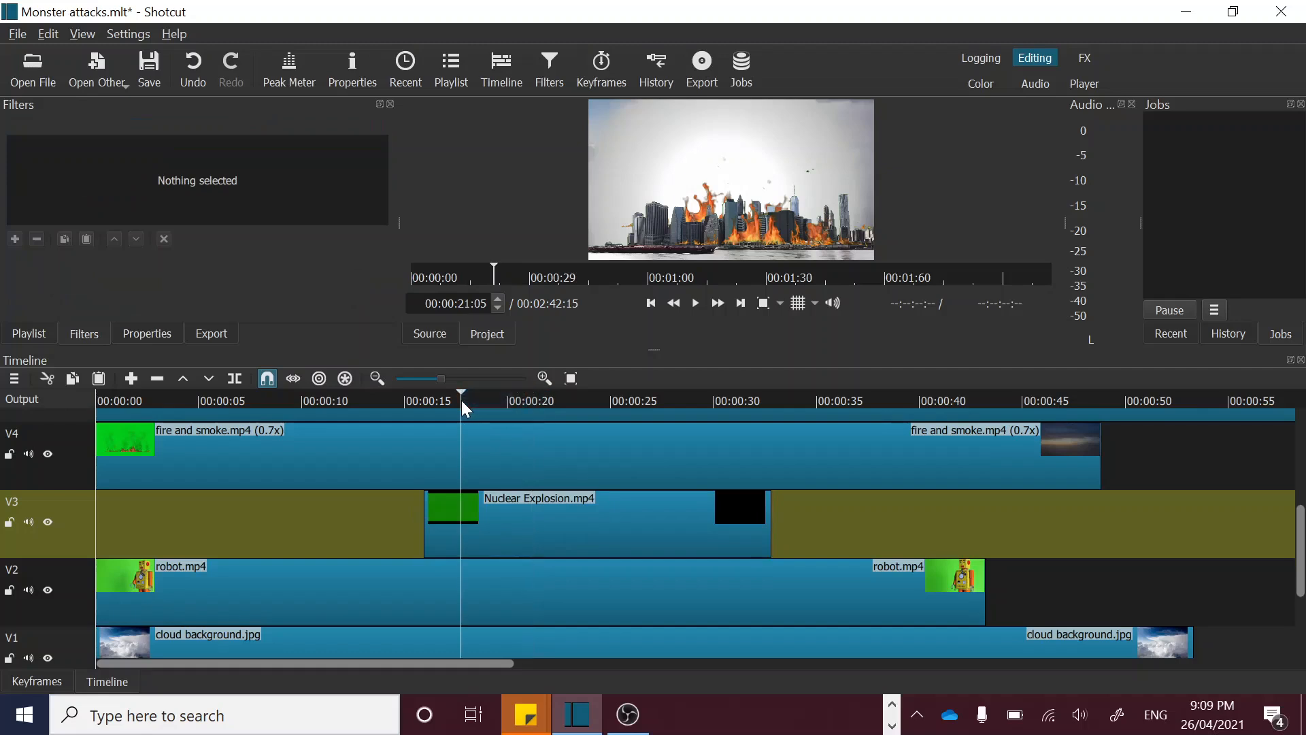
pyautogui.press('space')
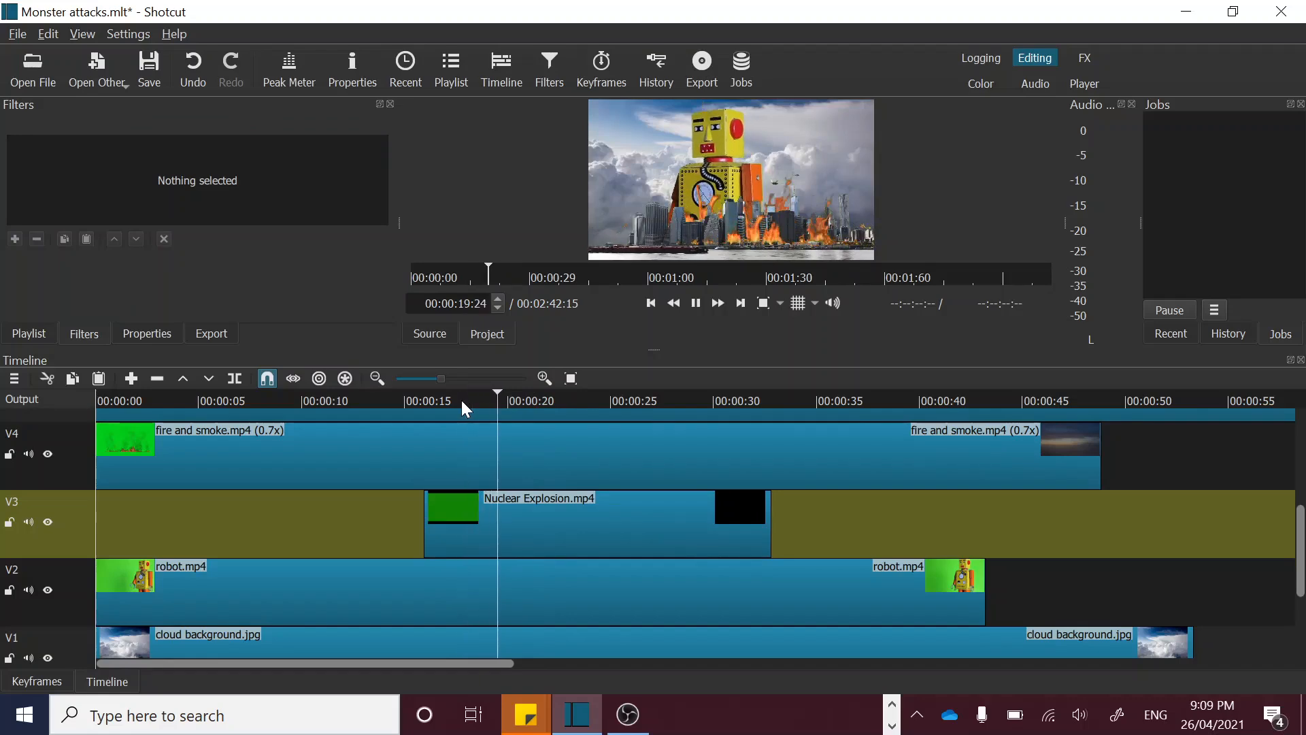
pyautogui.press('space')
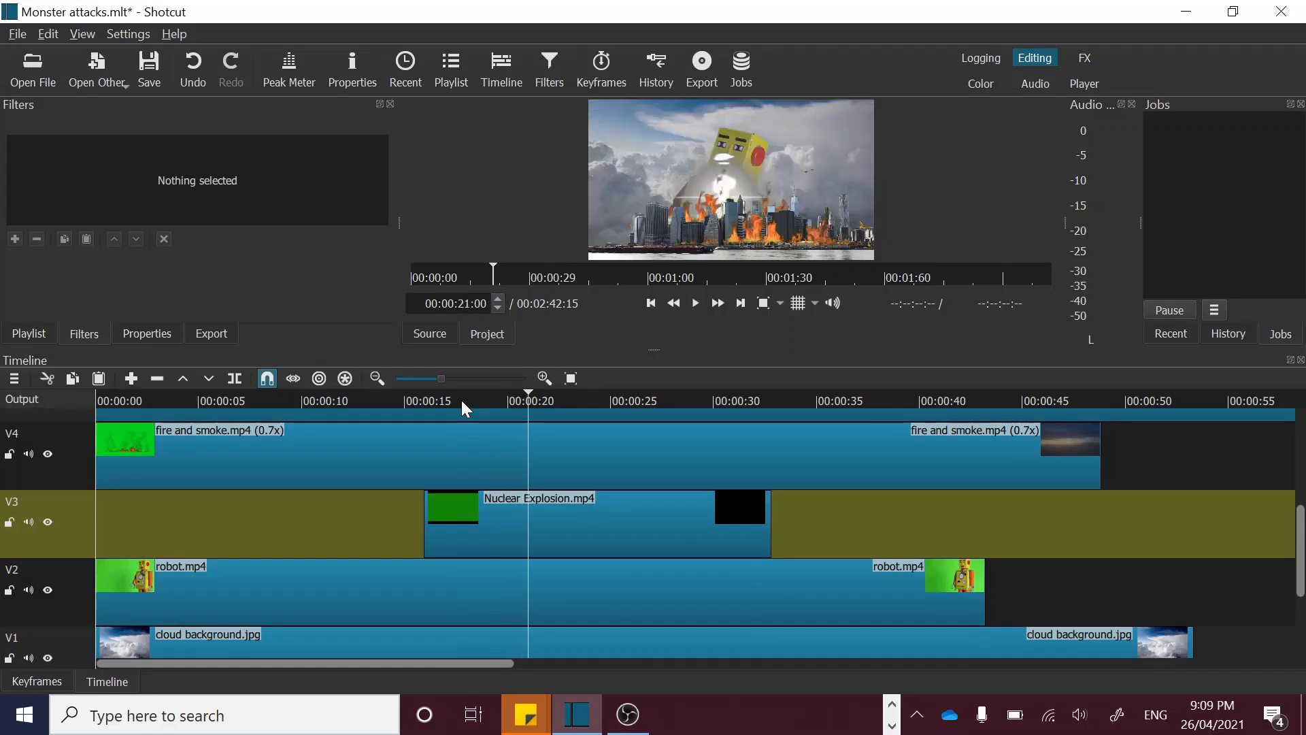
# - Shift the Nuclear Explosion clip on V3 earlier to start at about 14.5 seconds and preview the scene from about 19.5 seconds
pyautogui.moveTo(476, 546); pyautogui.dragTo(461, 554)
pyautogui.moveTo(454, 547); pyautogui.dragTo(444, 547)
pyautogui.click(500, 403)
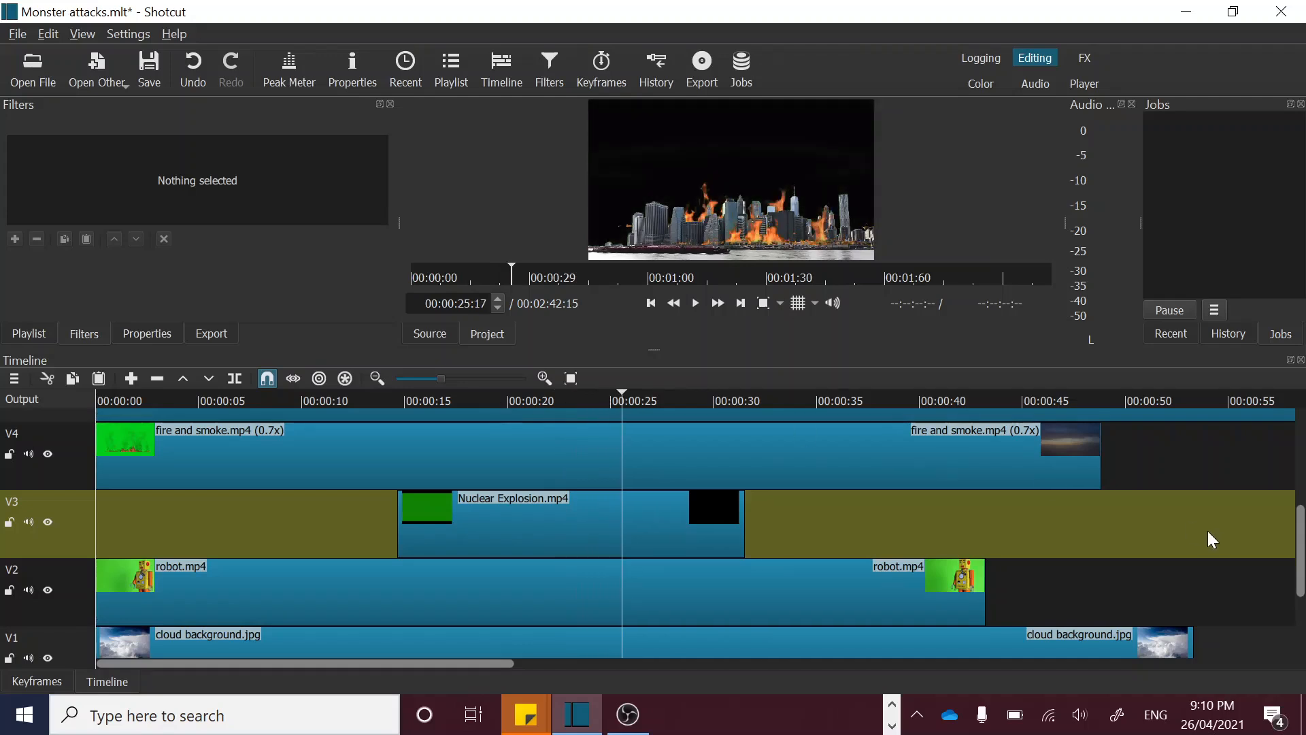
# - Play the explosion's ending, and trim robot.mp4 on V2 and cloud background.jpg on V1 to end at about 32.5 seconds
pyautogui.moveTo(1301, 554)
pyautogui.mouseDown()
pyautogui.moveTo(1301, 604)
pyautogui.moveTo(1301, 495)
pyautogui.moveTo(1301, 572)
pyautogui.mouseUp()
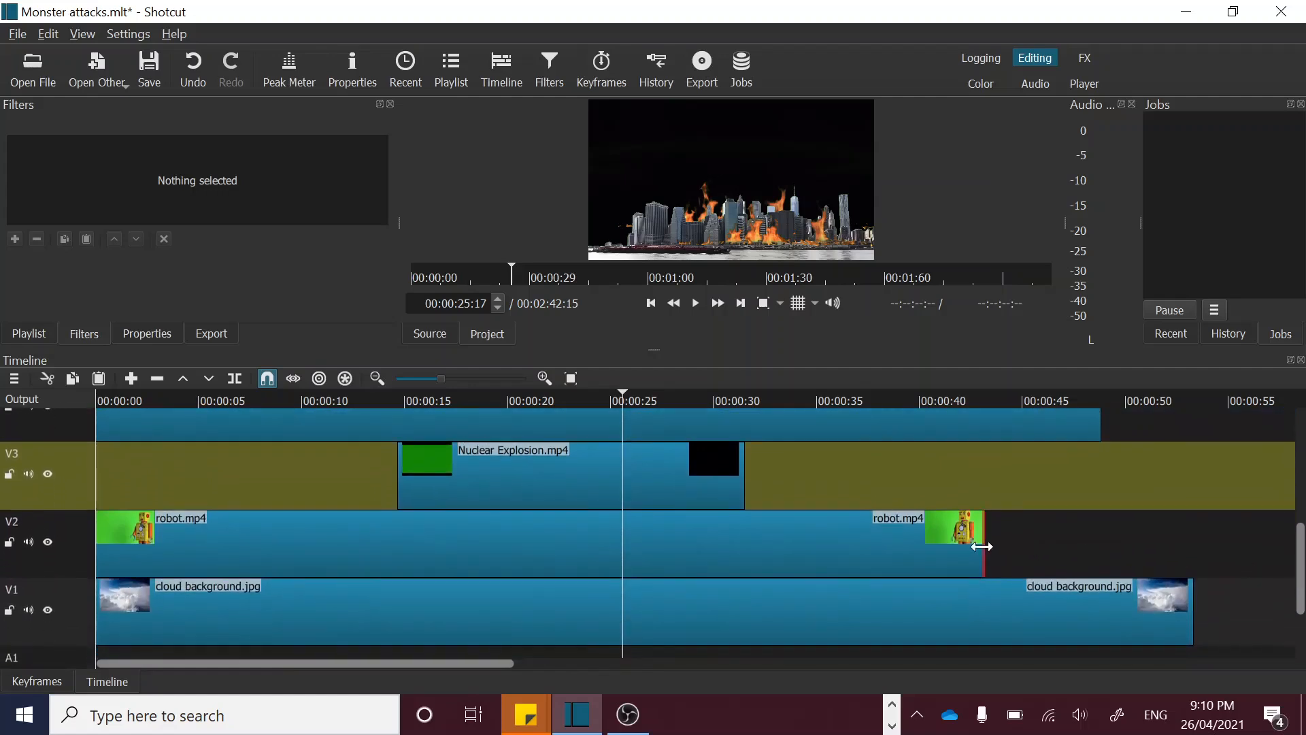
pyautogui.click(622, 389)
pyautogui.press('space')
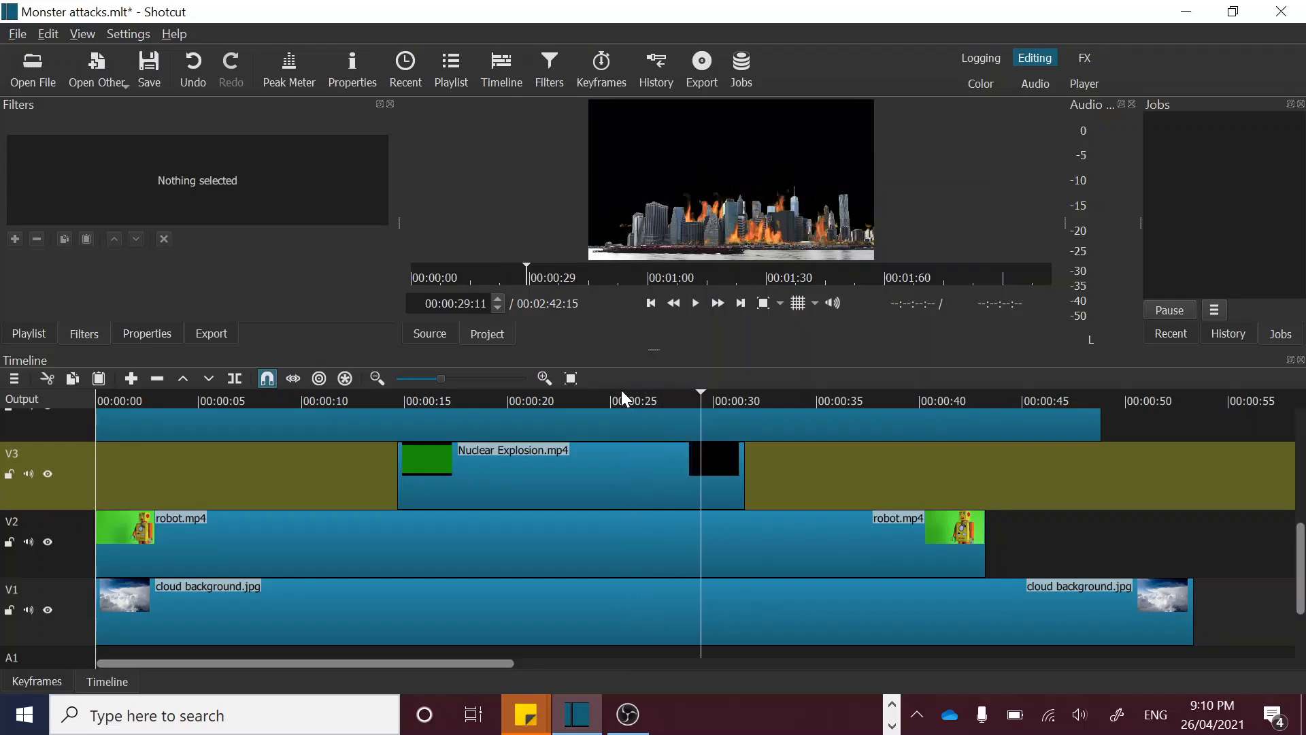
pyautogui.press('space')
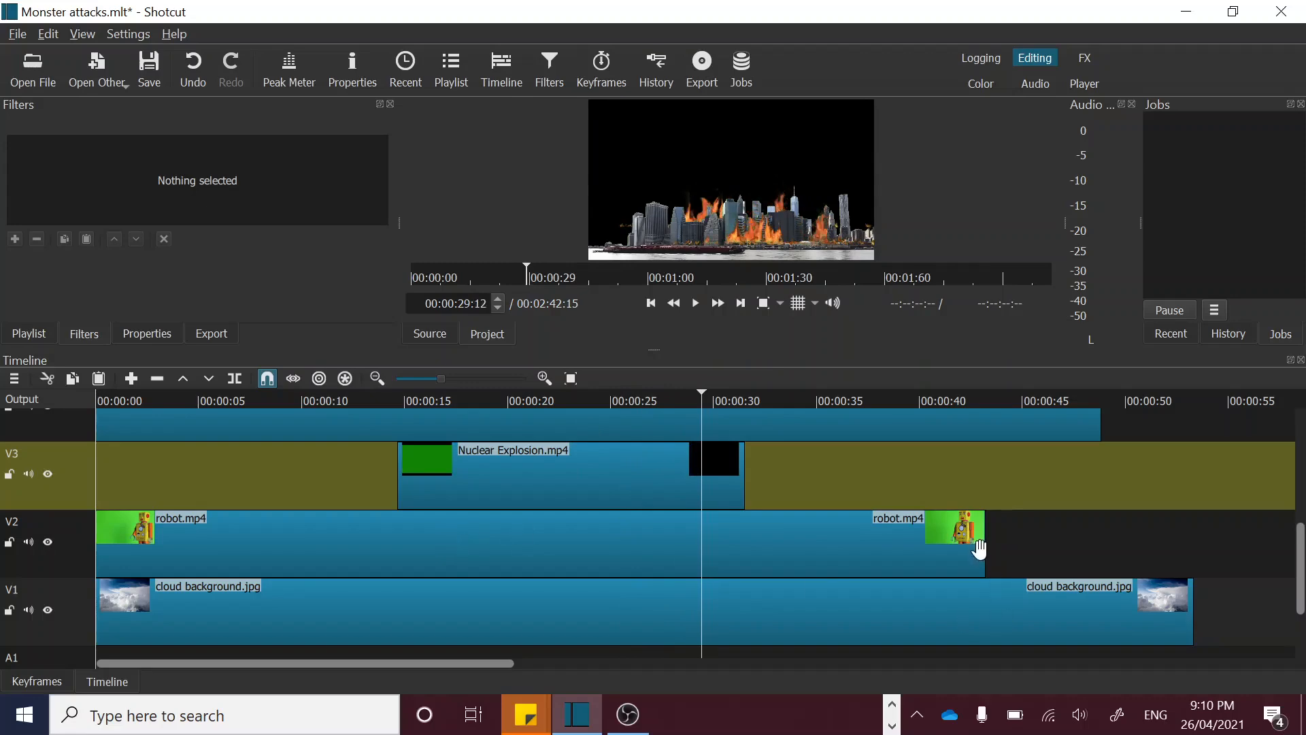
pyautogui.moveTo(984, 550); pyautogui.dragTo(760, 546)
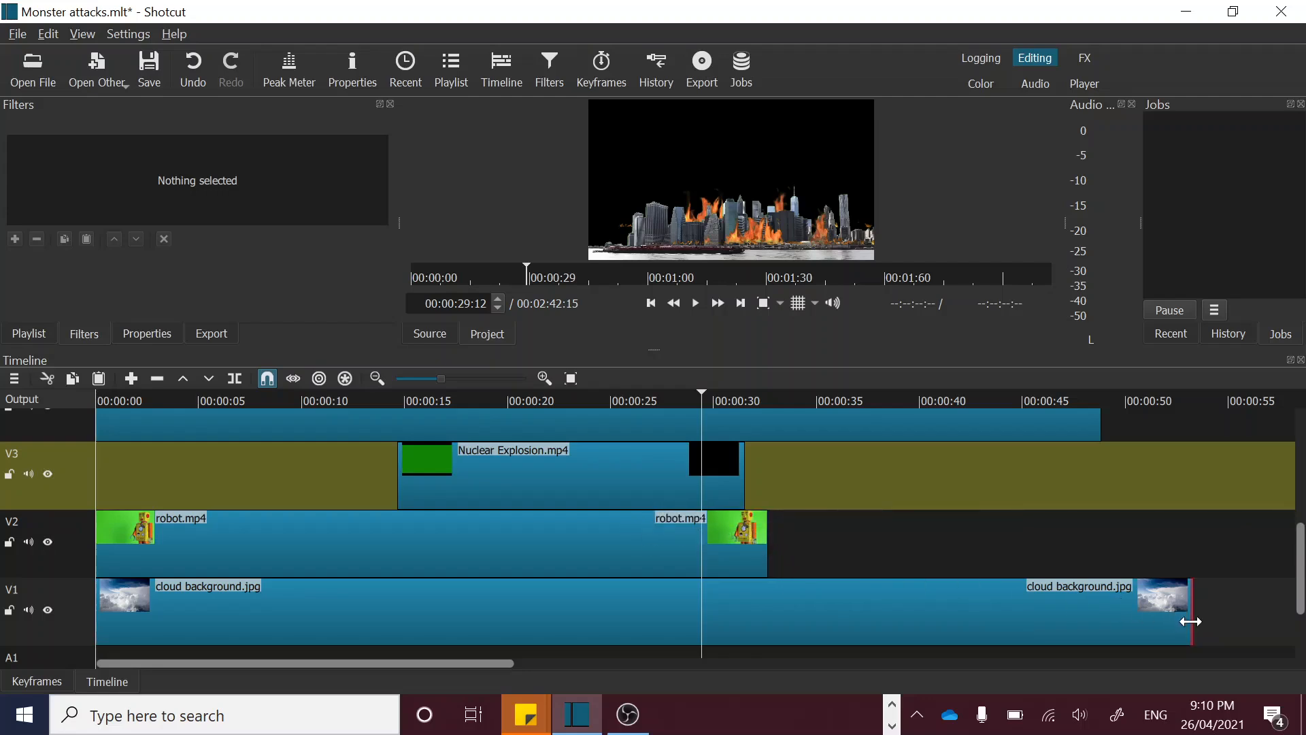
pyautogui.moveTo(1192, 621); pyautogui.dragTo(751, 628)
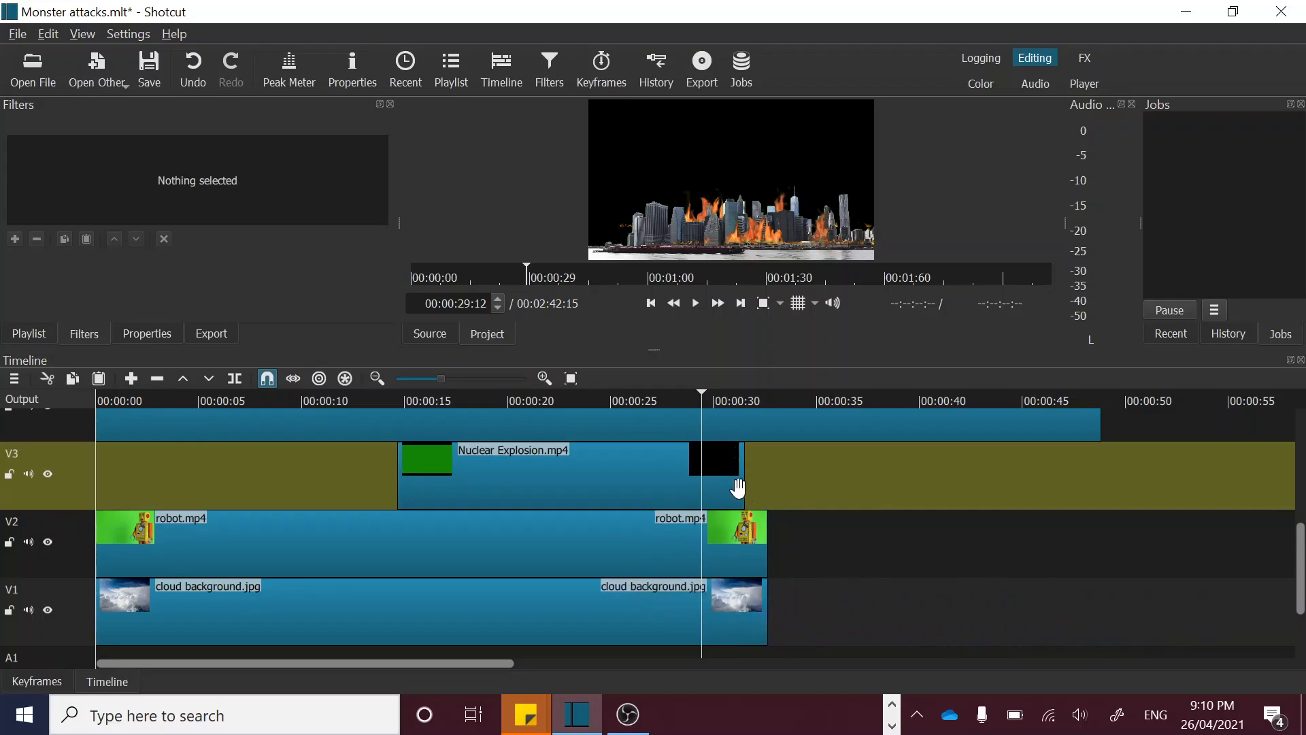
# - Trim the end of the fire and smoke.mp4 clip on V4 to about 33 seconds
pyautogui.click(610, 482)
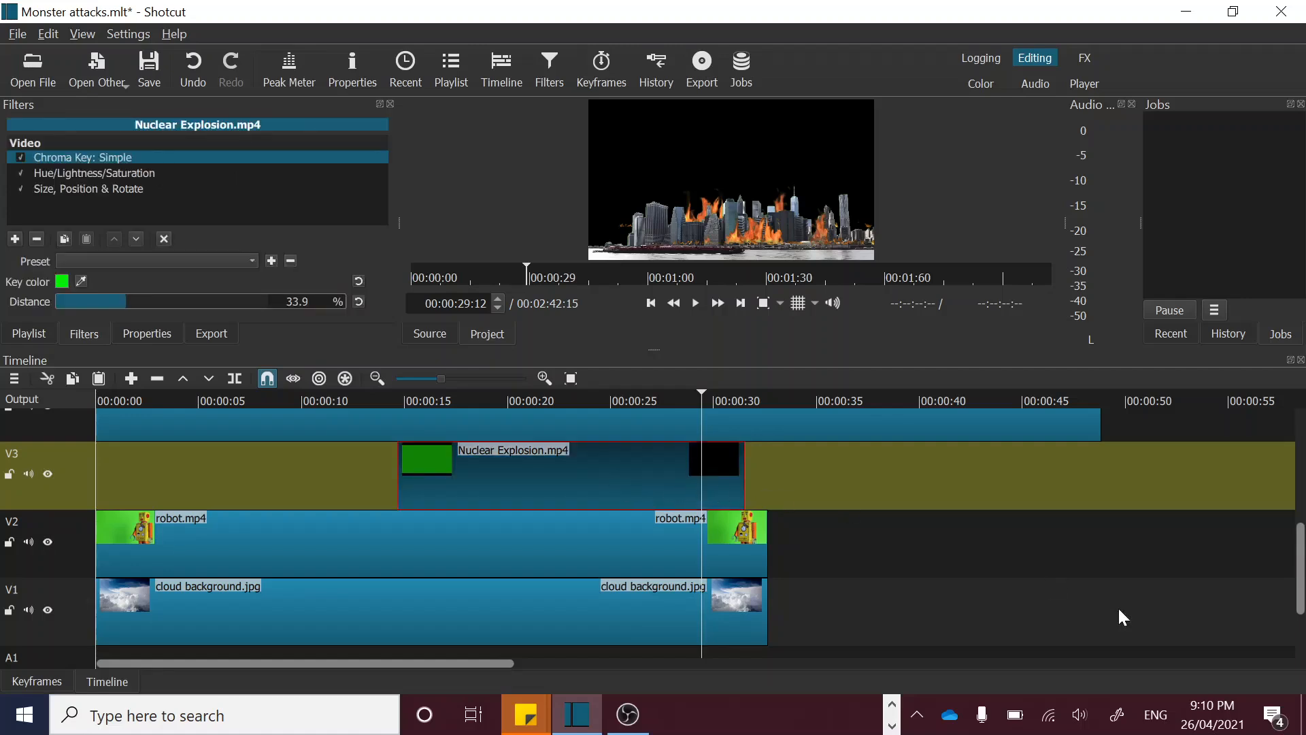
pyautogui.moveTo(1299, 577); pyautogui.dragTo(1298, 524)
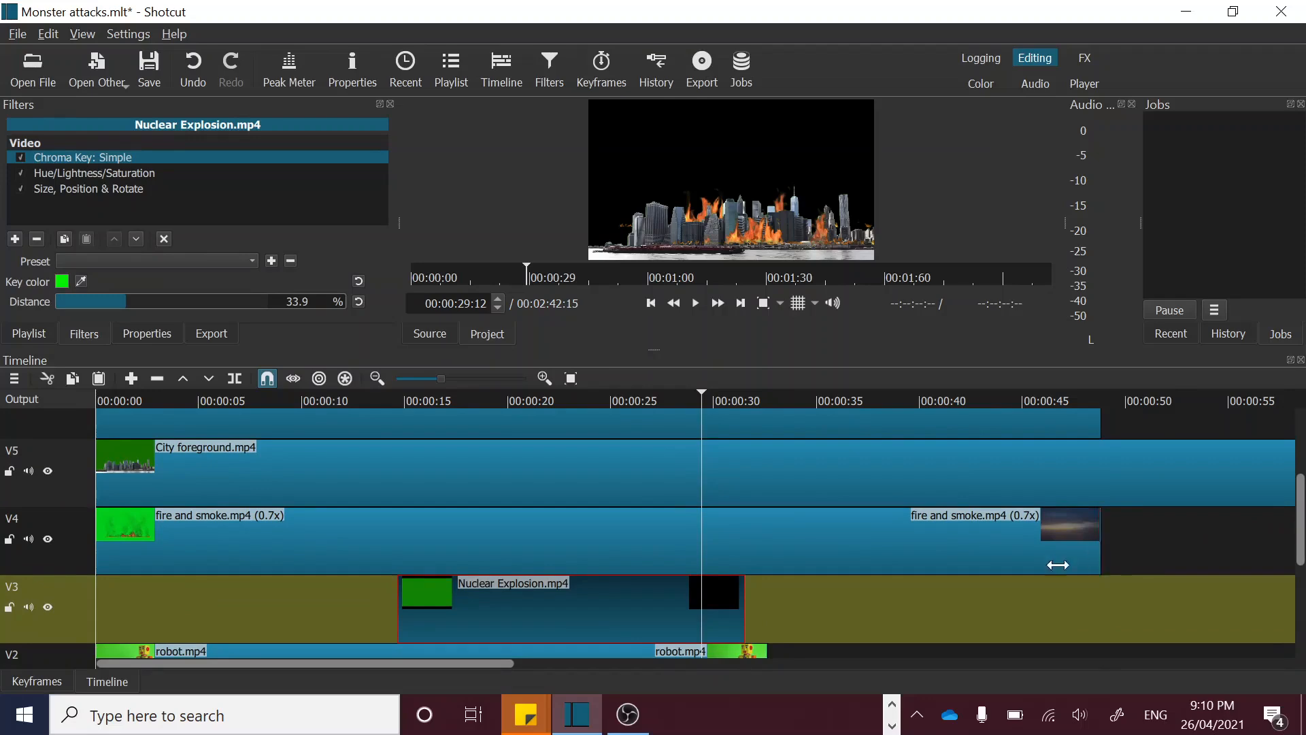
pyautogui.moveTo(1057, 565); pyautogui.dragTo(761, 571)
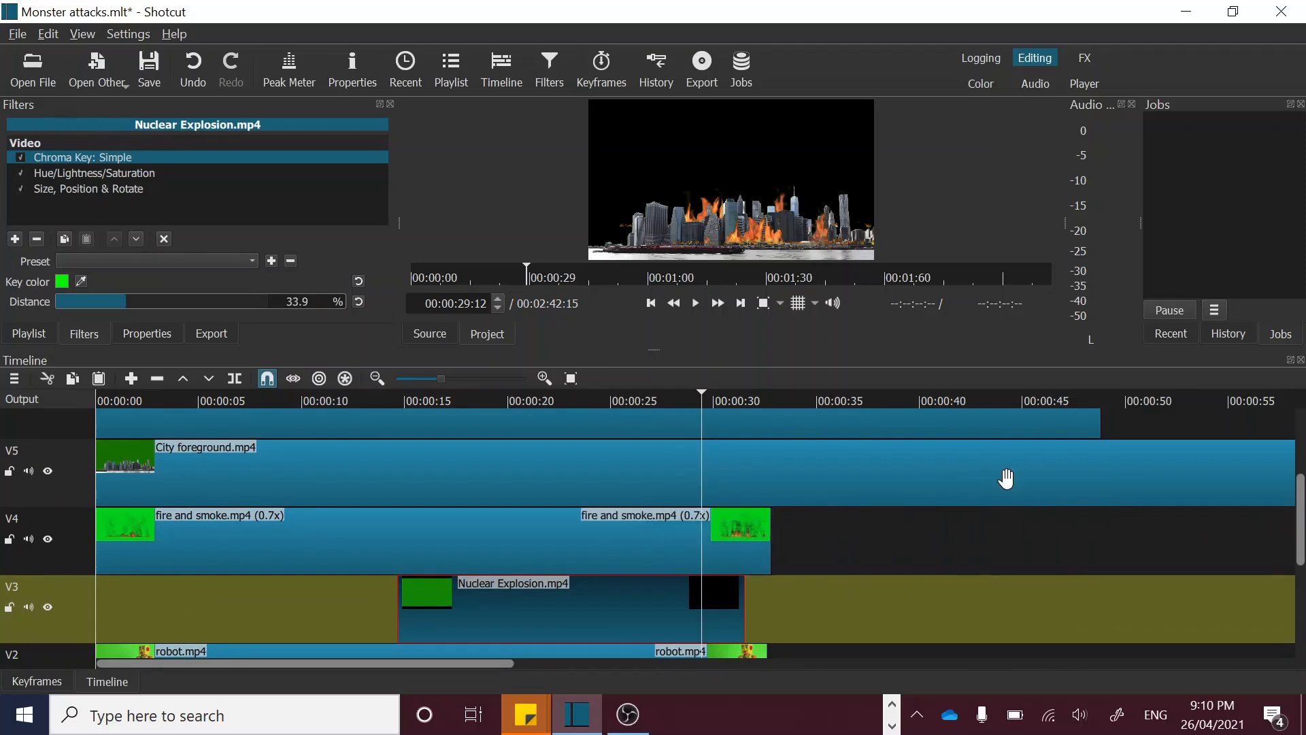
# - Split City foreground.mp4 on V5 at 00:00:33:28 and delete the part after the cut
pyautogui.click(1007, 479)
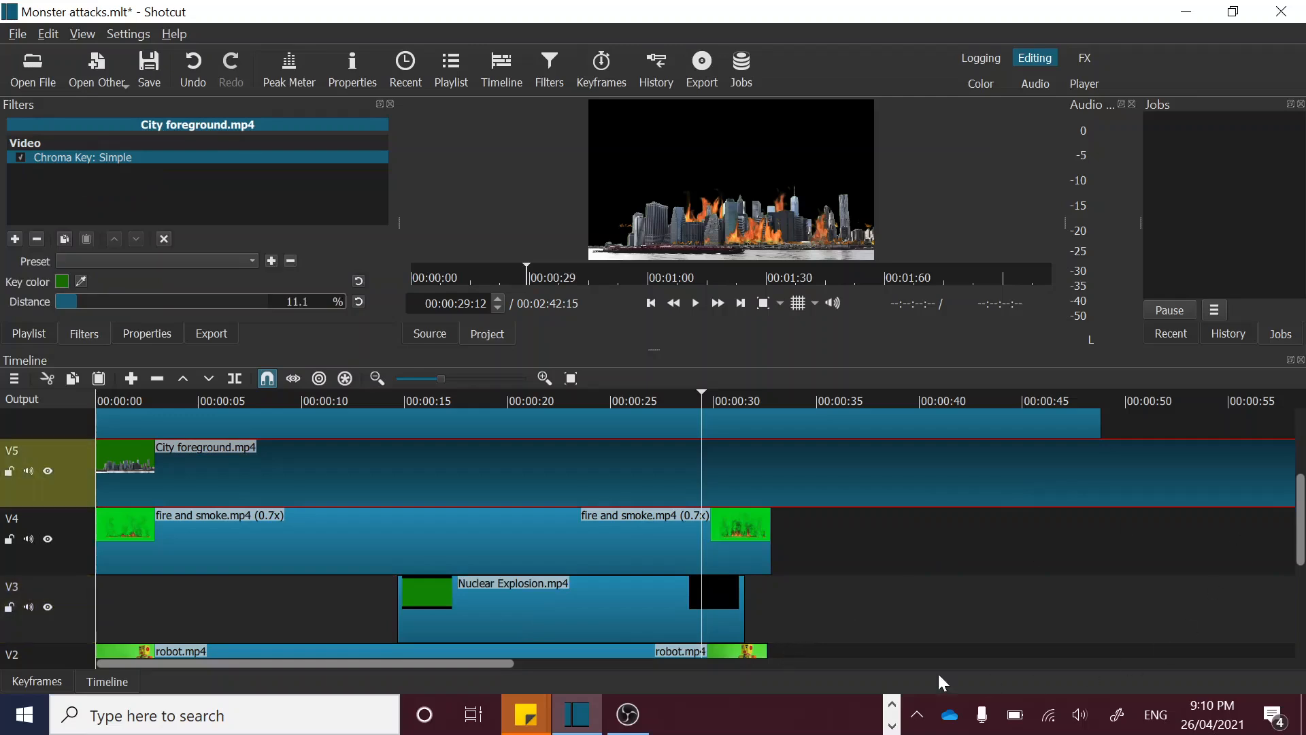
pyautogui.moveTo(483, 661); pyautogui.dragTo(592, 663)
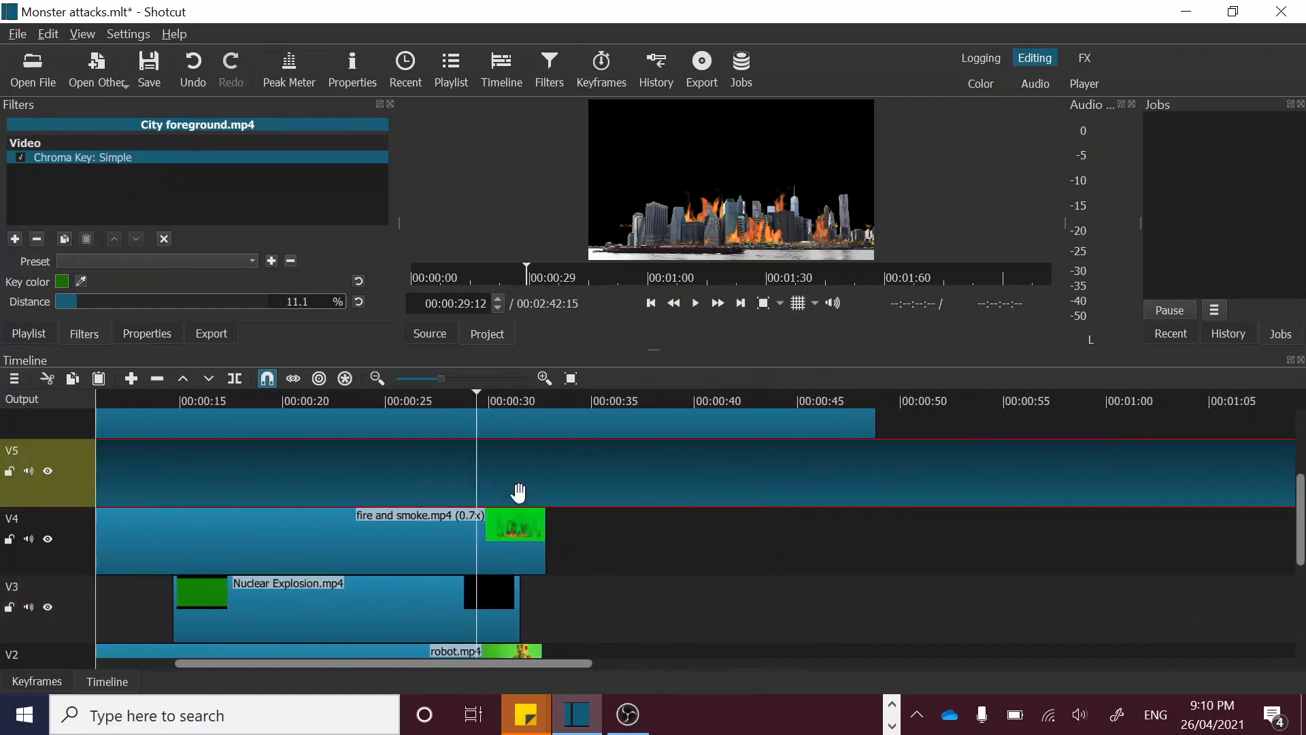
pyautogui.click(569, 420)
pyautogui.click(570, 401)
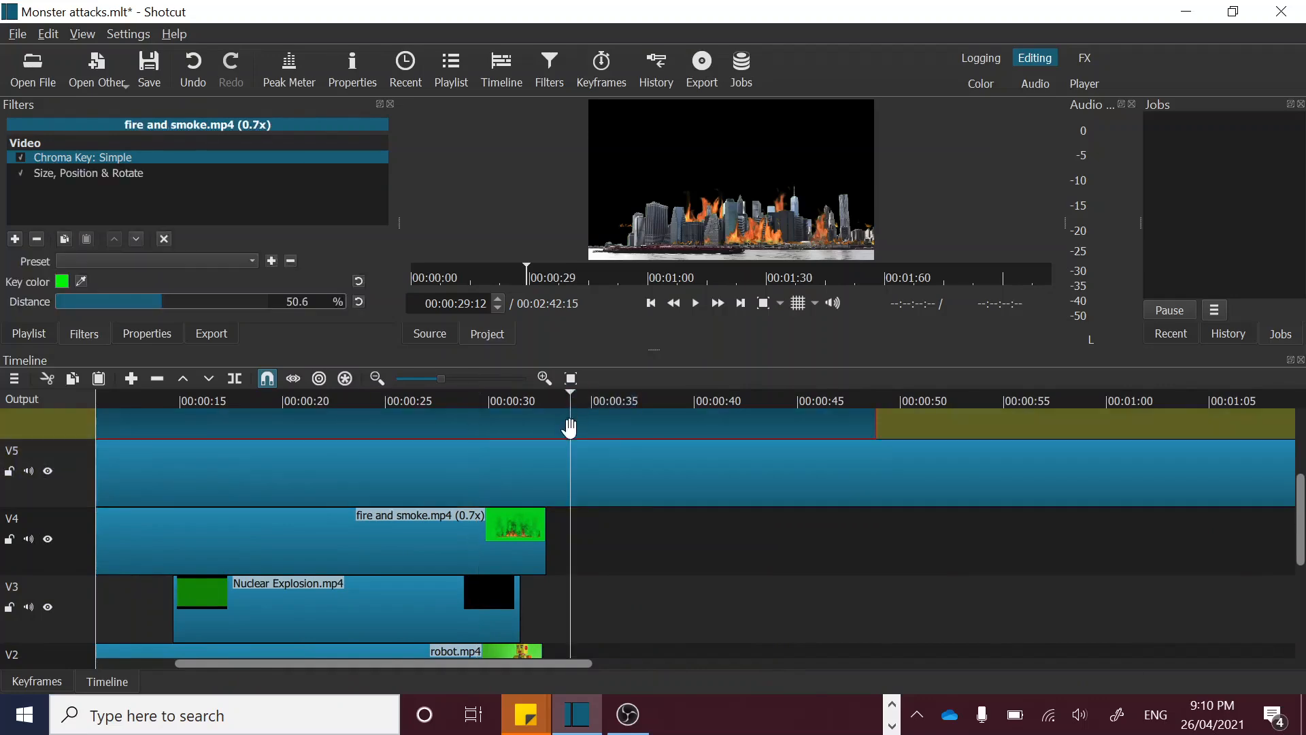
pyautogui.click(601, 476)
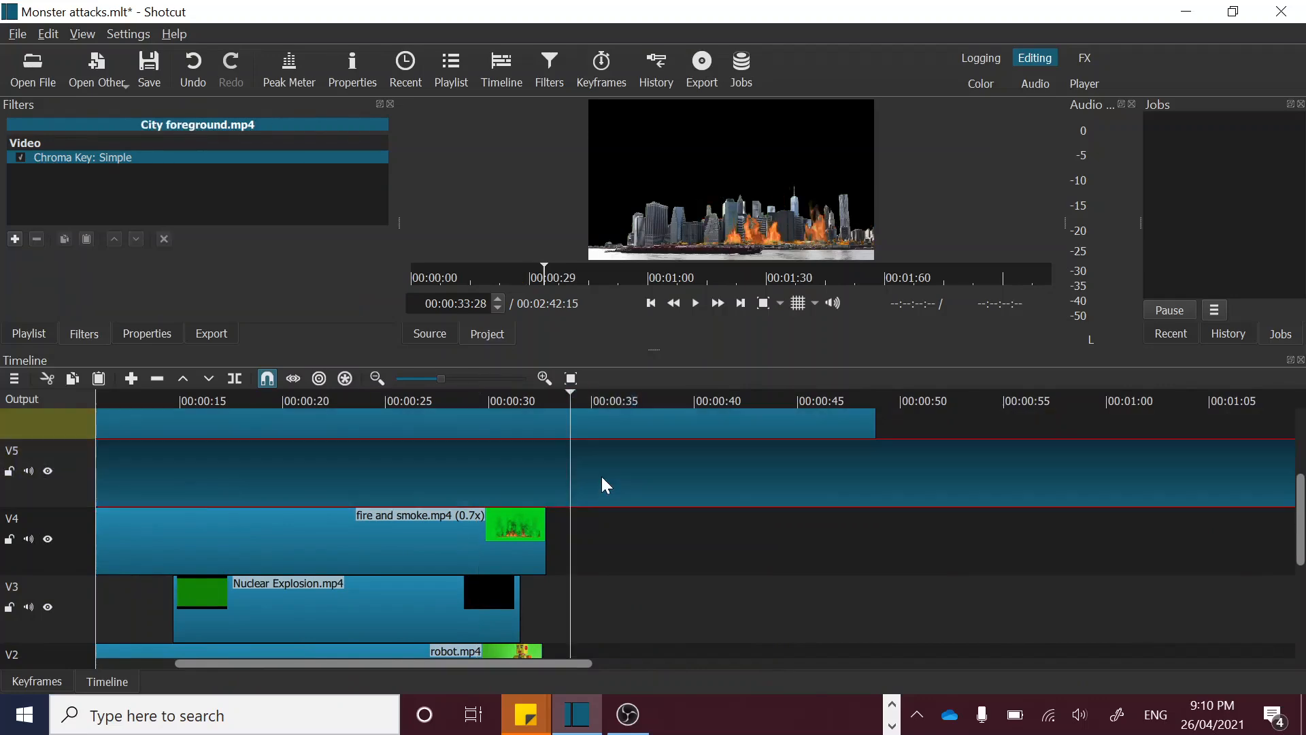
pyautogui.click(234, 378)
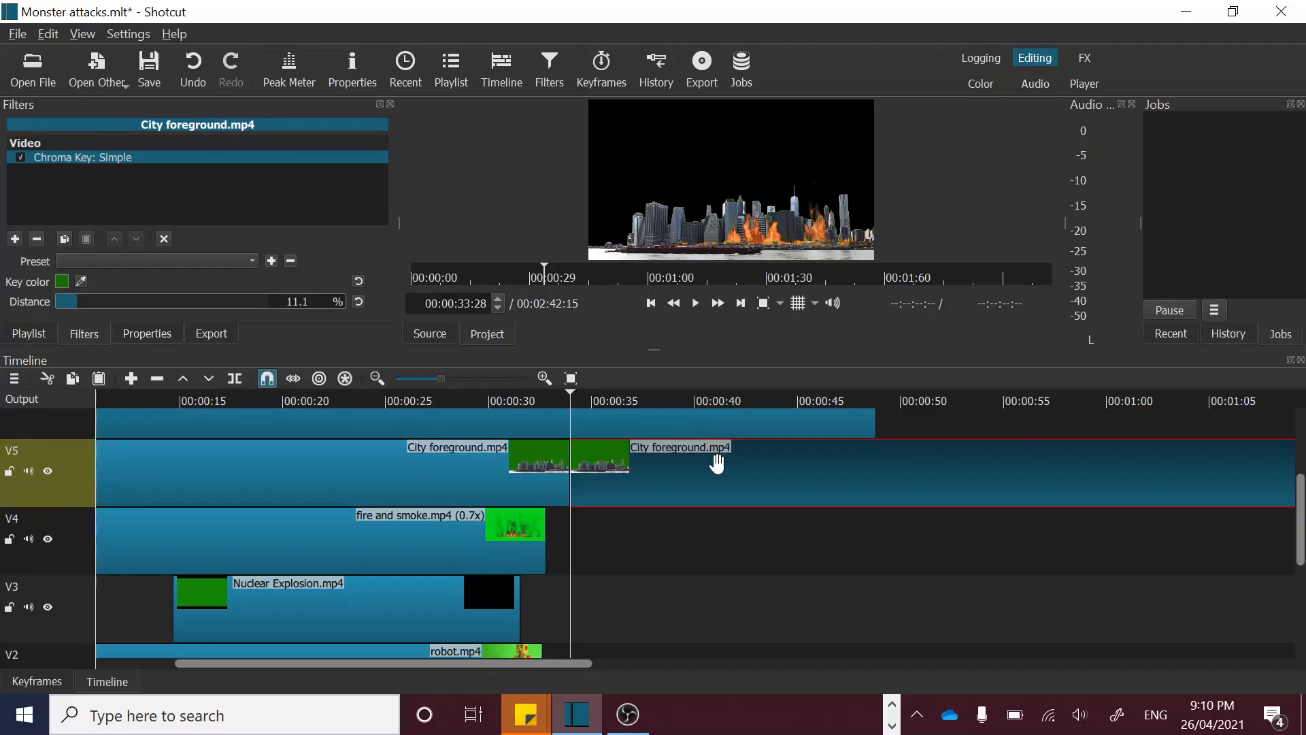
pyautogui.press('Delete')
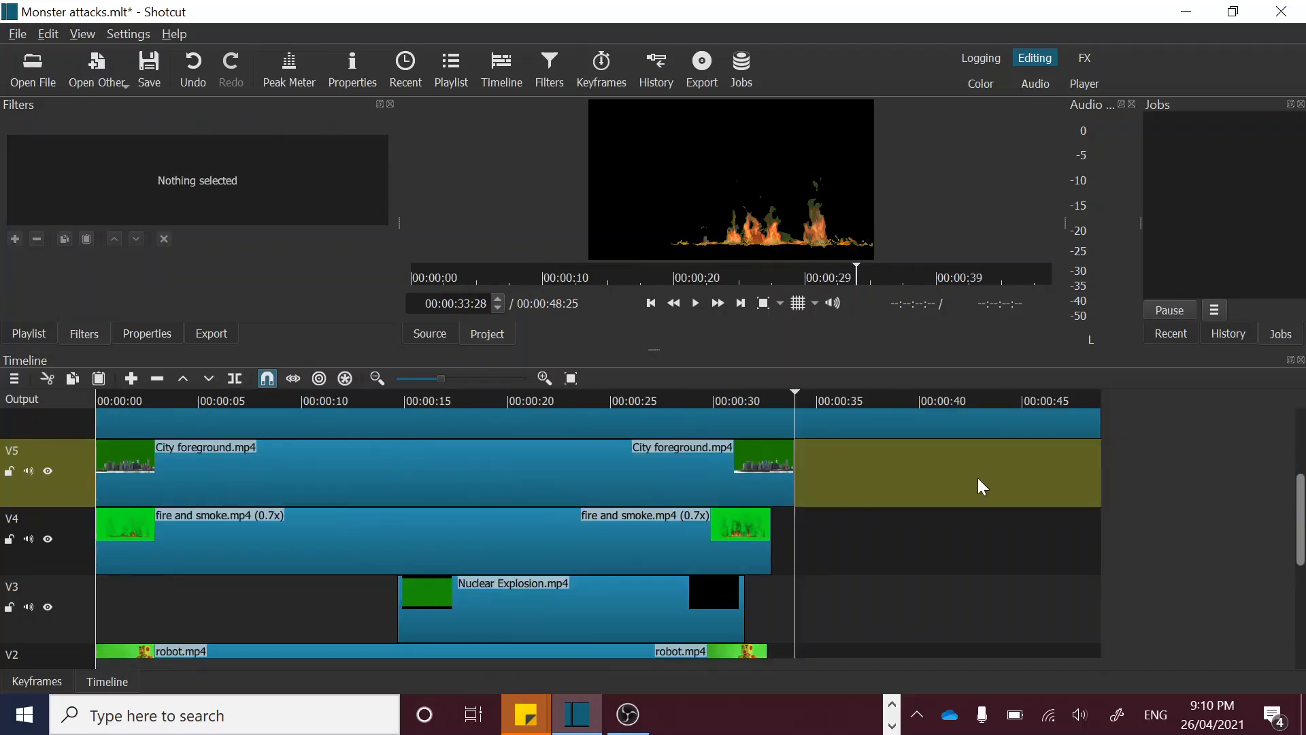
# - Trim the end of the fire and smoke.mp4 clip on V6 to 00:00:33:28, level with City foreground.mp4 on V5
pyautogui.click(970, 423)
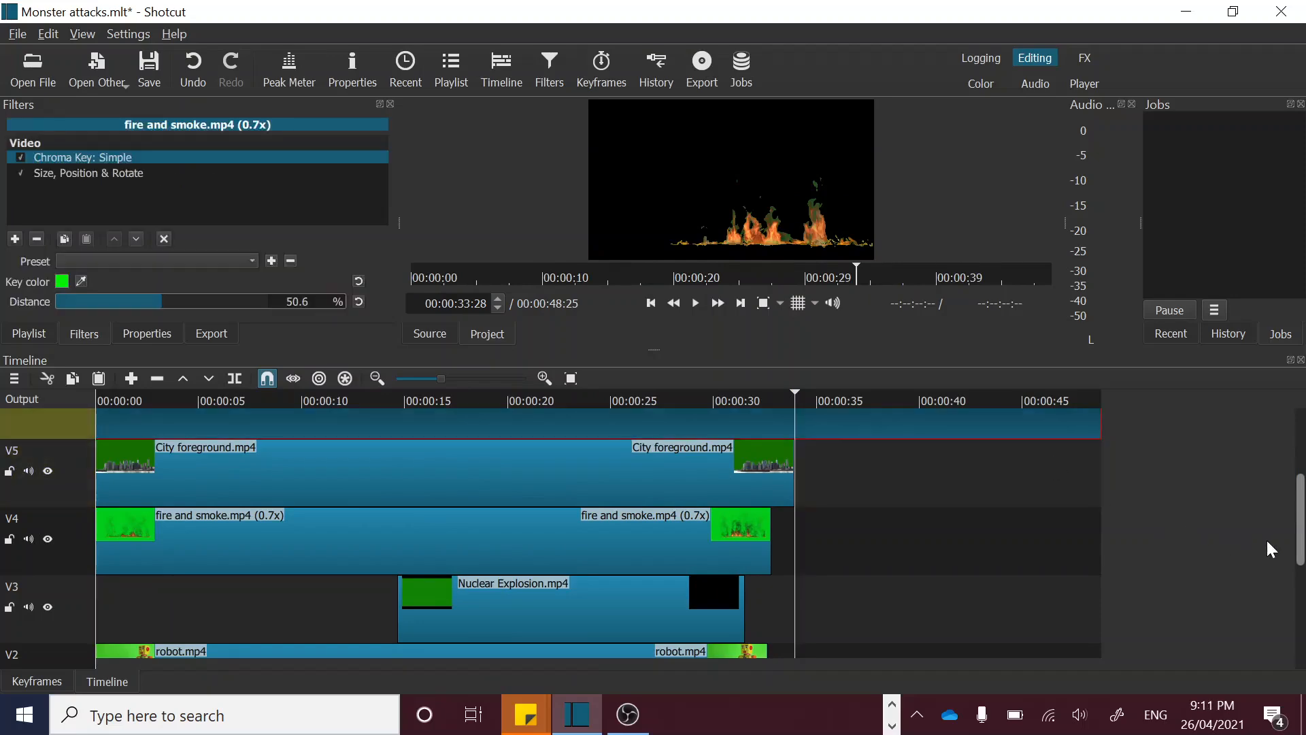
pyautogui.moveTo(1302, 548); pyautogui.dragTo(1302, 510)
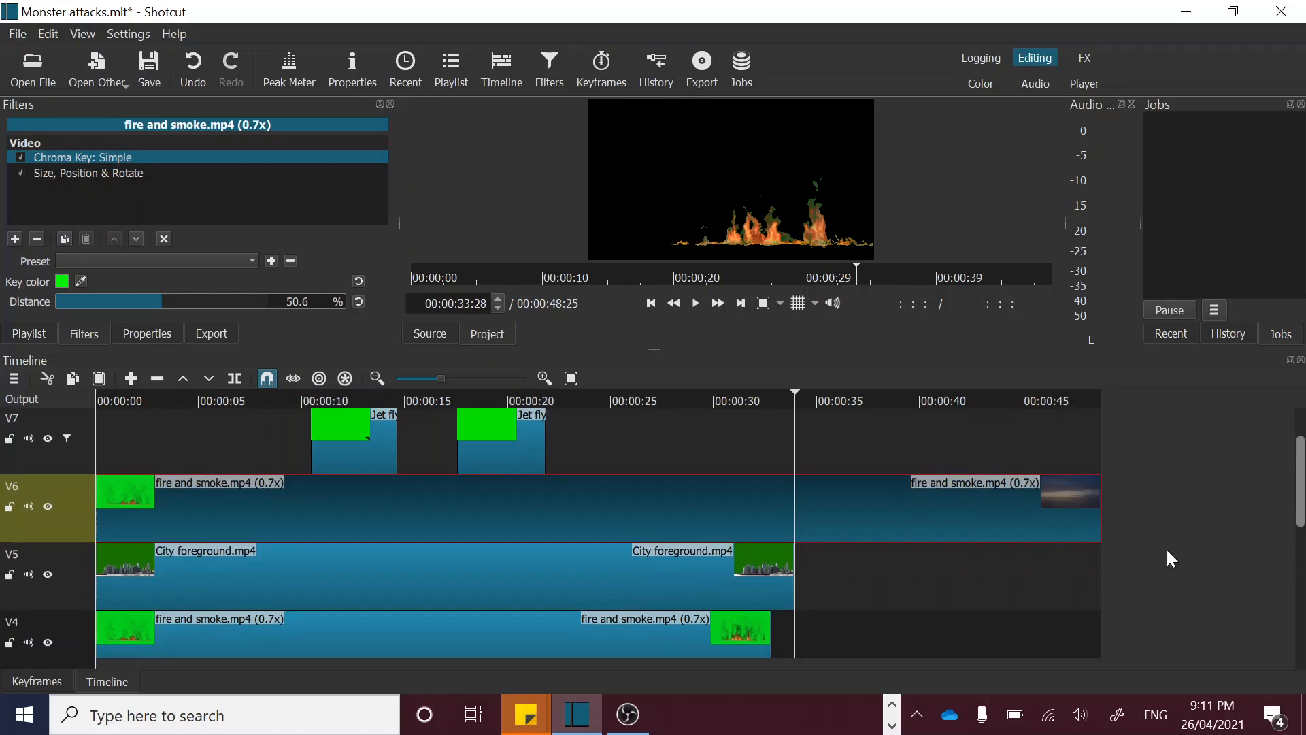
pyautogui.moveTo(1096, 519); pyautogui.dragTo(779, 525)
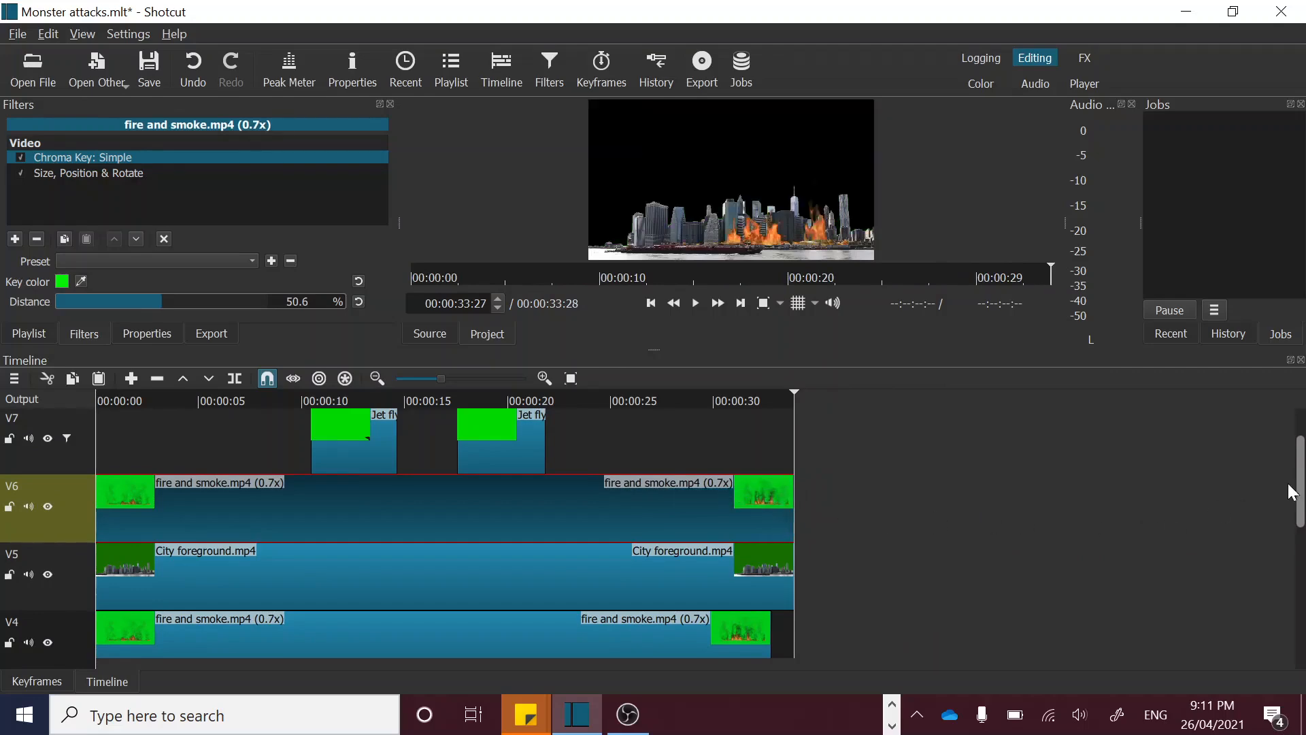
# - Add a fade-out of about 6 seconds to City foreground.mp4 on V5 and preview the ending from about 27 seconds
pyautogui.moveTo(1300, 489)
pyautogui.mouseDown()
pyautogui.moveTo(1300, 598)
pyautogui.moveTo(1300, 500)
pyautogui.mouseUp()
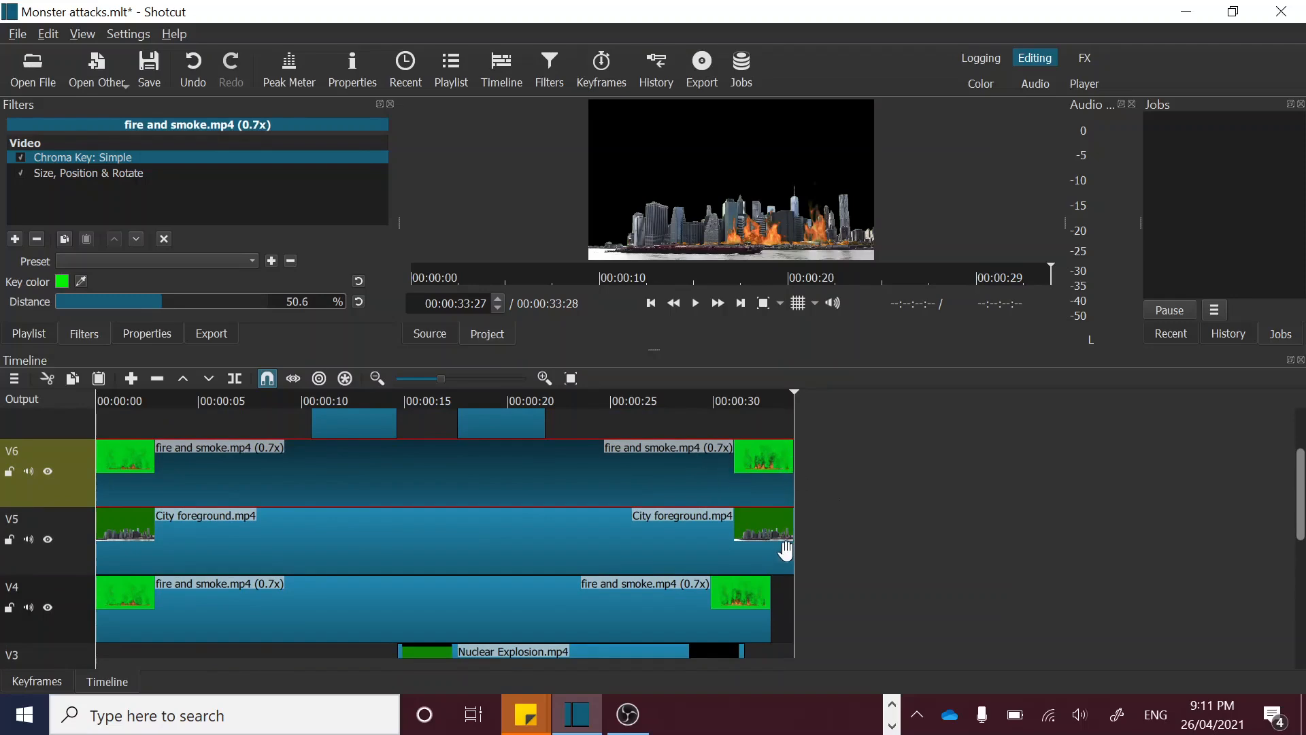
pyautogui.click(757, 525)
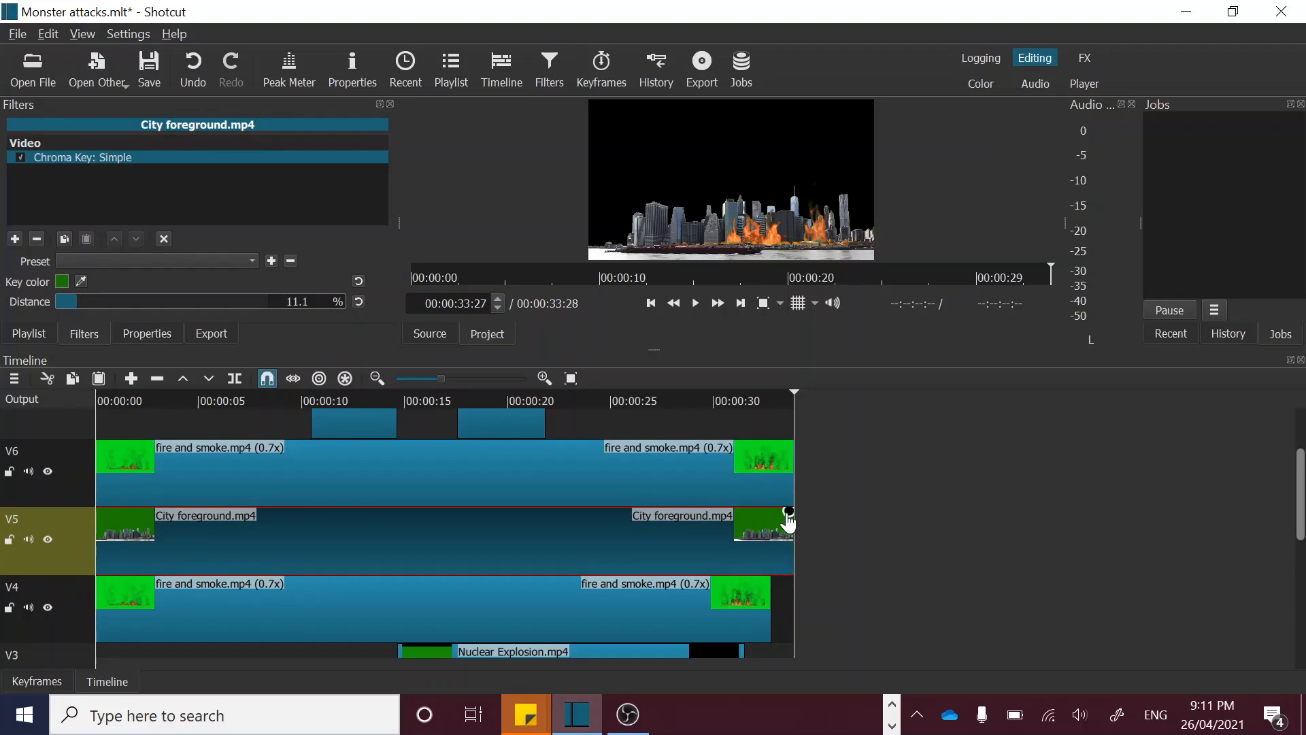
pyautogui.moveTo(788, 517); pyautogui.dragTo(657, 542)
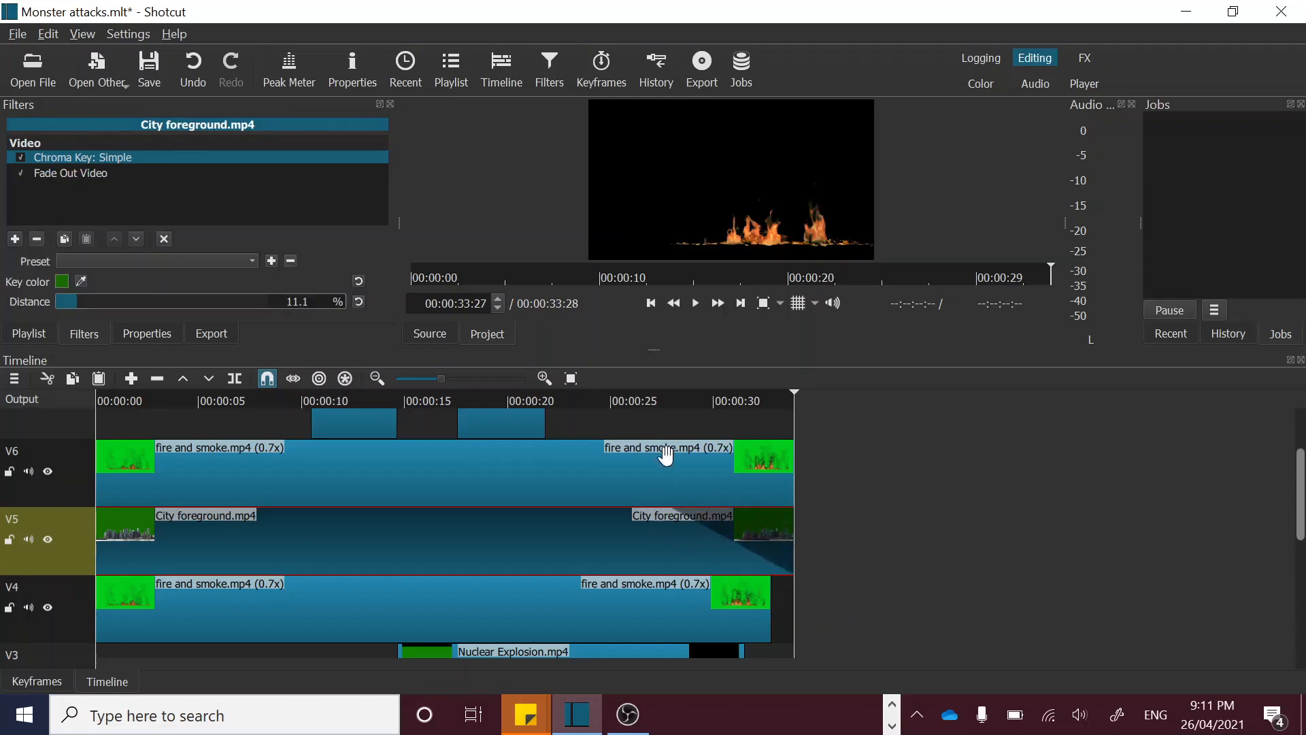
pyautogui.click(645, 399)
pyautogui.press('space')
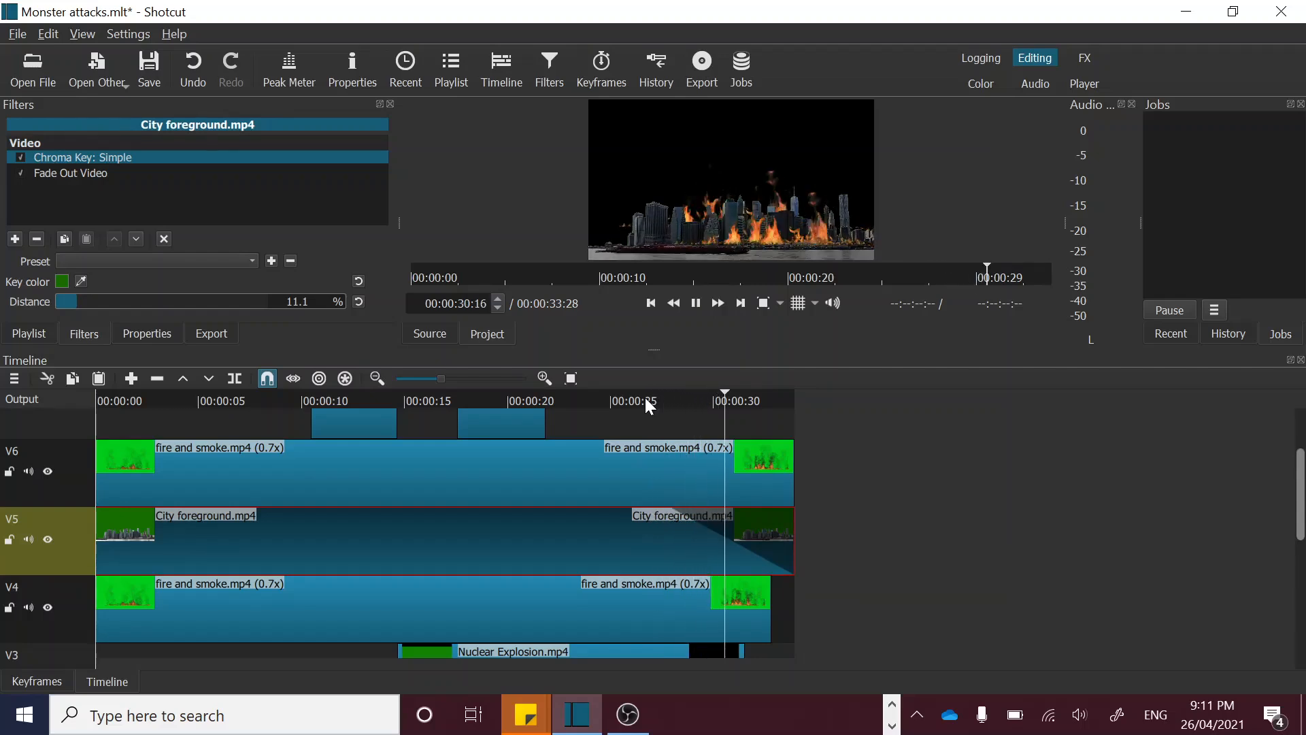
pyautogui.press('space')
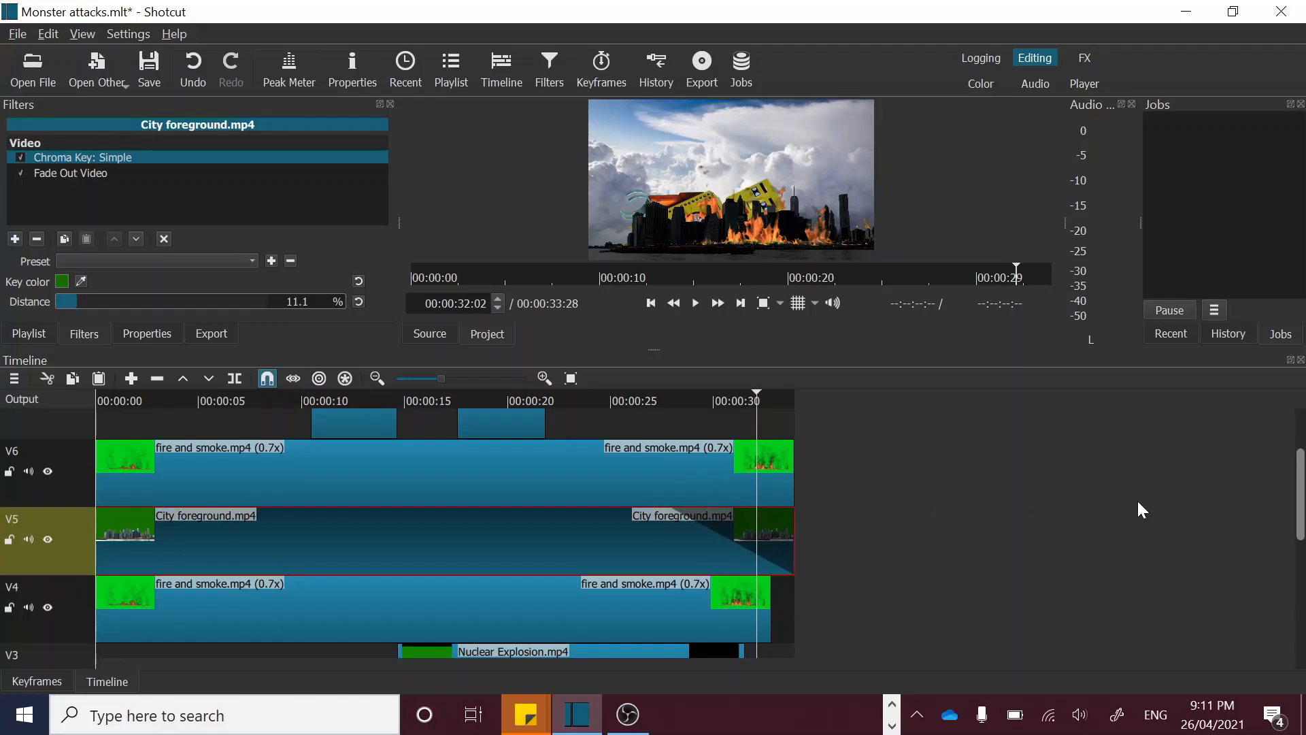
# - Add a fade-out of about 6 seconds to robot.mp4 on V2 and about 7 seconds to cloud background.jpg on V1
pyautogui.moveTo(1301, 515); pyautogui.dragTo(1302, 590)
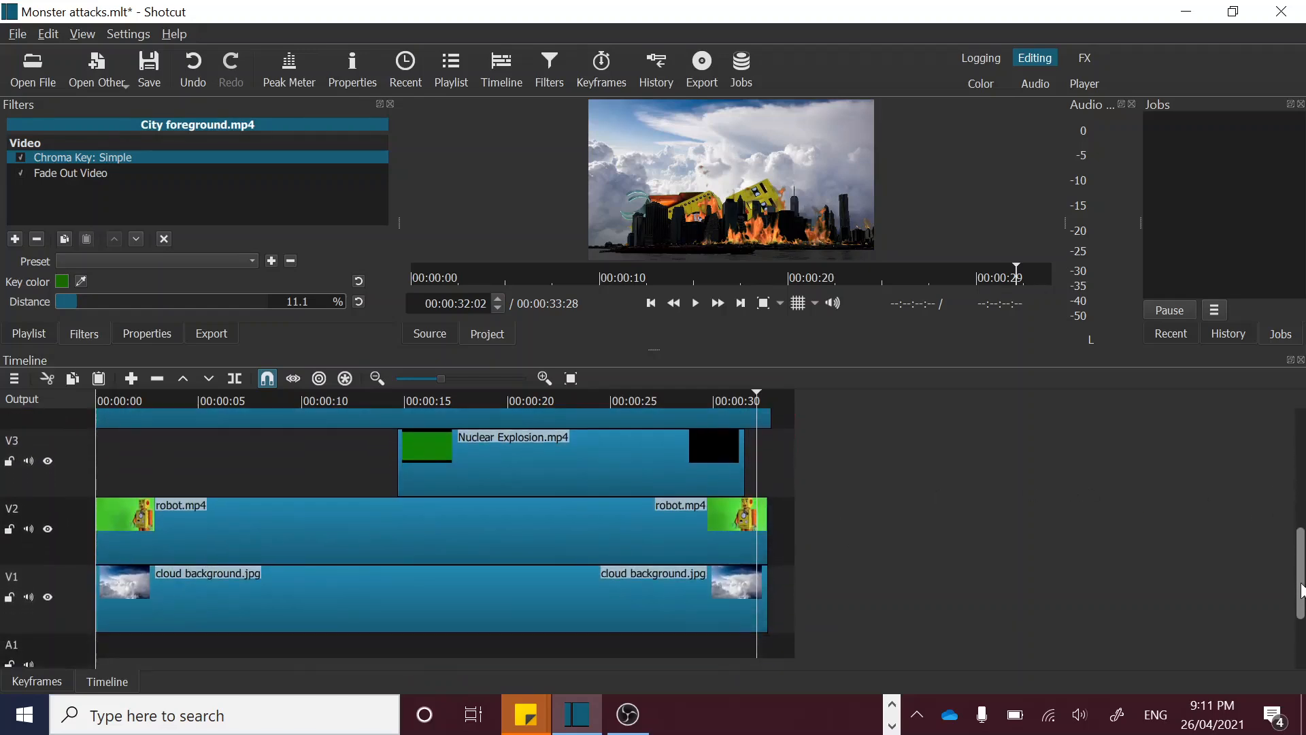
pyautogui.click(720, 553)
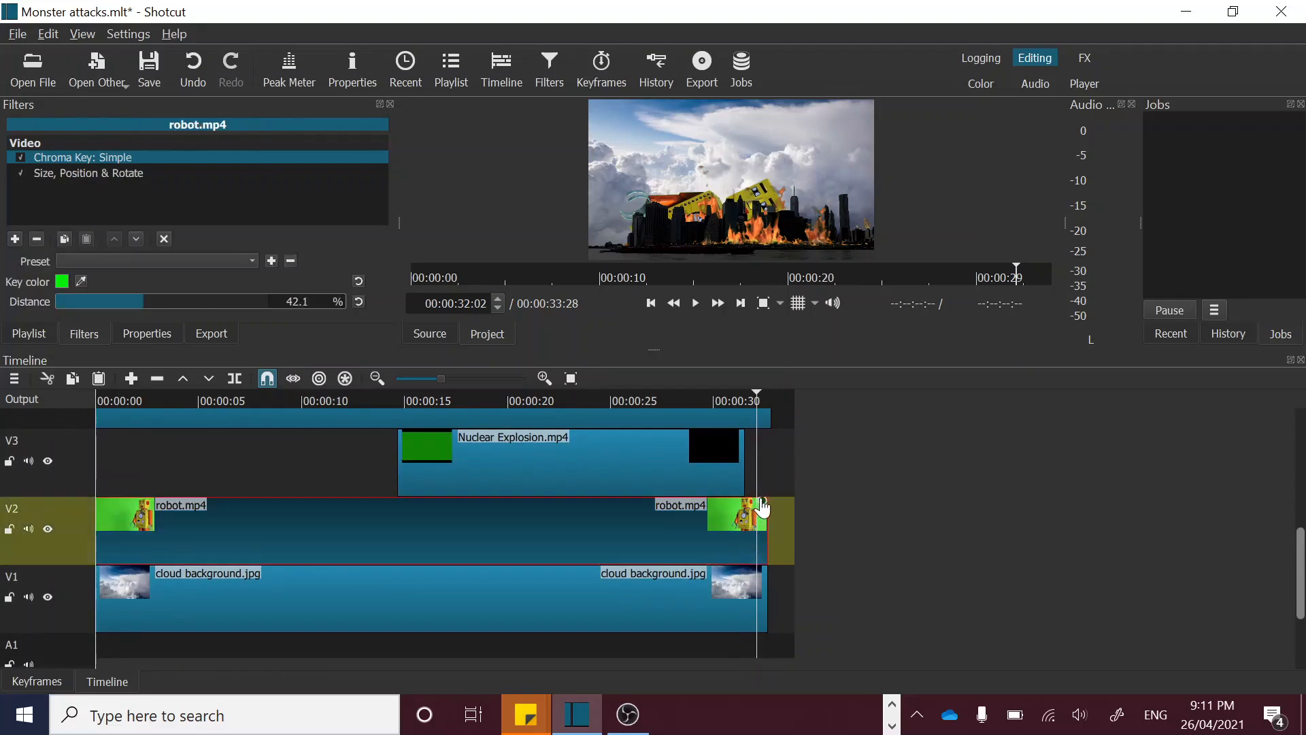
pyautogui.moveTo(762, 507); pyautogui.dragTo(621, 522)
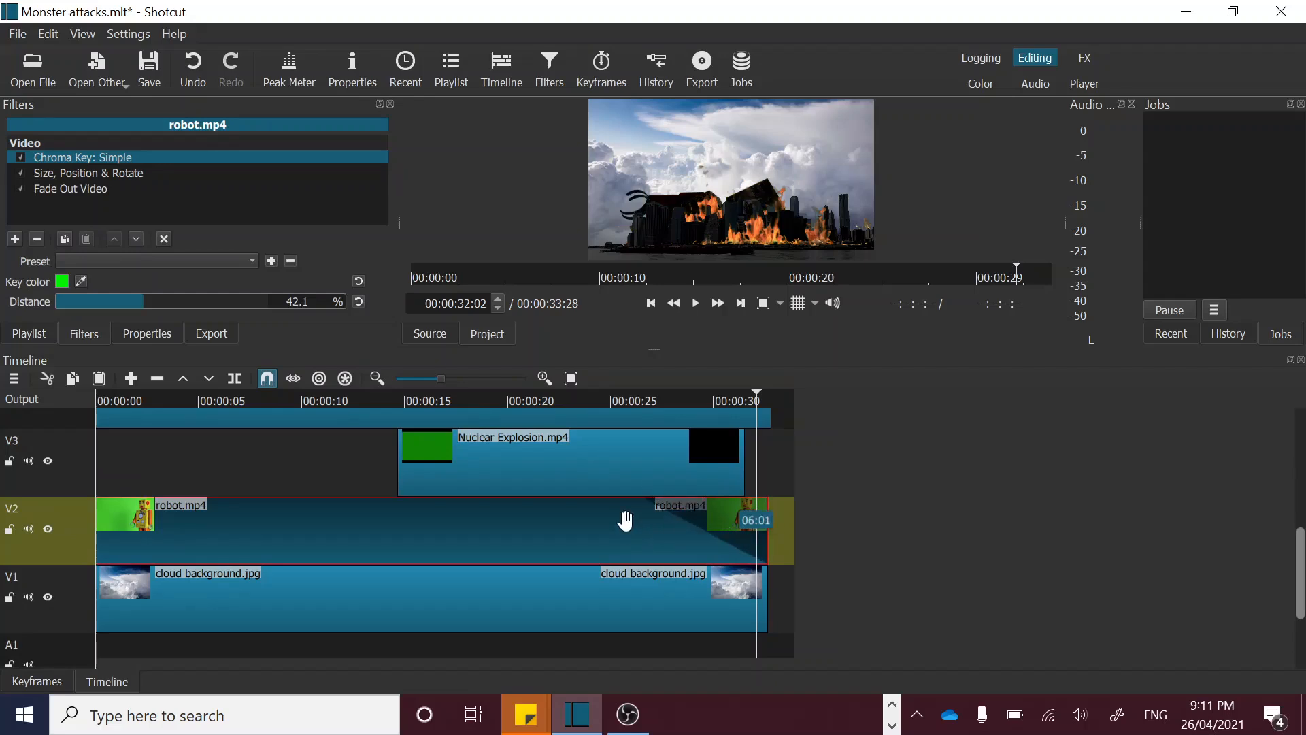
pyautogui.click(688, 621)
pyautogui.moveTo(765, 579)
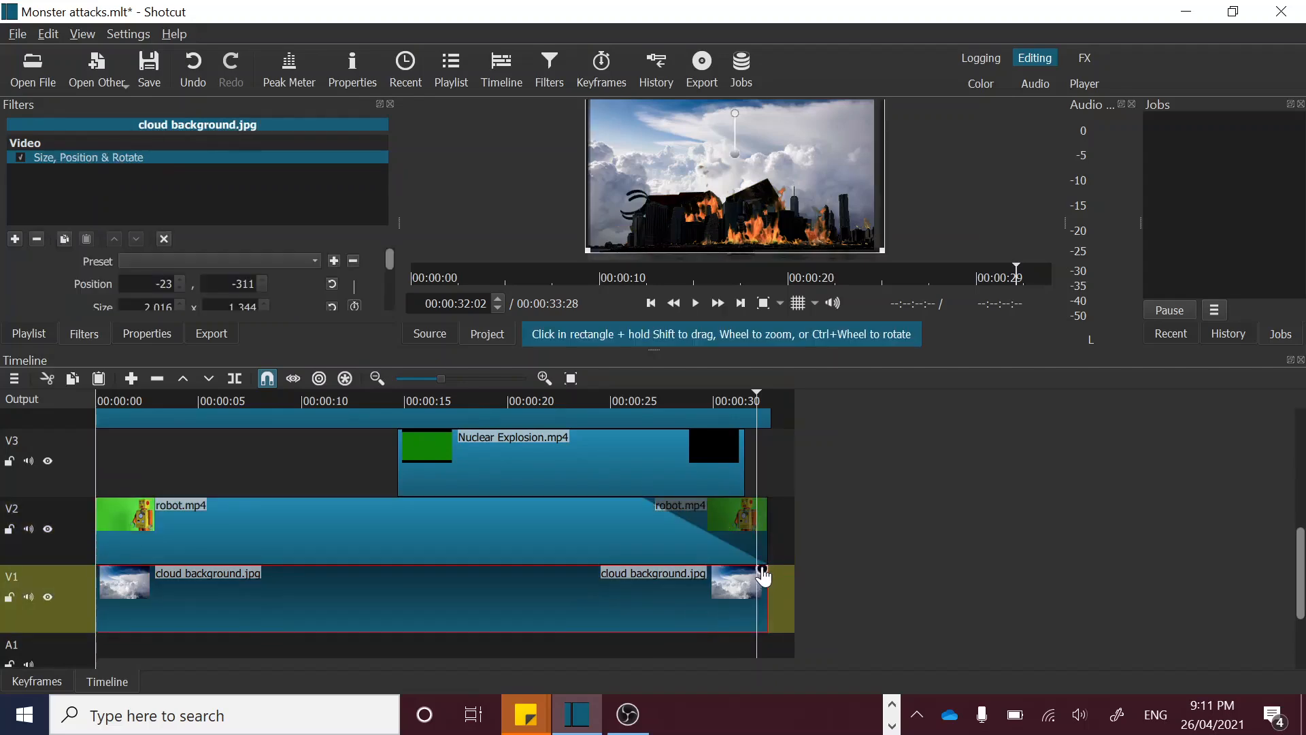
pyautogui.moveTo(764, 575); pyautogui.dragTo(586, 585)
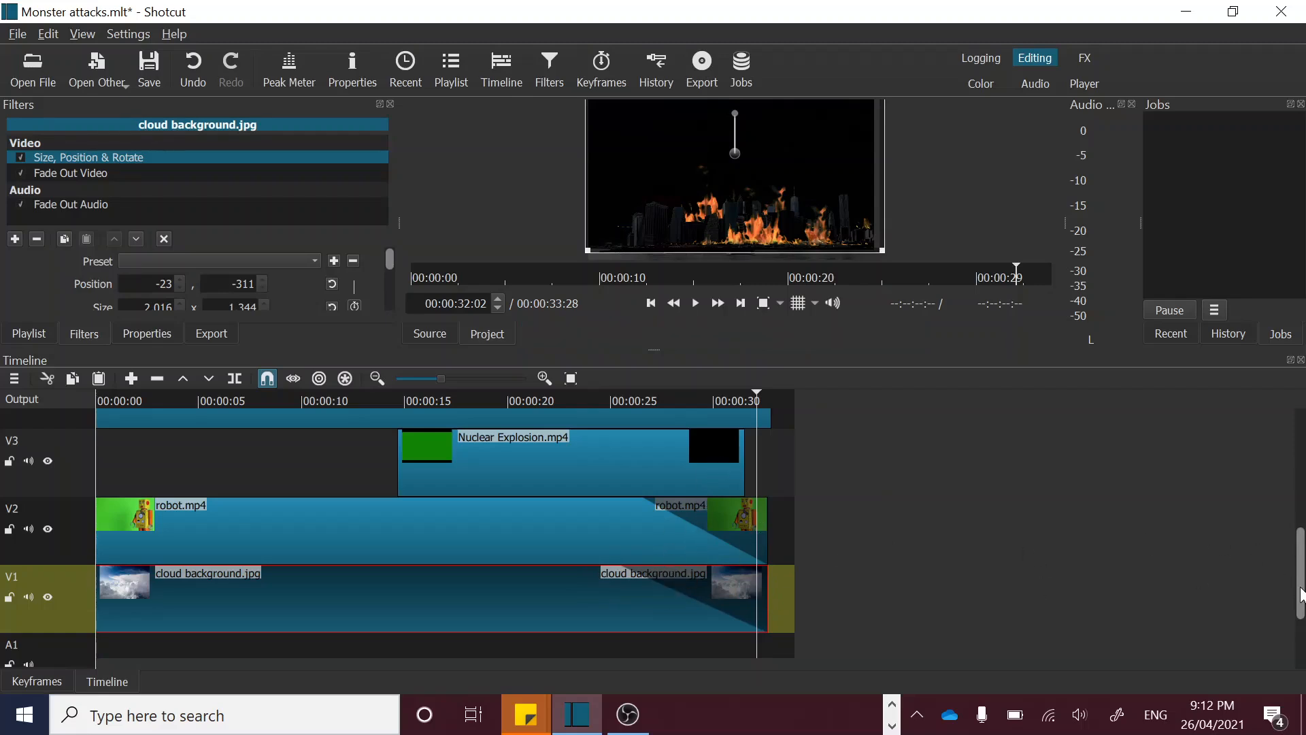
# - Add a fade-out of about 2 seconds to fire and smoke.mp4 on V6 and about 5 seconds to the one on V4
pyautogui.moveTo(1301, 596); pyautogui.dragTo(1300, 532)
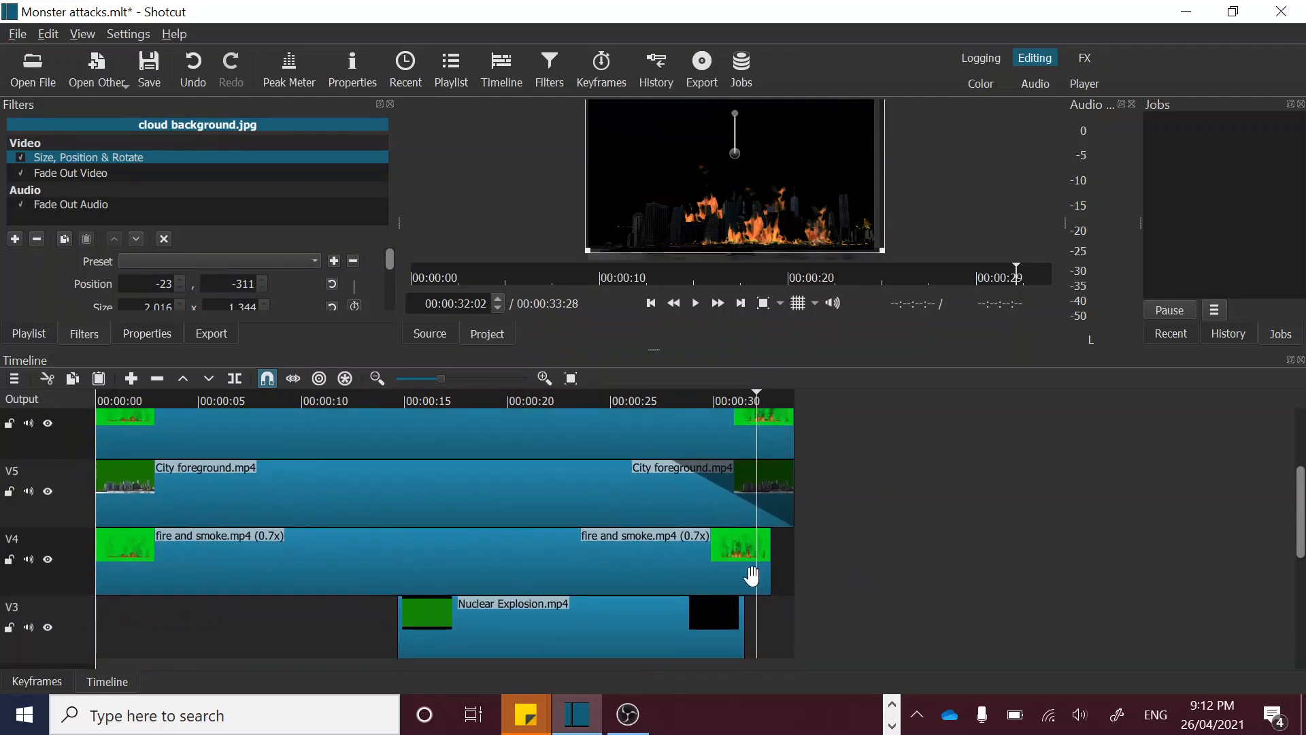
pyautogui.click(751, 575)
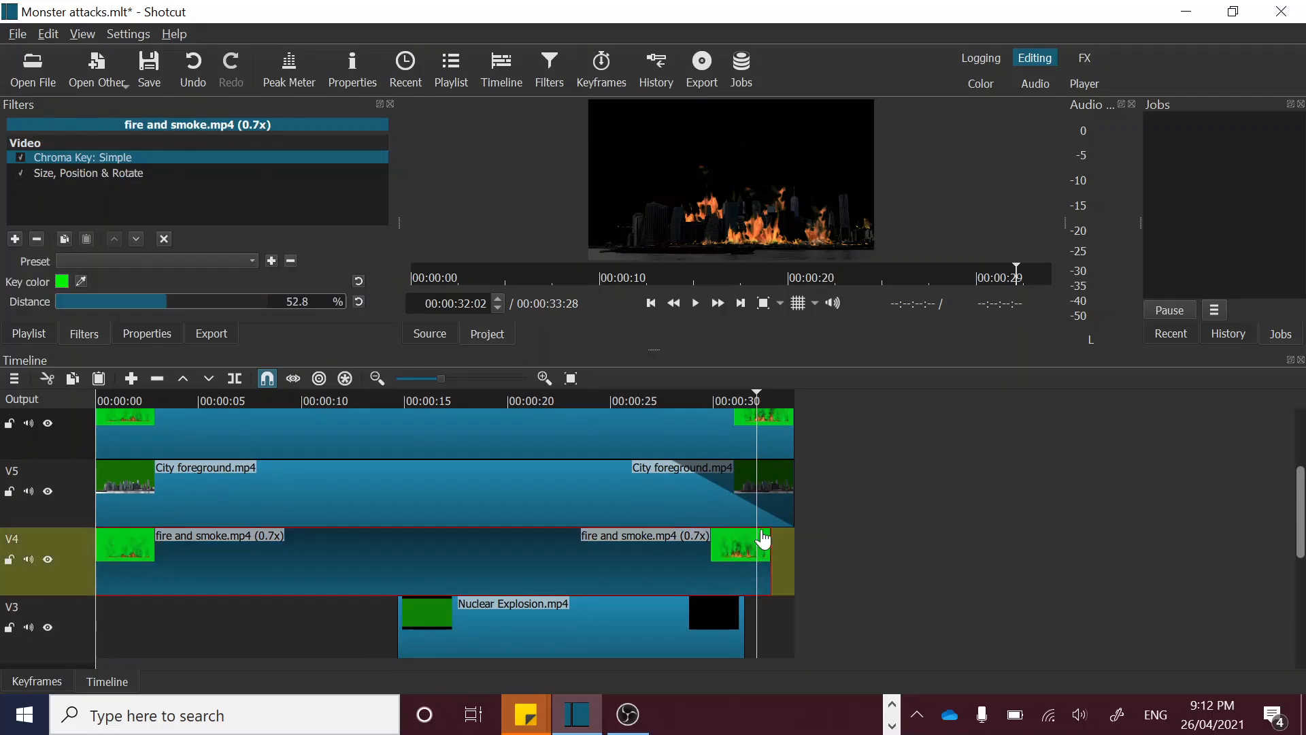
pyautogui.click(770, 435)
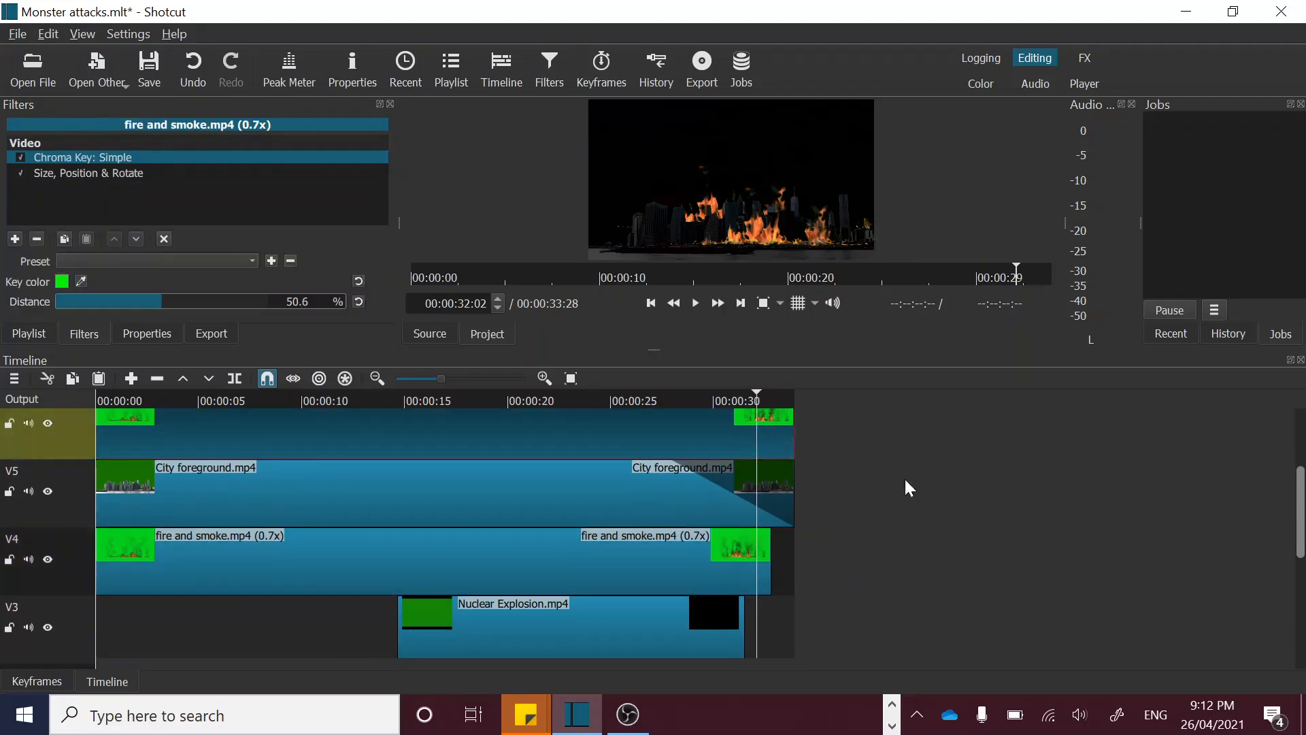
pyautogui.moveTo(1299, 542); pyautogui.dragTo(1301, 503)
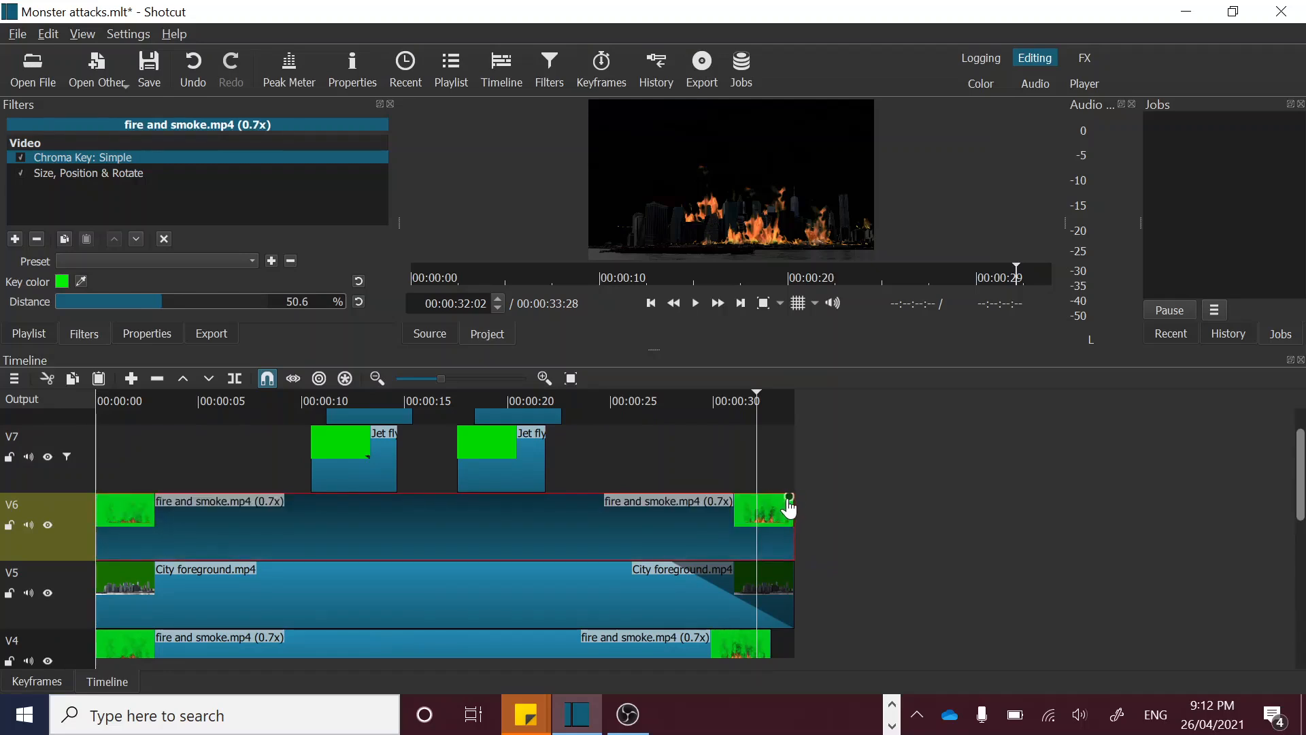
pyautogui.moveTo(788, 502); pyautogui.dragTo(734, 517)
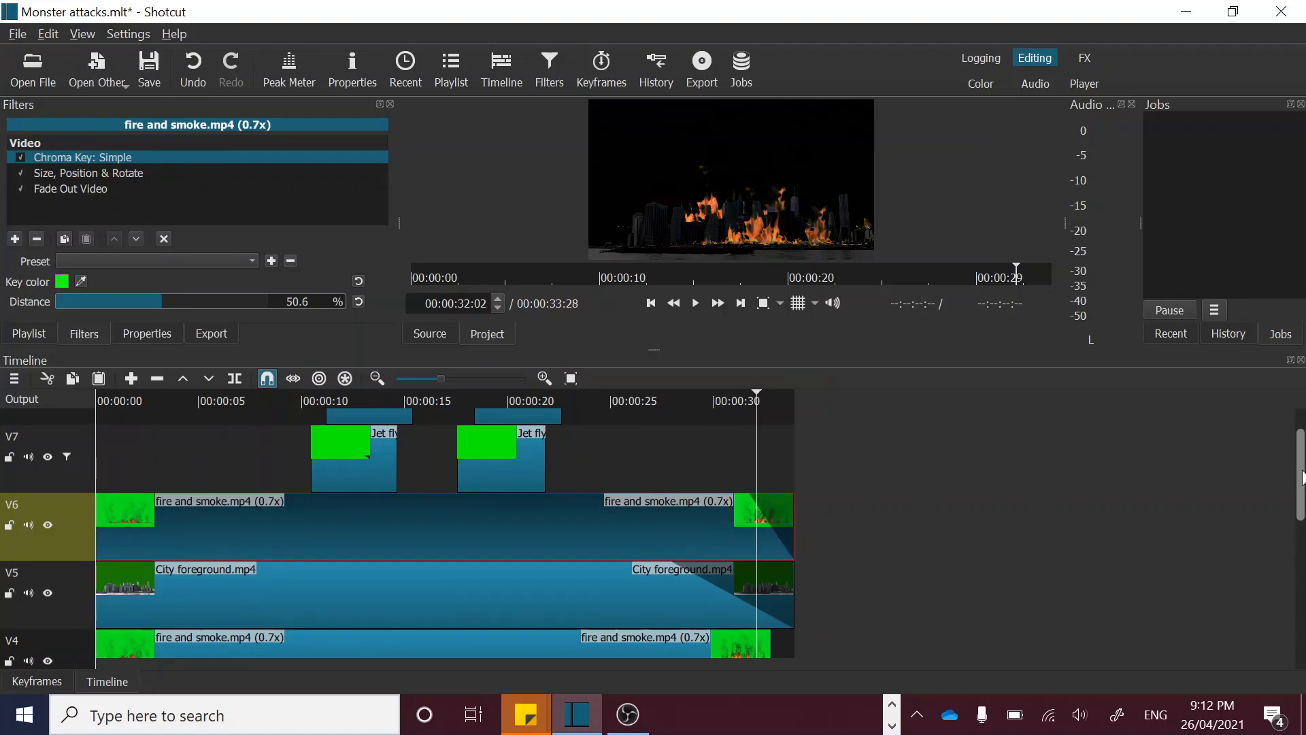
pyautogui.moveTo(1302, 476); pyautogui.dragTo(1302, 541)
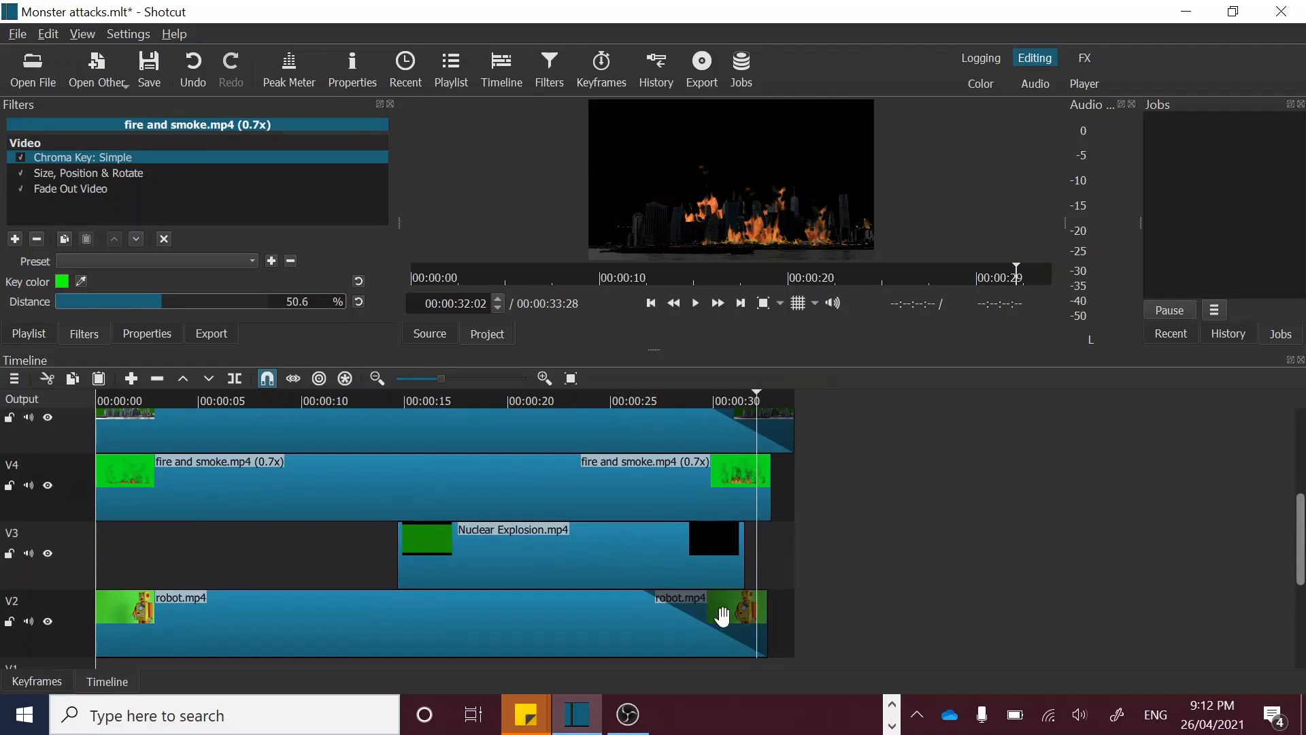
pyautogui.click(712, 485)
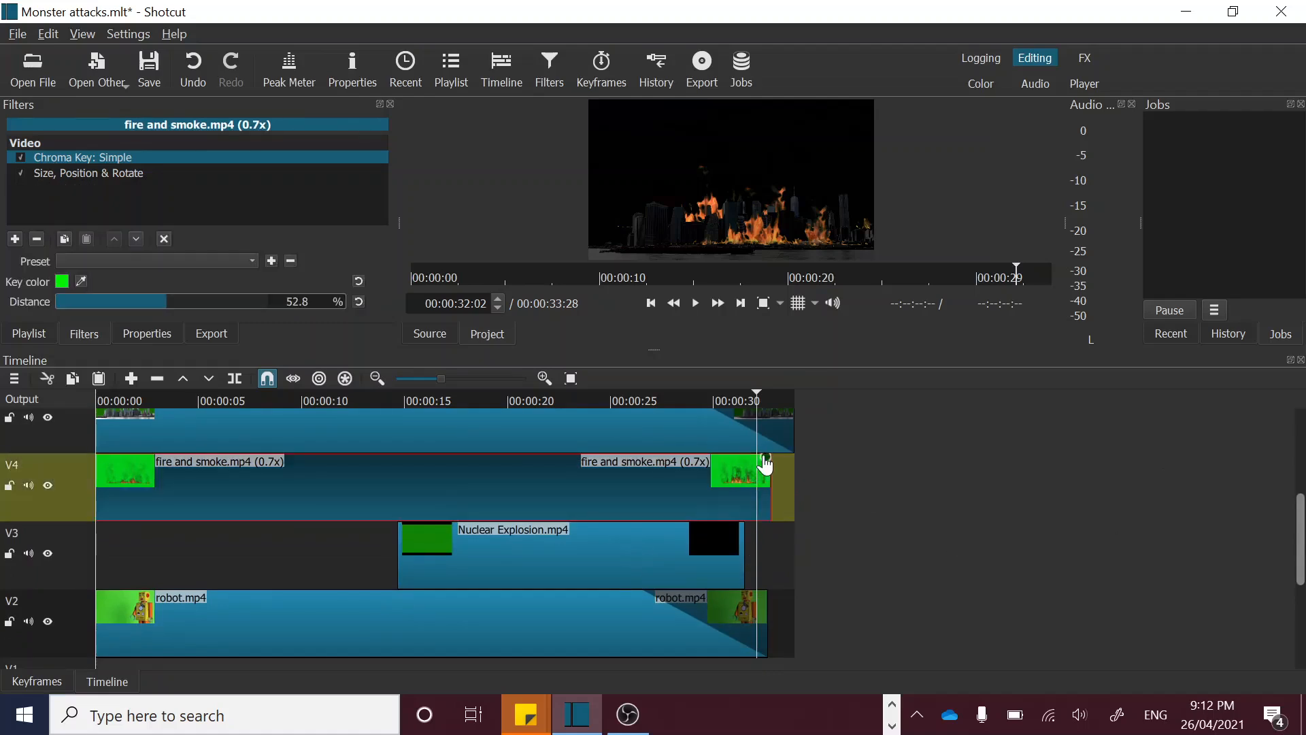
pyautogui.moveTo(762, 462); pyautogui.dragTo(648, 484)
# - Preview the scene's fade-out from about 24 seconds, and replay it from about 30.5 seconds
pyautogui.click(594, 396)
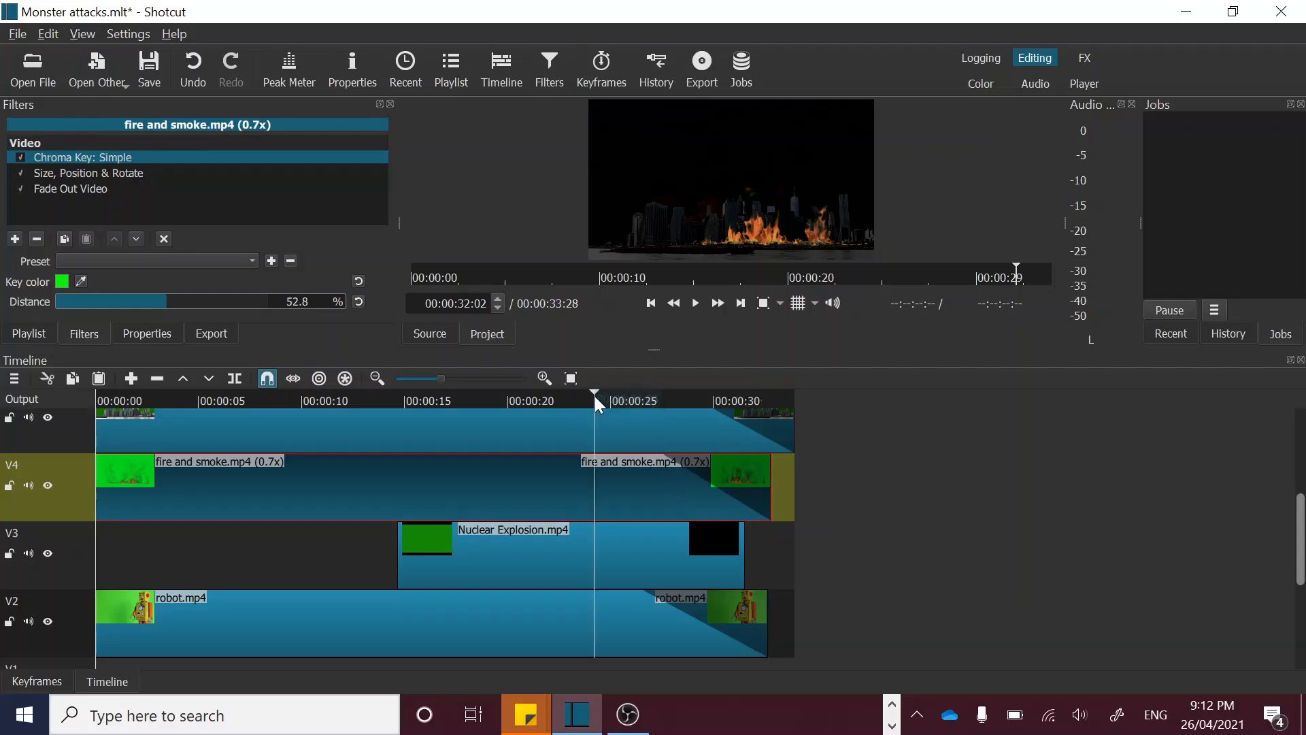
pyautogui.press('space')
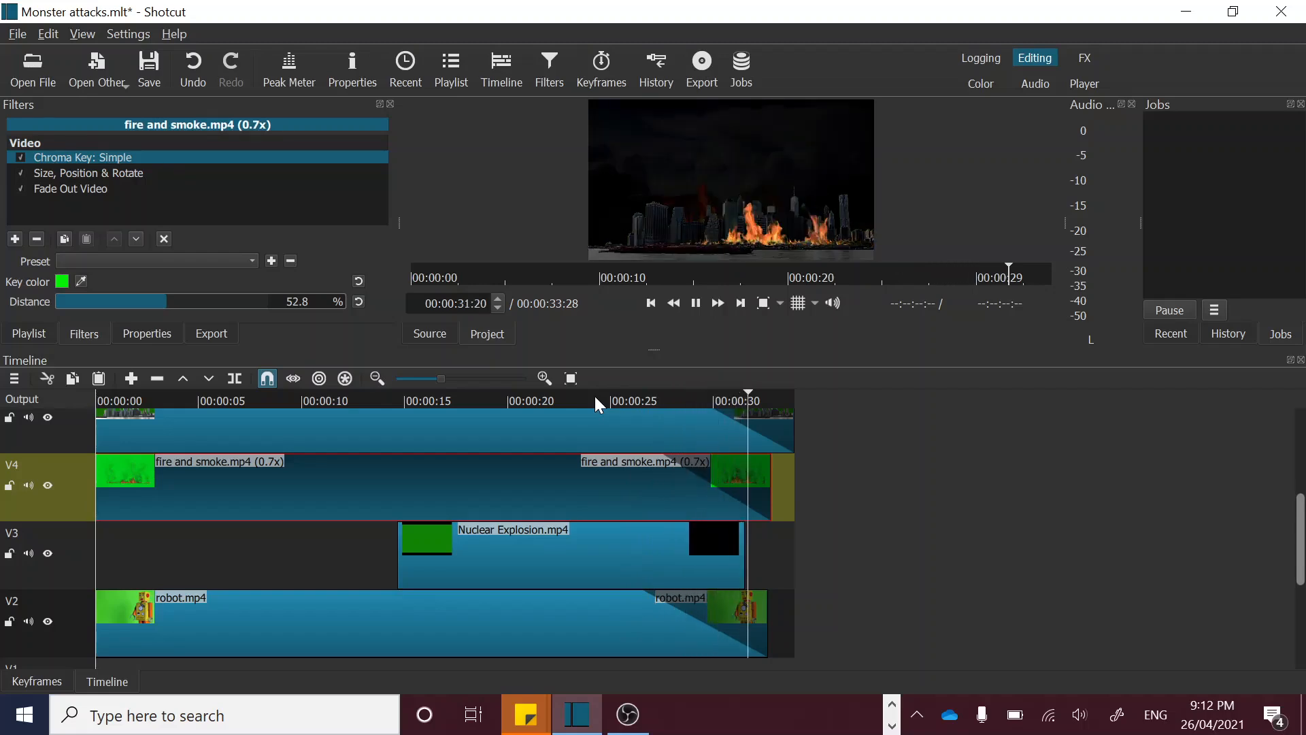
pyautogui.press('space')
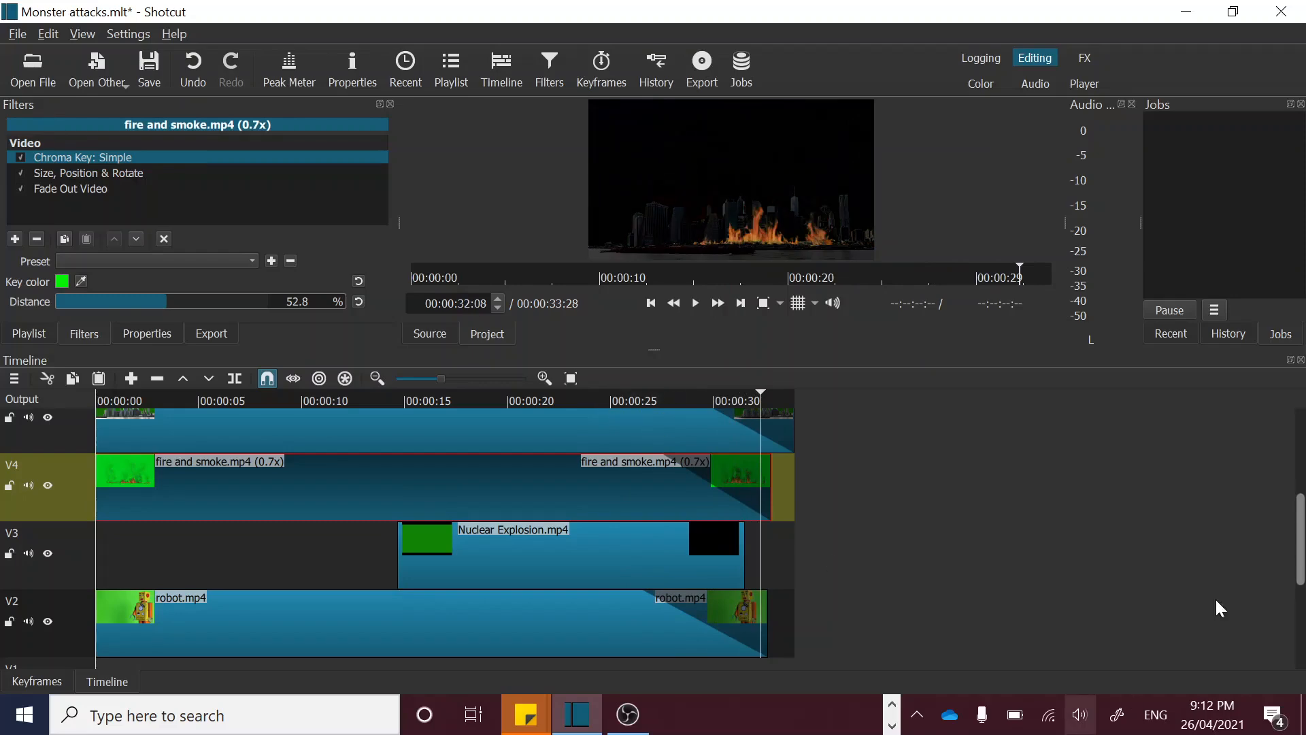
pyautogui.click(721, 395)
pyautogui.press('space')
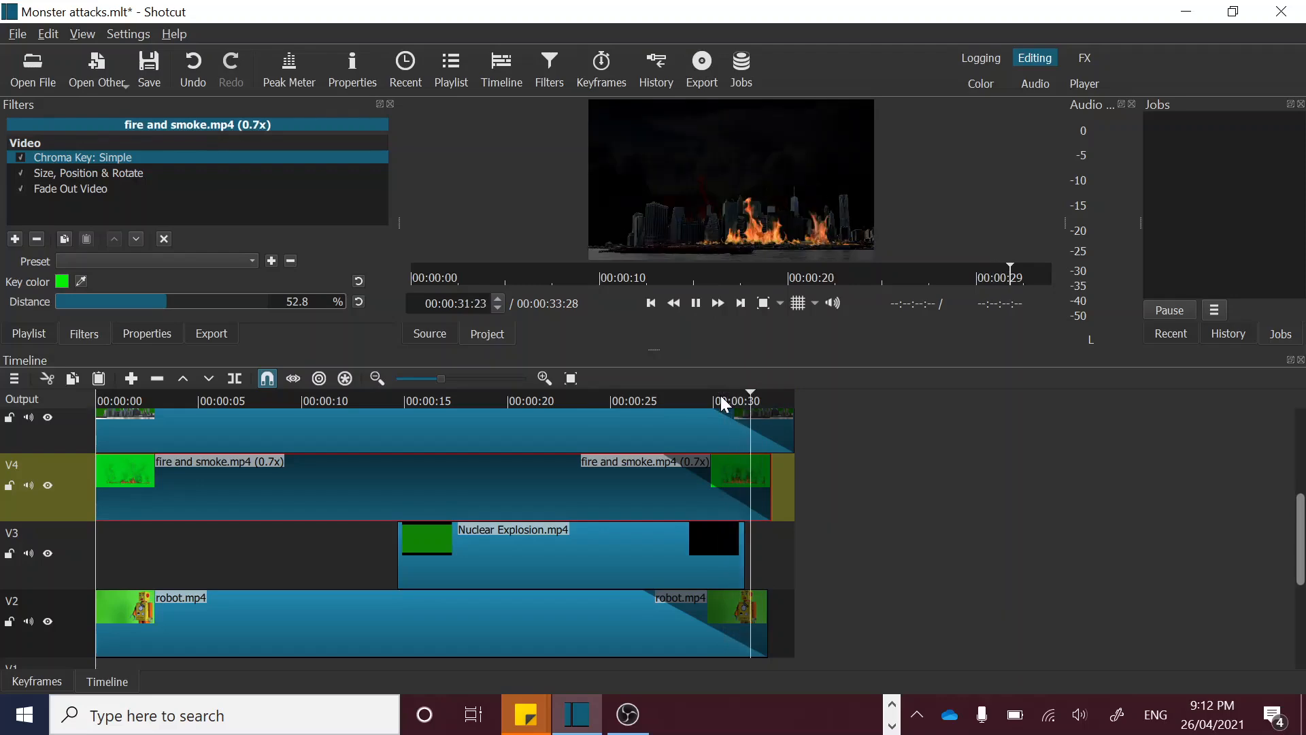
pyautogui.press('space')
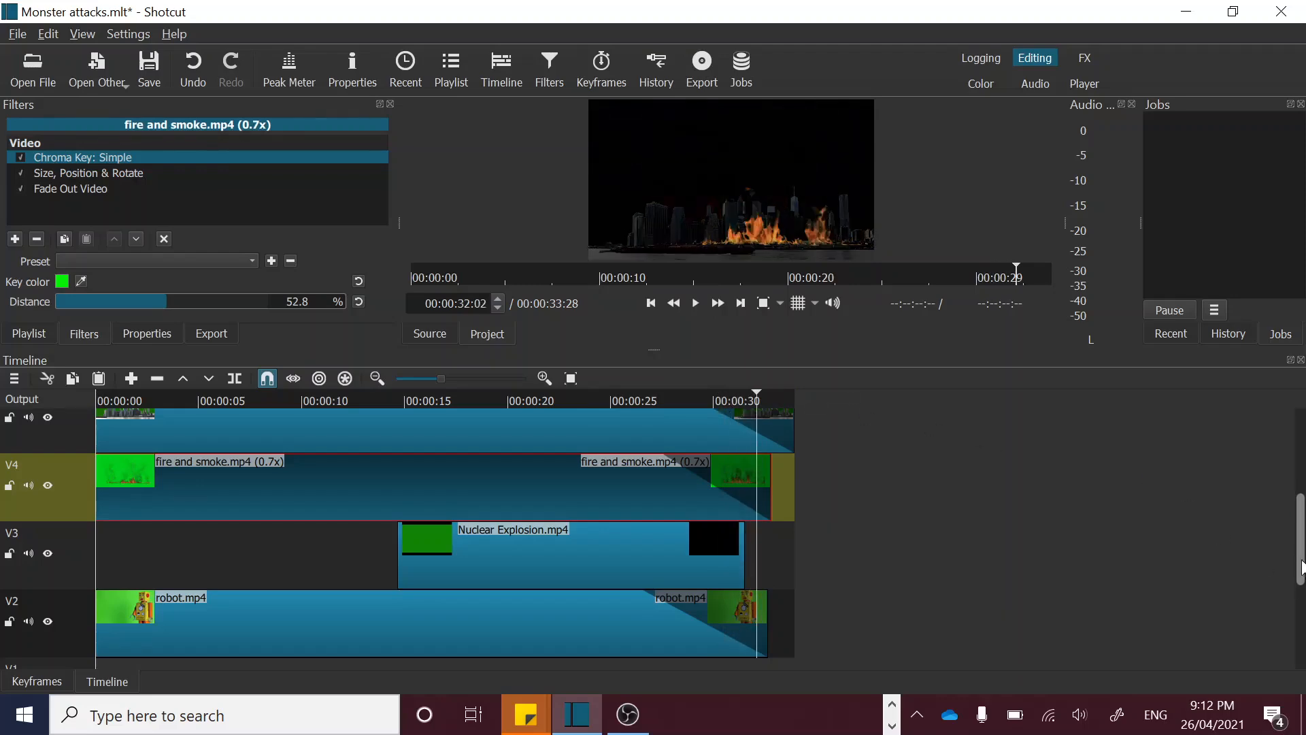
# - Lengthen the fade-out of cloud background.jpg on V1 to about 10 seconds
pyautogui.moveTo(1300, 568); pyautogui.dragTo(1301, 620)
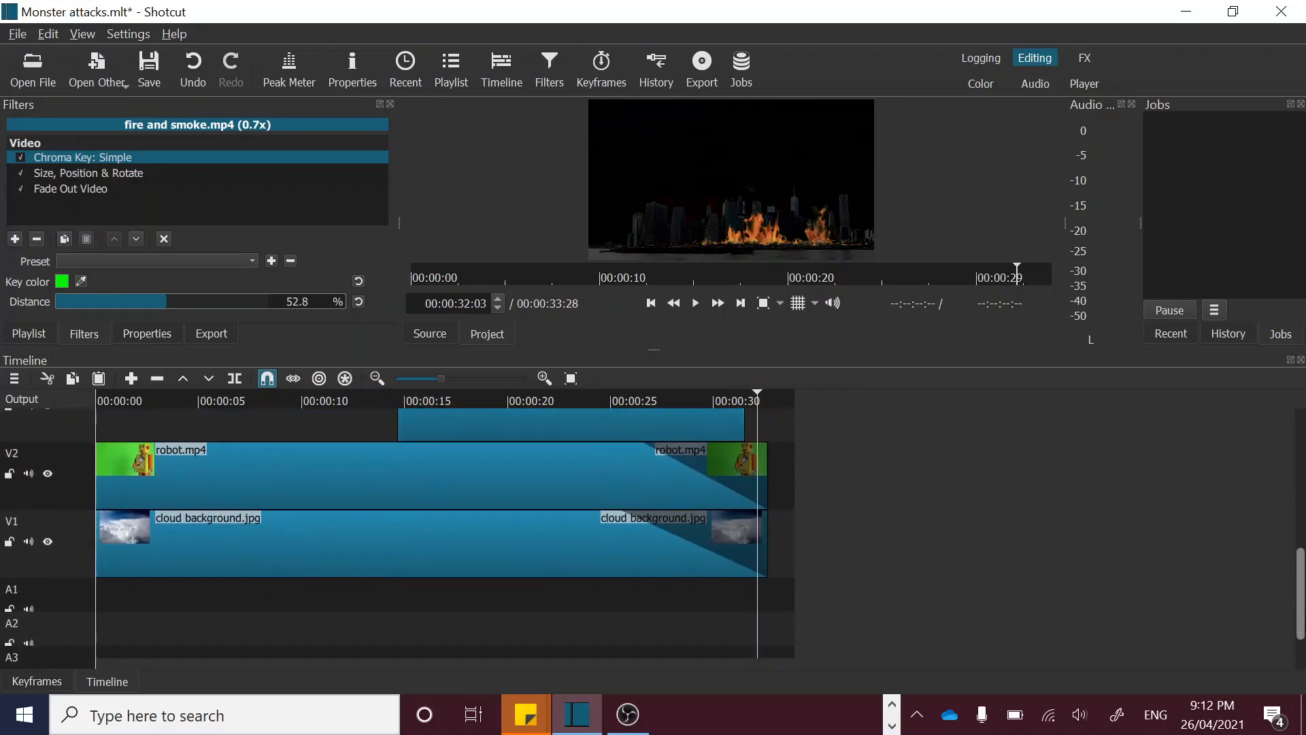
pyautogui.click(695, 530)
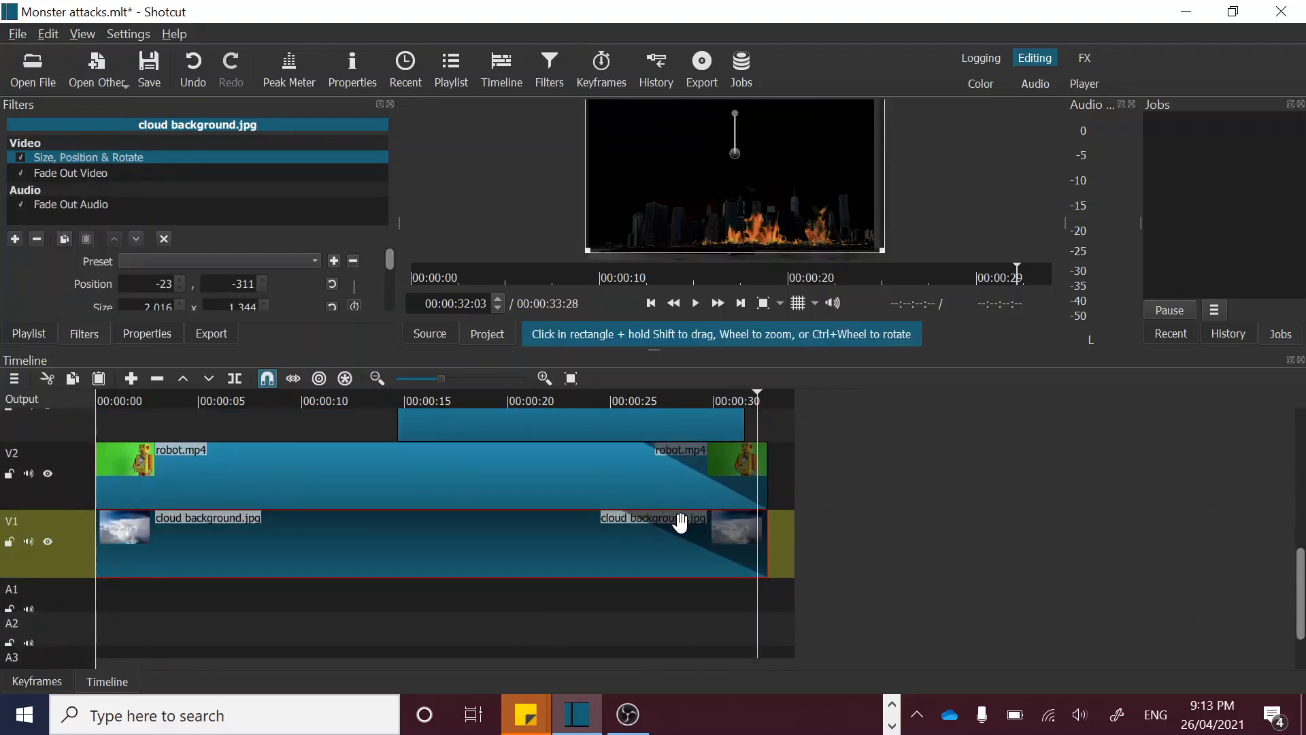
pyautogui.moveTo(619, 518)
pyautogui.moveTo(619, 523); pyautogui.dragTo(548, 533)
# - Play the ending from about 00:00:25:29 through to the end of the timeline and save the project
pyautogui.click(632, 402)
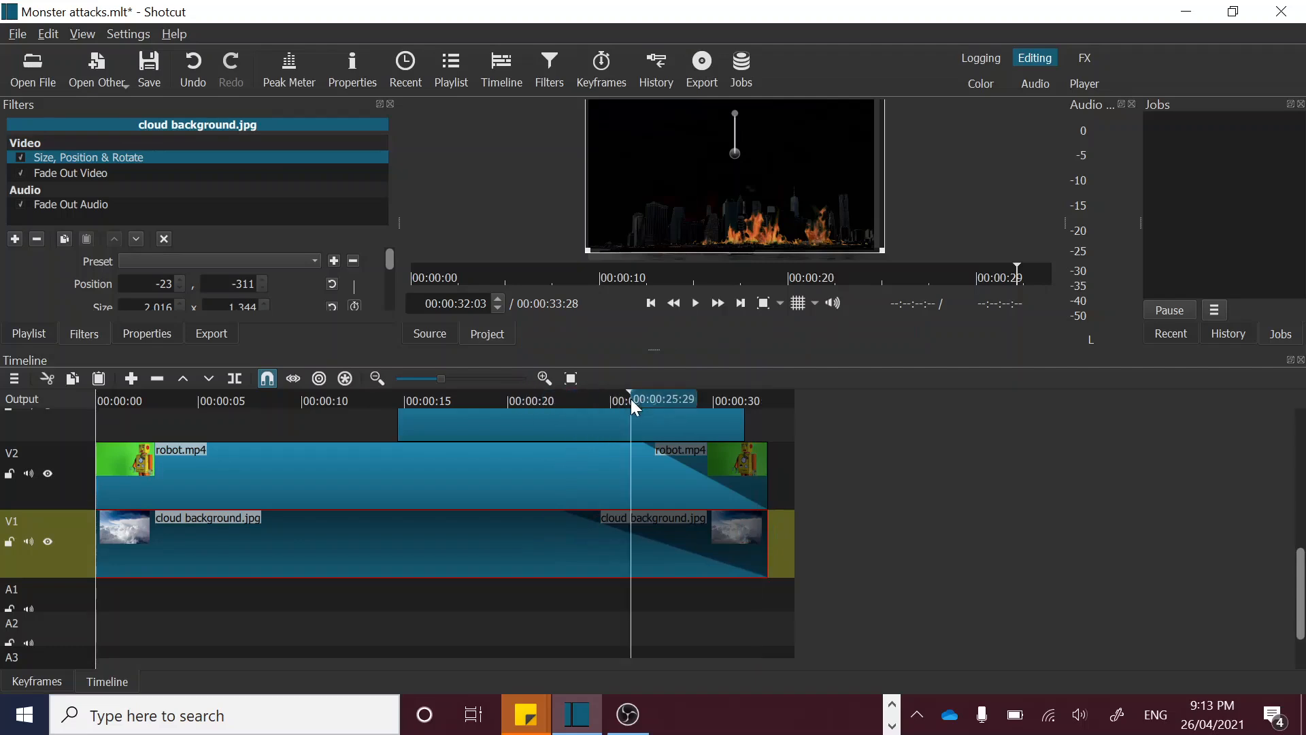
pyautogui.press('space')
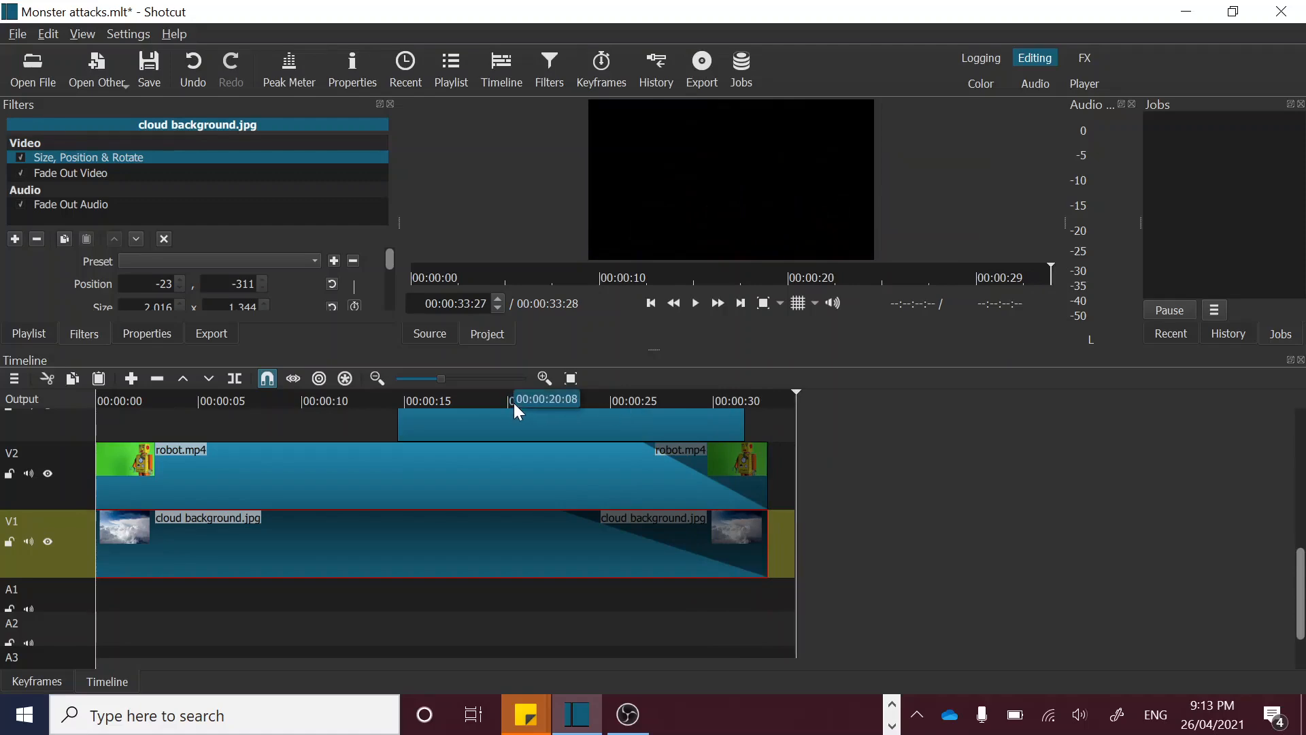
pyautogui.hotkey('ctrl', 's')
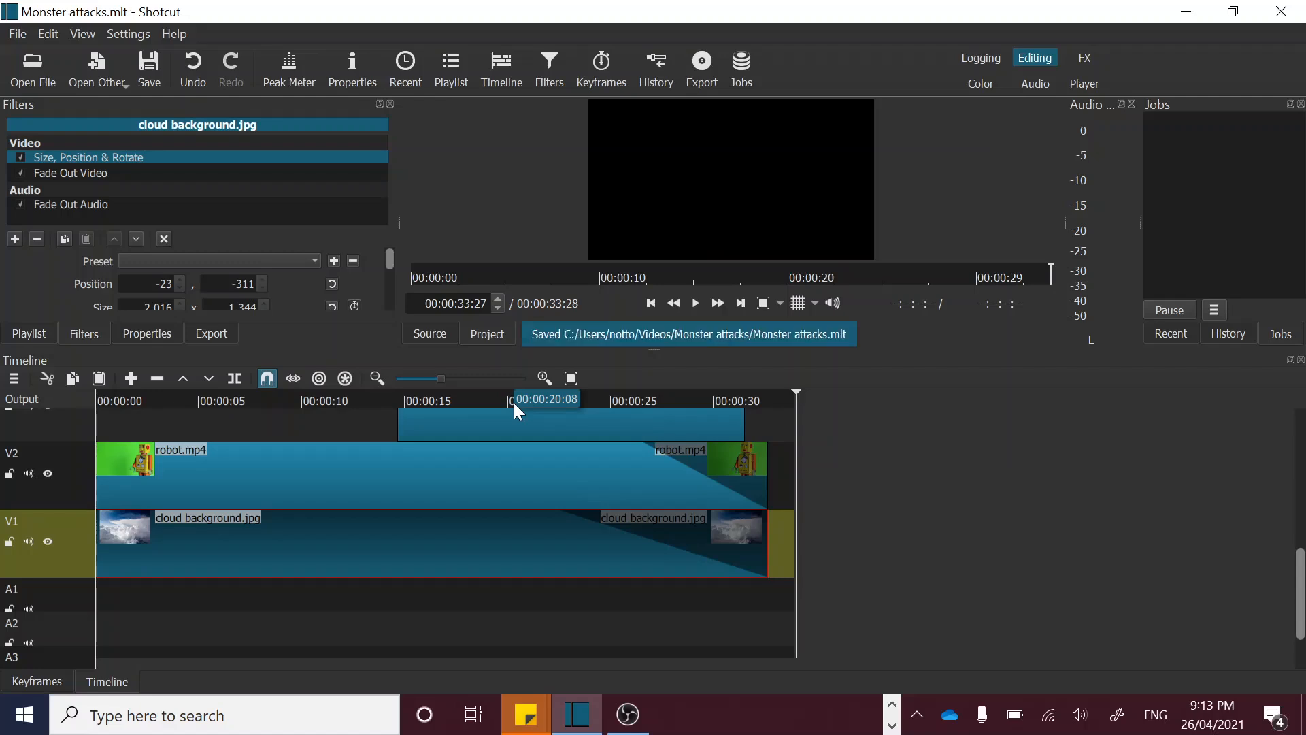
# - Place Crowd panic sound effect.mp4 from the playlist at the start of audio track A1 and preview its opening
pyautogui.scroll(-2, 1301, 583)
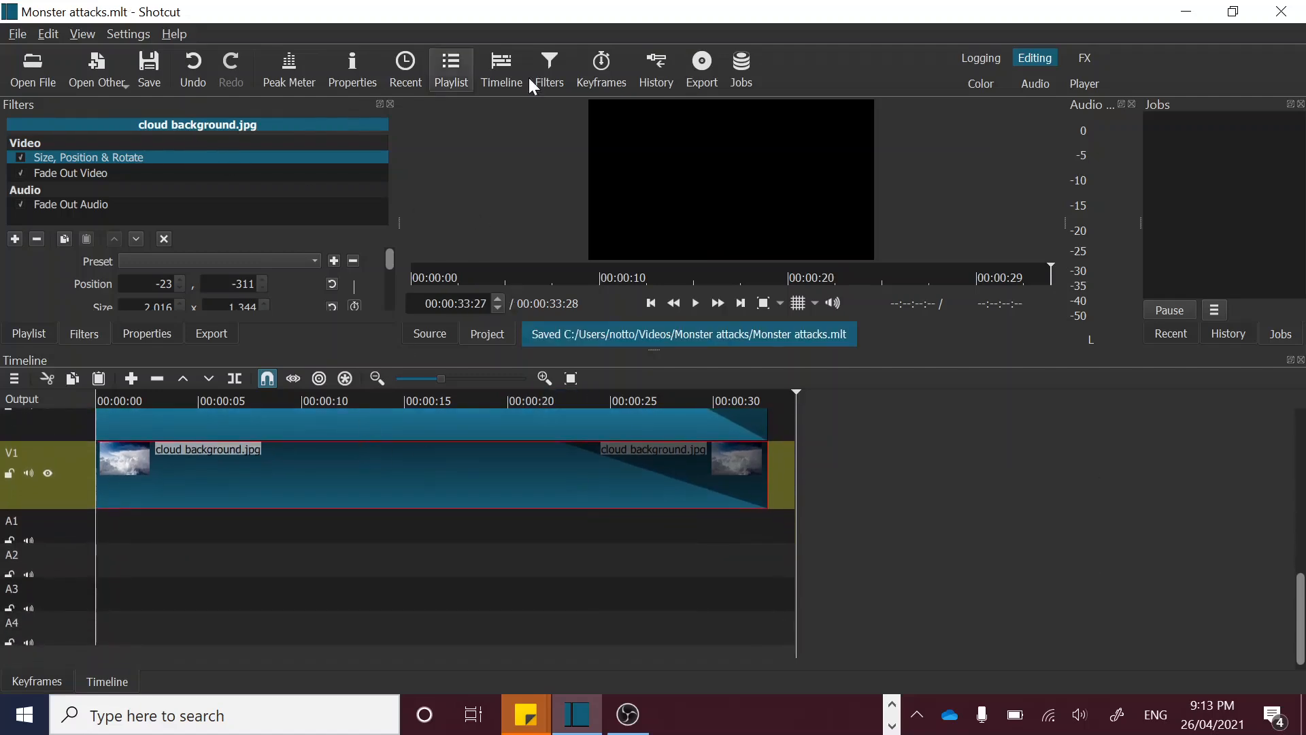
pyautogui.click(446, 69)
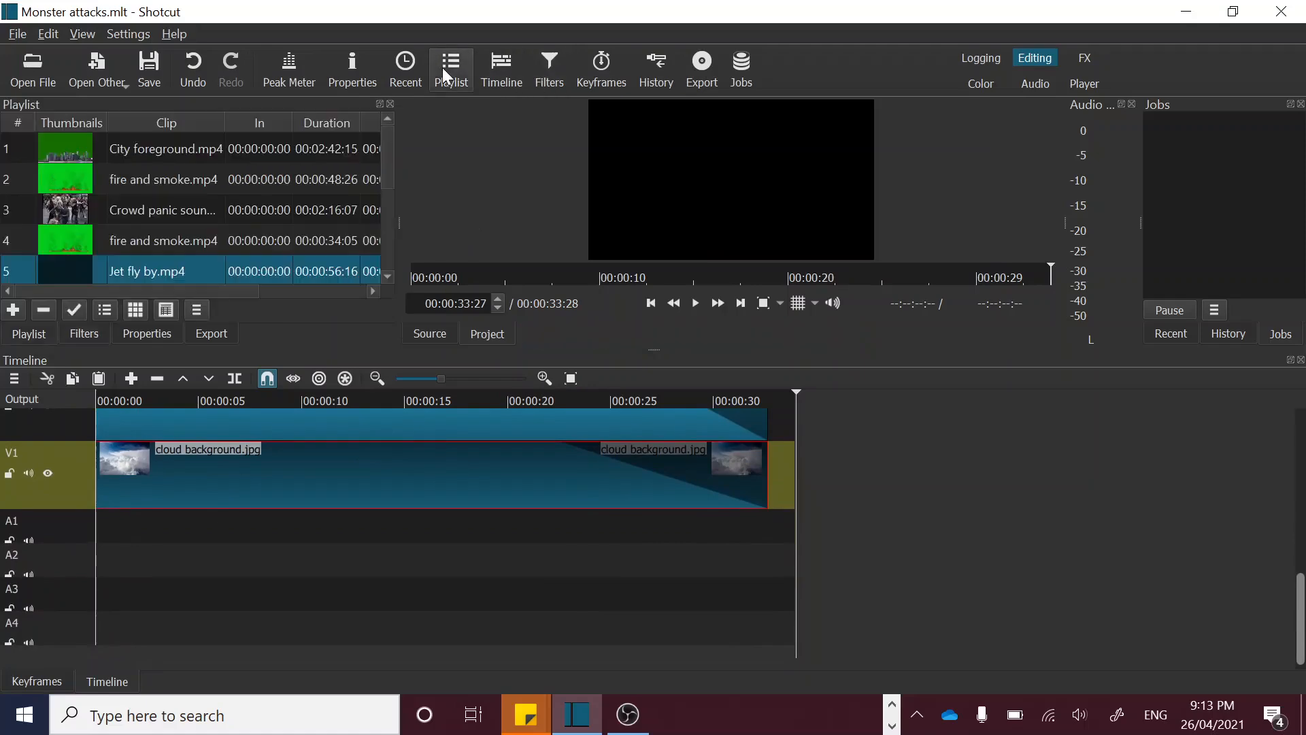
pyautogui.click(145, 208)
pyautogui.moveTo(63, 206); pyautogui.dragTo(99, 536)
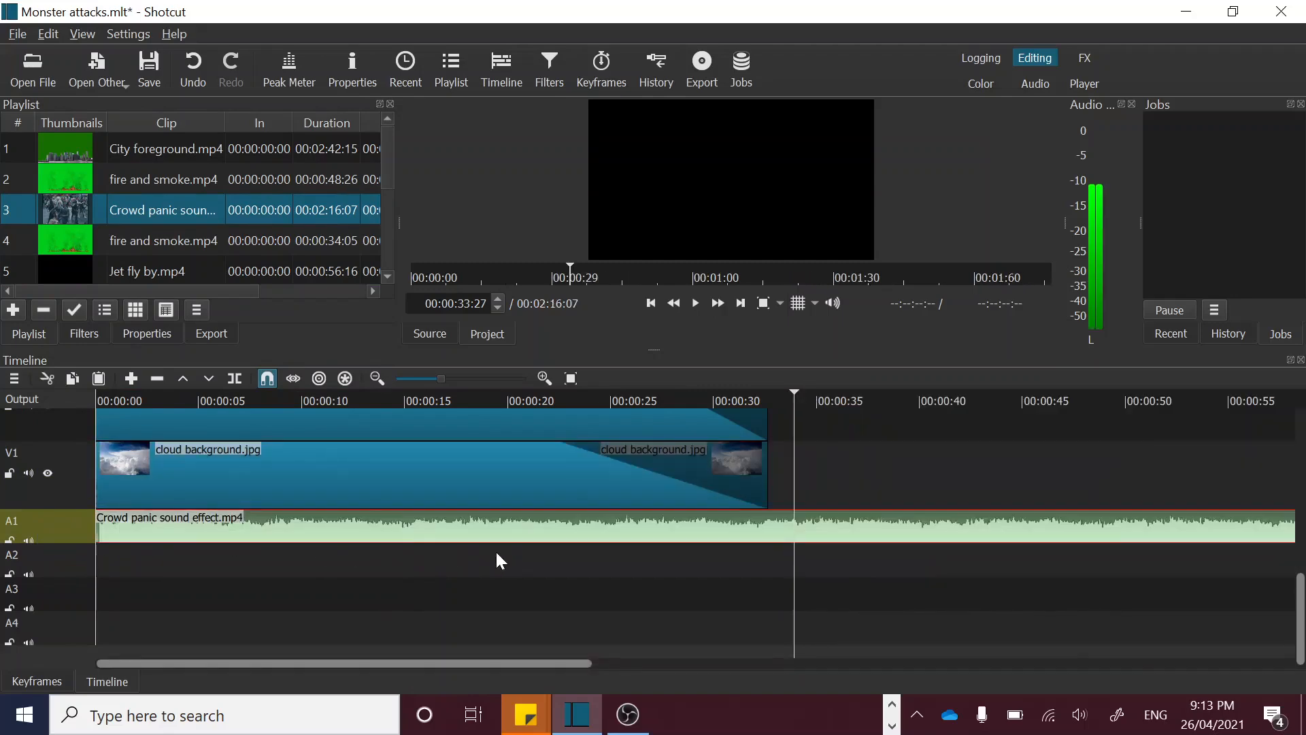
pyautogui.click(112, 405)
pyautogui.press('space')
pyautogui.press('space')
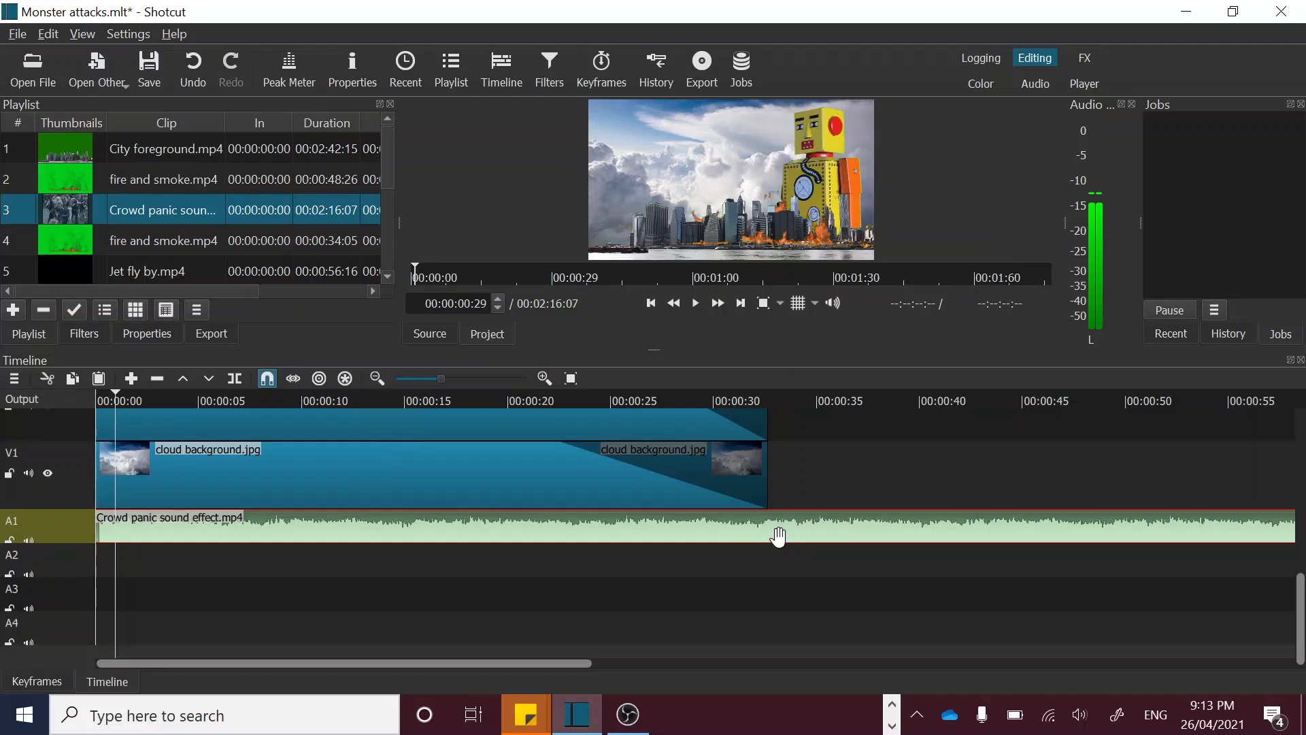
# - Split Crowd panic sound effect.mp4 on A1 at 00:00:33:05 and delete the part after the split
pyautogui.click(779, 392)
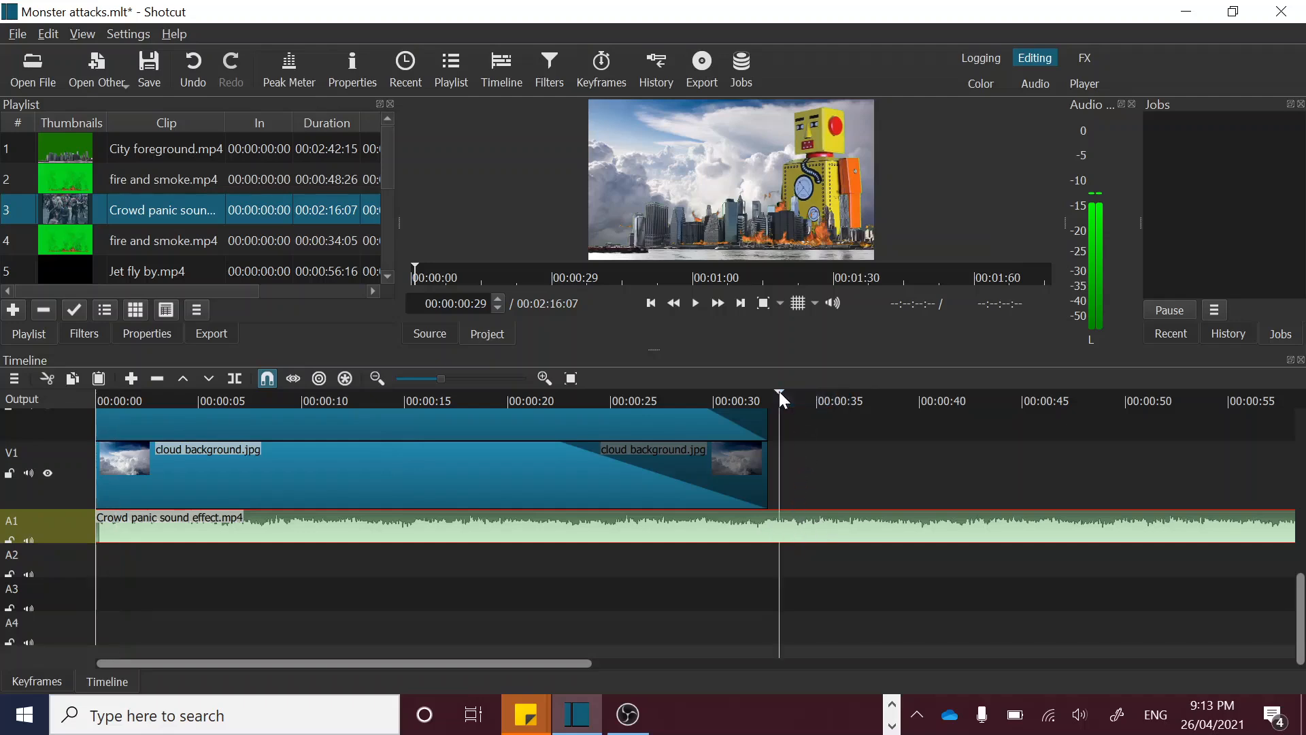
pyautogui.click(234, 378)
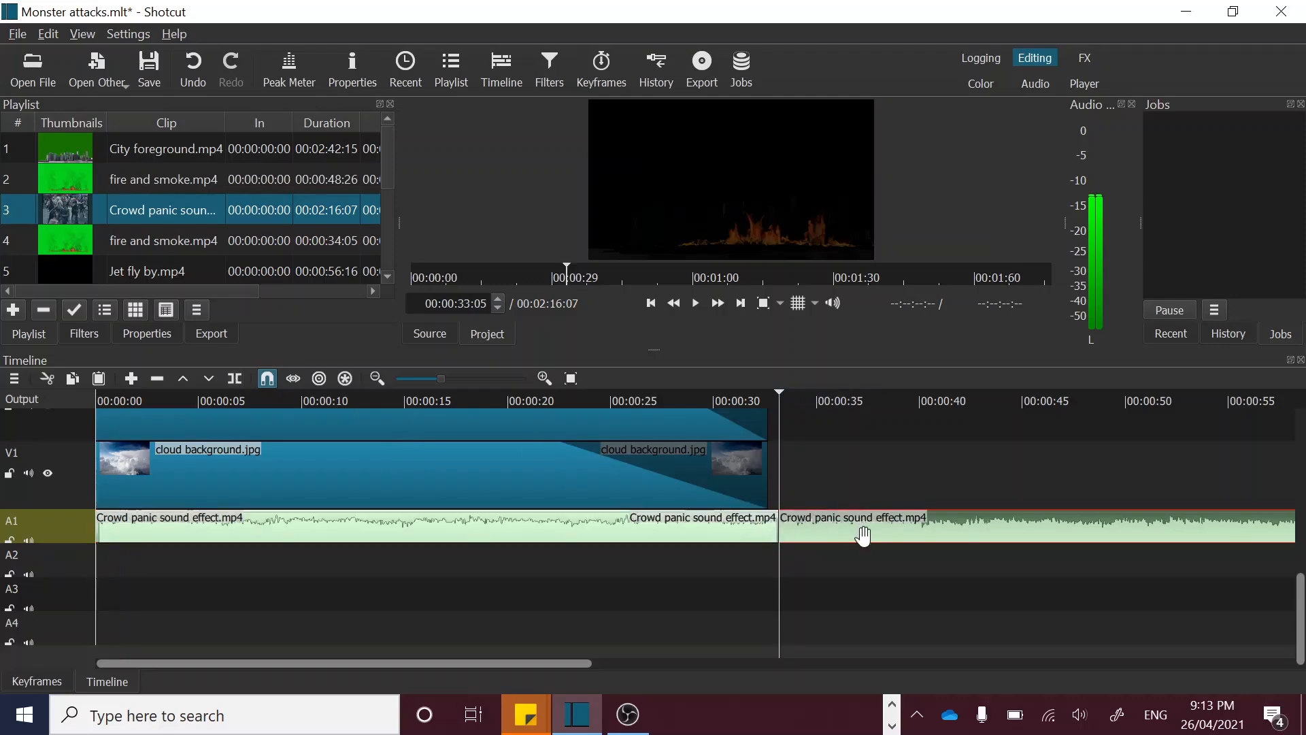
pyautogui.press('Delete')
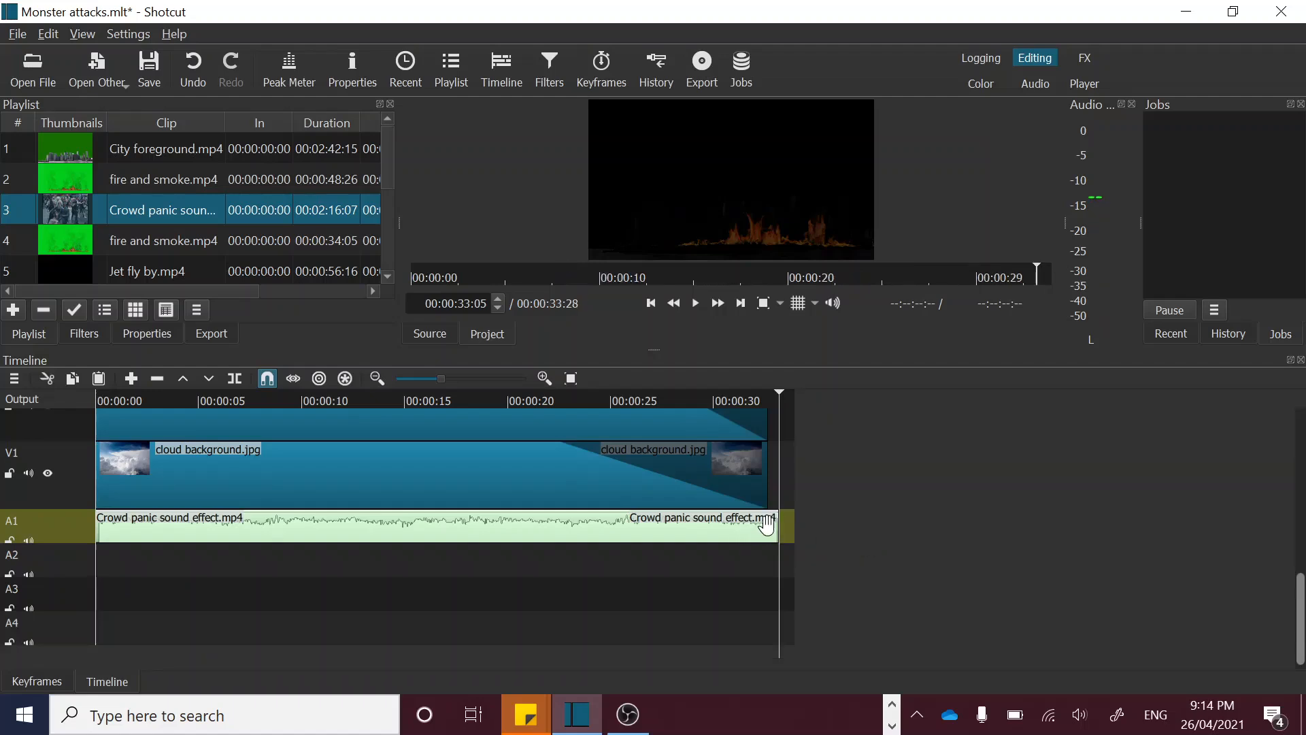
# - Fade out the crowd panic clip on A1 over about 3 seconds and preview the ending from about 30 seconds
pyautogui.moveTo(773, 524); pyautogui.dragTo(715, 527)
pyautogui.click(707, 400)
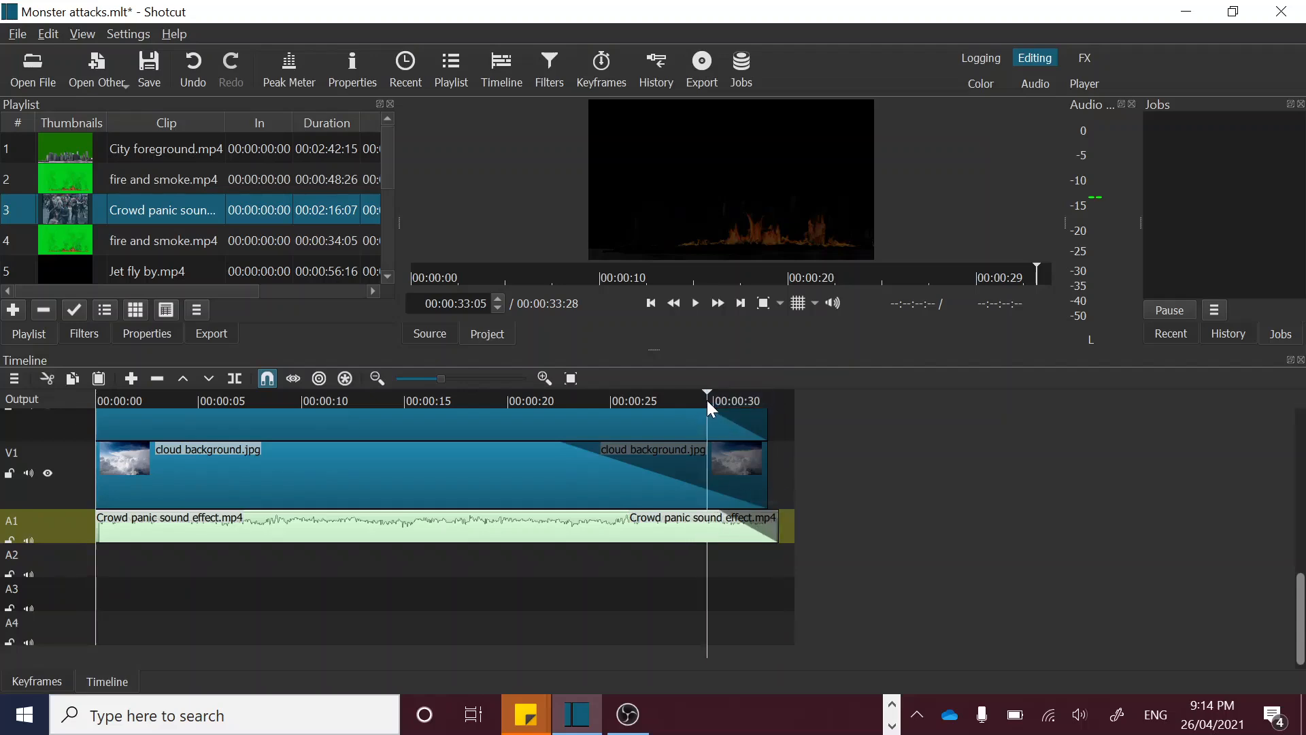
pyautogui.press('space')
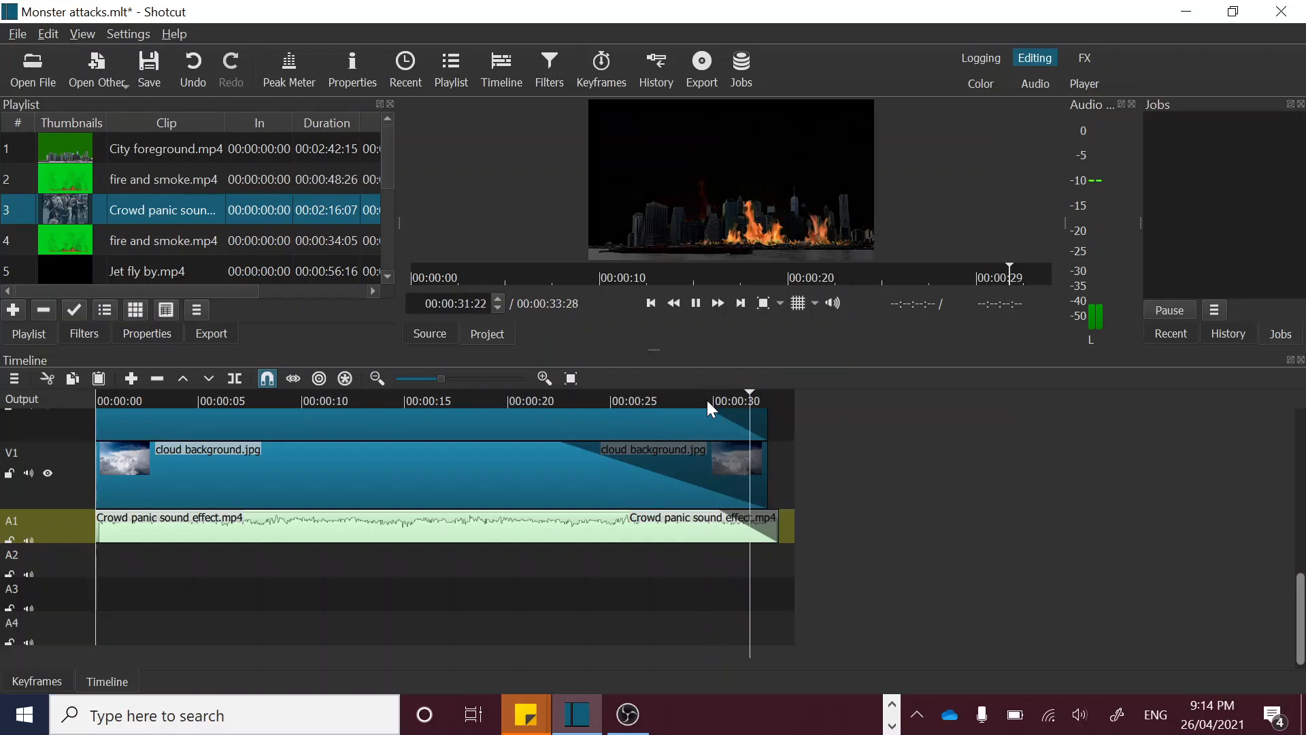
pyautogui.press('space')
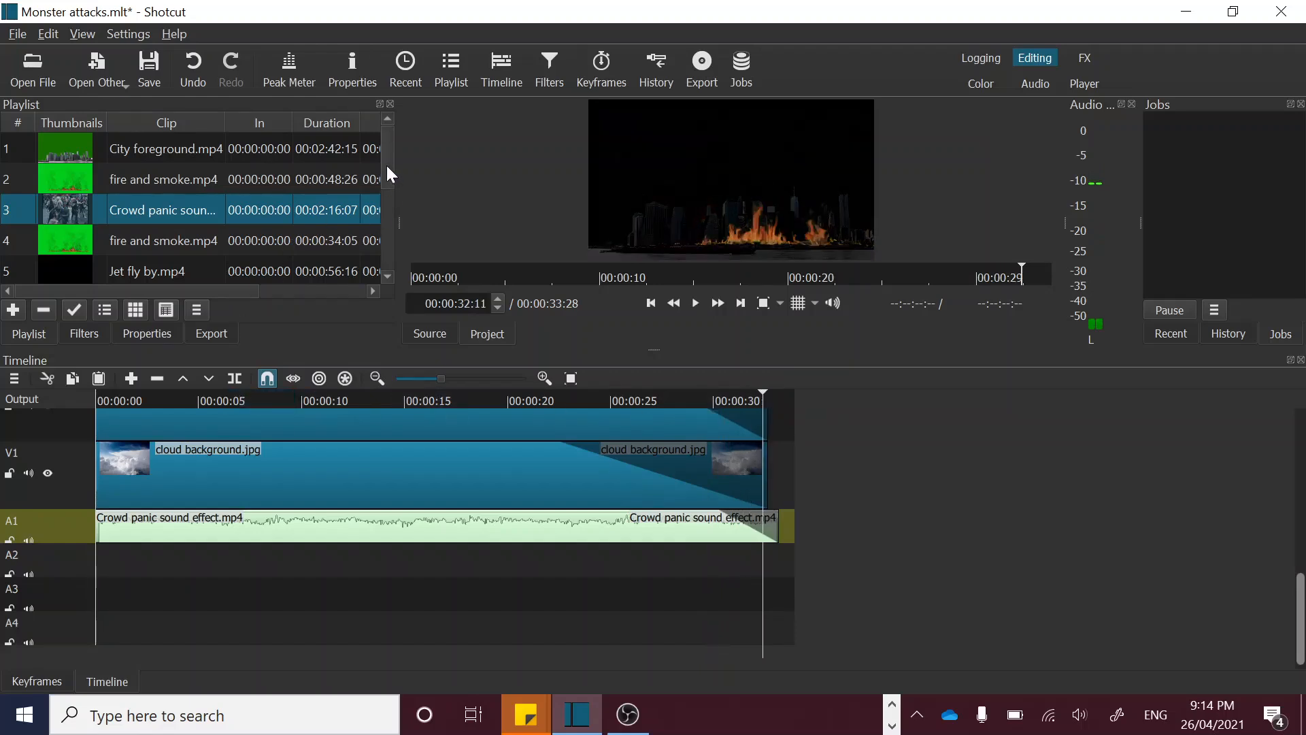
# - Place jet flyby sound effects.mp4 from the playlist on audio track A2, starting at about 5 seconds
pyautogui.moveTo(386, 166); pyautogui.dragTo(388, 177)
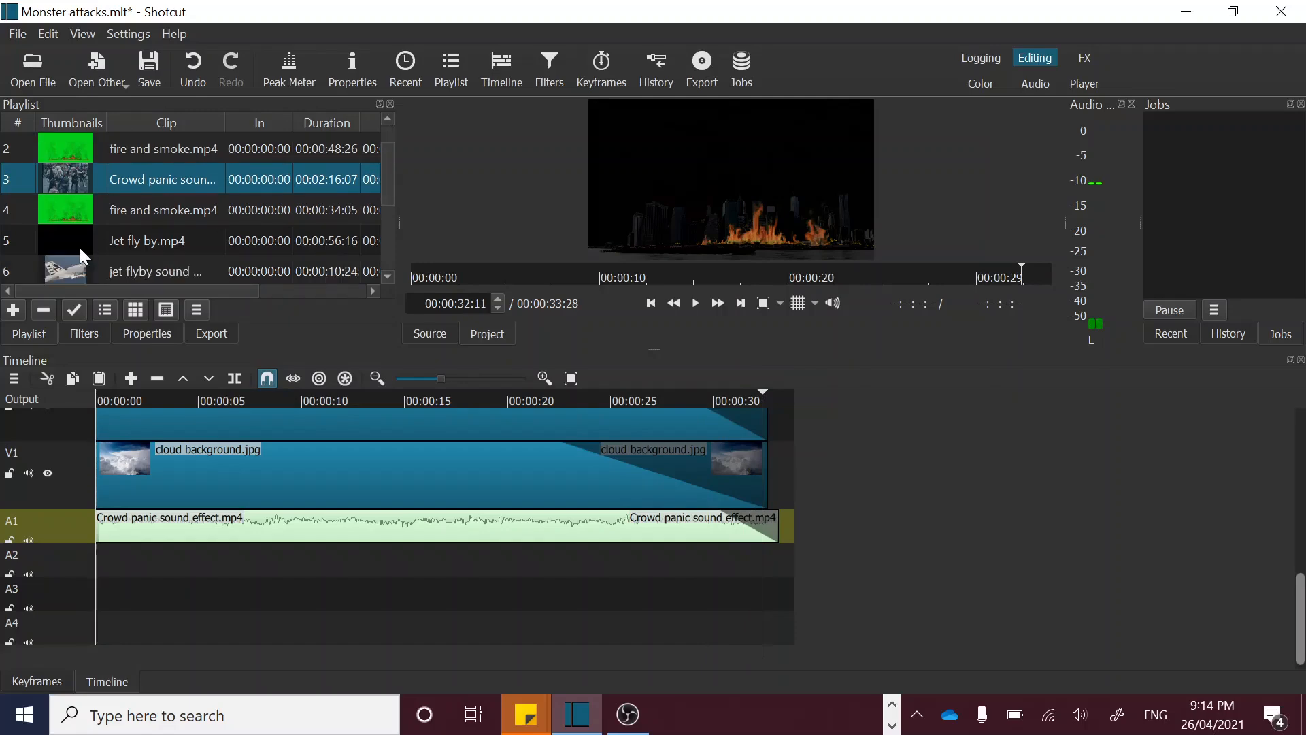
pyautogui.click(64, 268)
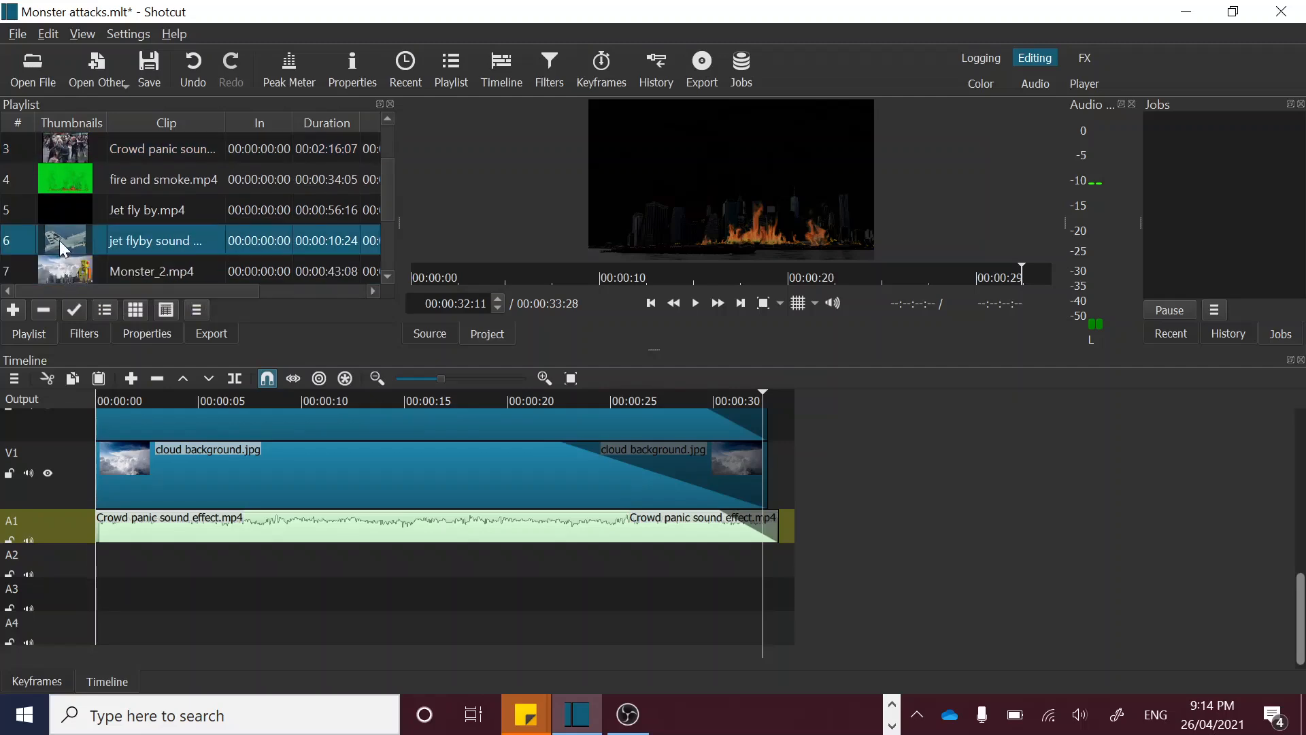
pyautogui.moveTo(59, 239); pyautogui.dragTo(109, 571)
pyautogui.moveTo(215, 563); pyautogui.dragTo(328, 564)
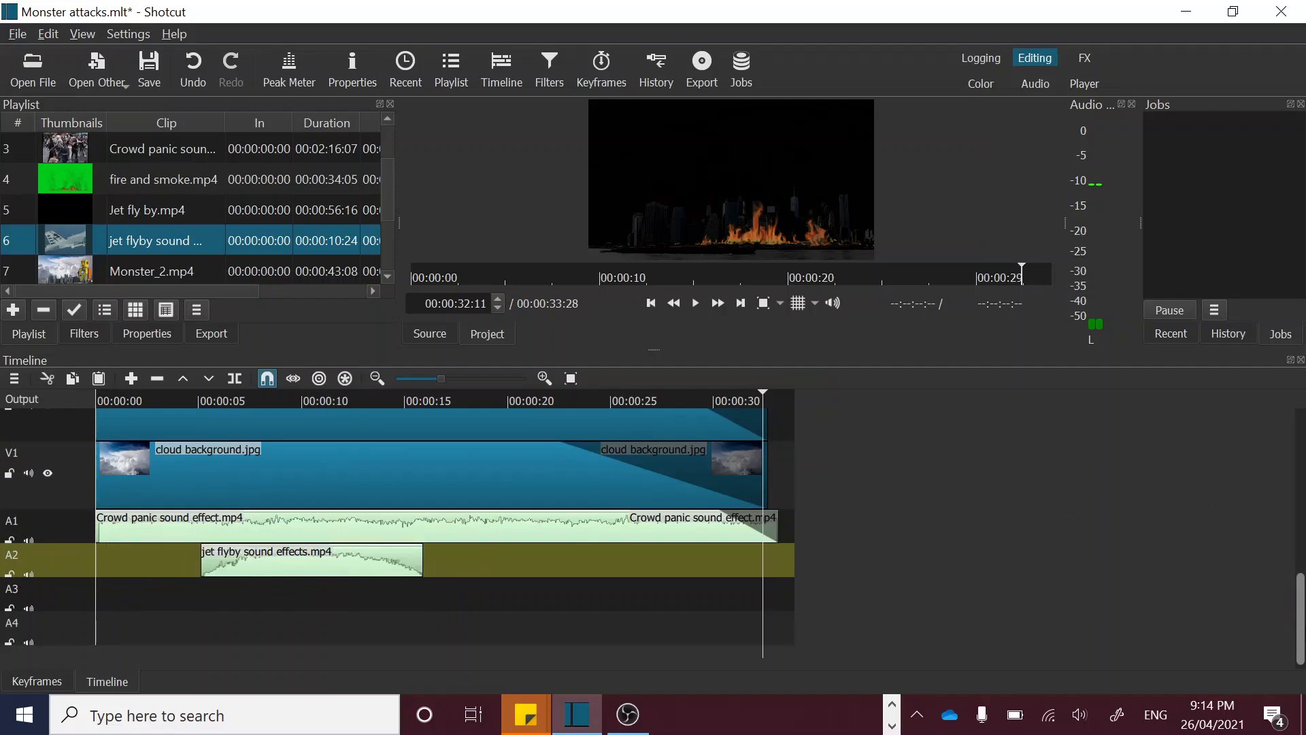
# - Locate the first jet clip's start on V7 and shift the A2 flyby sound to start at about 6.8 seconds
pyautogui.moveTo(1301, 633); pyautogui.dragTo(1276, 502)
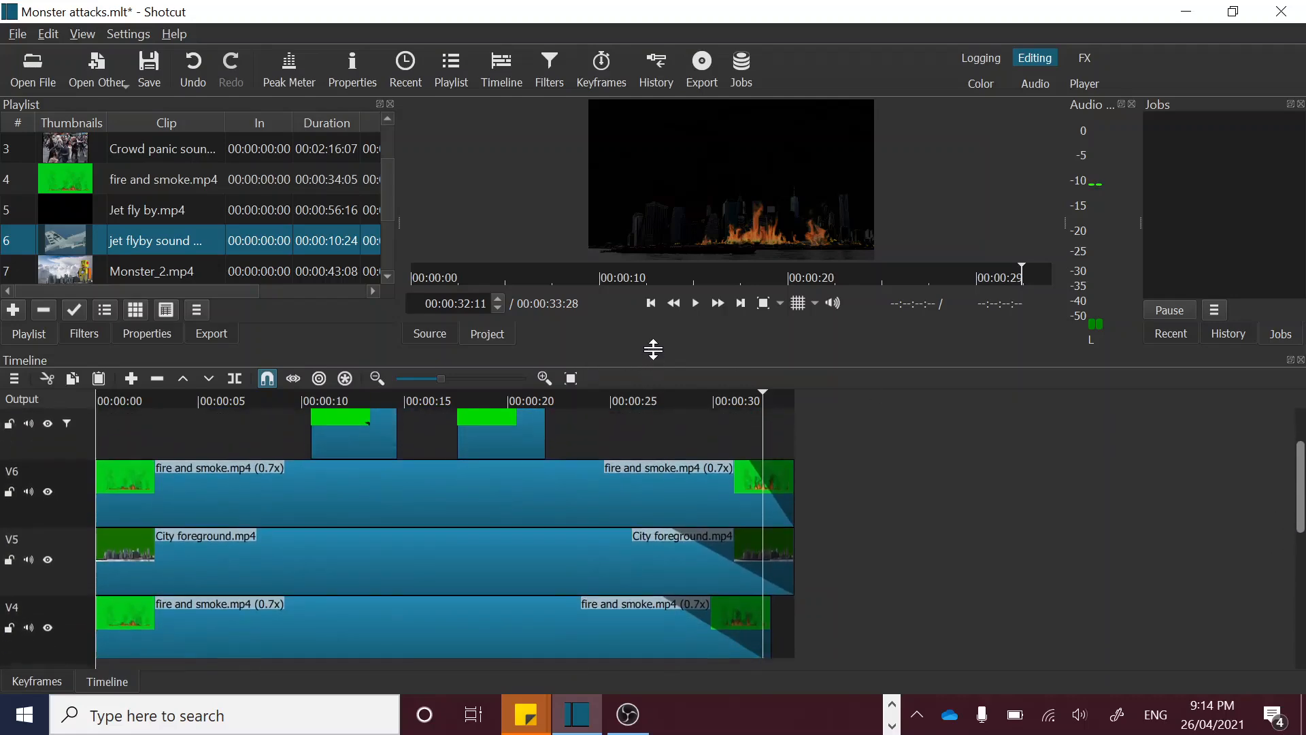
pyautogui.moveTo(653, 348); pyautogui.dragTo(645, 210)
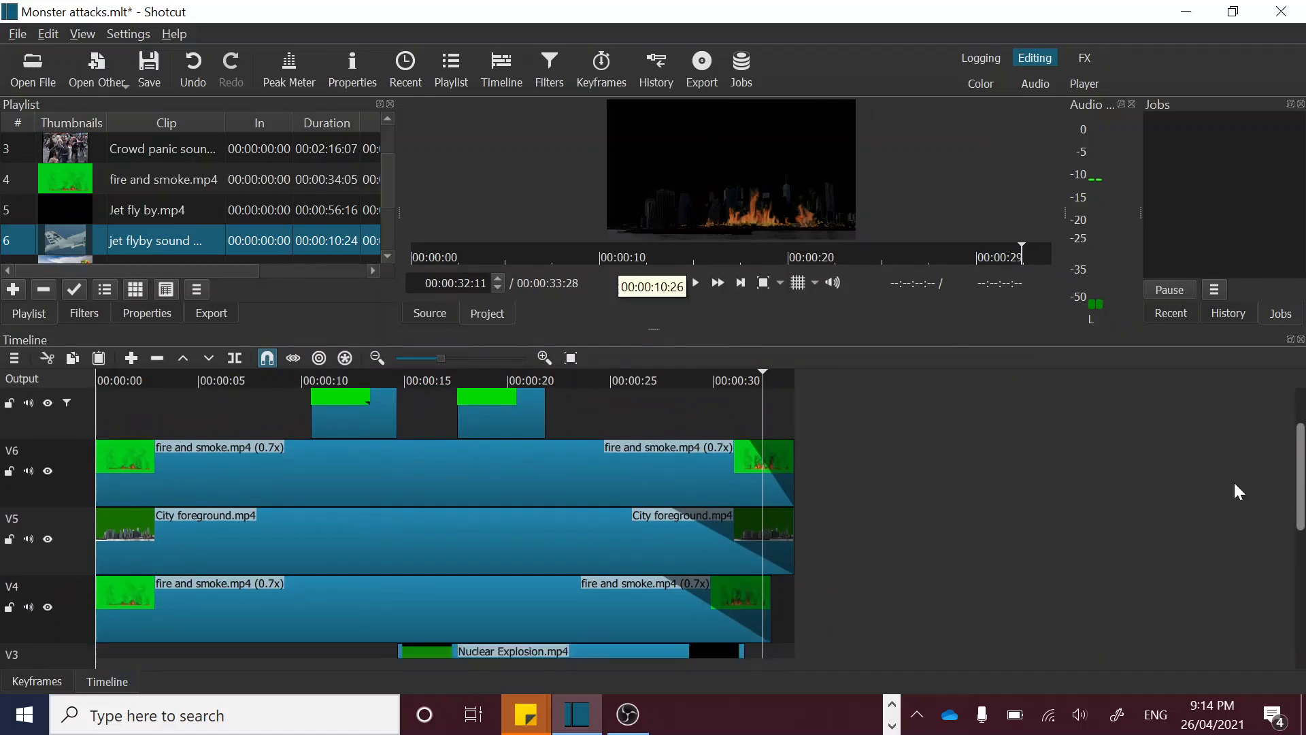
pyautogui.moveTo(1300, 490)
pyautogui.mouseDown()
pyautogui.moveTo(1299, 528)
pyautogui.moveTo(1300, 476)
pyautogui.mouseUp()
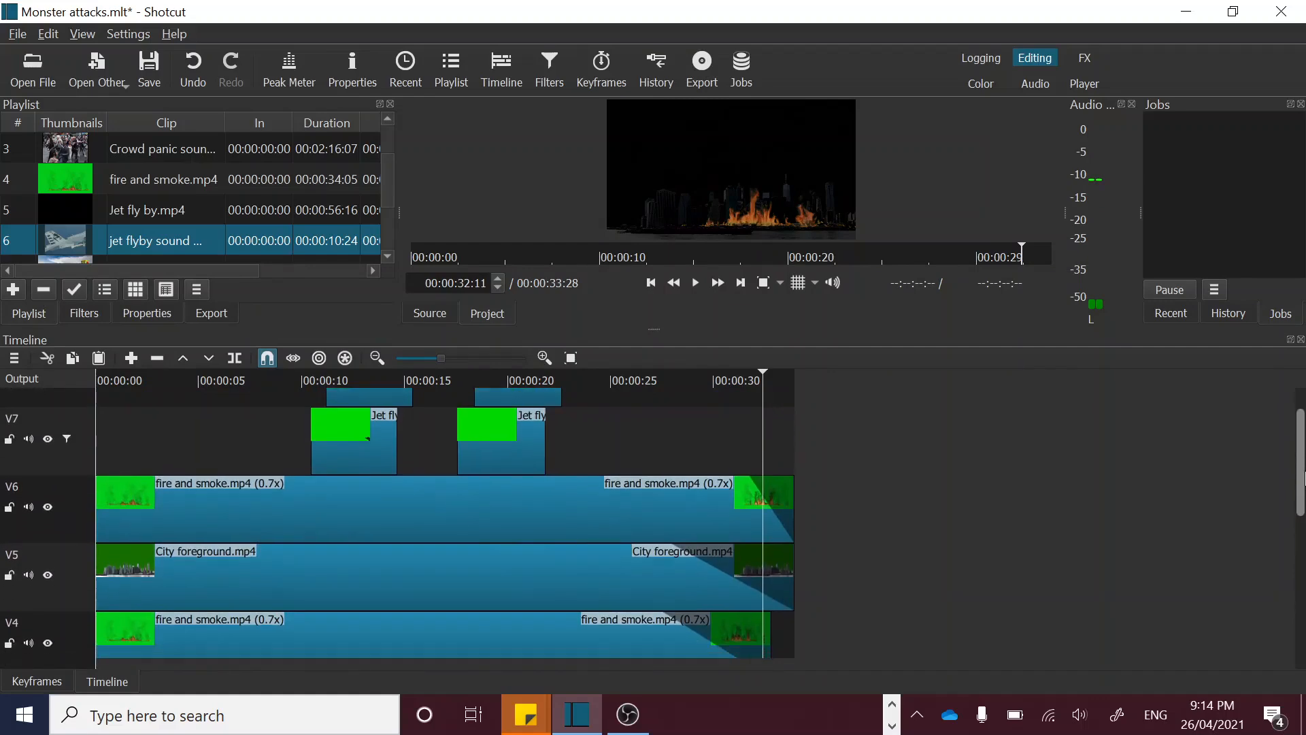
pyautogui.click(334, 426)
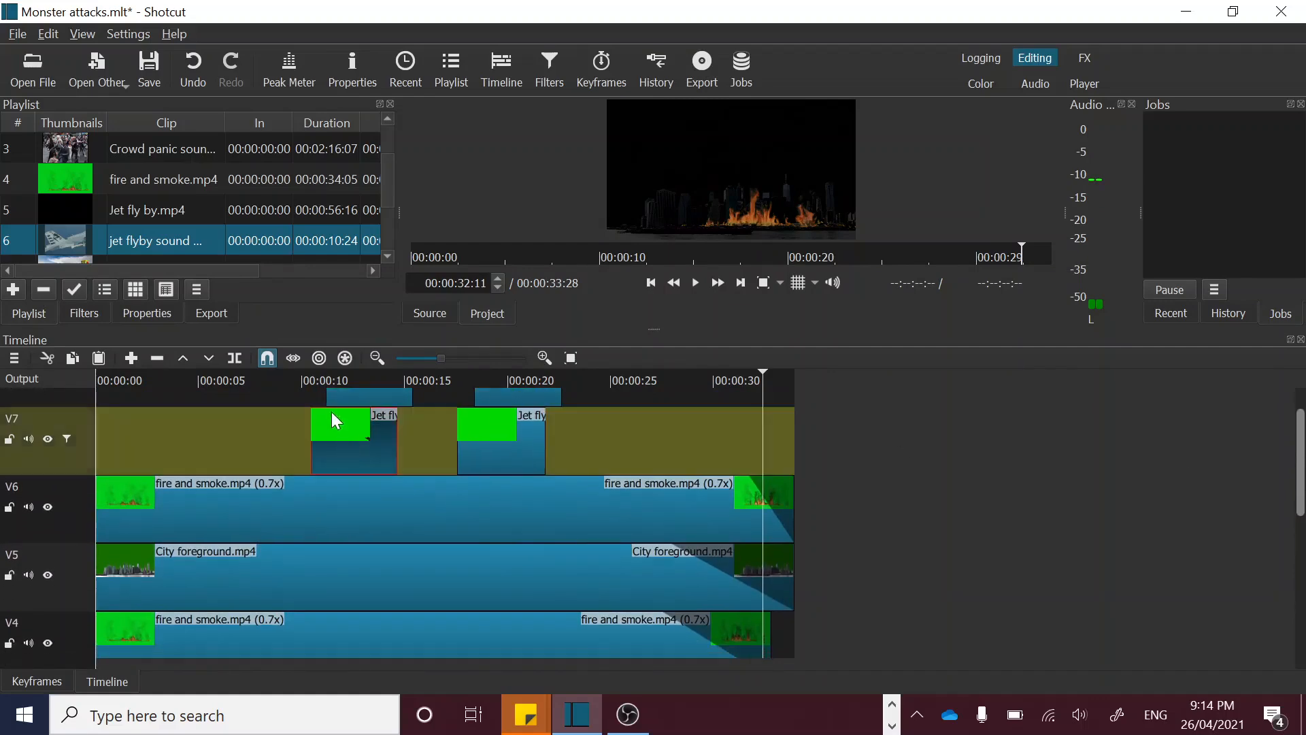
pyautogui.click(305, 381)
pyautogui.click(310, 377)
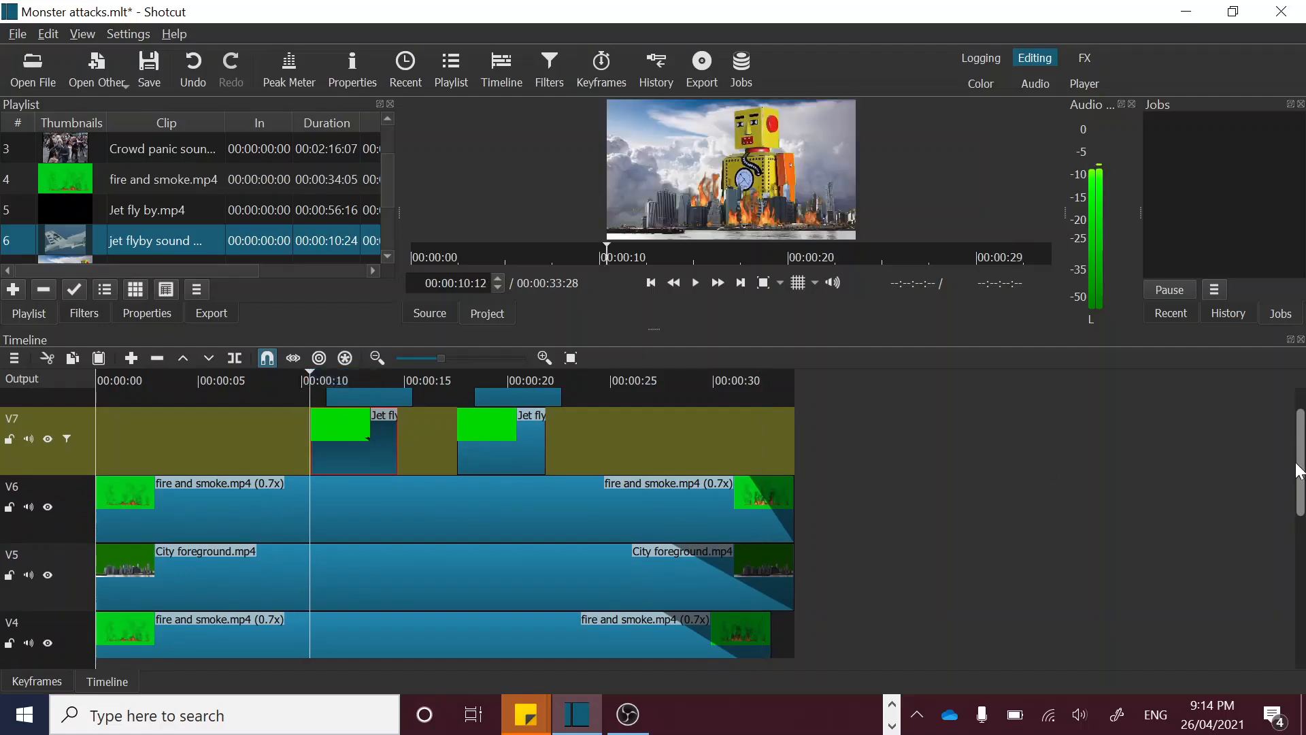
pyautogui.moveTo(1300, 466); pyautogui.dragTo(1299, 616)
pyautogui.moveTo(261, 560); pyautogui.dragTo(317, 564)
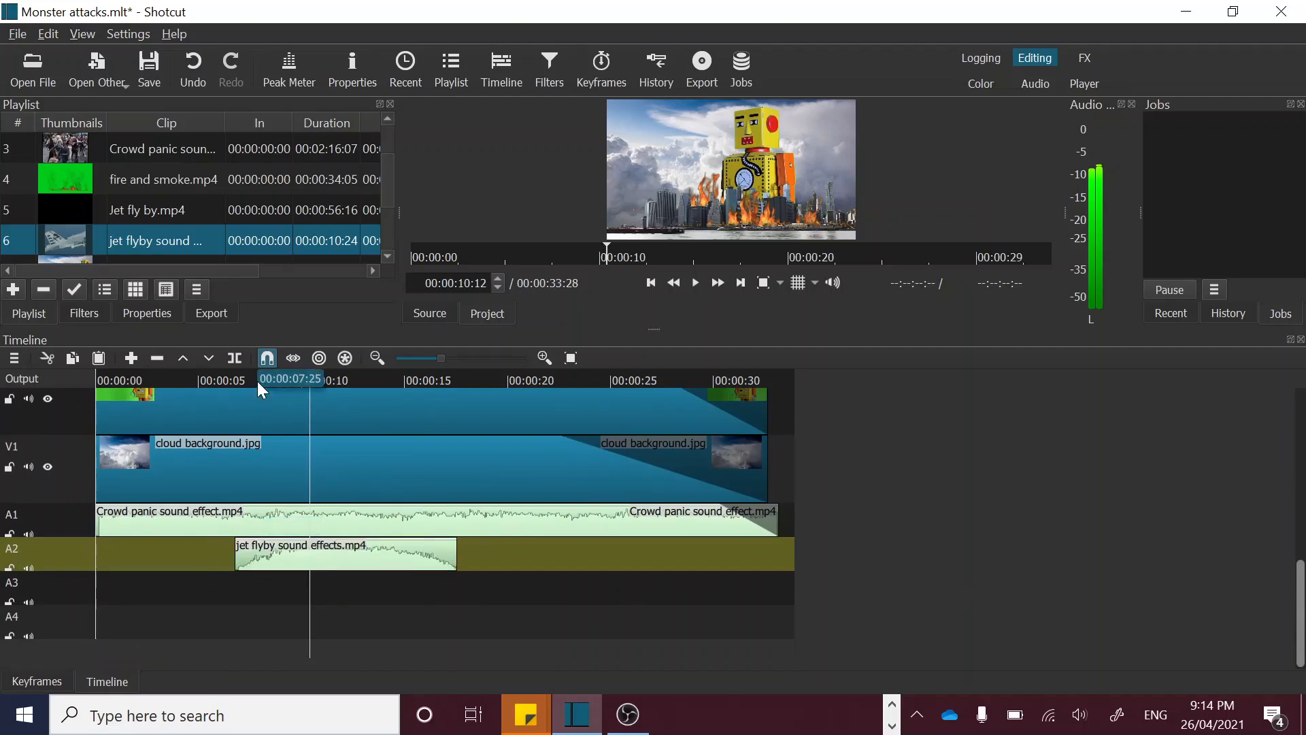
# - Preview the first jet pass with its flyby sound from about 00:00:07:25
pyautogui.click(255, 381)
pyautogui.press('space')
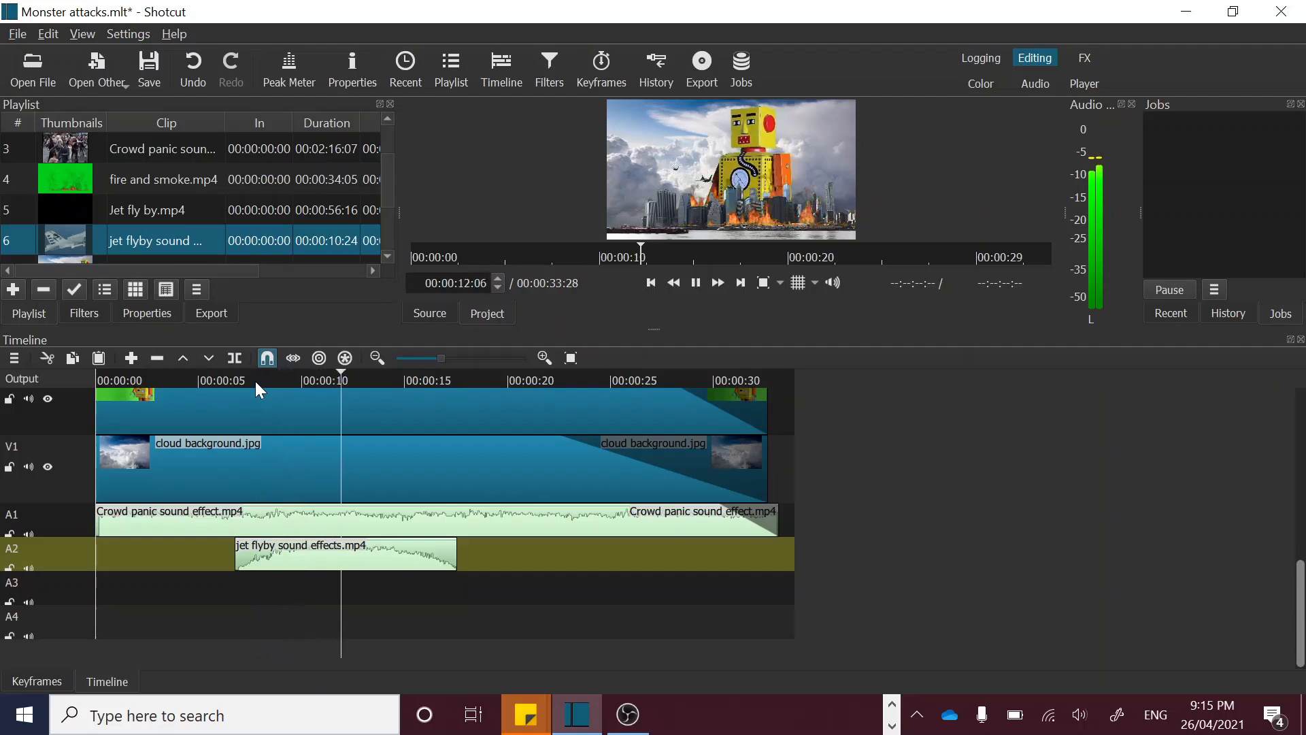
pyautogui.press('space')
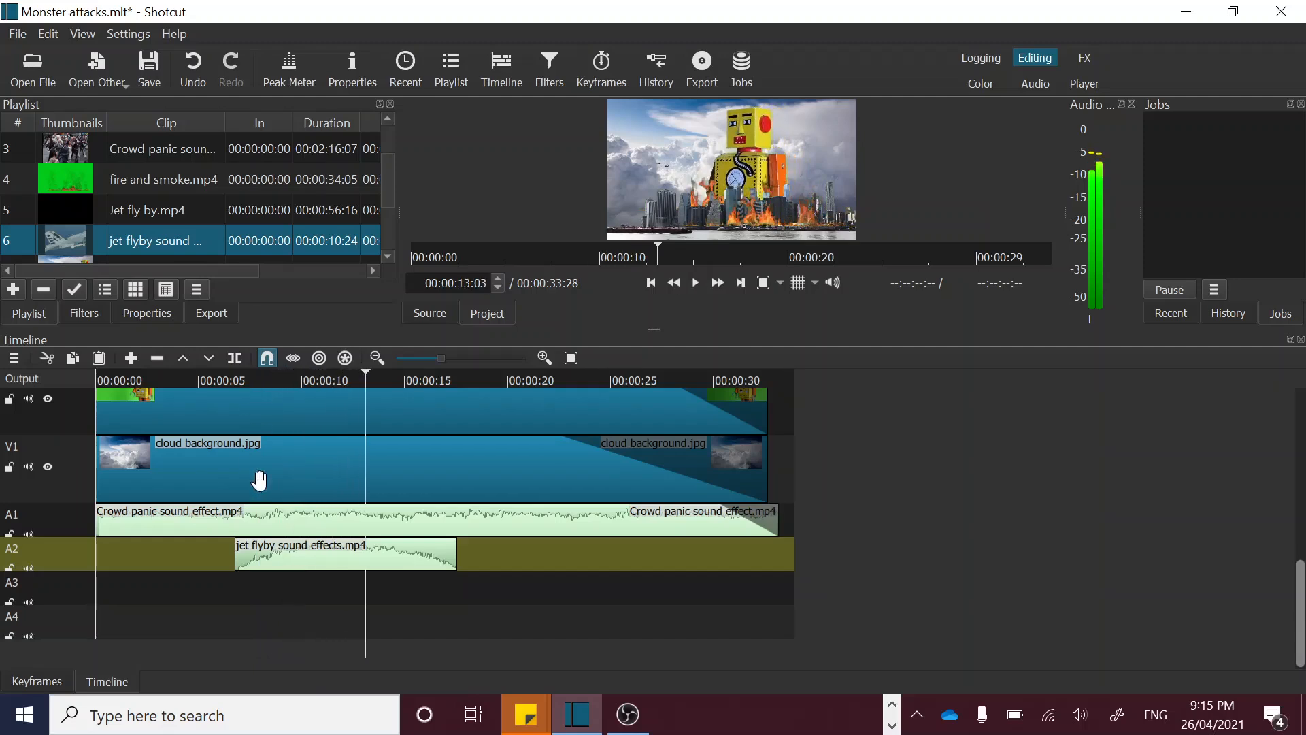
# - Paste a copy of the jet flyby sound onto A3, starting at about 8 seconds, and preview the overlapping sounds
pyautogui.click(335, 563)
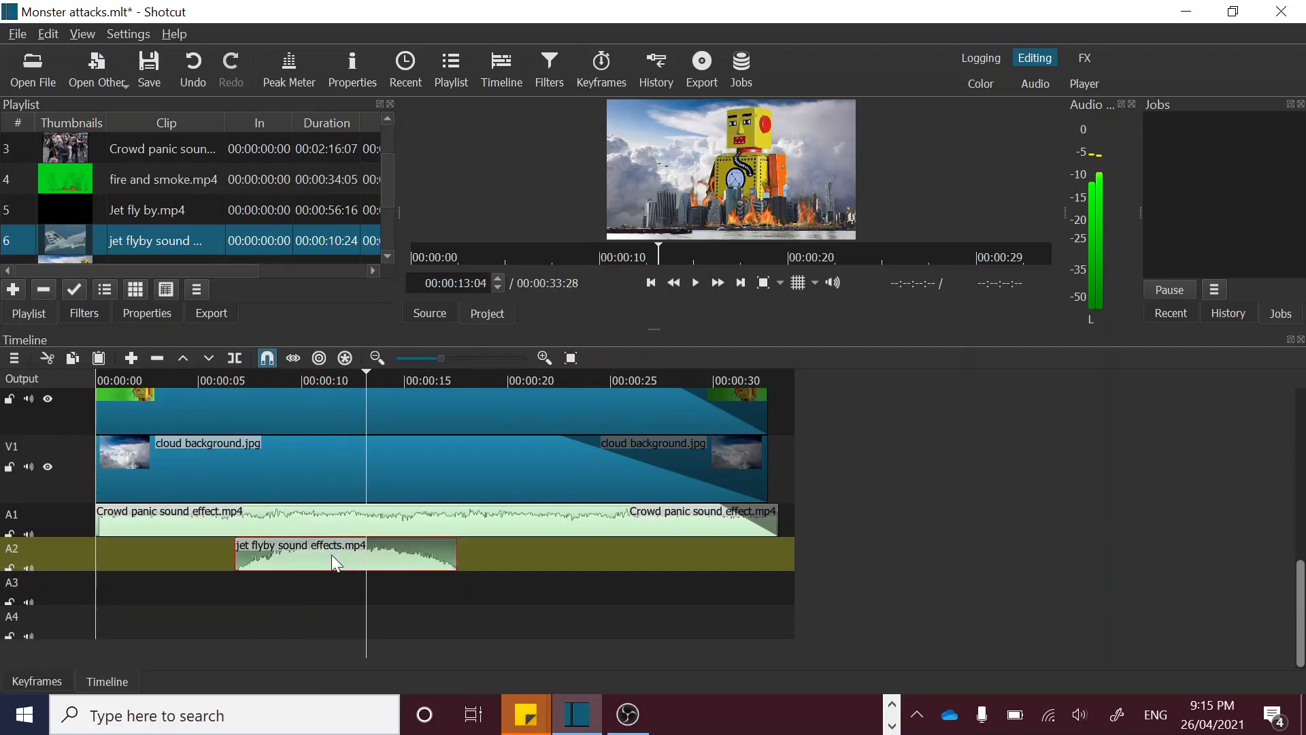
pyautogui.click(330, 589)
pyautogui.click(50, 591)
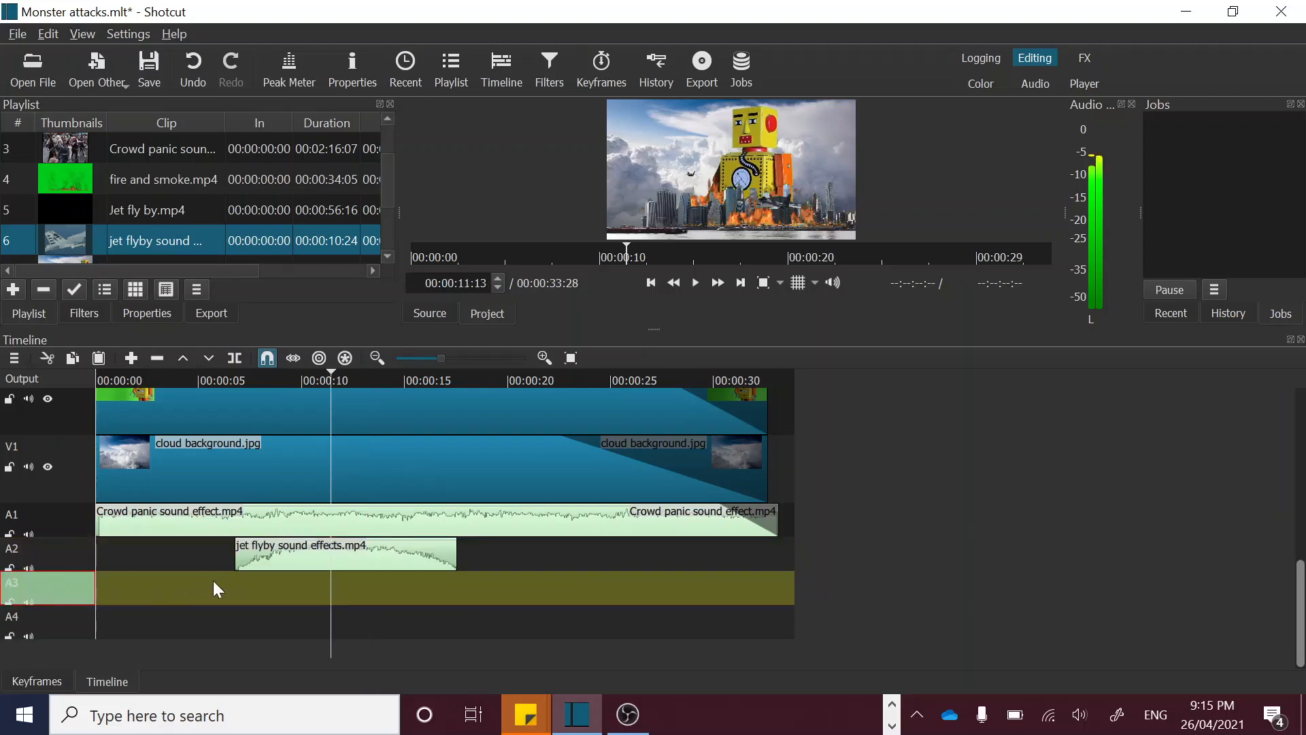
pyautogui.hotkey('ctrl', 'v')
pyautogui.moveTo(368, 601); pyautogui.dragTo(303, 592)
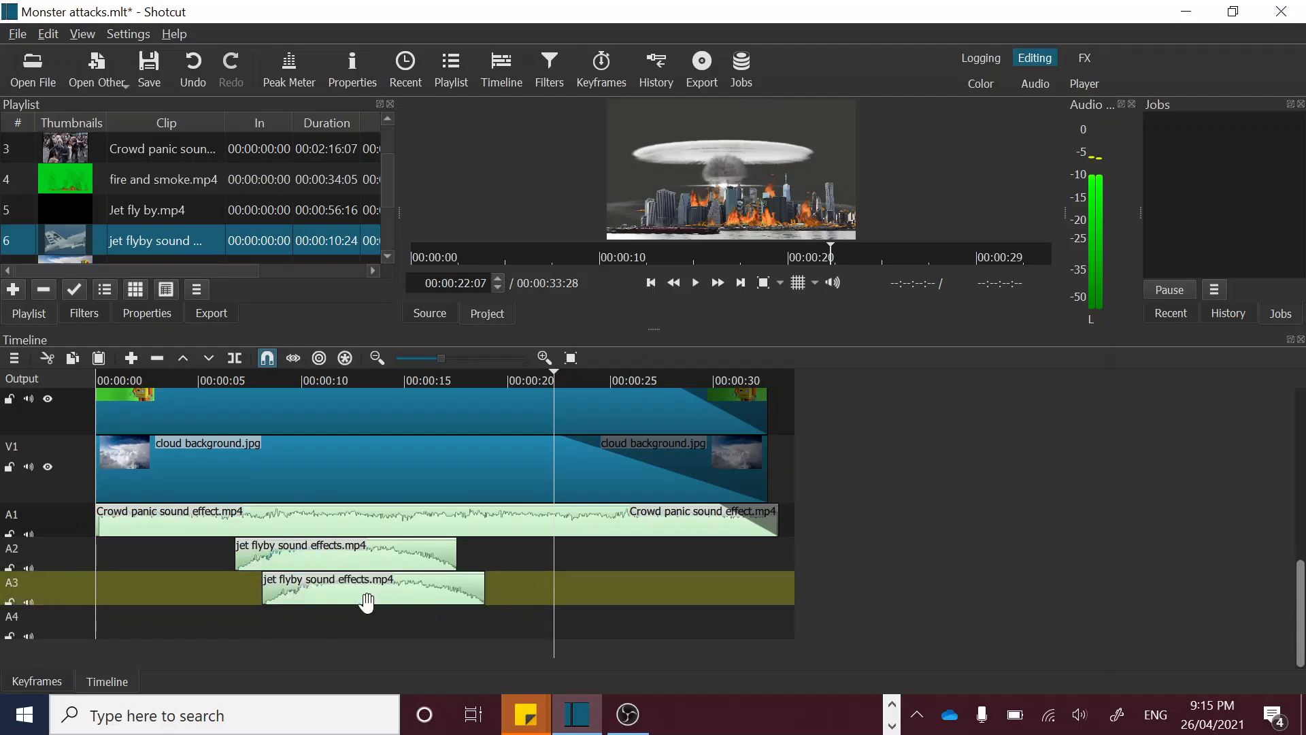
pyautogui.click(217, 377)
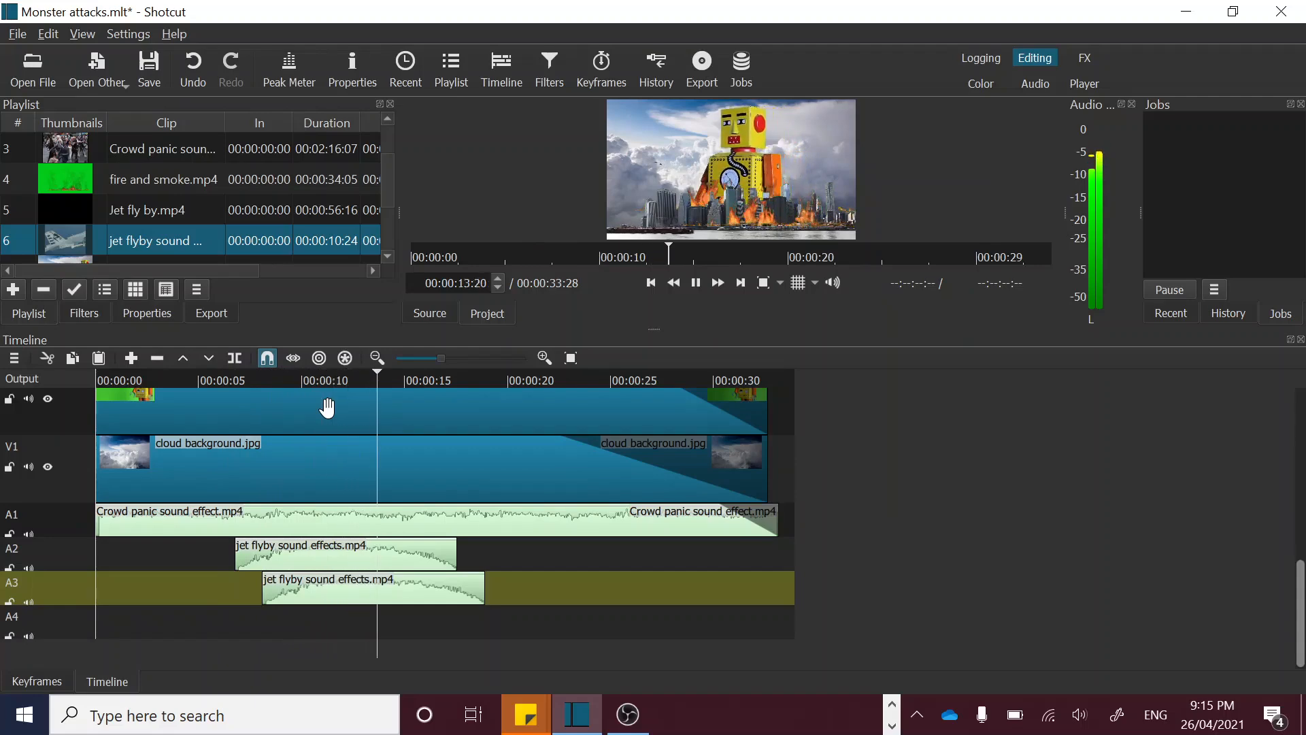
pyautogui.press('space')
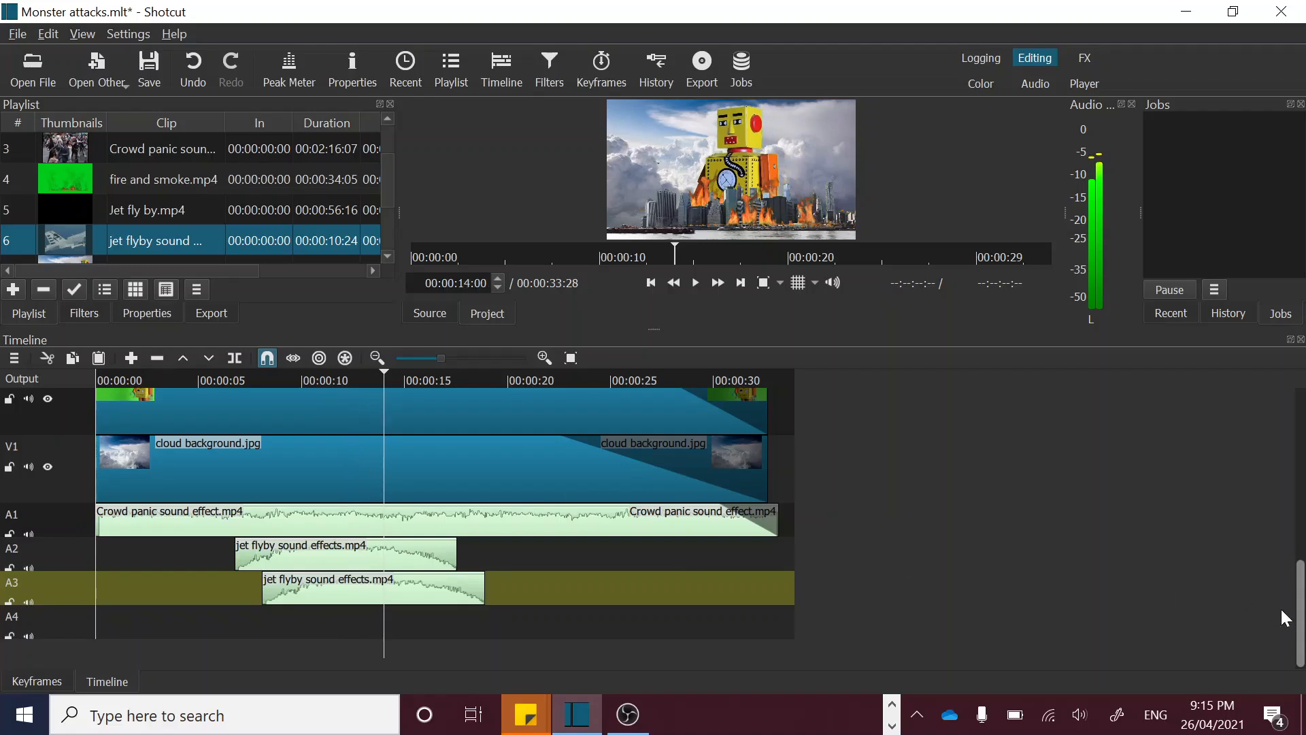
# - Add jet flyby sound effects.mp4 for the second jet pass on A2 at 00:00:18:00 and on A3 at about 19.4 seconds
pyautogui.moveTo(1302, 620); pyautogui.dragTo(1286, 461)
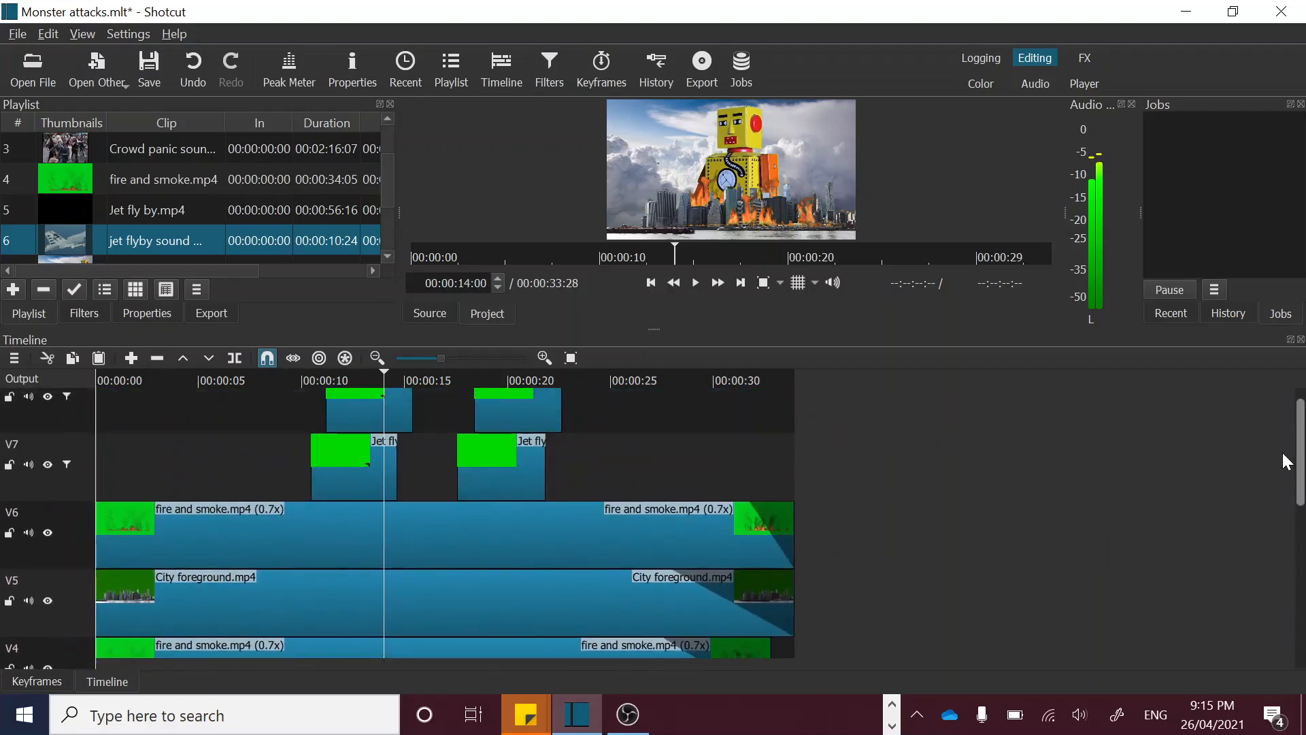
pyautogui.click(459, 376)
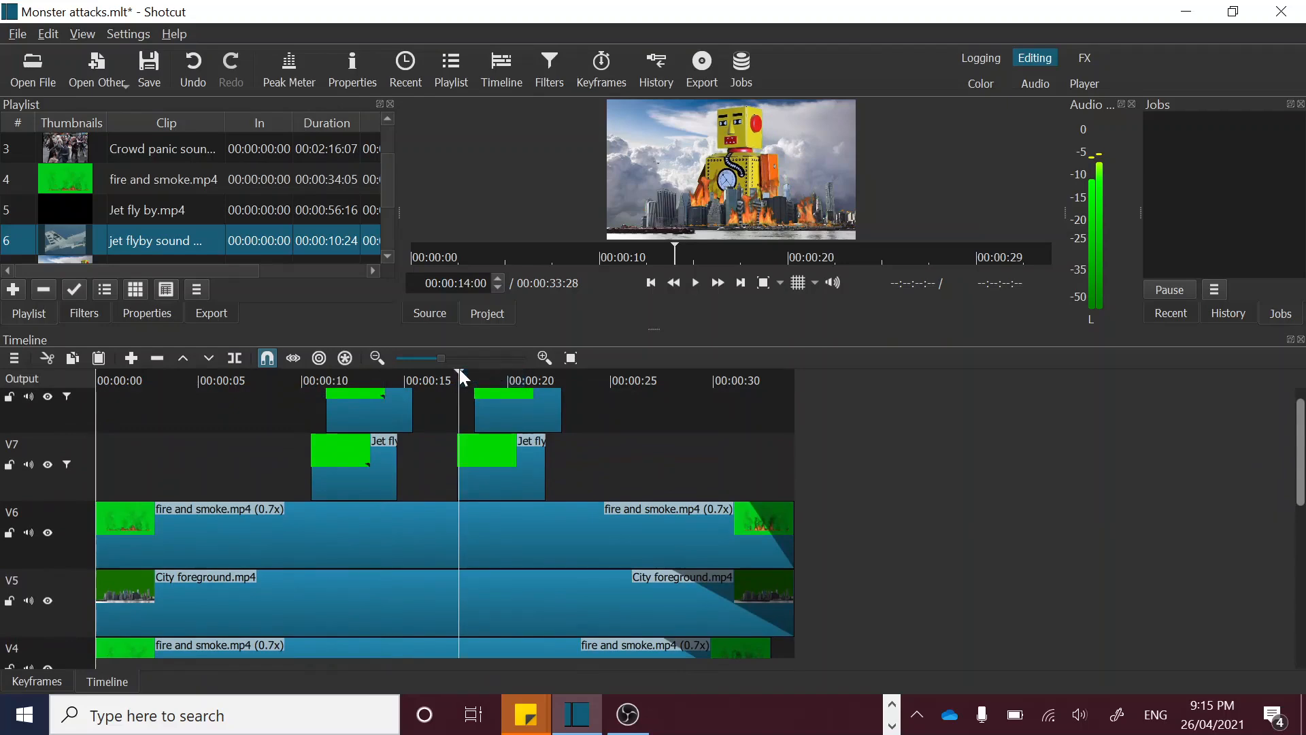
pyautogui.moveTo(1301, 464); pyautogui.dragTo(1301, 636)
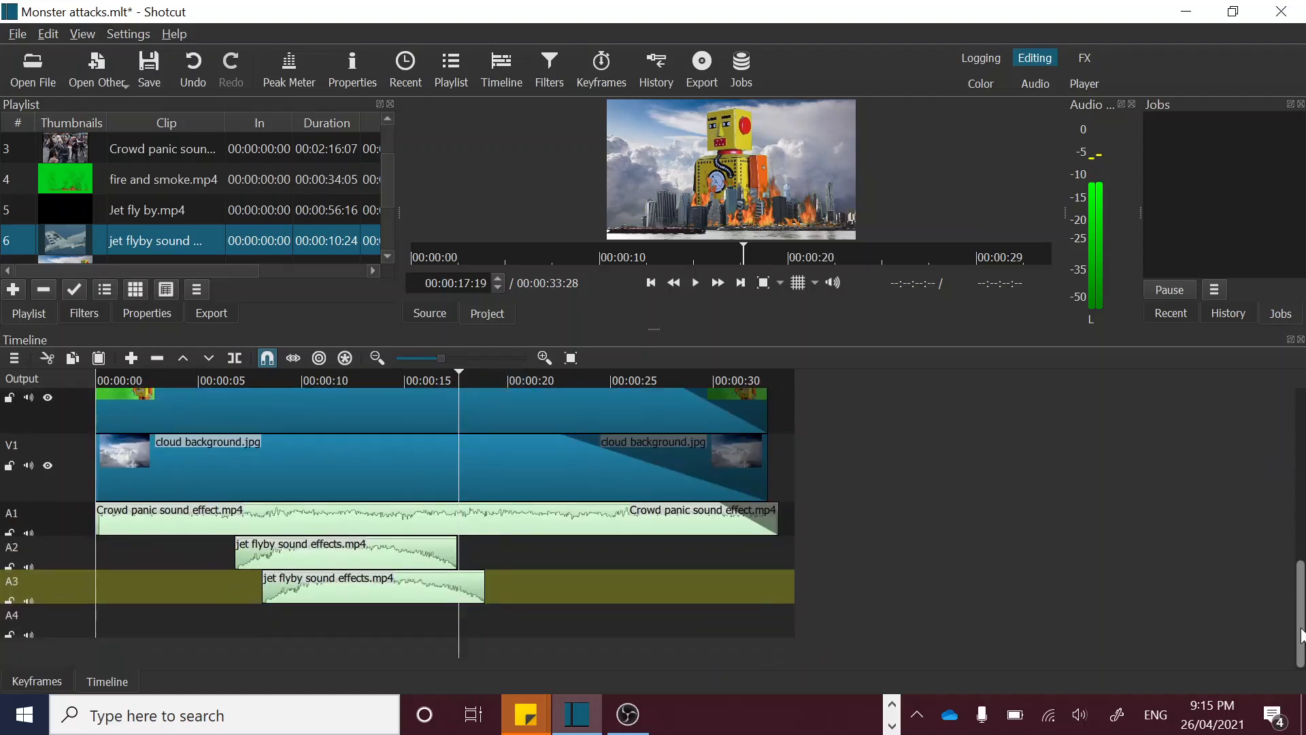
pyautogui.click(418, 557)
pyautogui.doubleClick(74, 548)
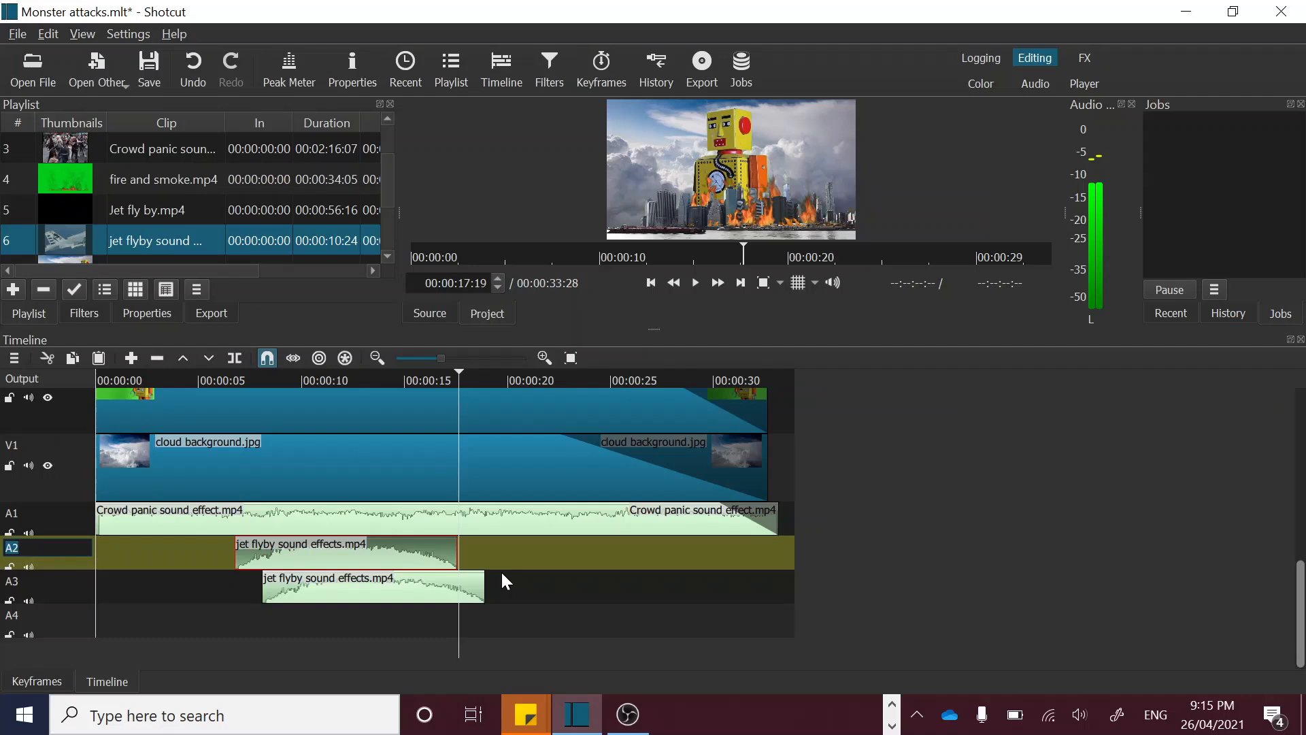
pyautogui.click(462, 374)
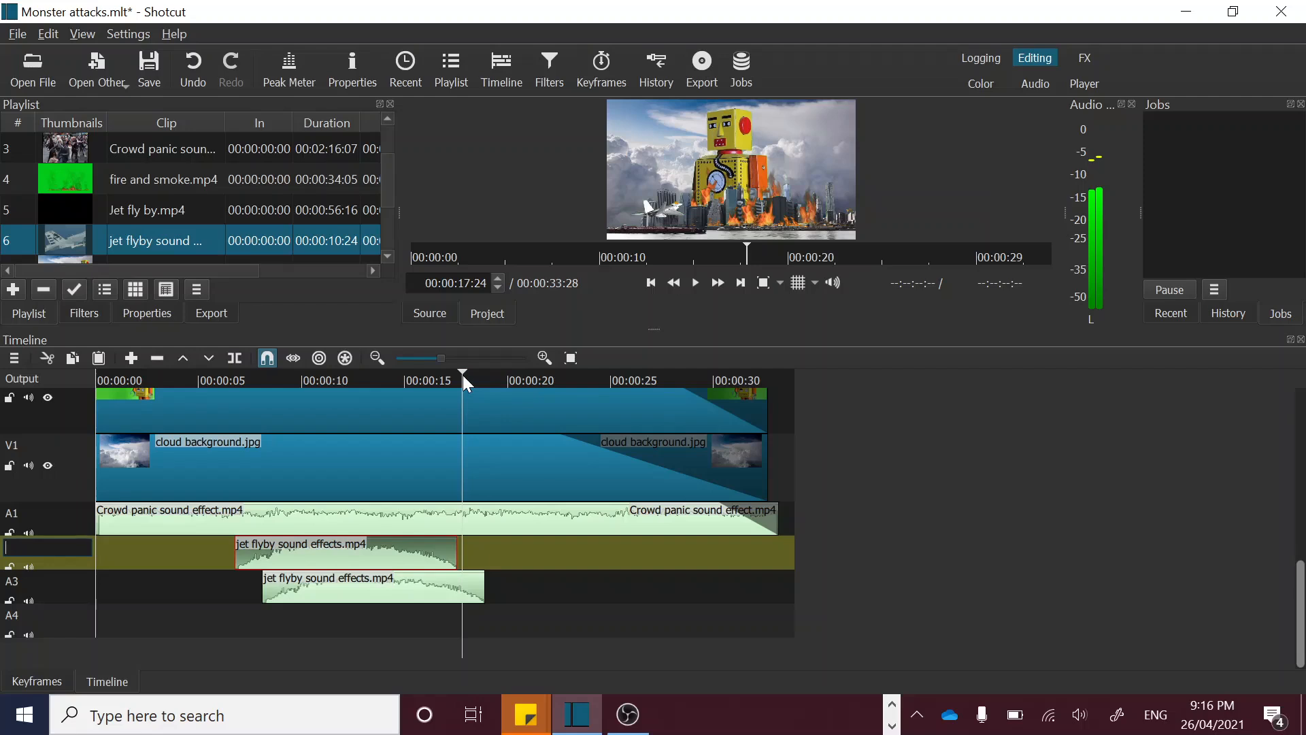
pyautogui.click(512, 551)
pyautogui.click(466, 551)
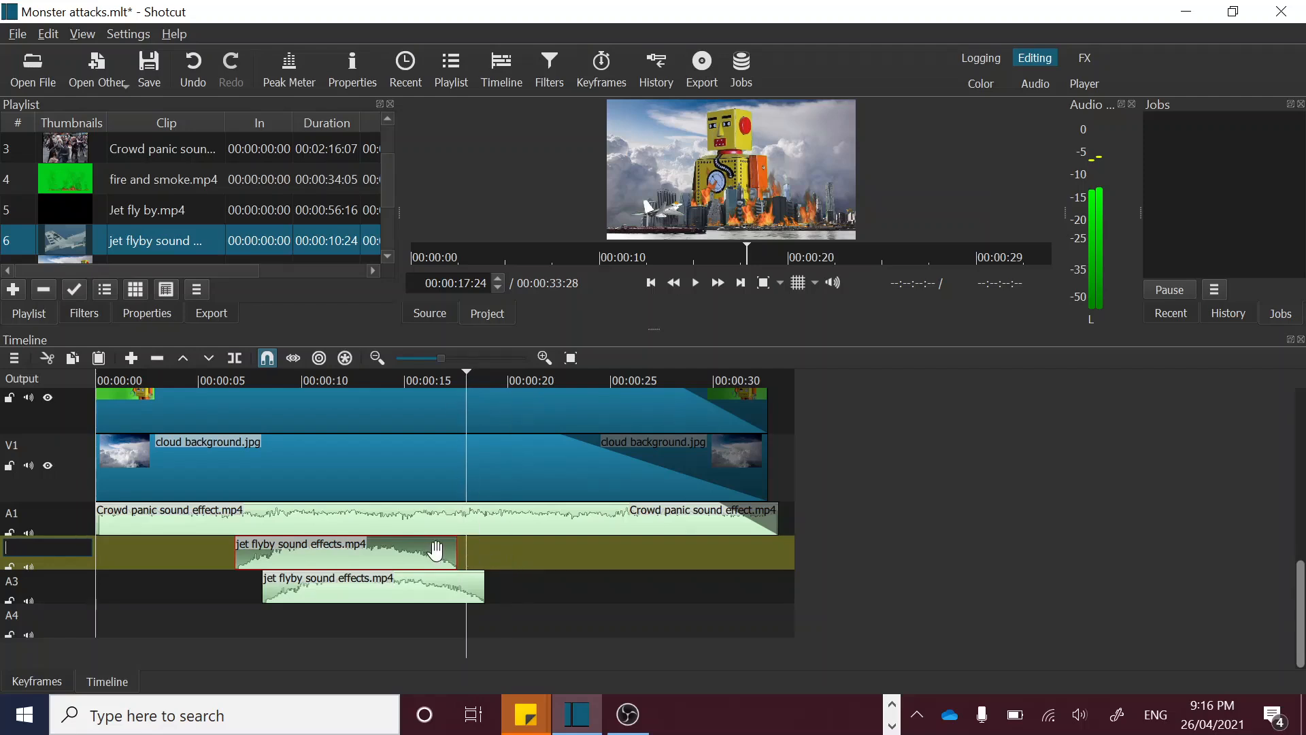
pyautogui.moveTo(72, 238); pyautogui.dragTo(471, 548)
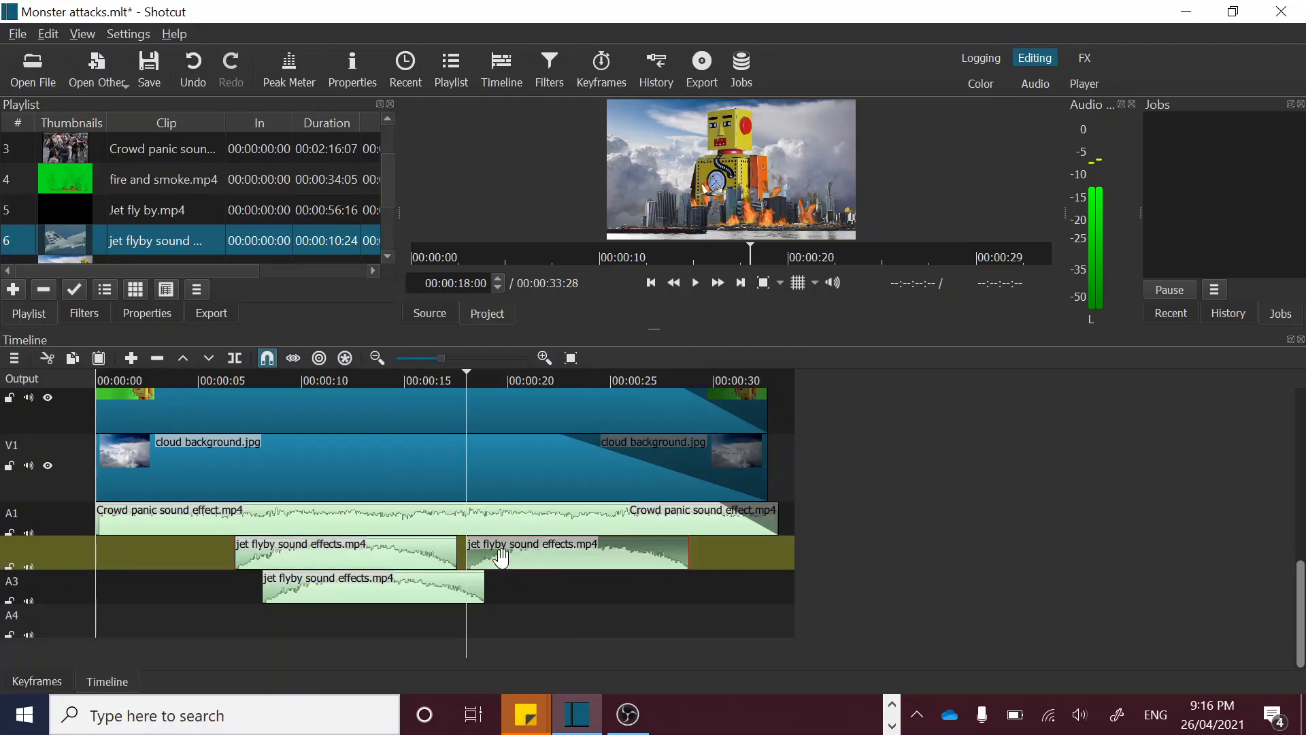
pyautogui.moveTo(71, 238); pyautogui.dragTo(495, 598)
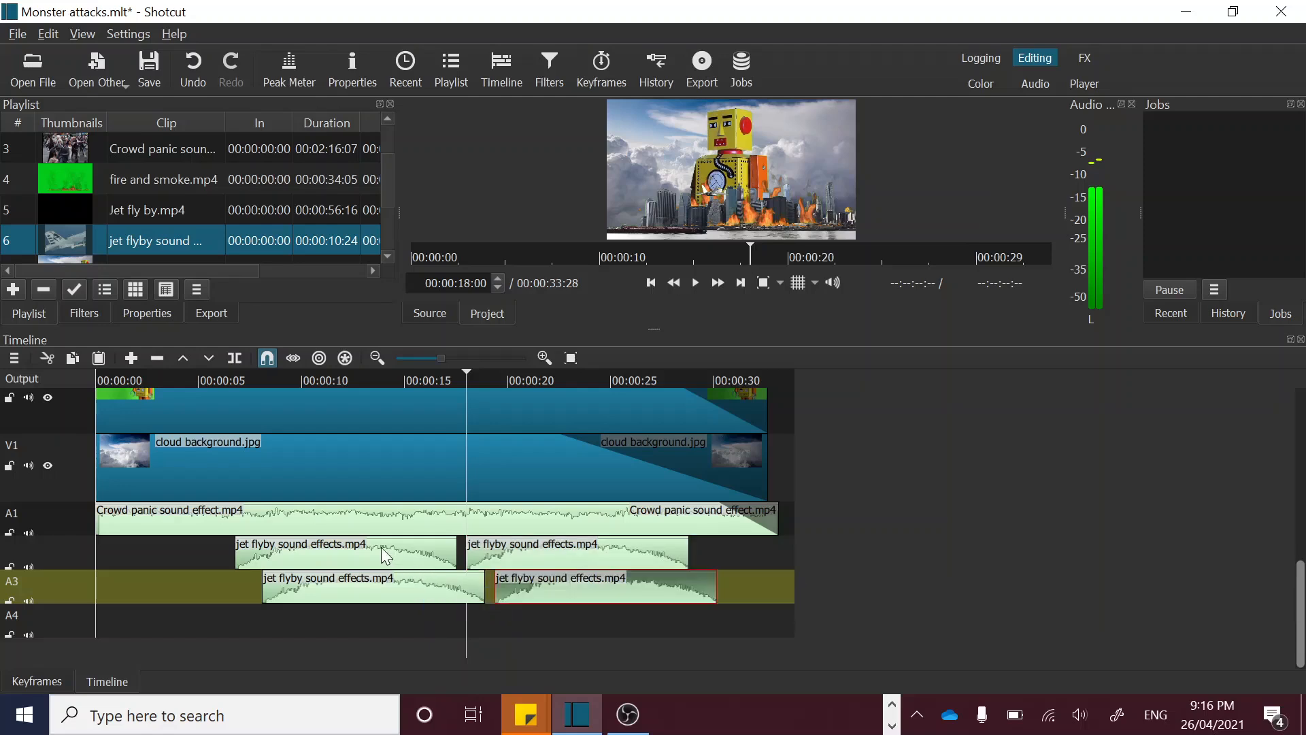
# - Shift the first A2 flyby sound to about 6.5 seconds and the two A3 flyby sounds to about 7.2 and 18.4 seconds
pyautogui.click(364, 549)
pyautogui.moveTo(362, 549); pyautogui.dragTo(263, 553)
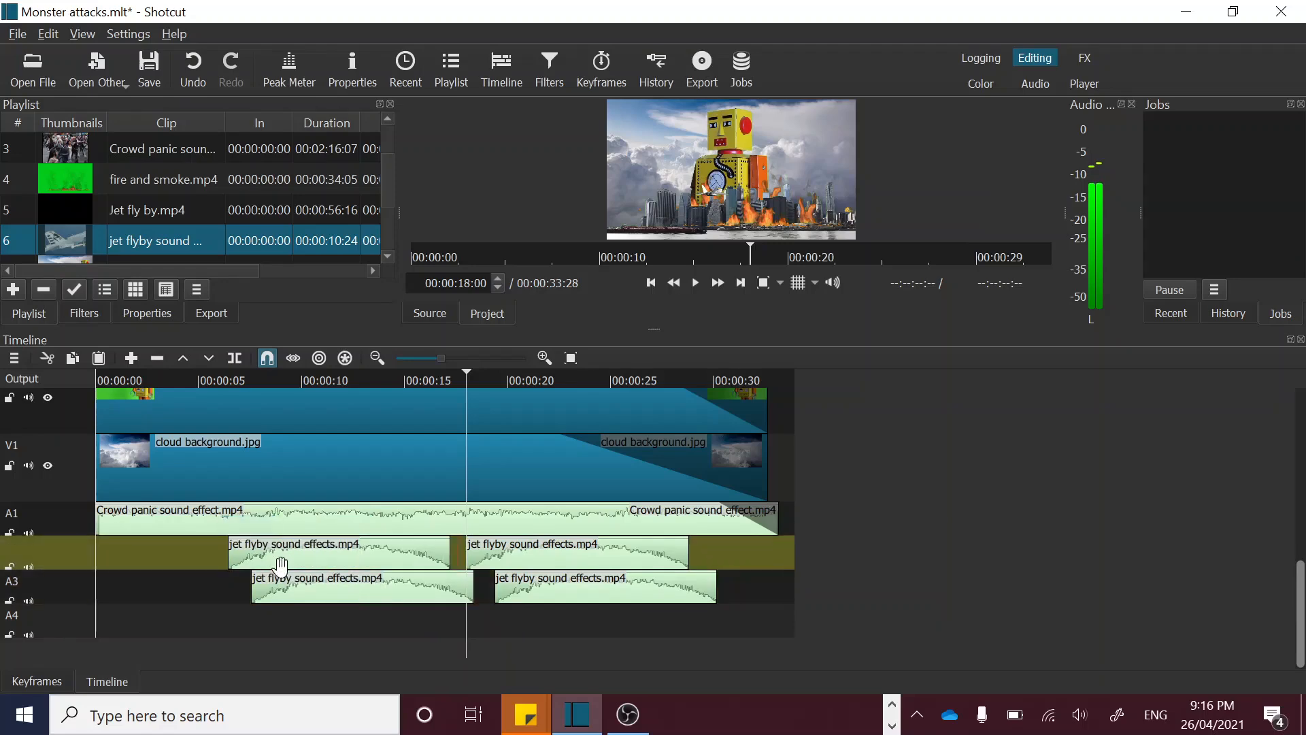
pyautogui.click(301, 593)
pyautogui.moveTo(301, 593); pyautogui.dragTo(291, 593)
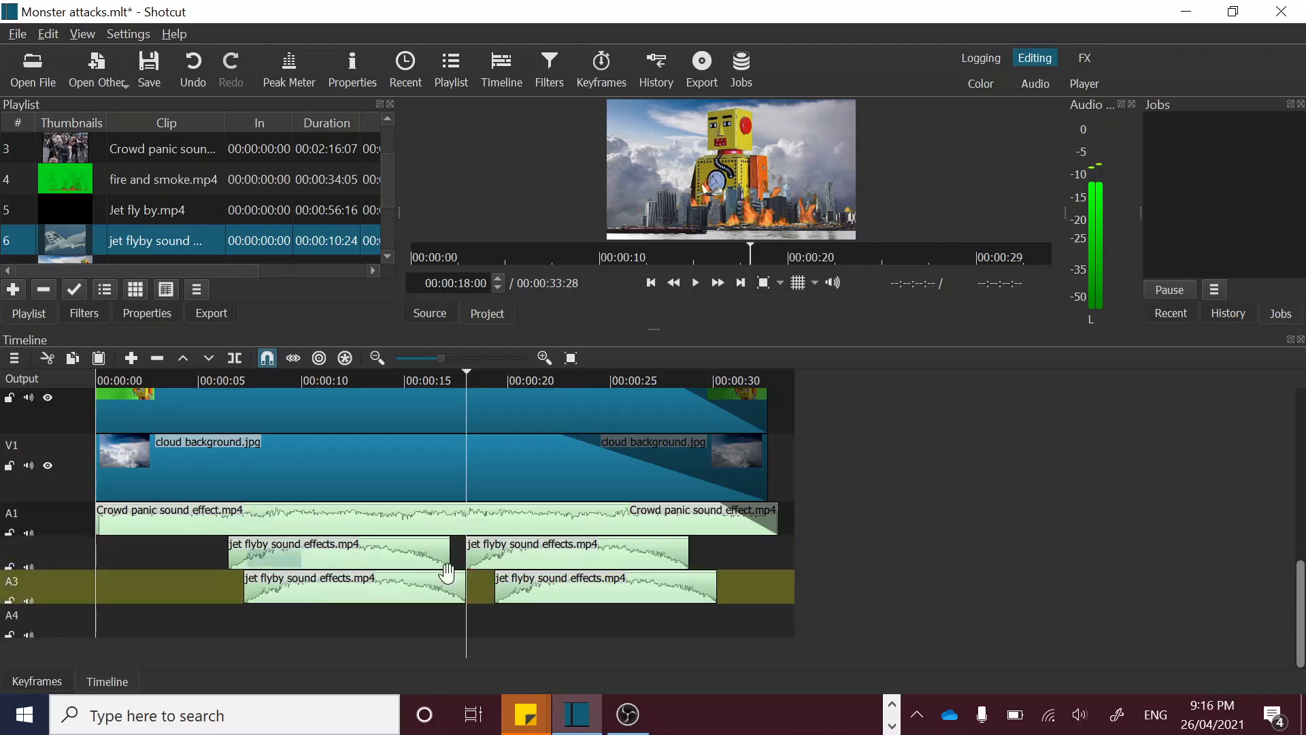
pyautogui.moveTo(575, 594); pyautogui.dragTo(536, 597)
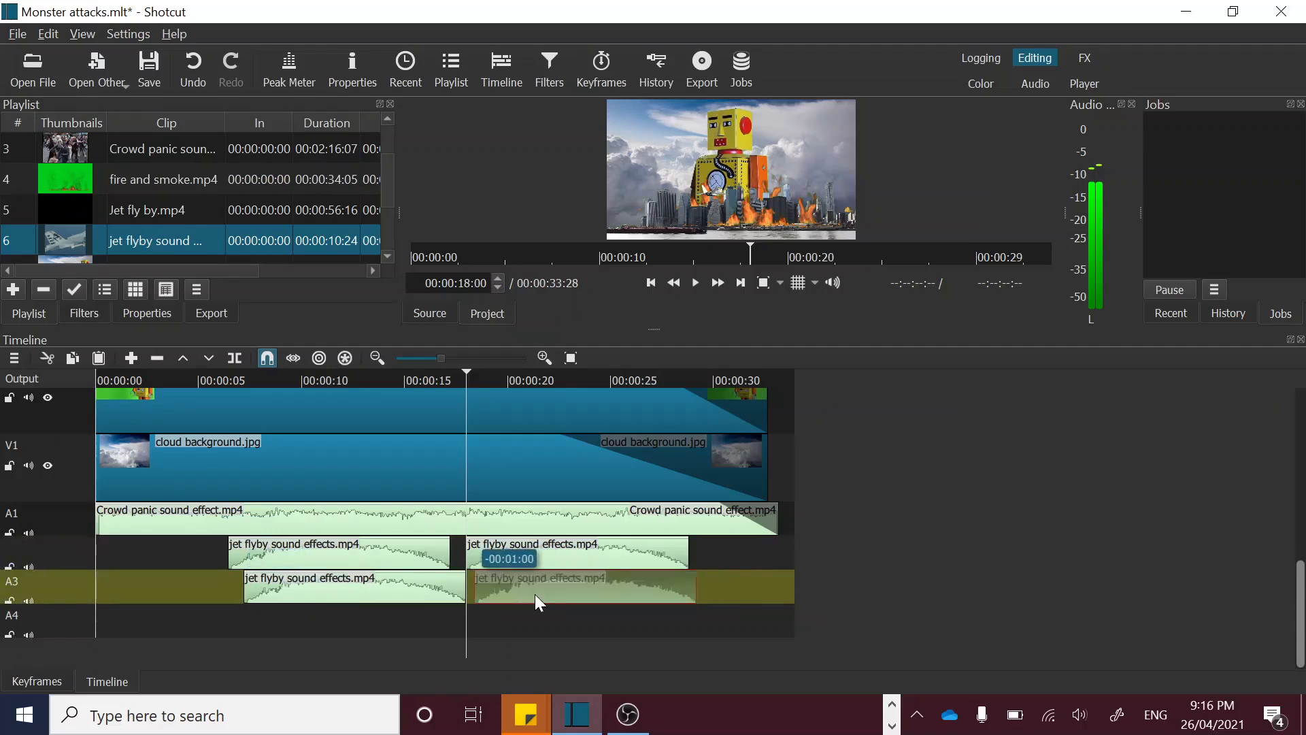
# - Preview the shifted jet flyby sounds from about 00:00:07:01 through the second pass and return the playhead to about 00:00:18:01
pyautogui.click(241, 377)
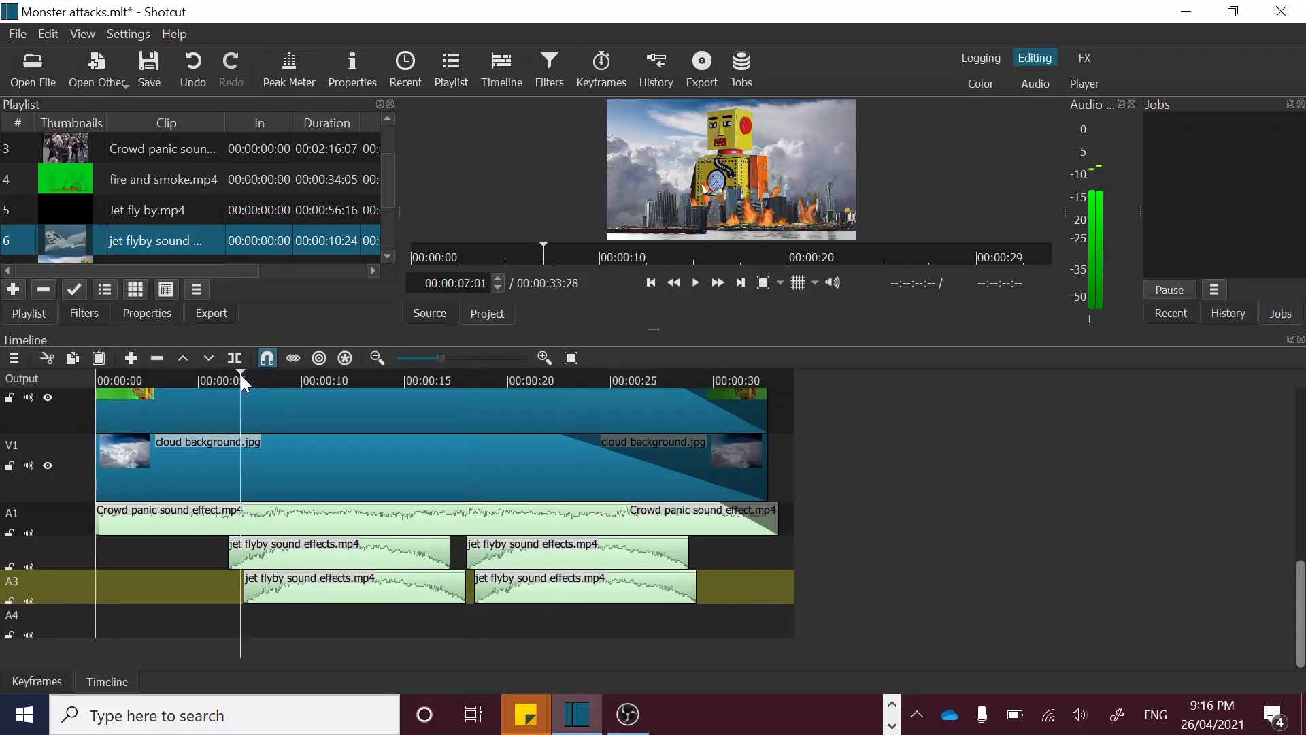
pyautogui.press('space')
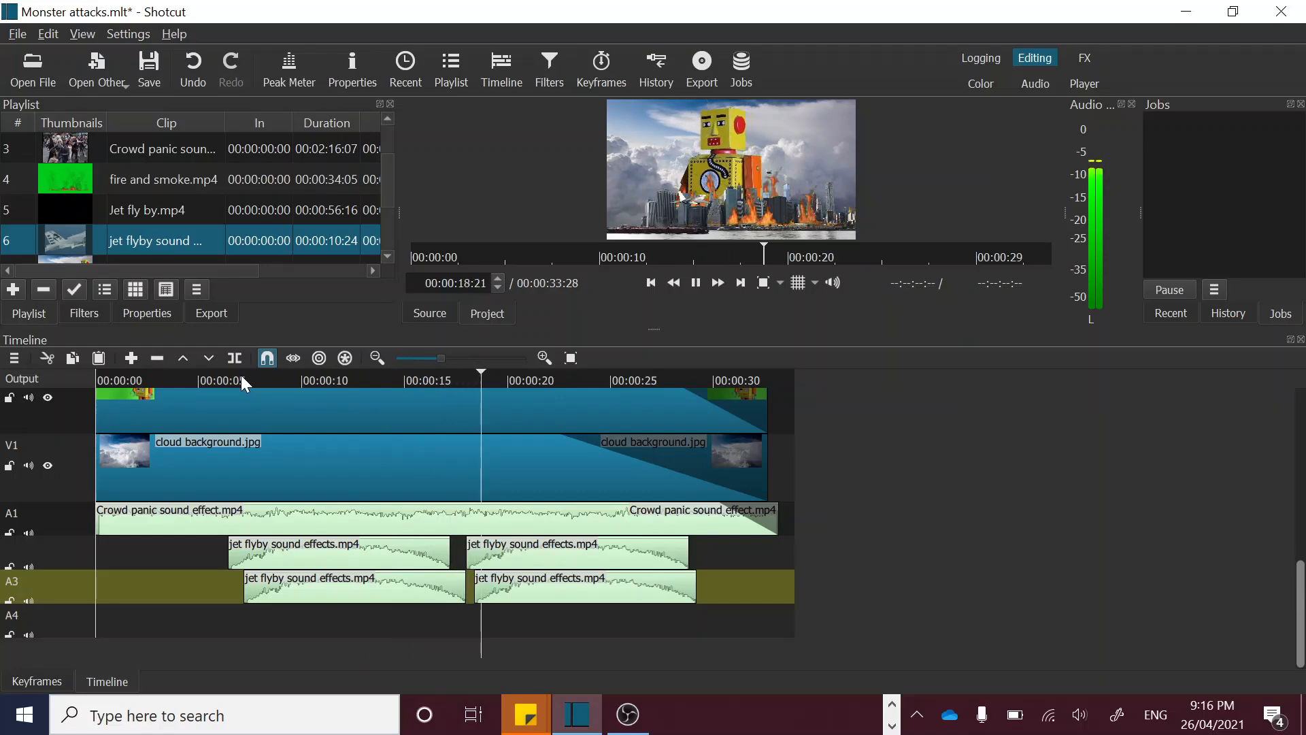
pyautogui.press('space')
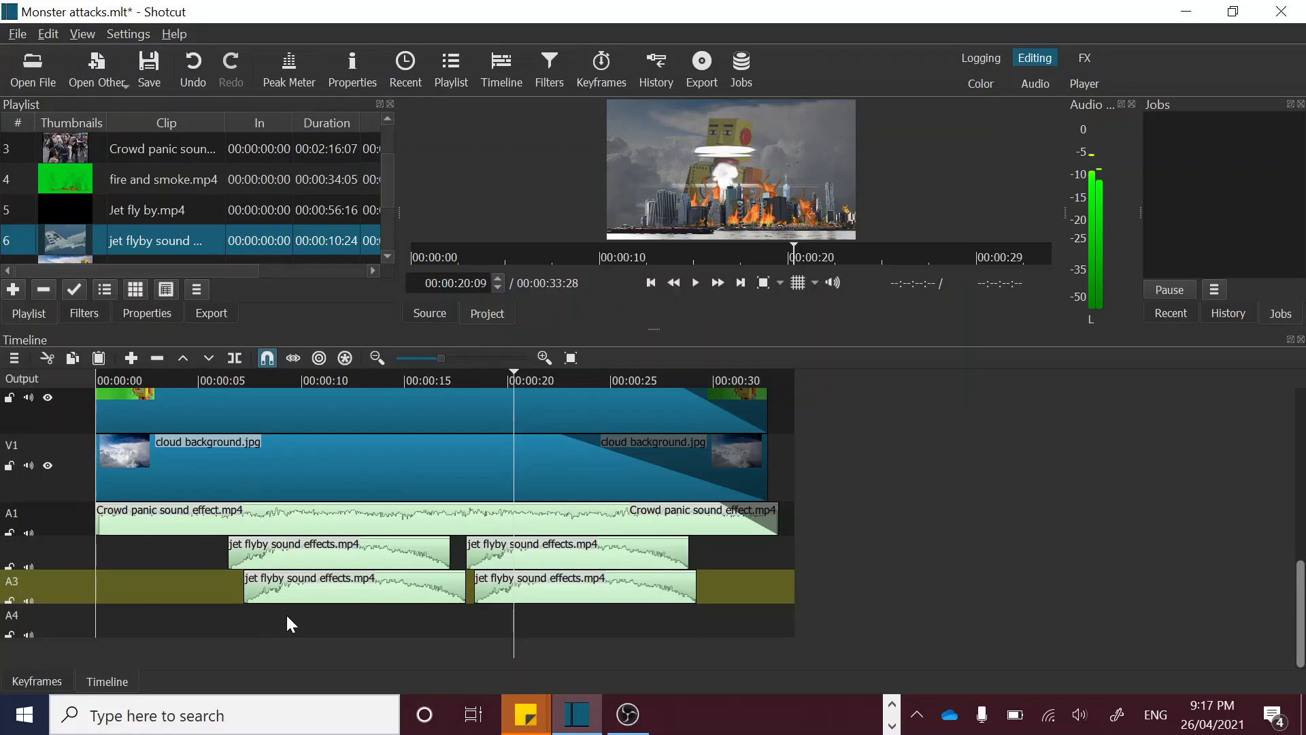
pyautogui.click(467, 373)
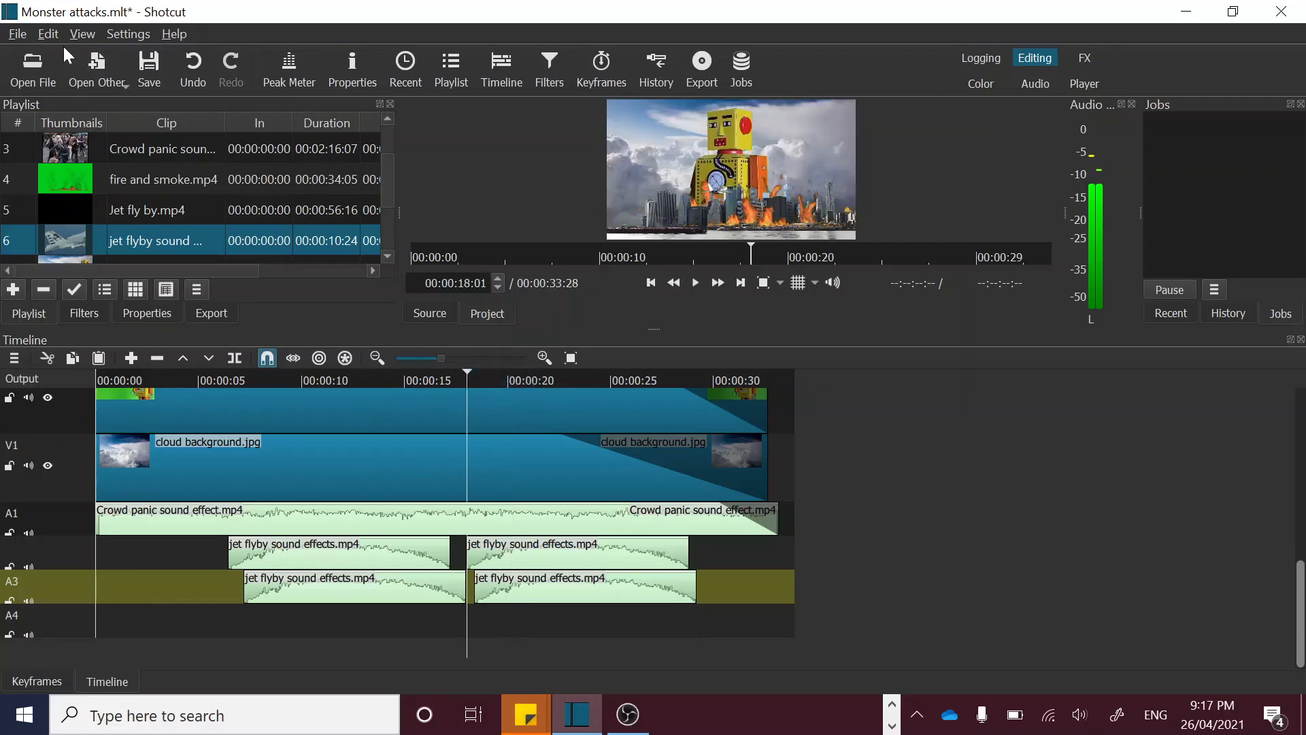
# - Save the project and export the timeline to the Monster folder as an mp4 file named Monster attacks demo
pyautogui.click(145, 68)
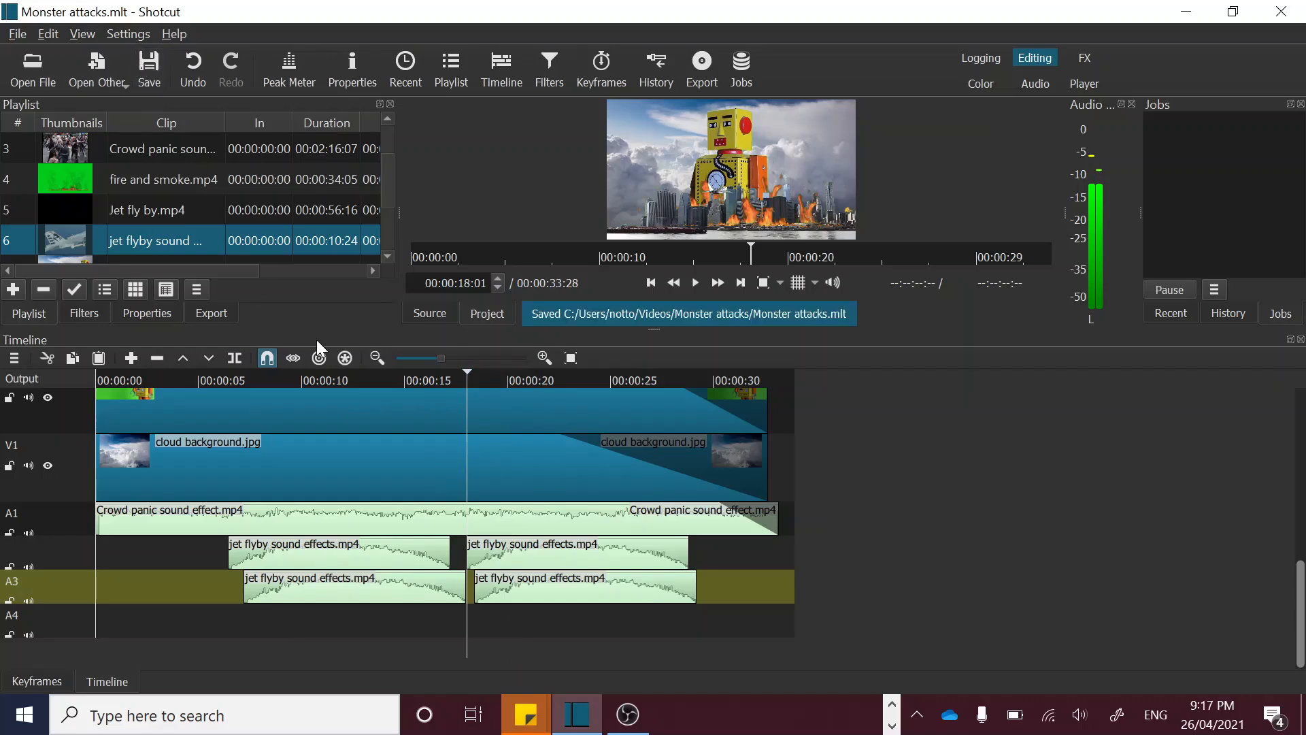
pyautogui.click(210, 313)
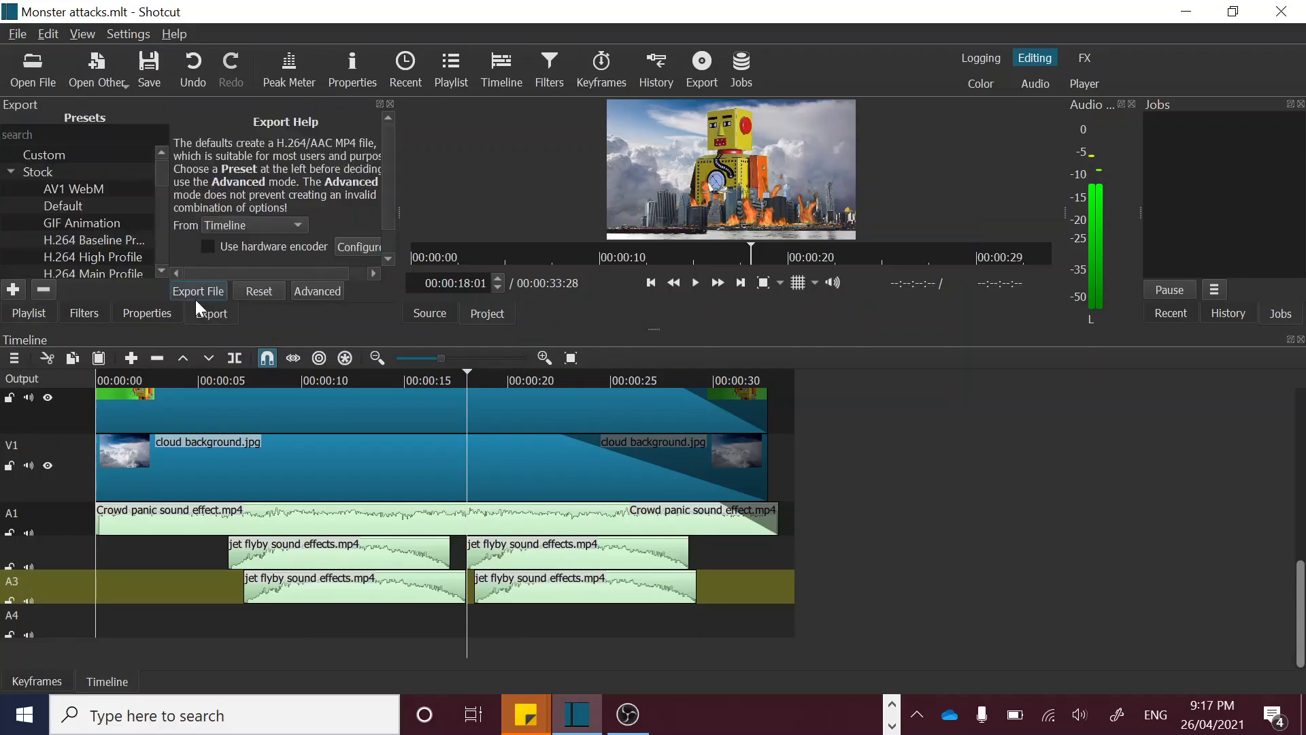
pyautogui.click(198, 291)
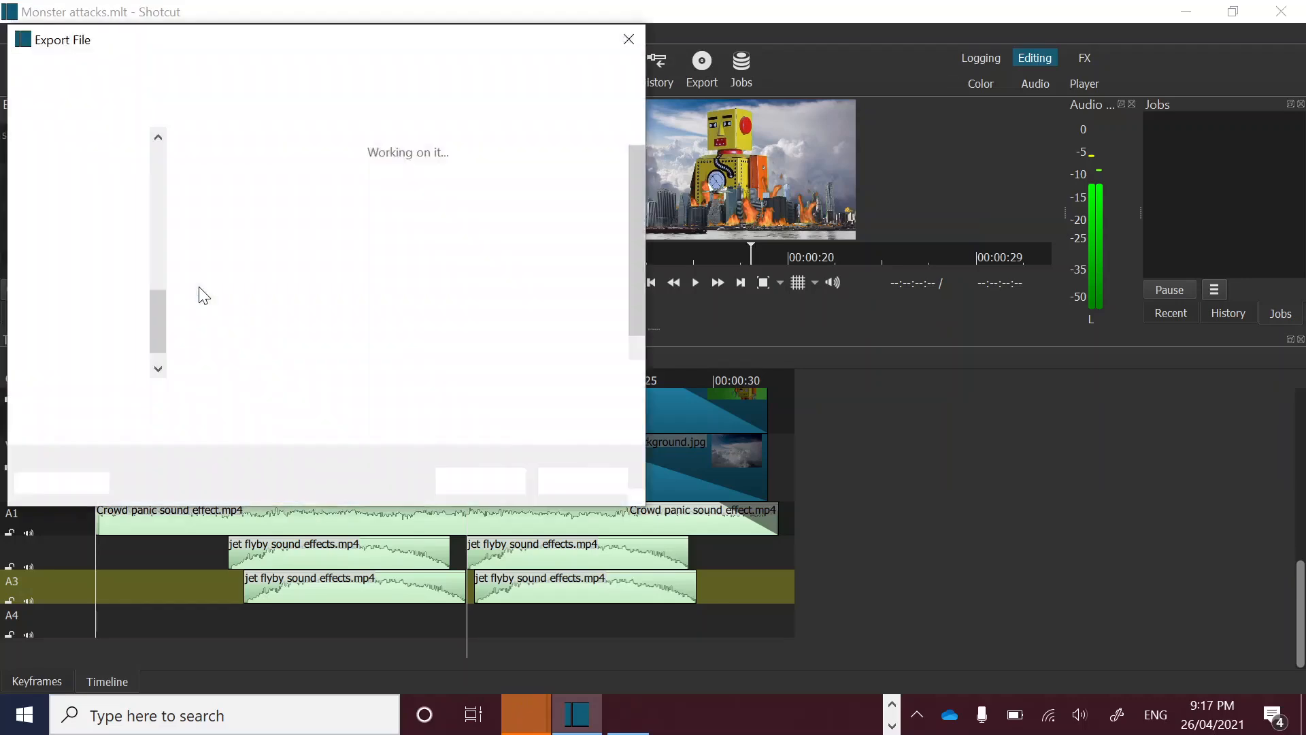
pyautogui.click(330, 400)
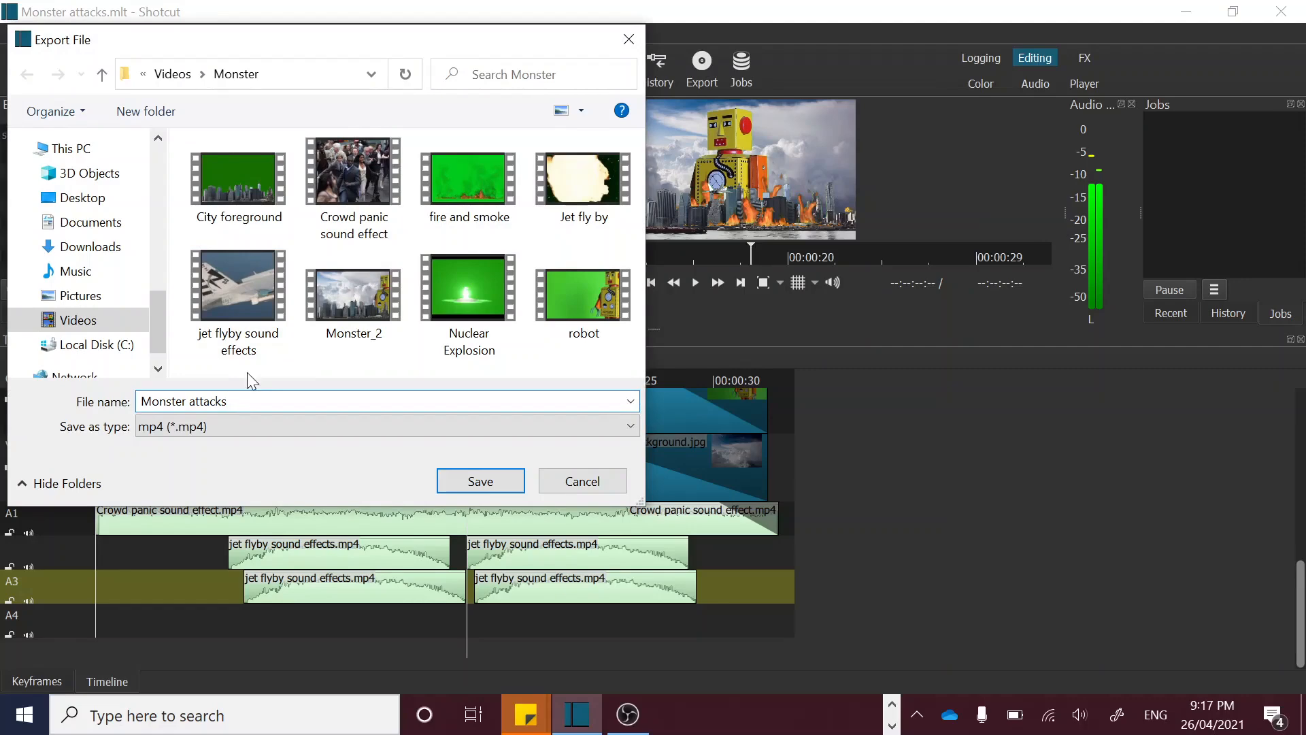
pyautogui.write('demon')
pyautogui.press('BackSpace')
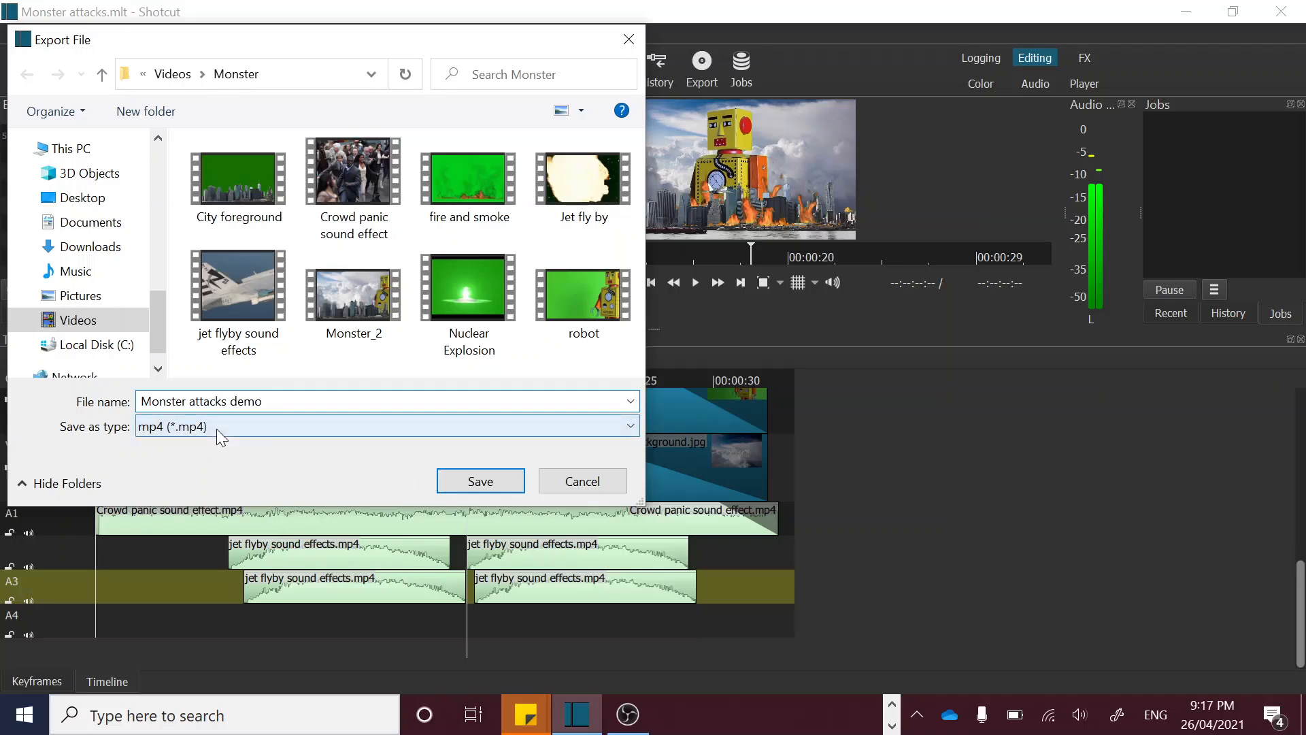
pyautogui.click(476, 487)
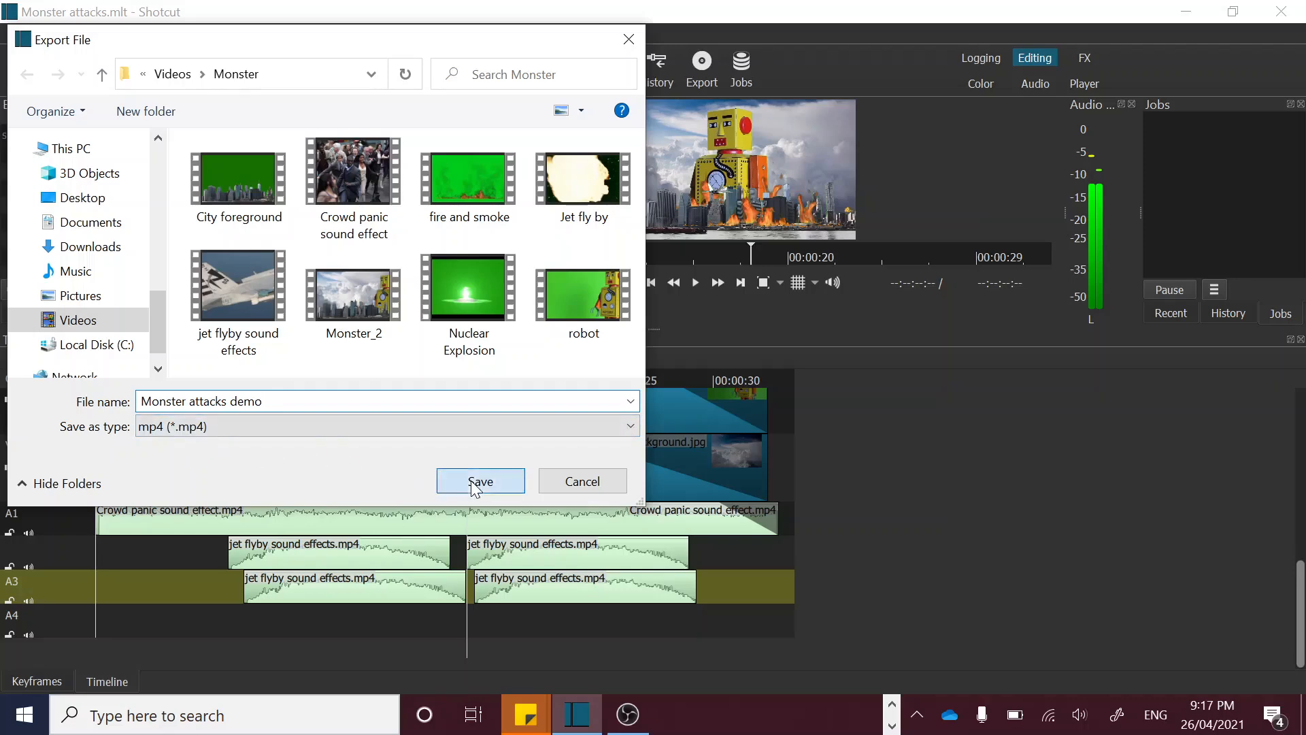